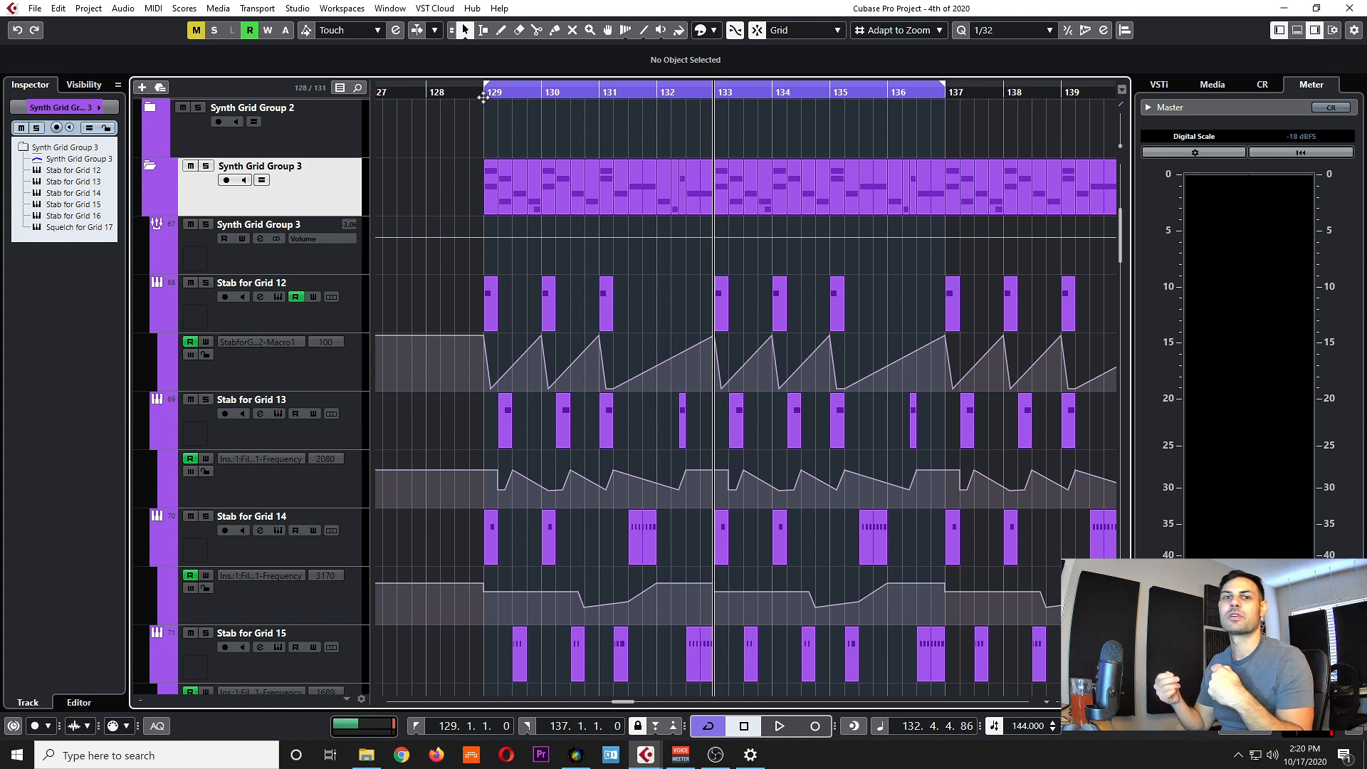
Try to select the whole track range from Stab for Grid 12 through Squelch for Grid 17.
scroll(455, 285, "down", 2)
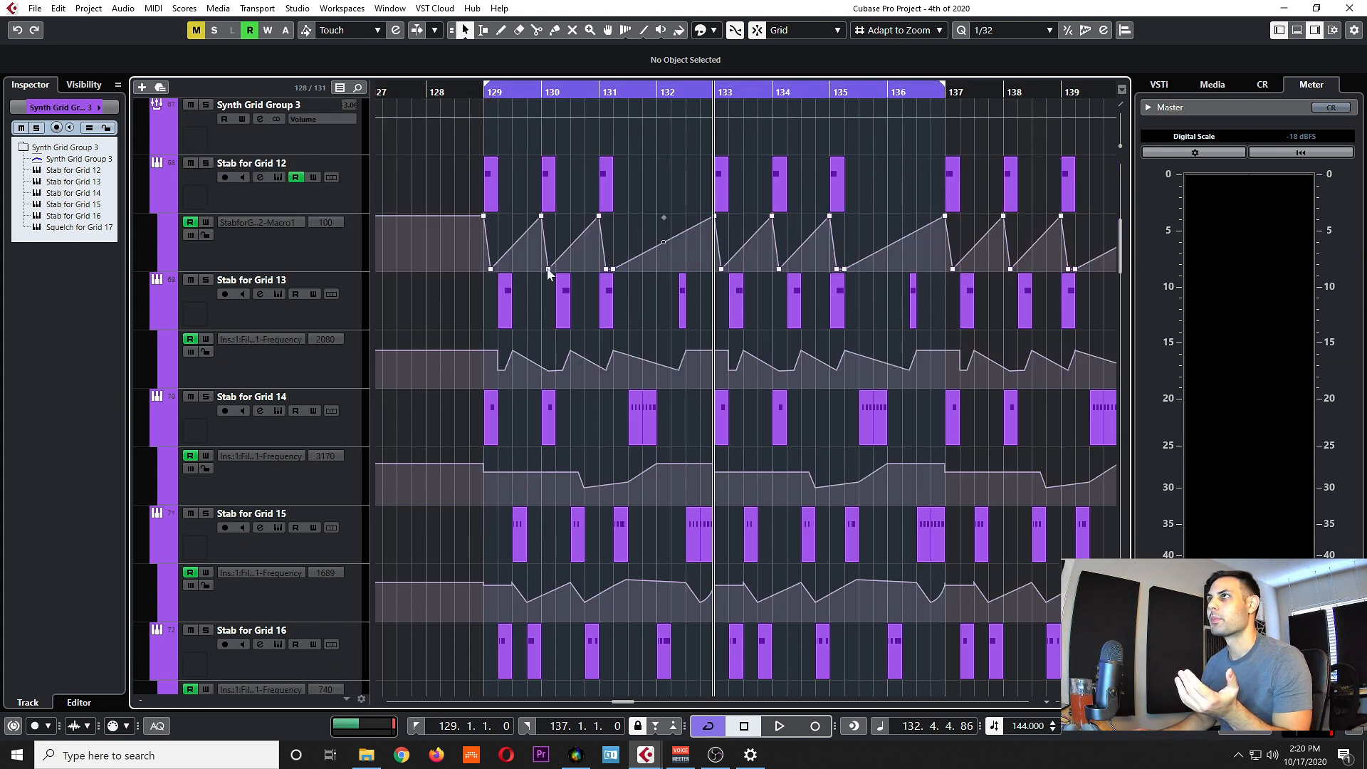
left_click(326, 205)
mouse_move(469, 271)
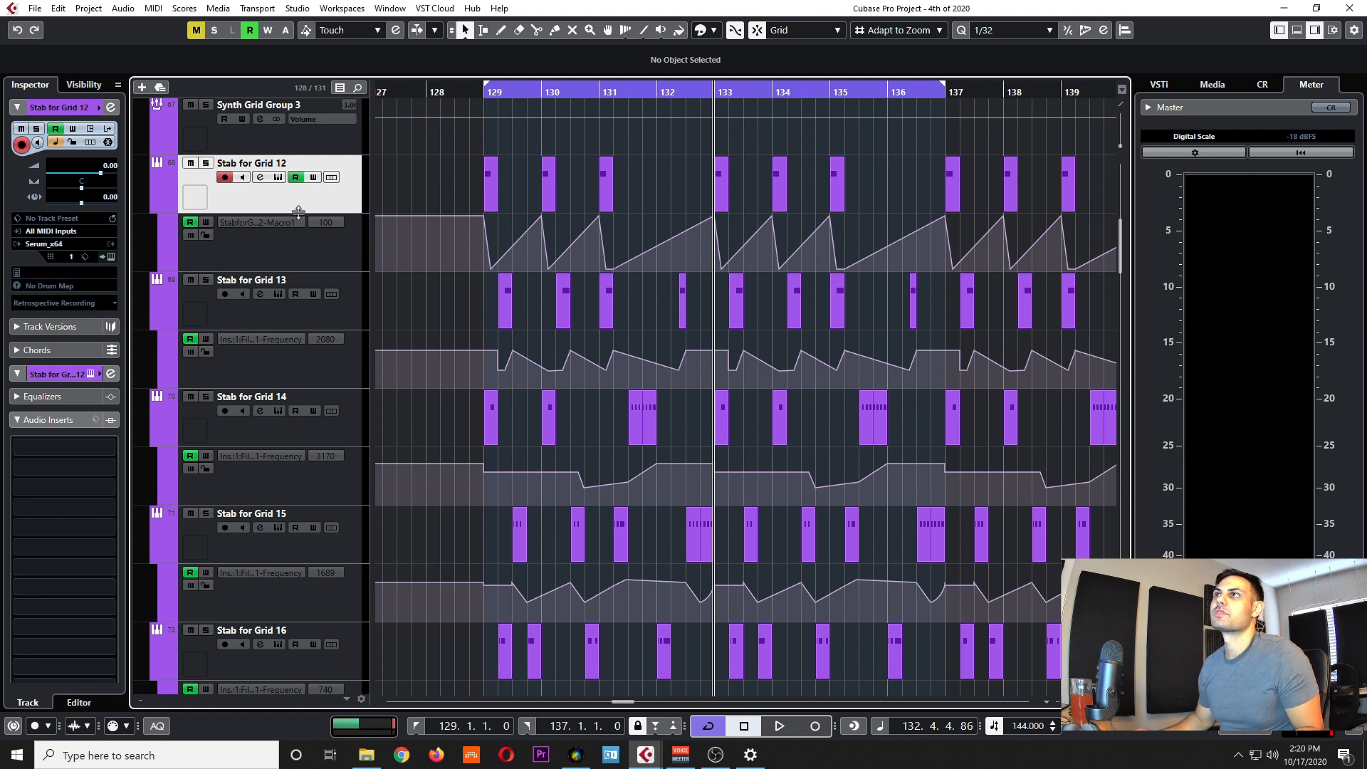
left_click(319, 250)
left_click(349, 197)
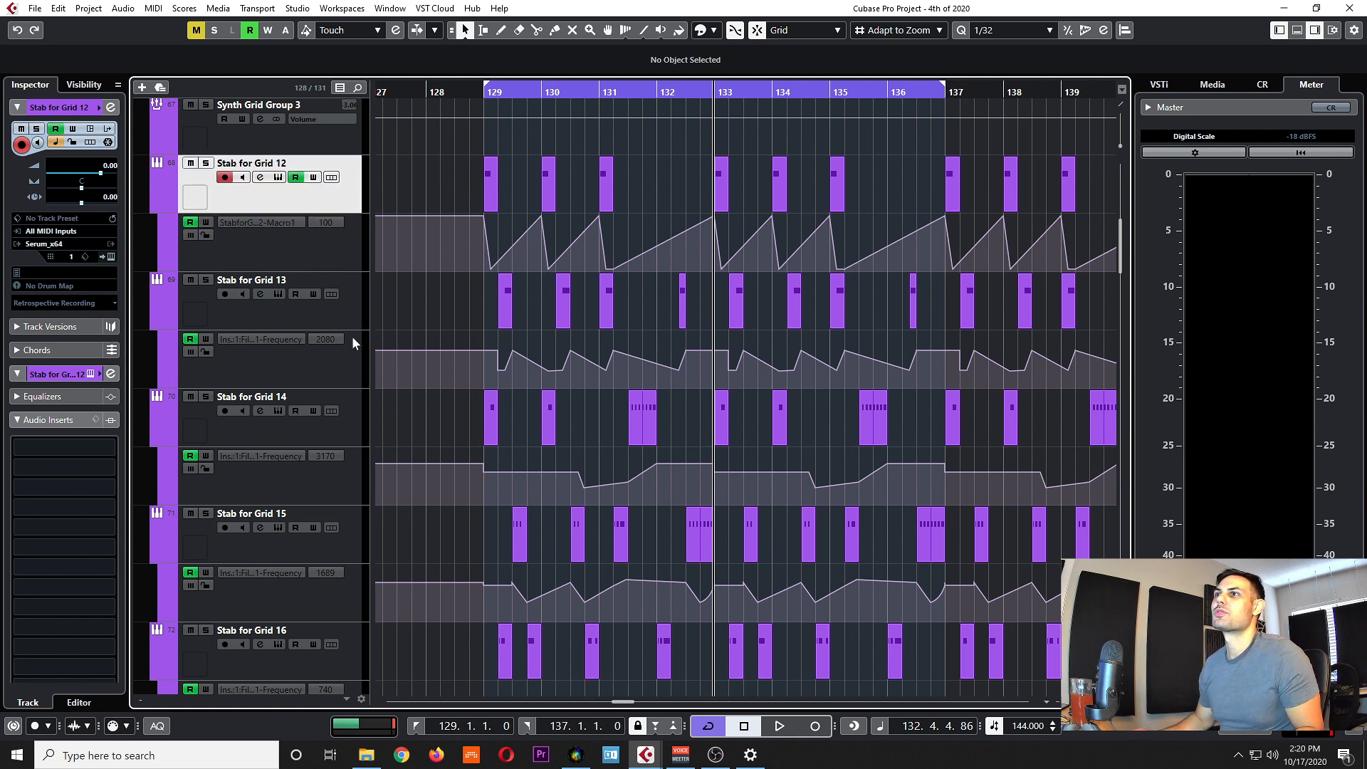
scroll(349, 352, "down", 2)
left_click(348, 663, "shift")
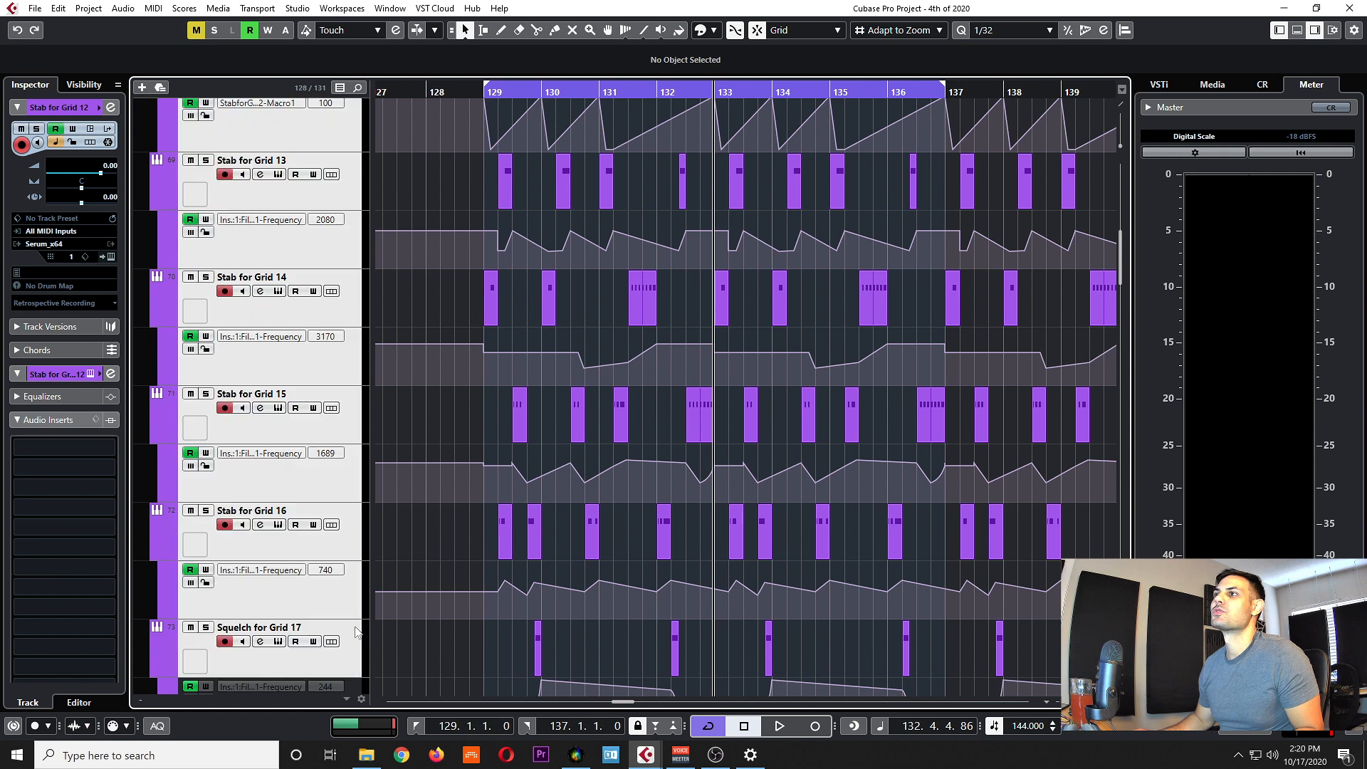
scroll(350, 611, "down", 2)
scroll(350, 610, "up", 4)
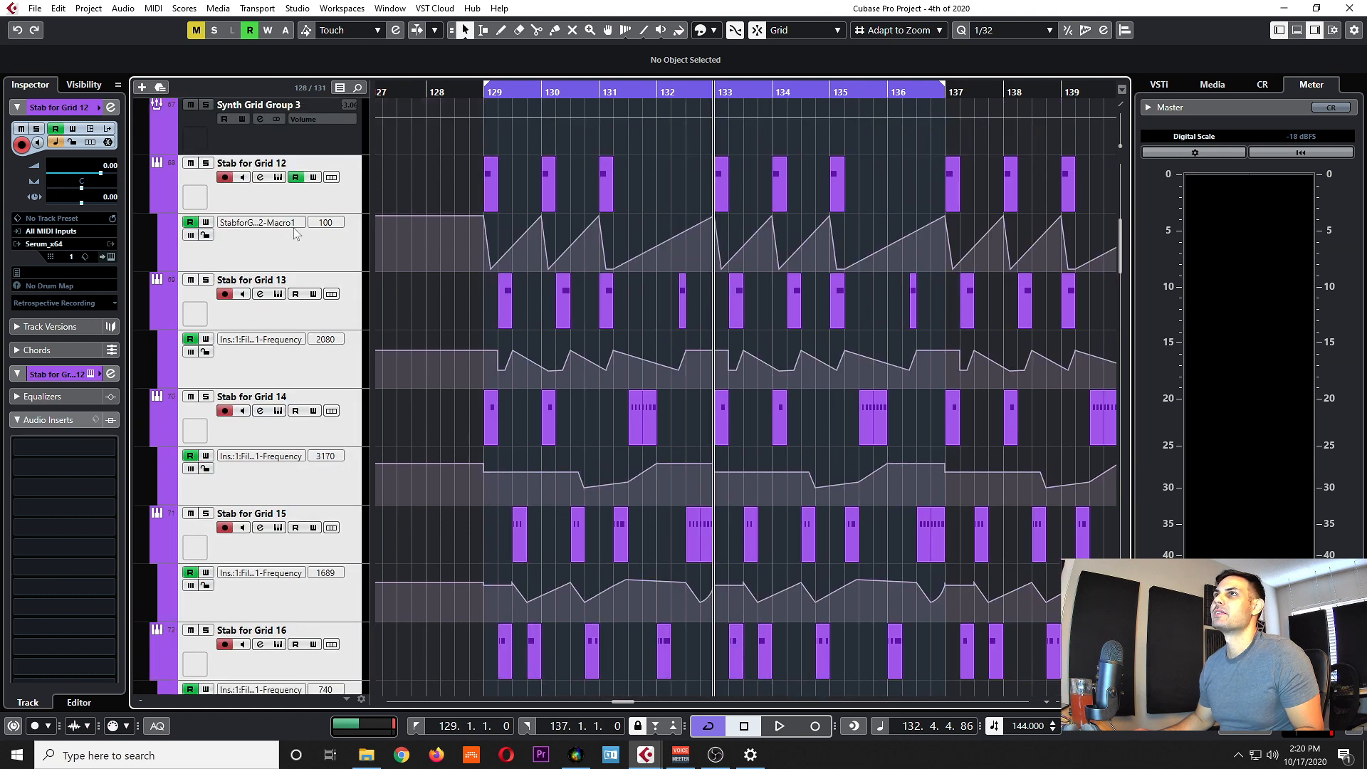
Select only the instrument tracks Stab for Grid 12 to 16 and Squelch for Grid 17, leaving out their automation lanes.
left_click(297, 194)
left_click(315, 313, "ctrl")
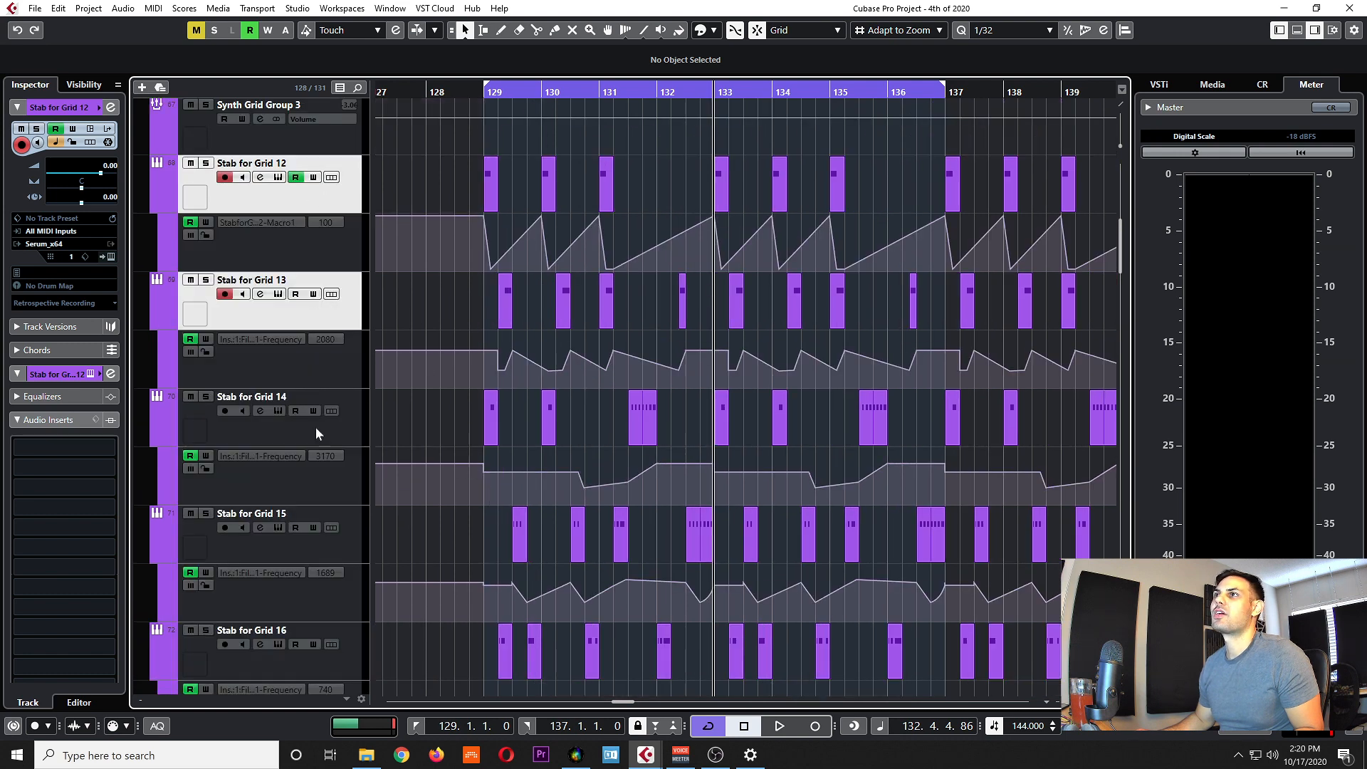
left_click(323, 443, "ctrl")
left_click(332, 523, "ctrl")
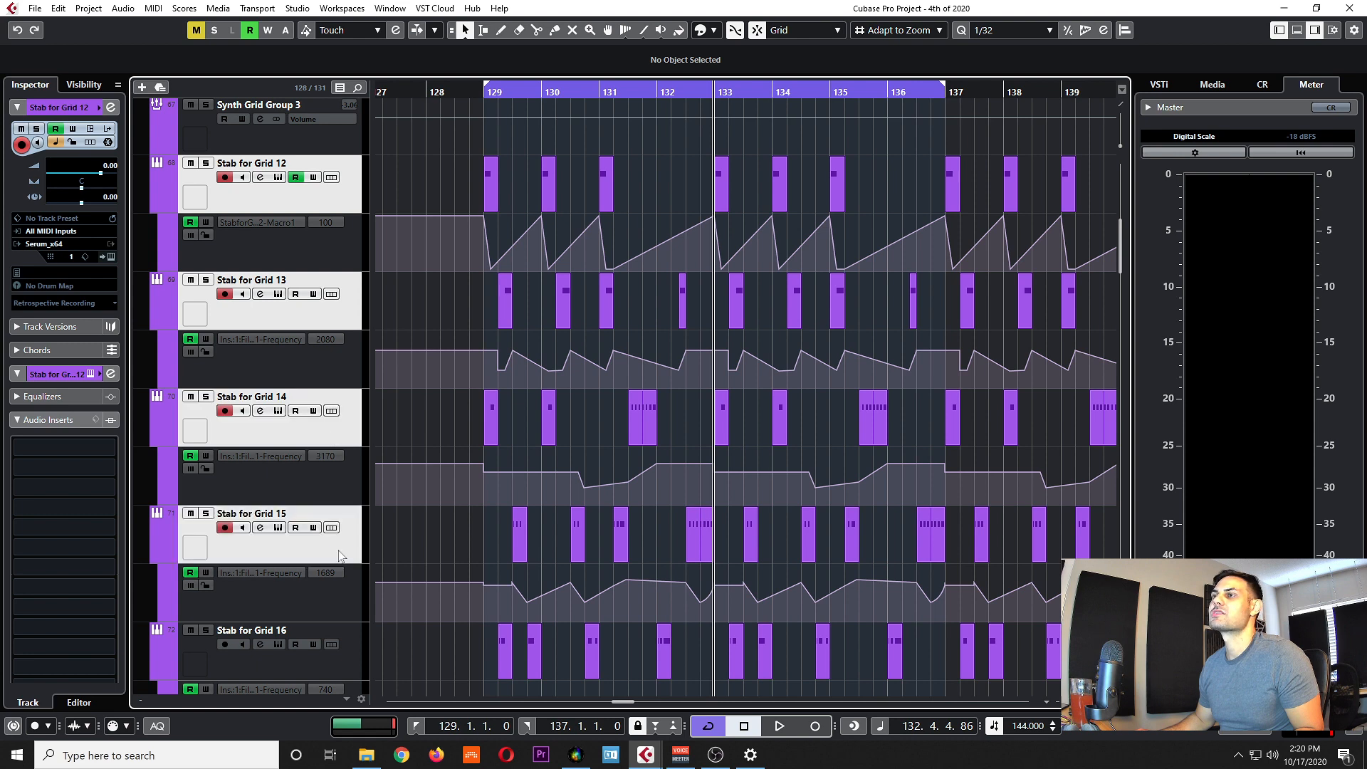
scroll(334, 549, "down", 2)
left_click(331, 539, "ctrl")
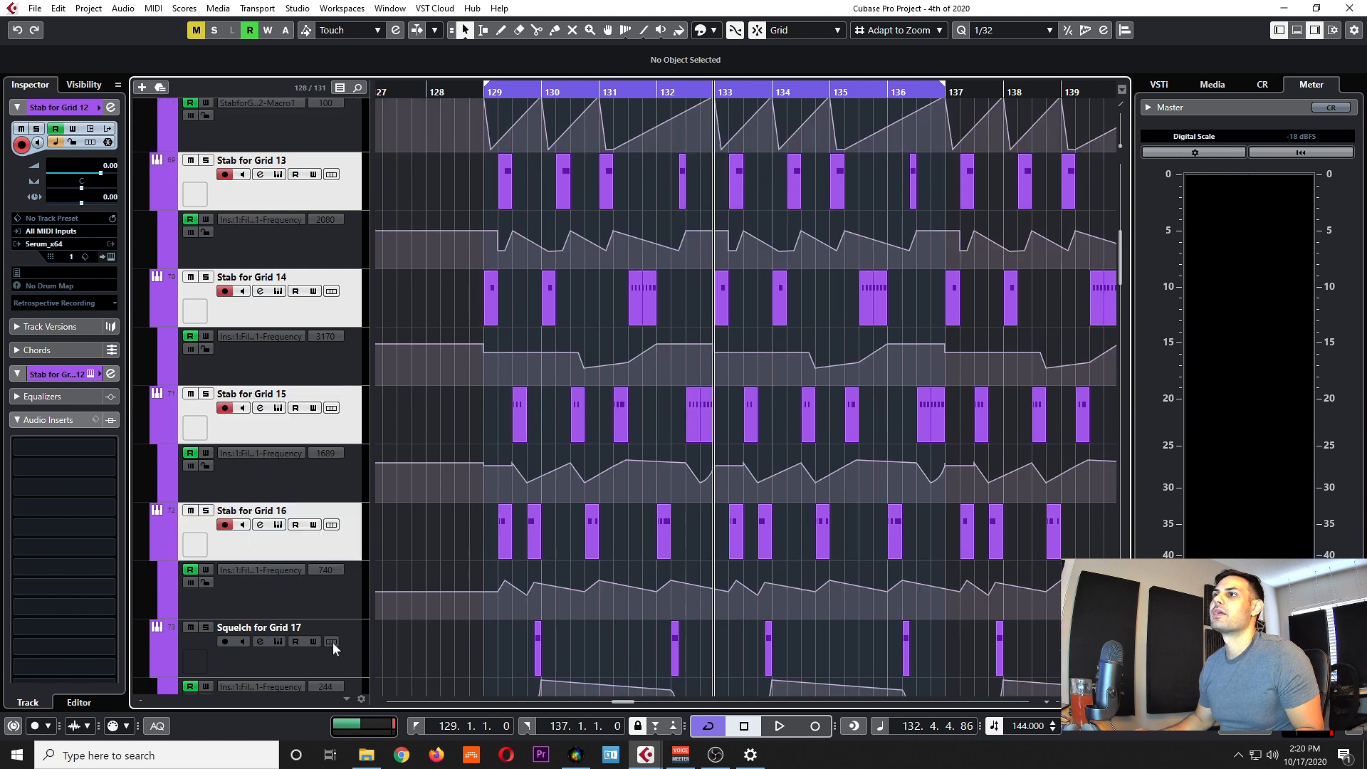
left_click(333, 656, "ctrl")
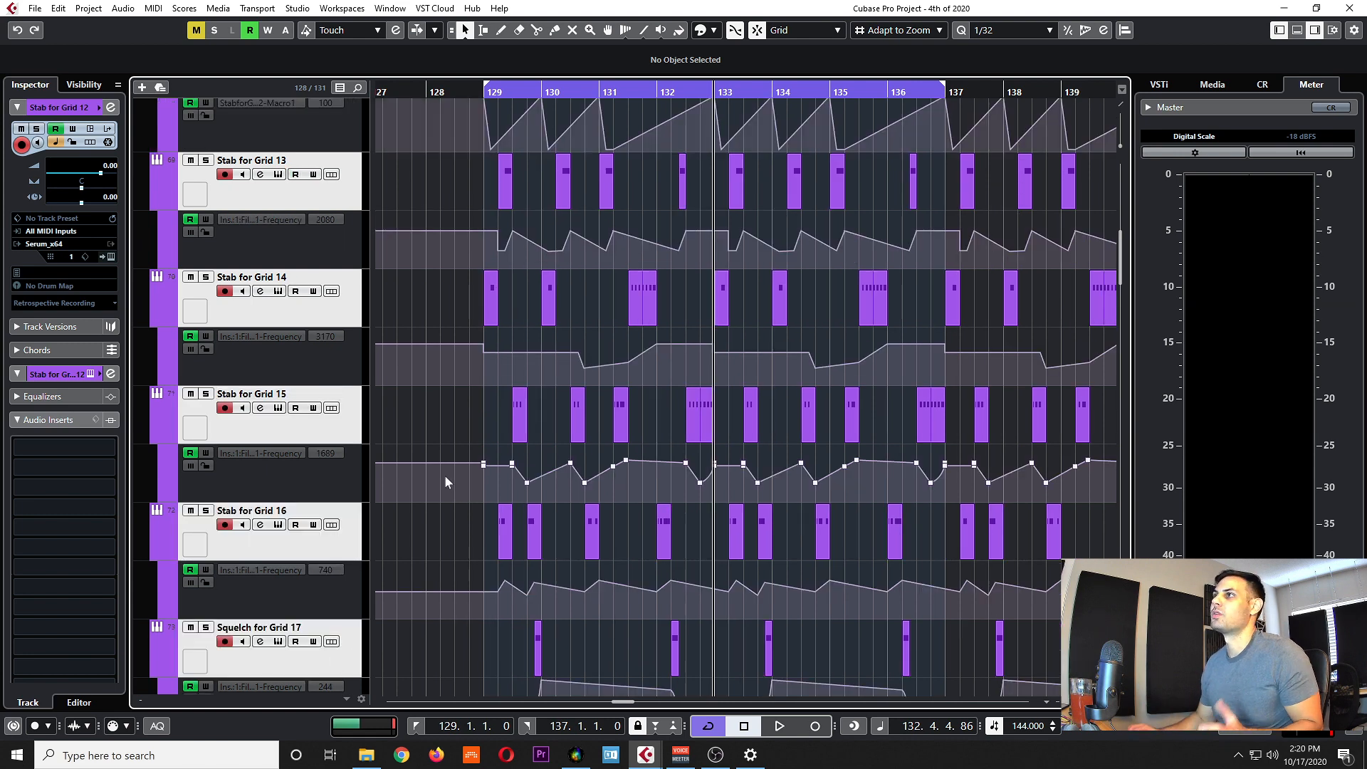
Shorten the cycle range so that it ends at bar 133.
left_click(716, 91, "alt")
scroll(509, 177, "up", 2)
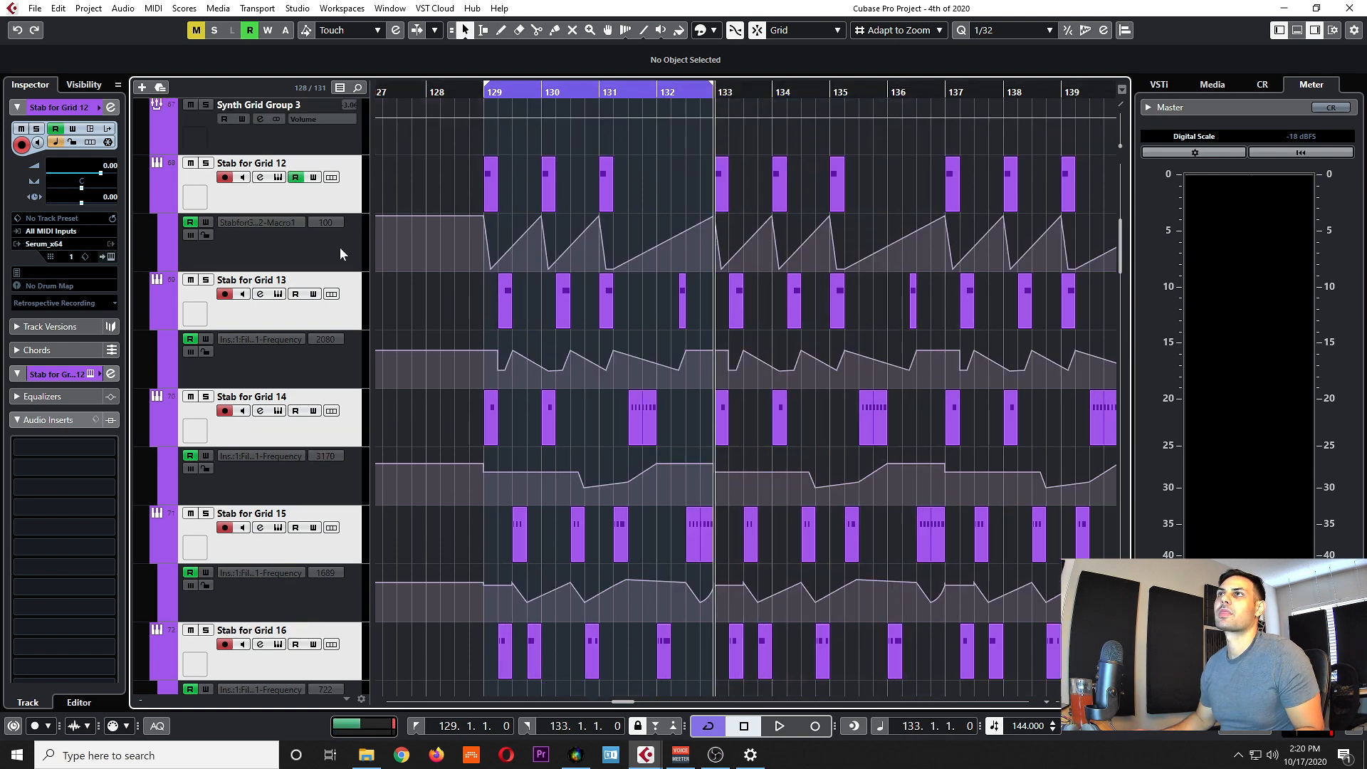
scroll(343, 356, "down", 2)
scroll(482, 350, "up", 2)
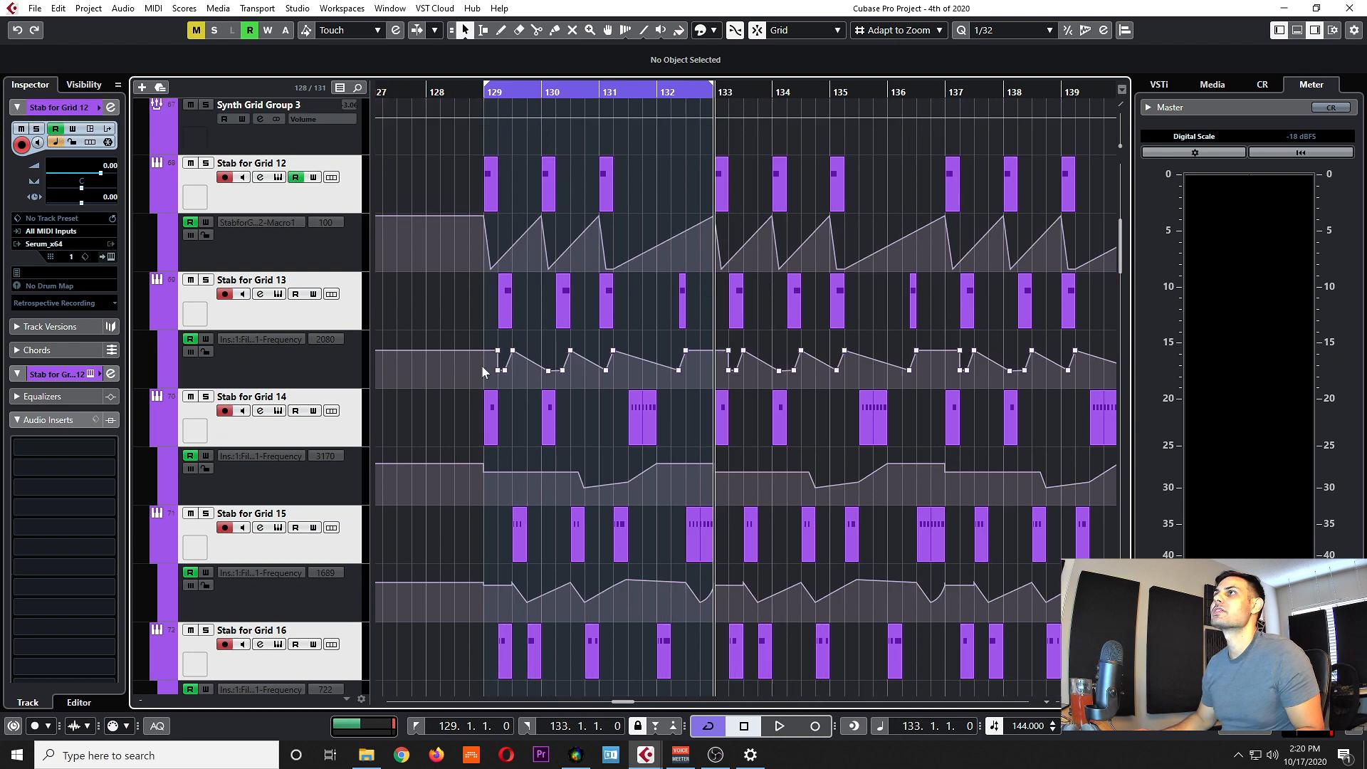
Solo the Stab for Grid 12 track and play back the cycle range to hear it alone.
left_click(324, 208)
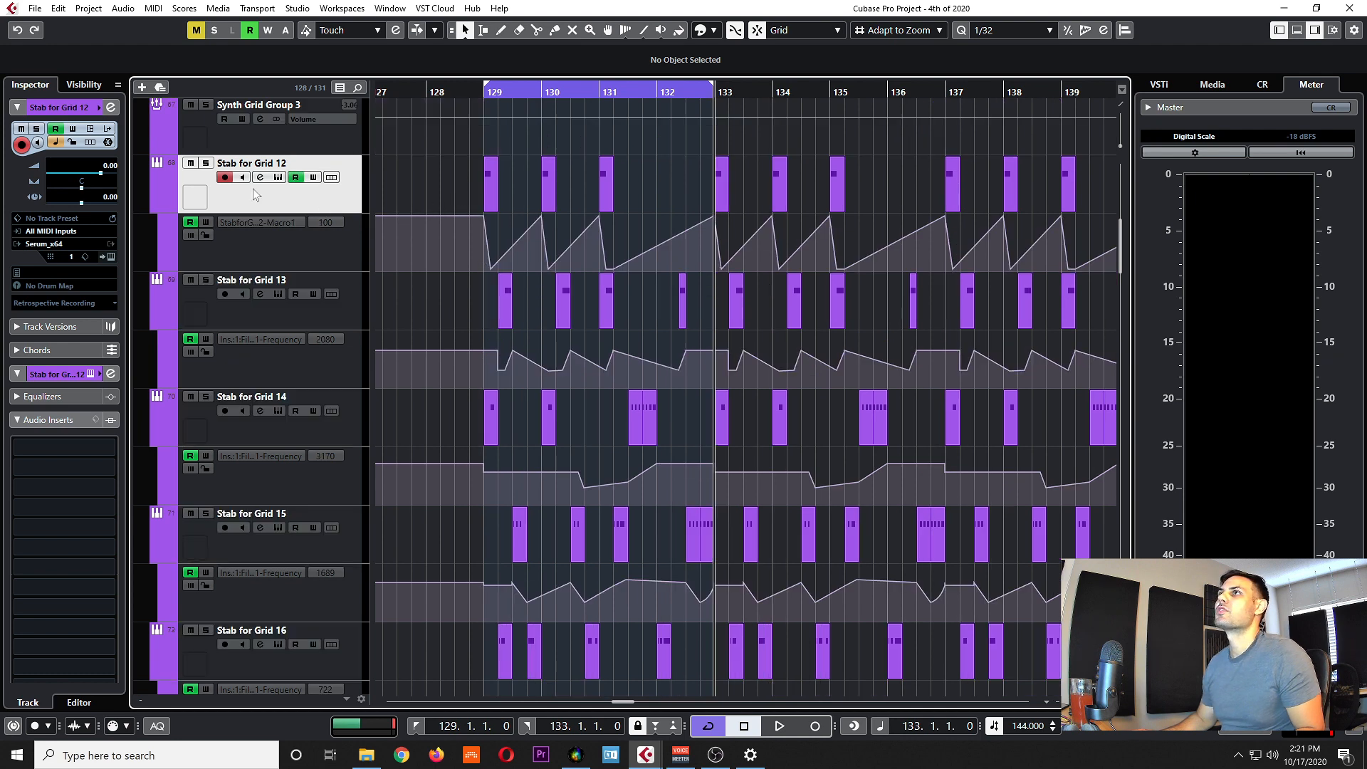
left_click(206, 163)
key("space")
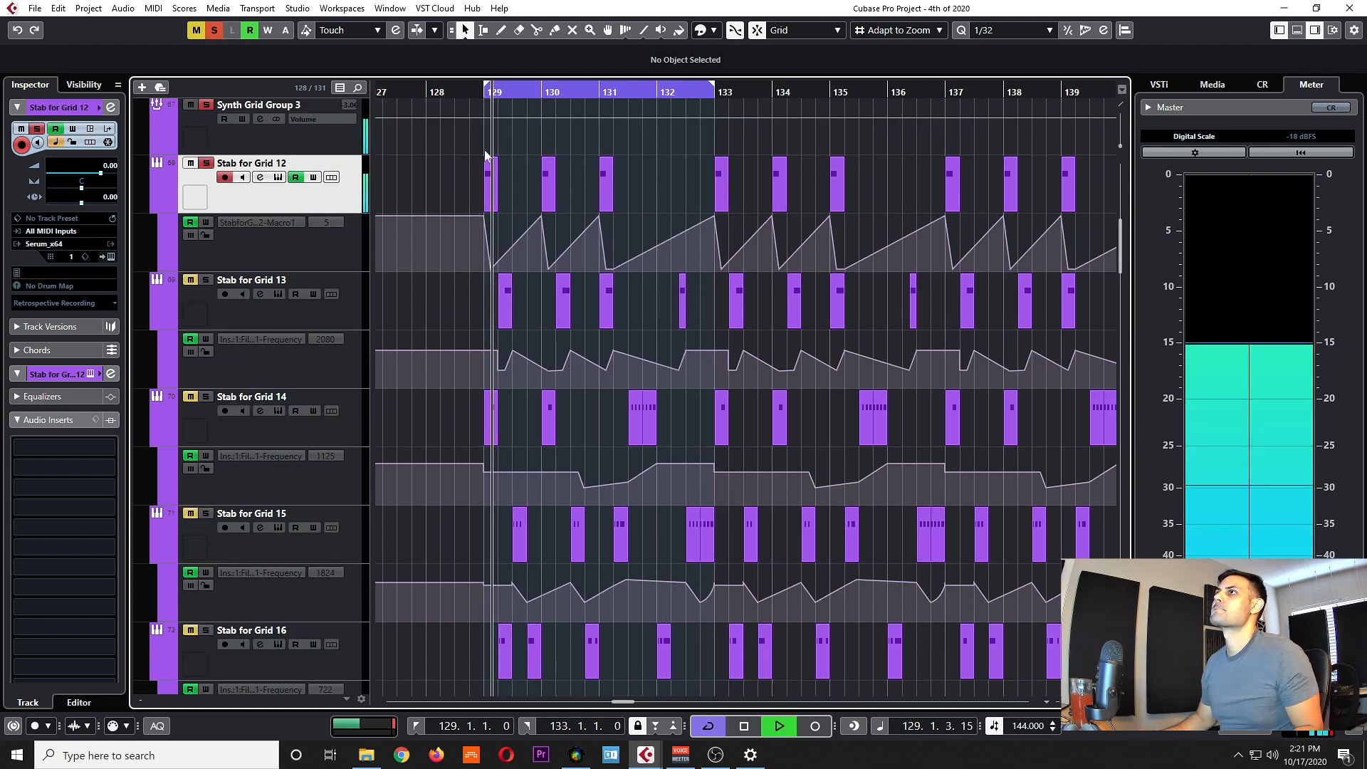
key("h")
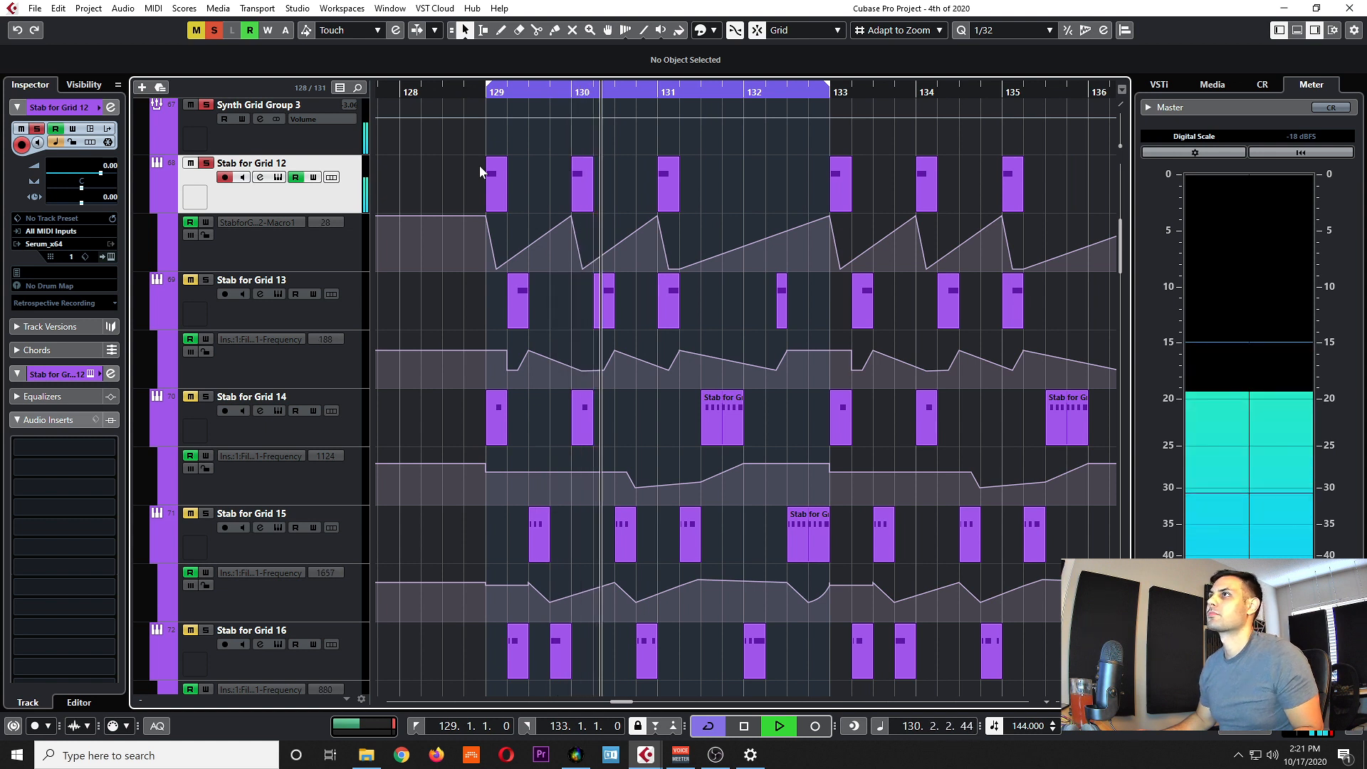
key("space")
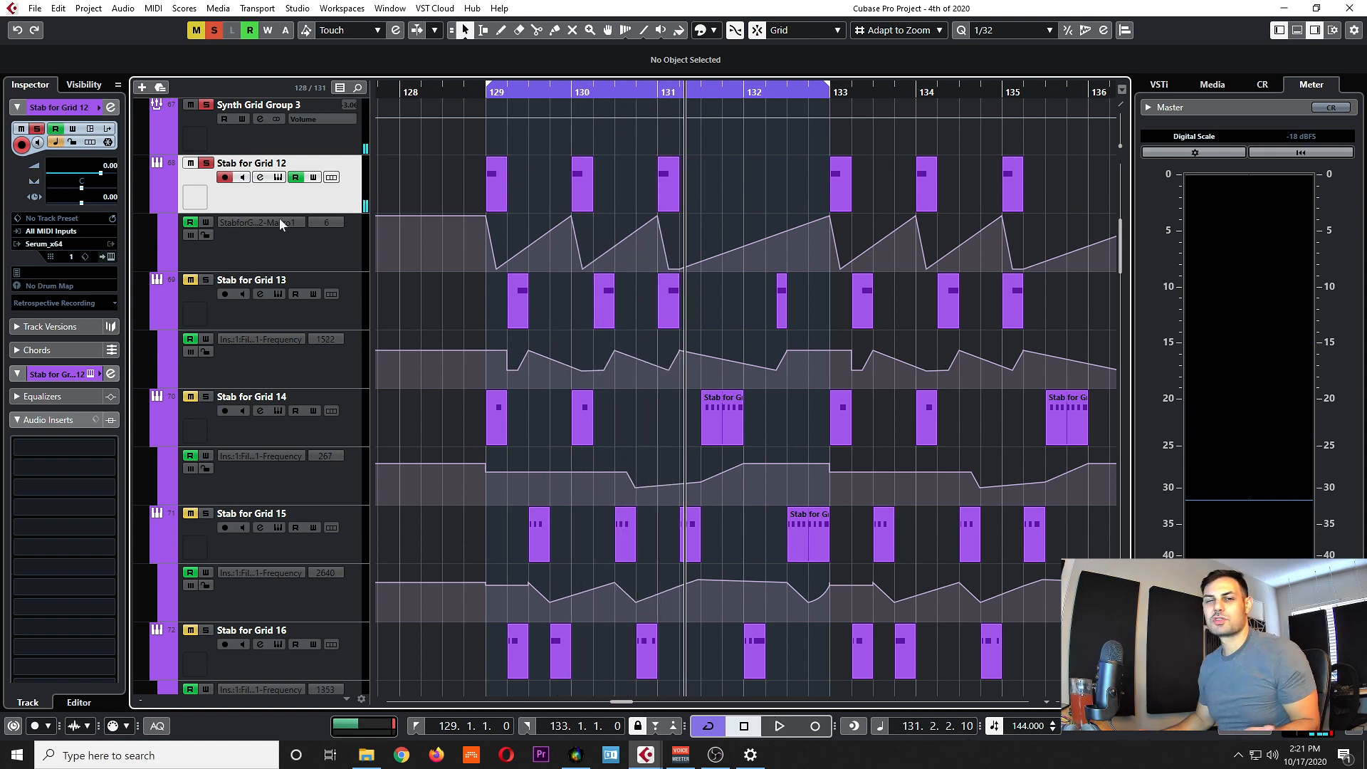
Open the Serum instrument of Stab for Grid 12, examine the filter cutoff and its Macro 1 modulation, and close it.
left_click(278, 178)
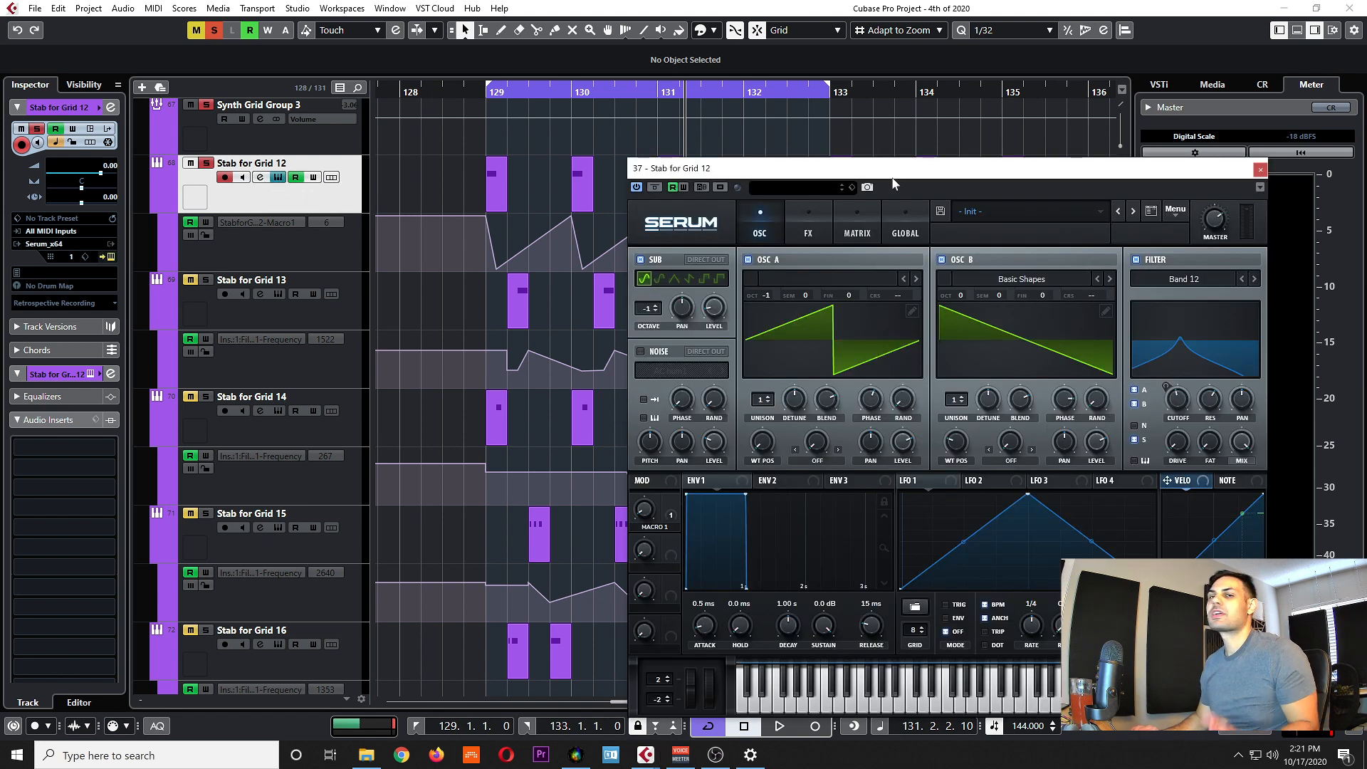
left_click_drag(1050, 170, 815, 138)
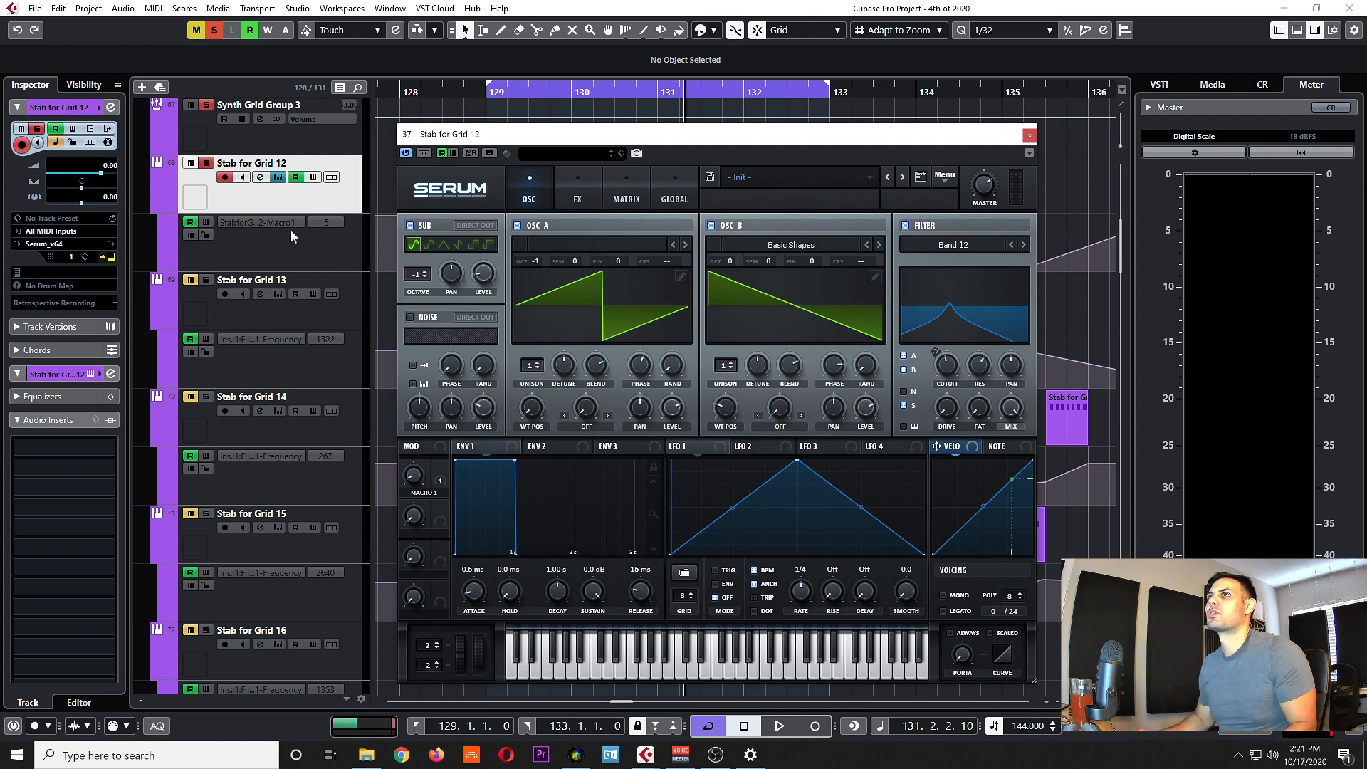
left_click_drag(538, 152, 536, 142)
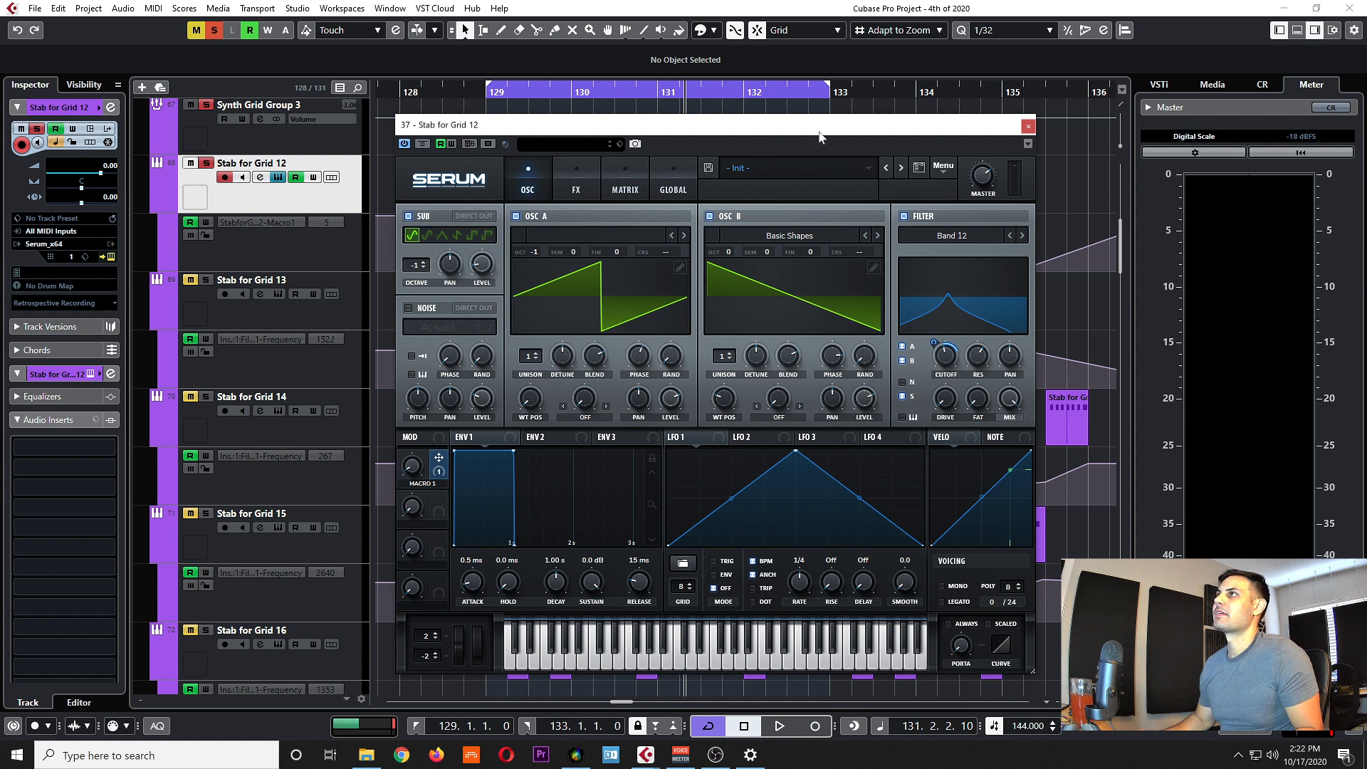
left_click_drag(858, 131, 879, 135)
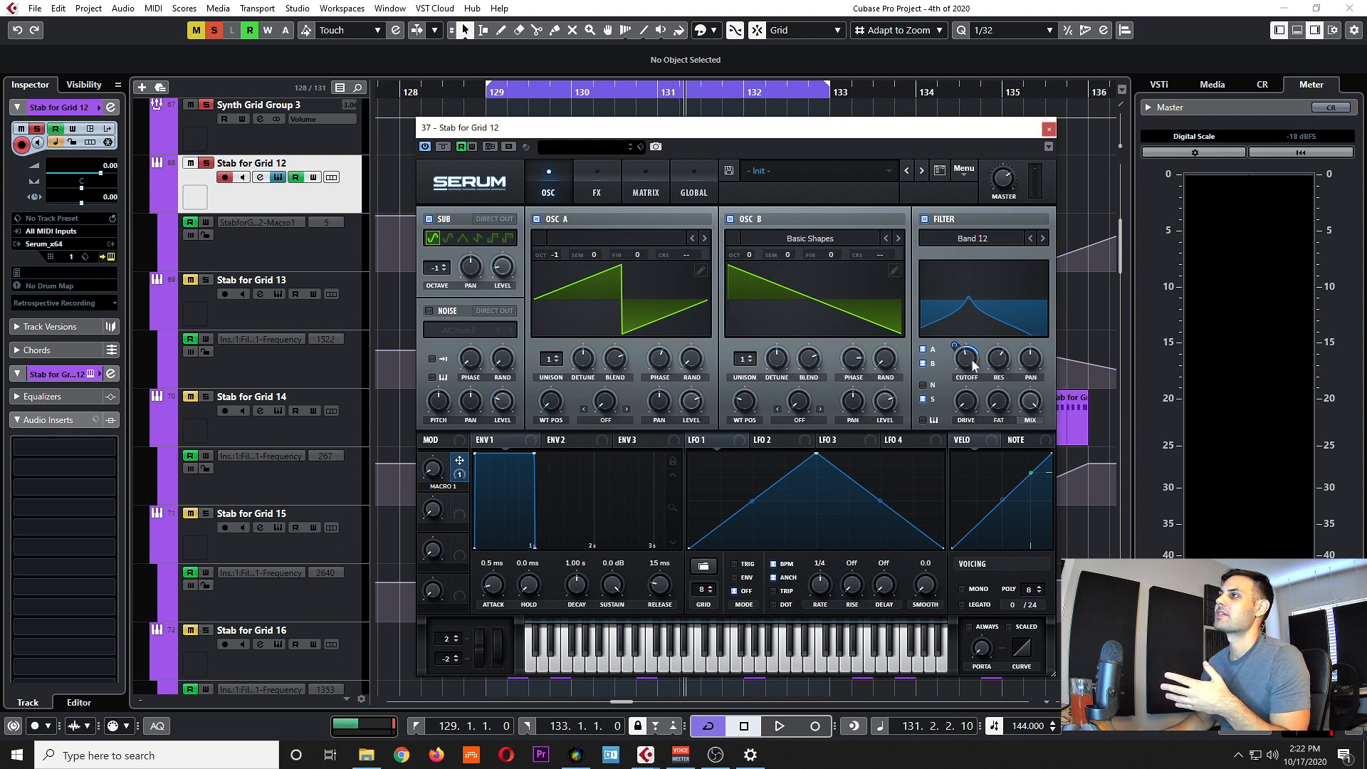
left_click_drag(955, 346, 949, 352)
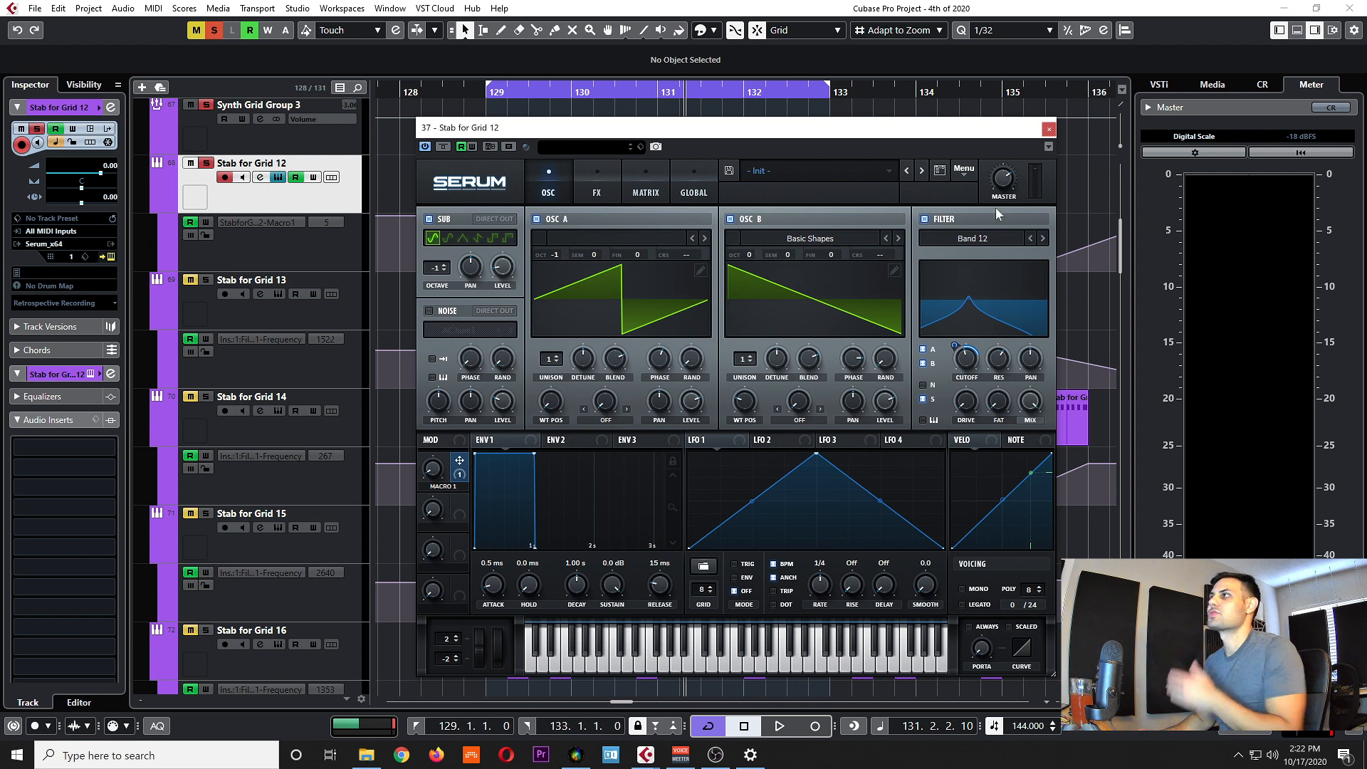
left_click(1048, 130)
Examine the Macro 1 automation lane below the Stab for Grid 12 track.
scroll(571, 182, "up", 2)
scroll(456, 260, "up", 2)
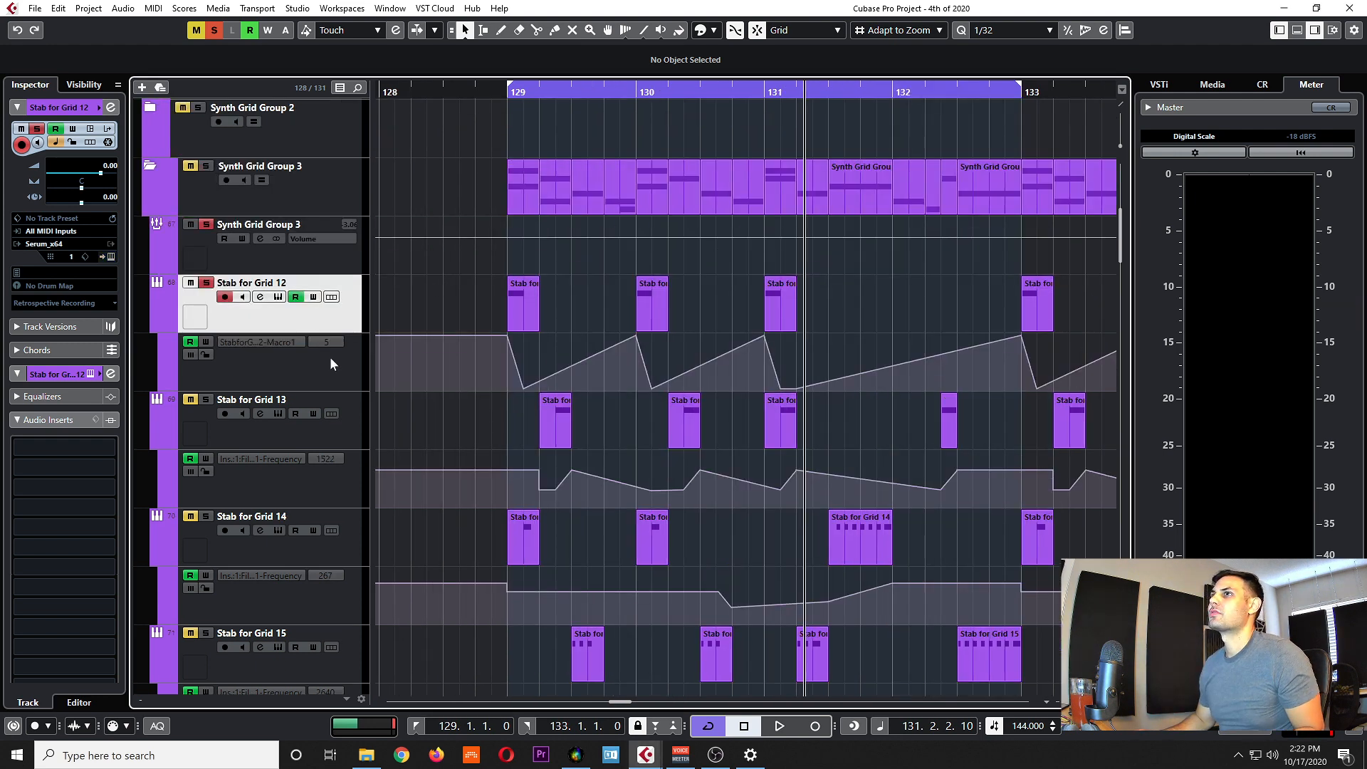
left_click(330, 357)
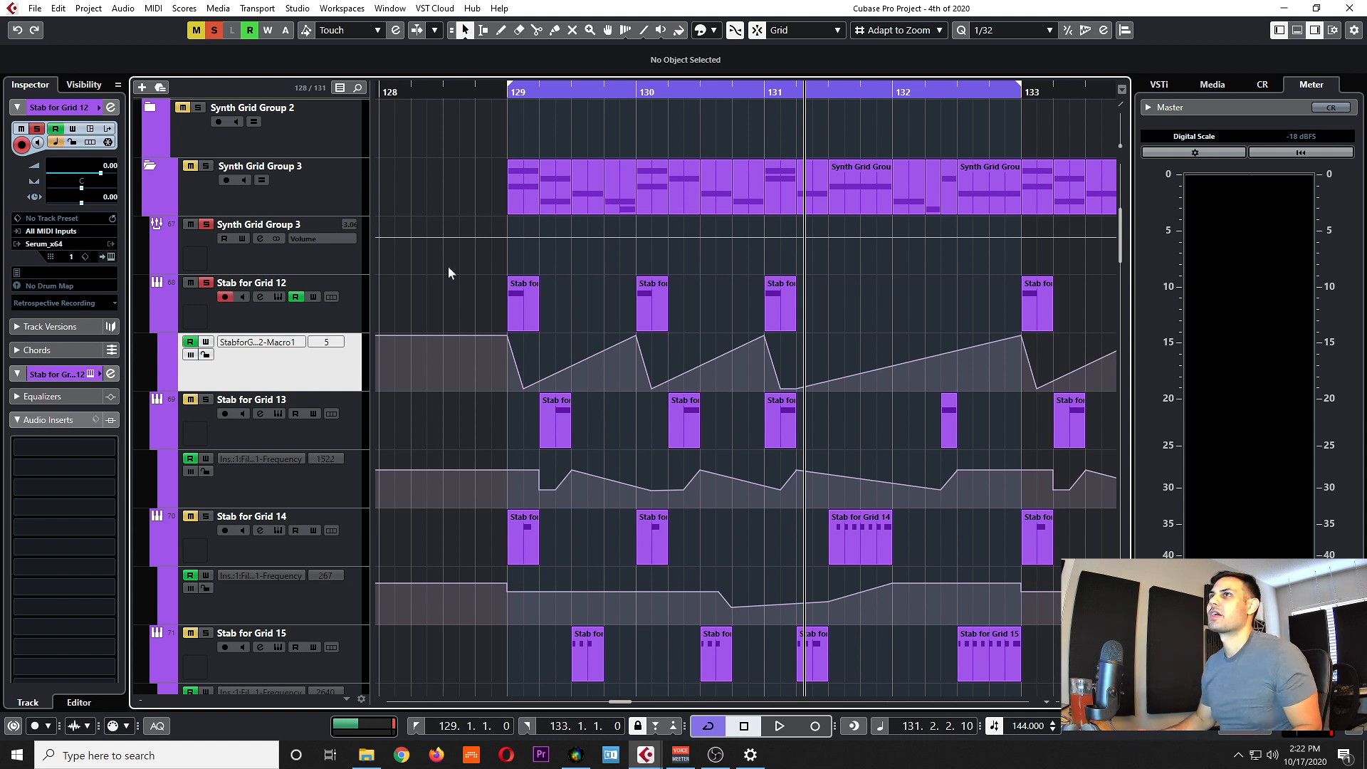
left_click(558, 306)
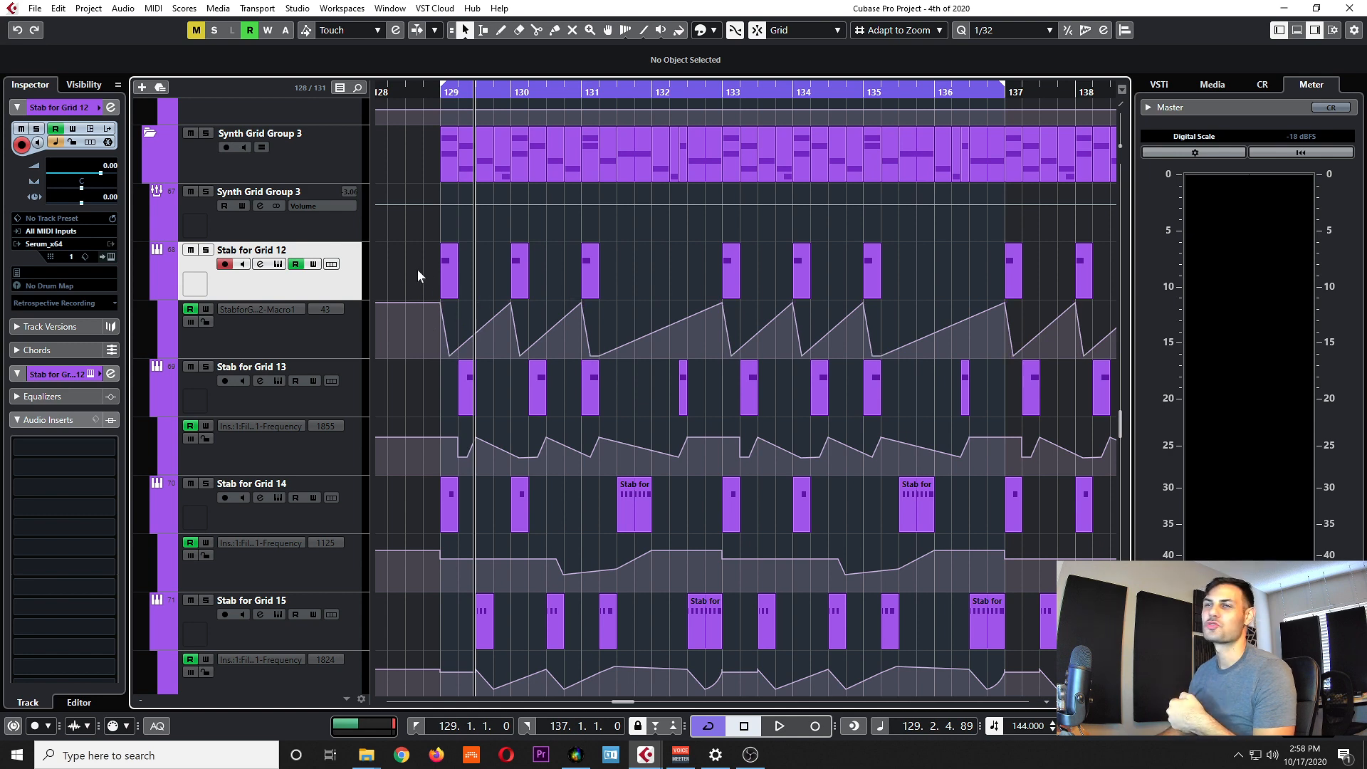
Open Serum on Stab for Grid 12, review the distortion, delay and compressor in its effects rack, and close it.
left_click(277, 266)
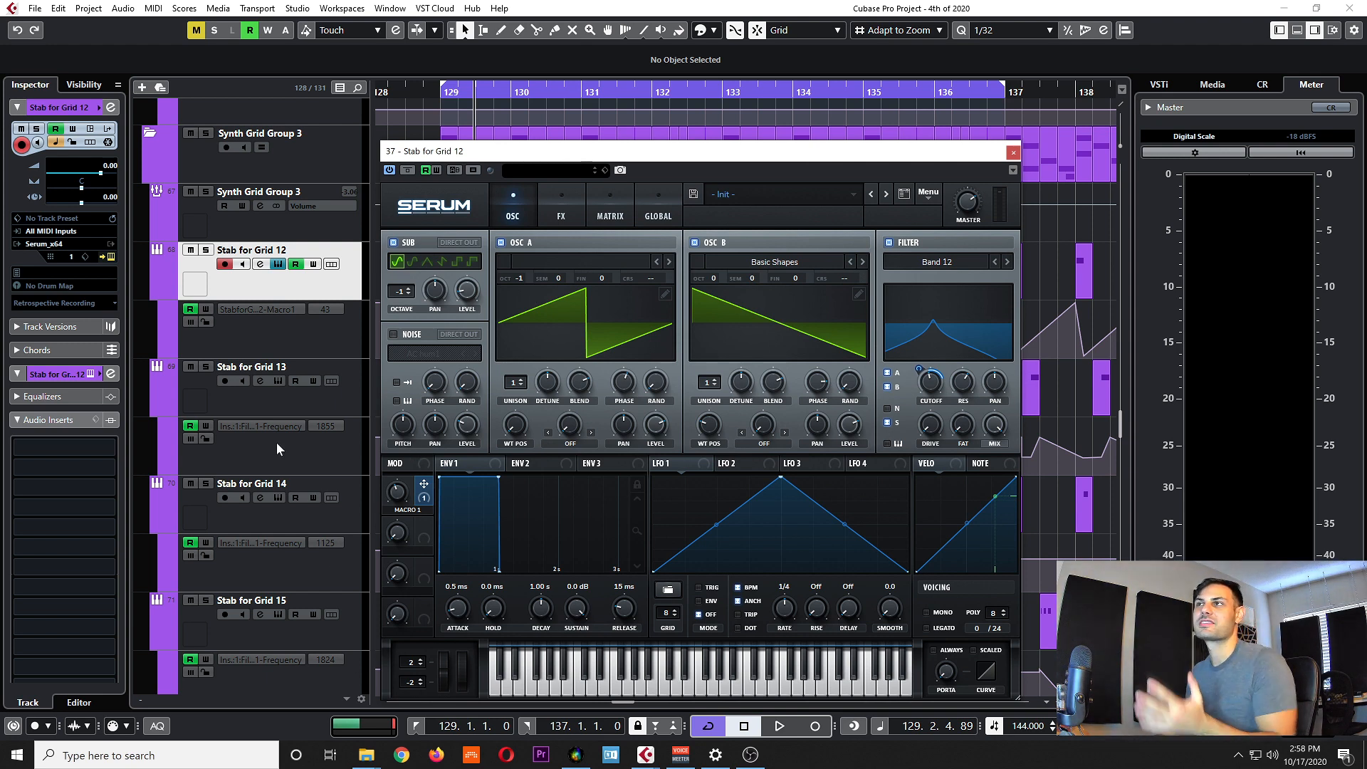
scroll(293, 425, "down", 2)
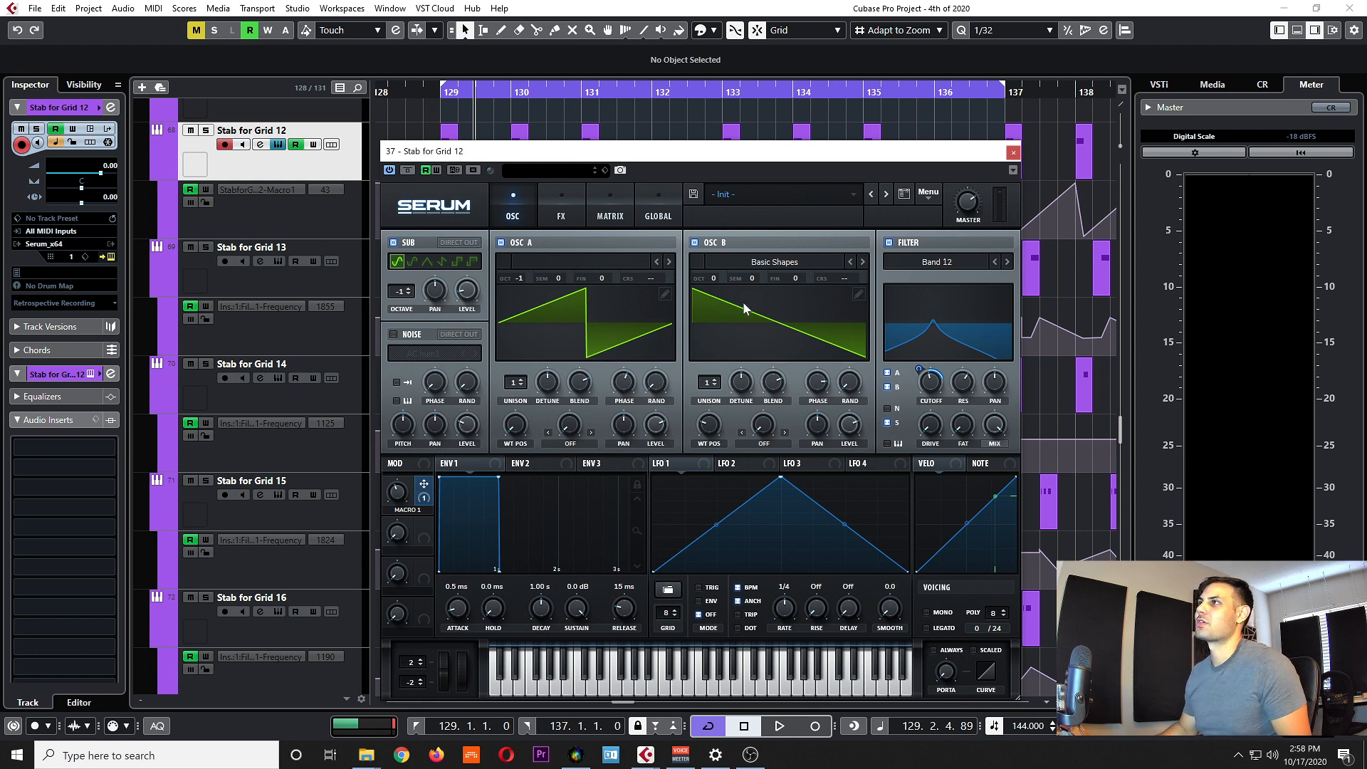
left_click(565, 207)
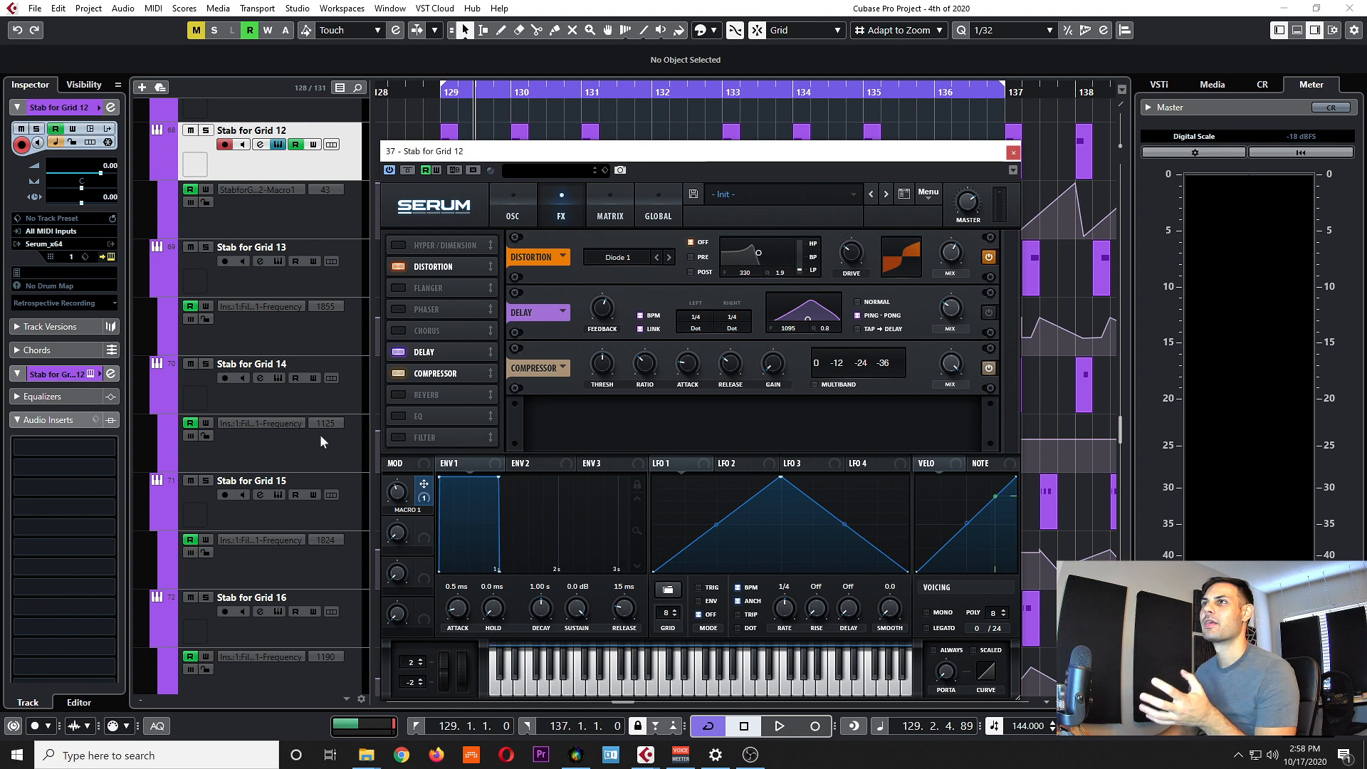
scroll(326, 386, "down", 2)
scroll(313, 384, "up", 4)
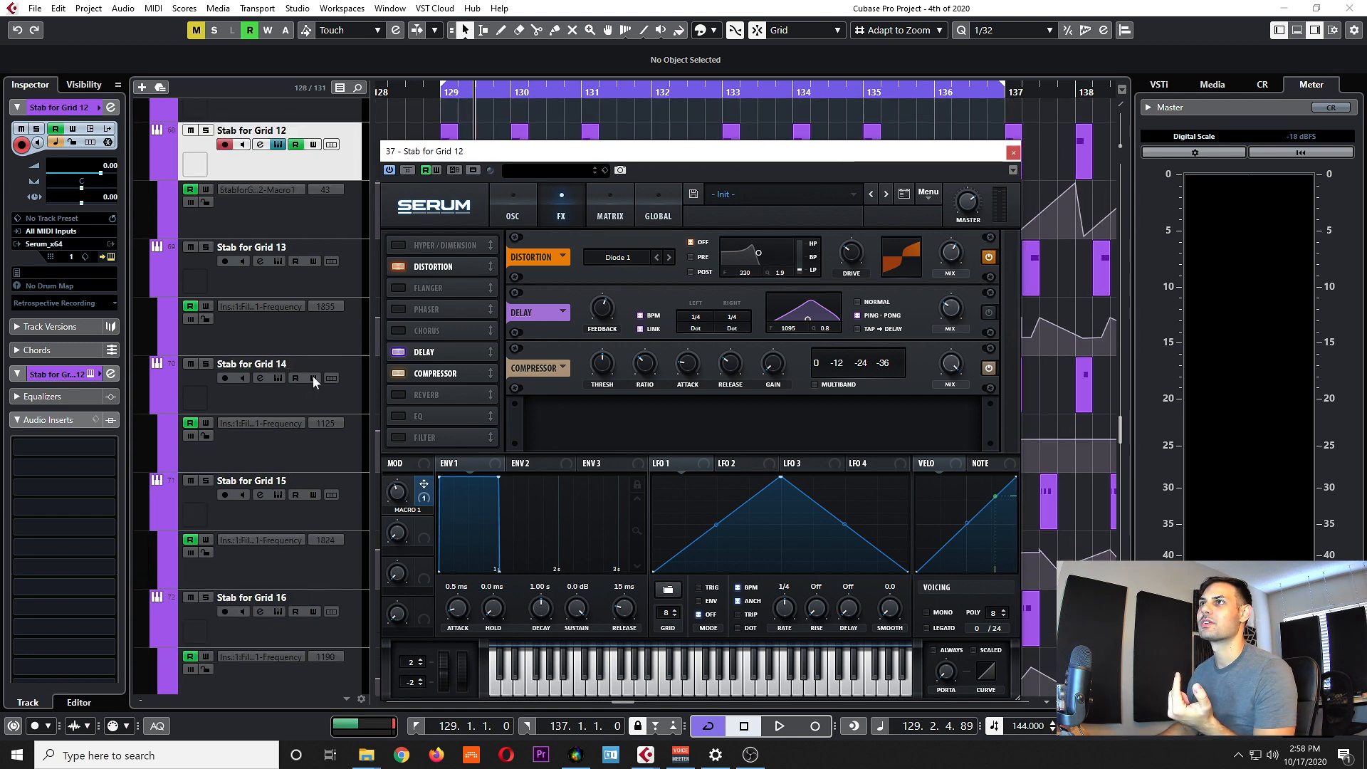
scroll(340, 363, "down", 2)
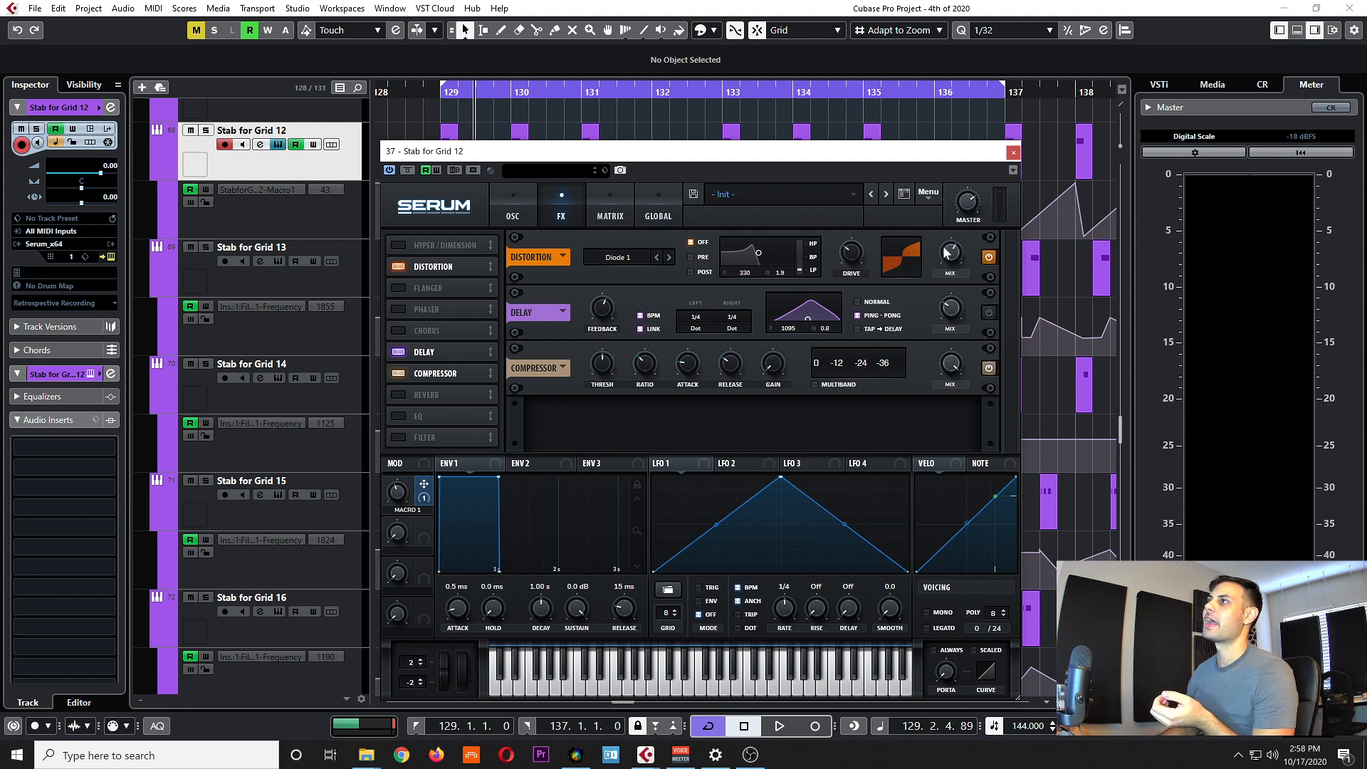
left_click(1012, 154)
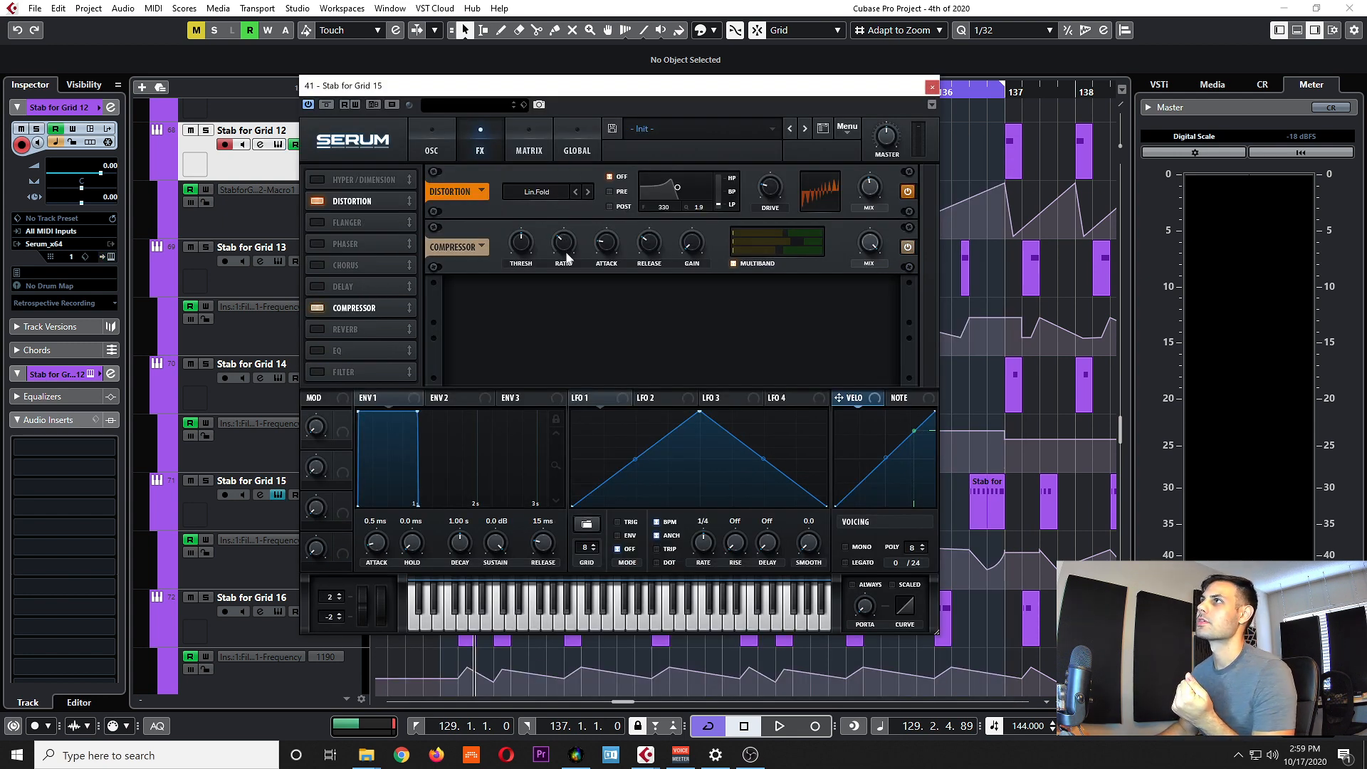
Select the Stab for Grid 15 track and compare its sound with Serum's compressor and distortion each switched off and back on.
left_click_drag(625, 93, 624, 114)
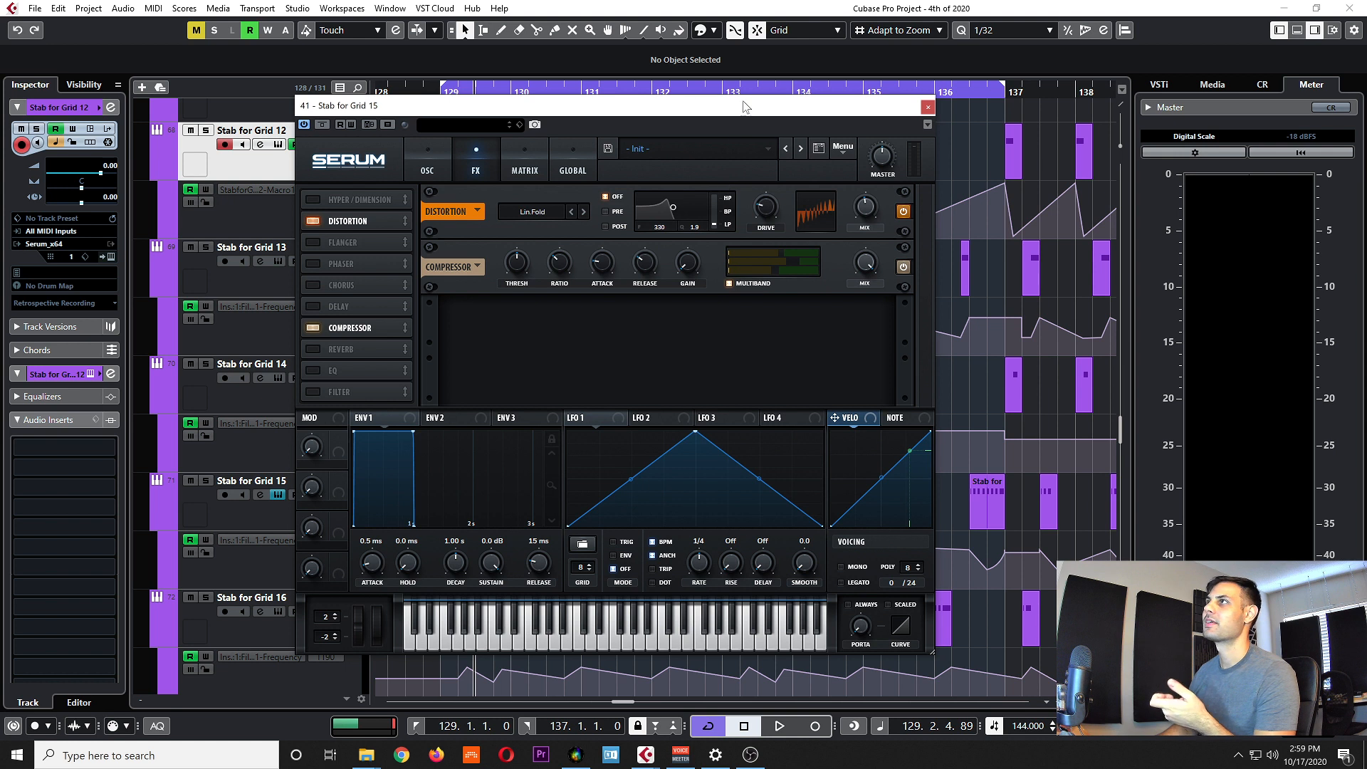
left_click_drag(746, 107, 801, 128)
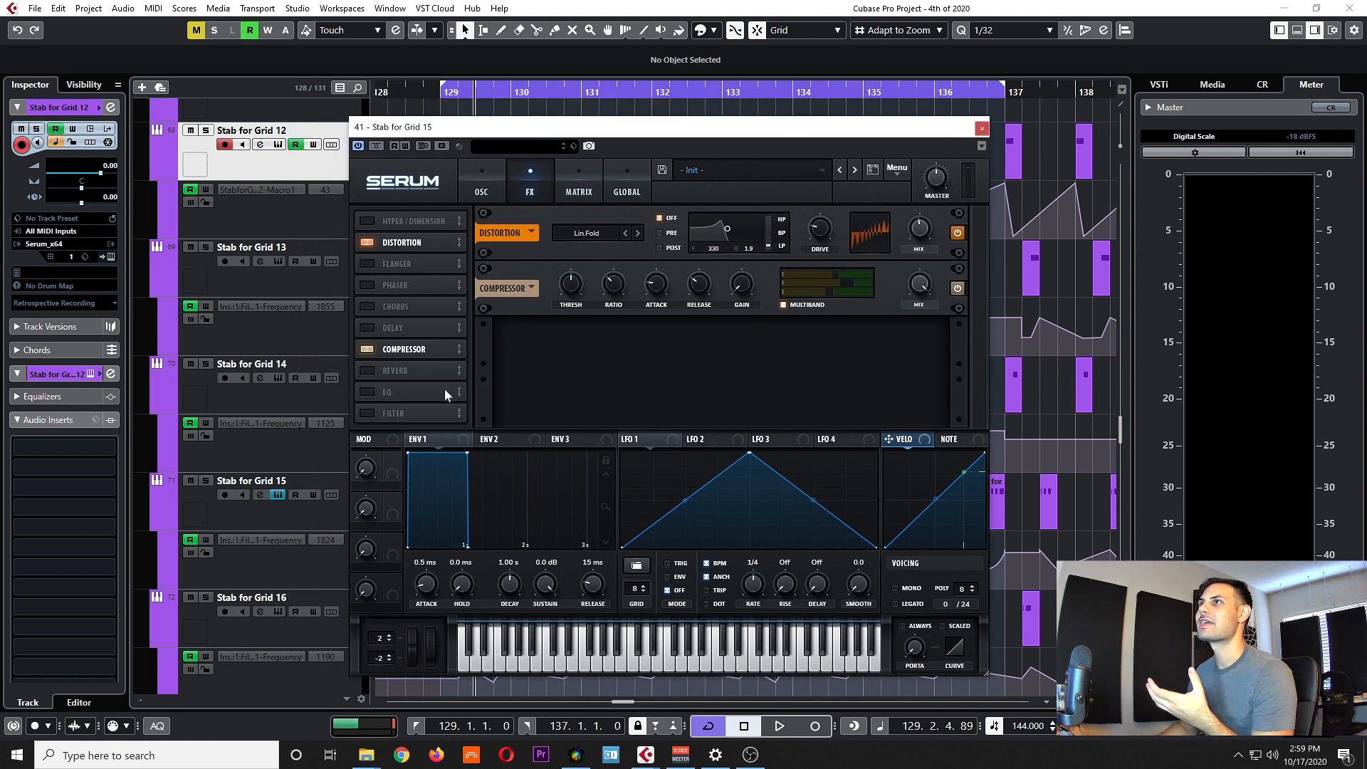
left_click(287, 512)
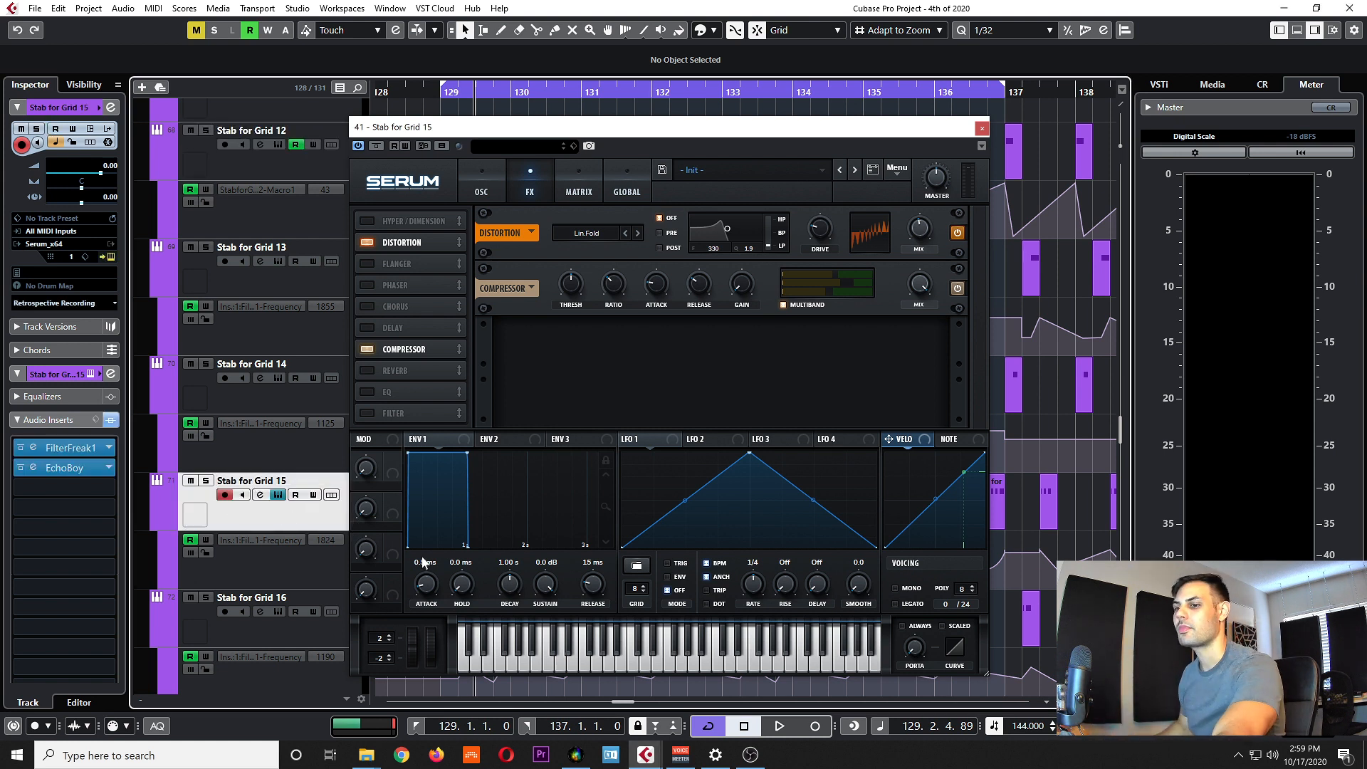
left_click(959, 289)
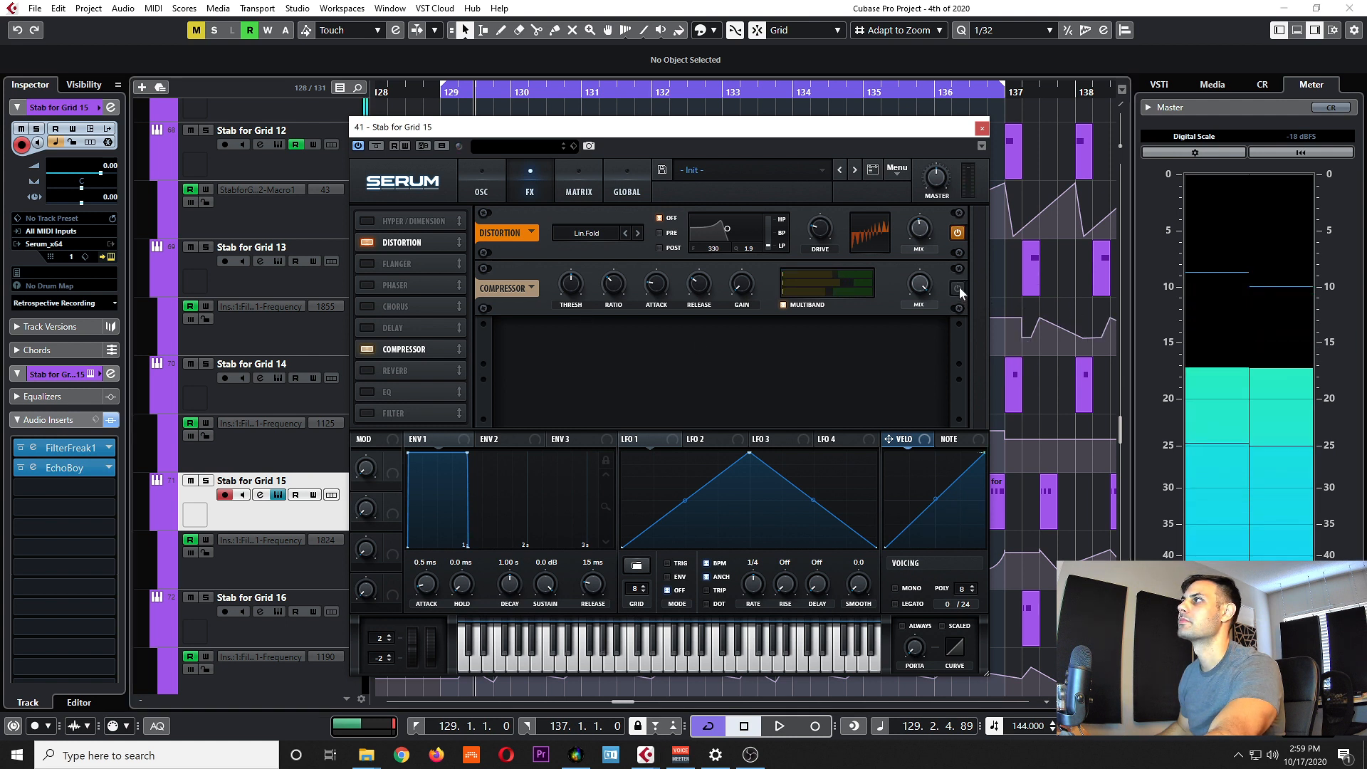
left_click(955, 290)
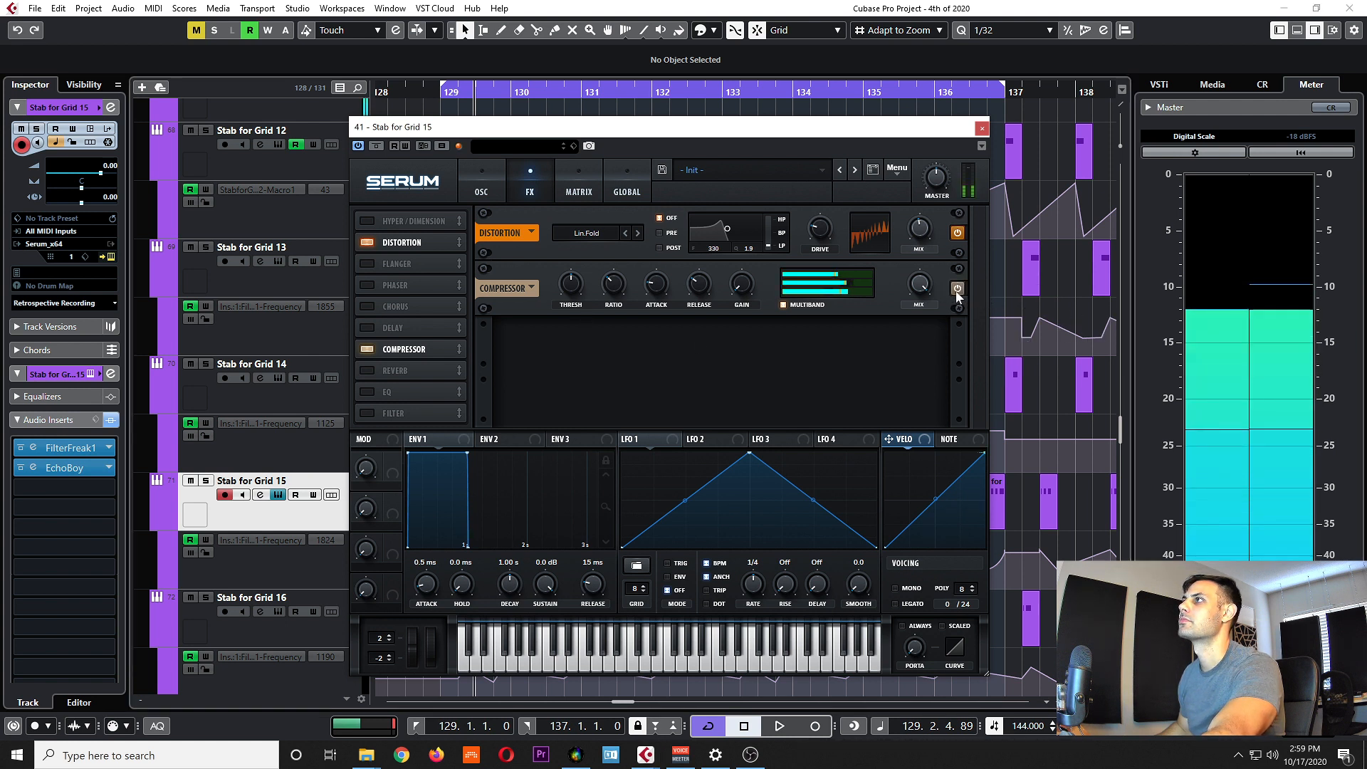
left_click(957, 233)
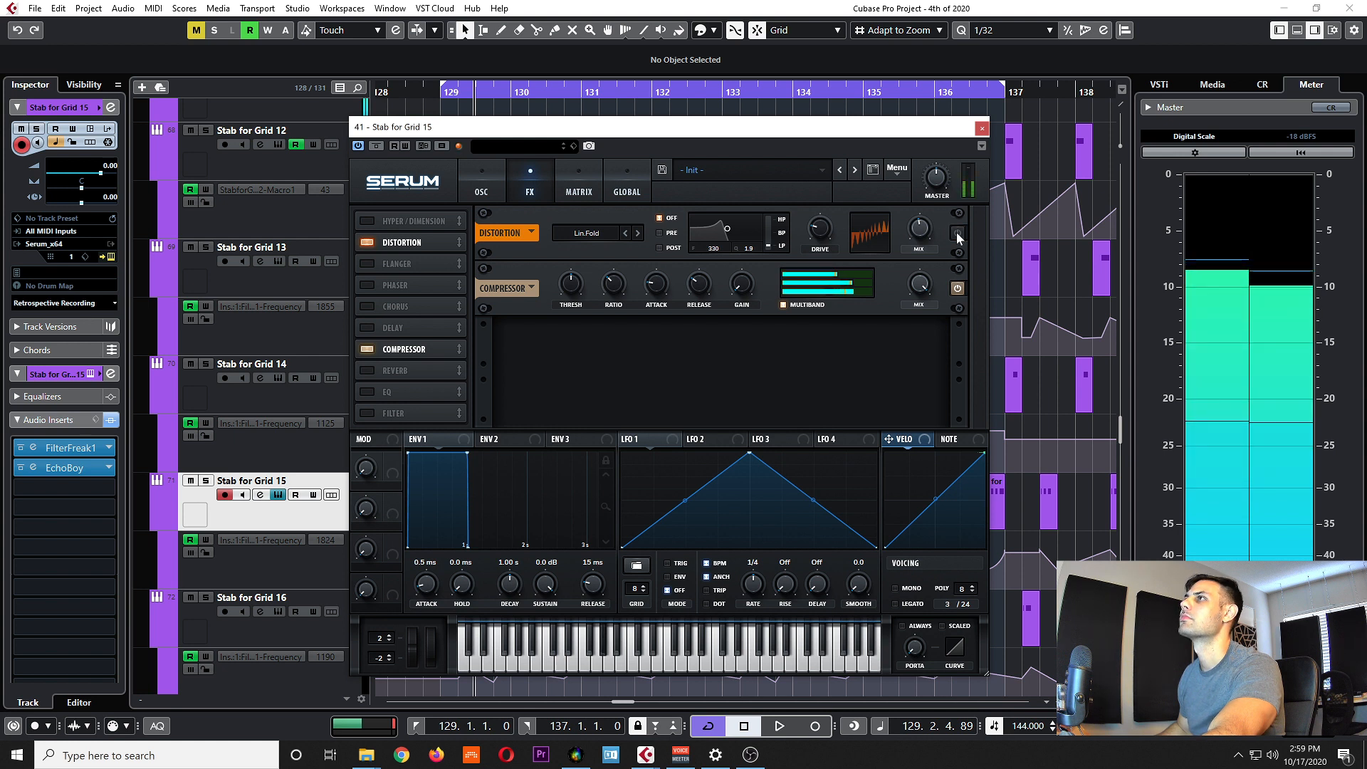
left_click(957, 233)
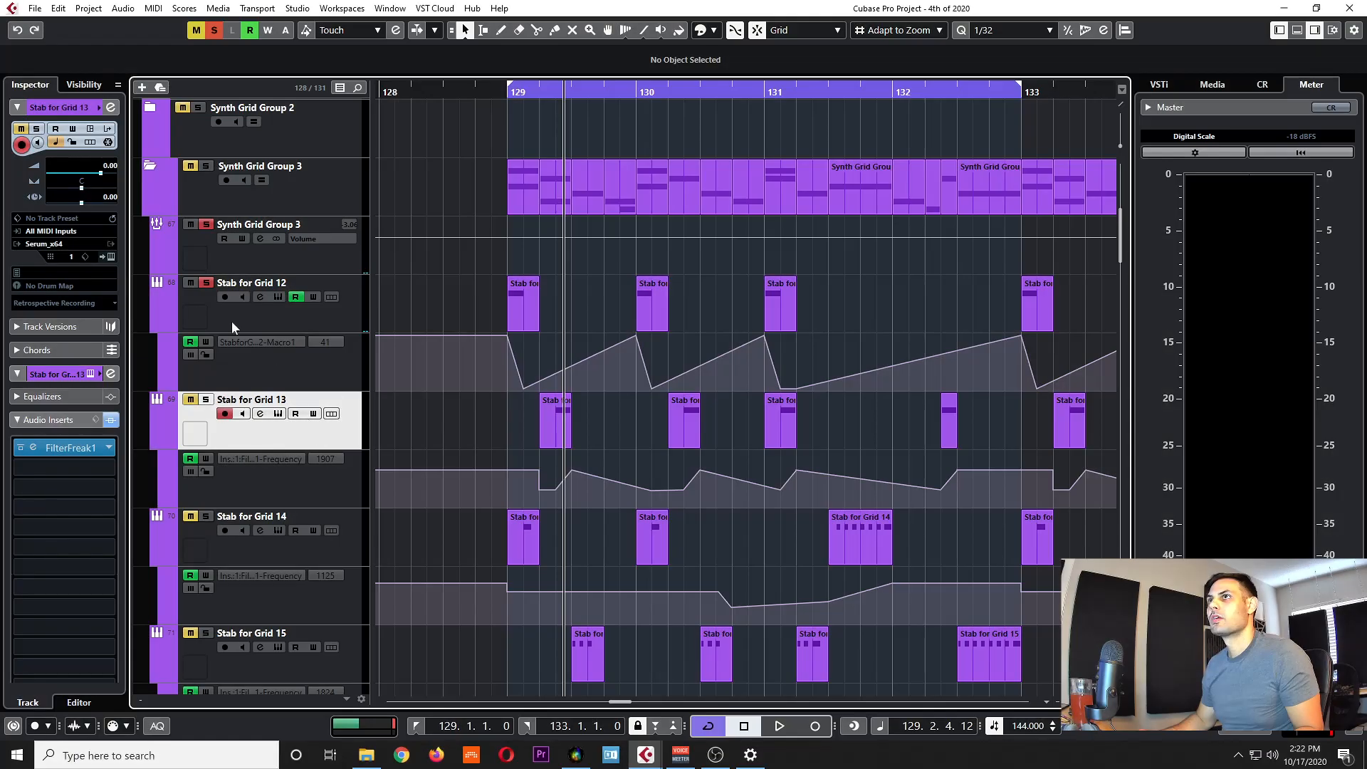
Clear the solo on Stab for Grid 12 and solo the Stab for Grid 13 track.
left_click(233, 323)
left_click(246, 420)
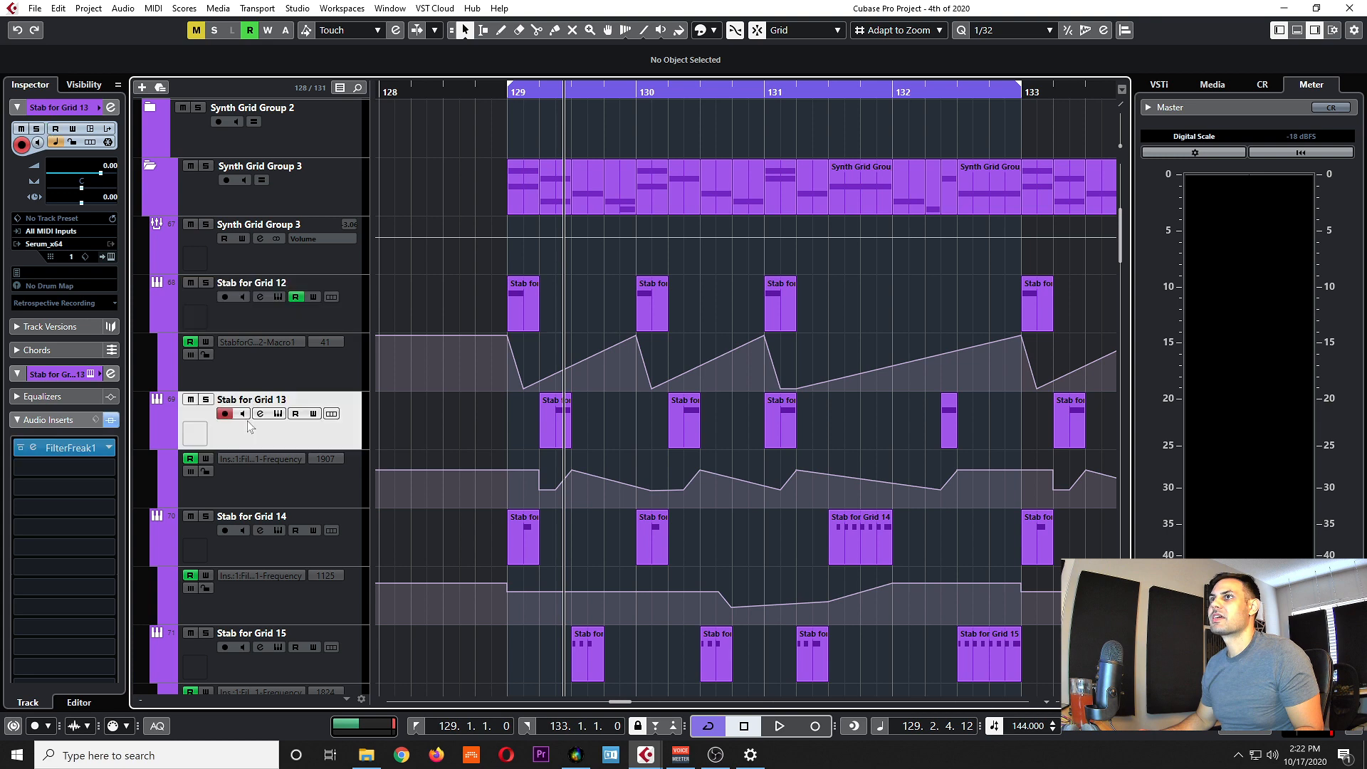
key("s")
Examine the Stab for Grid 13 clips and the frequency automation lane beneath them from bar 129.
key("h")
key("h")
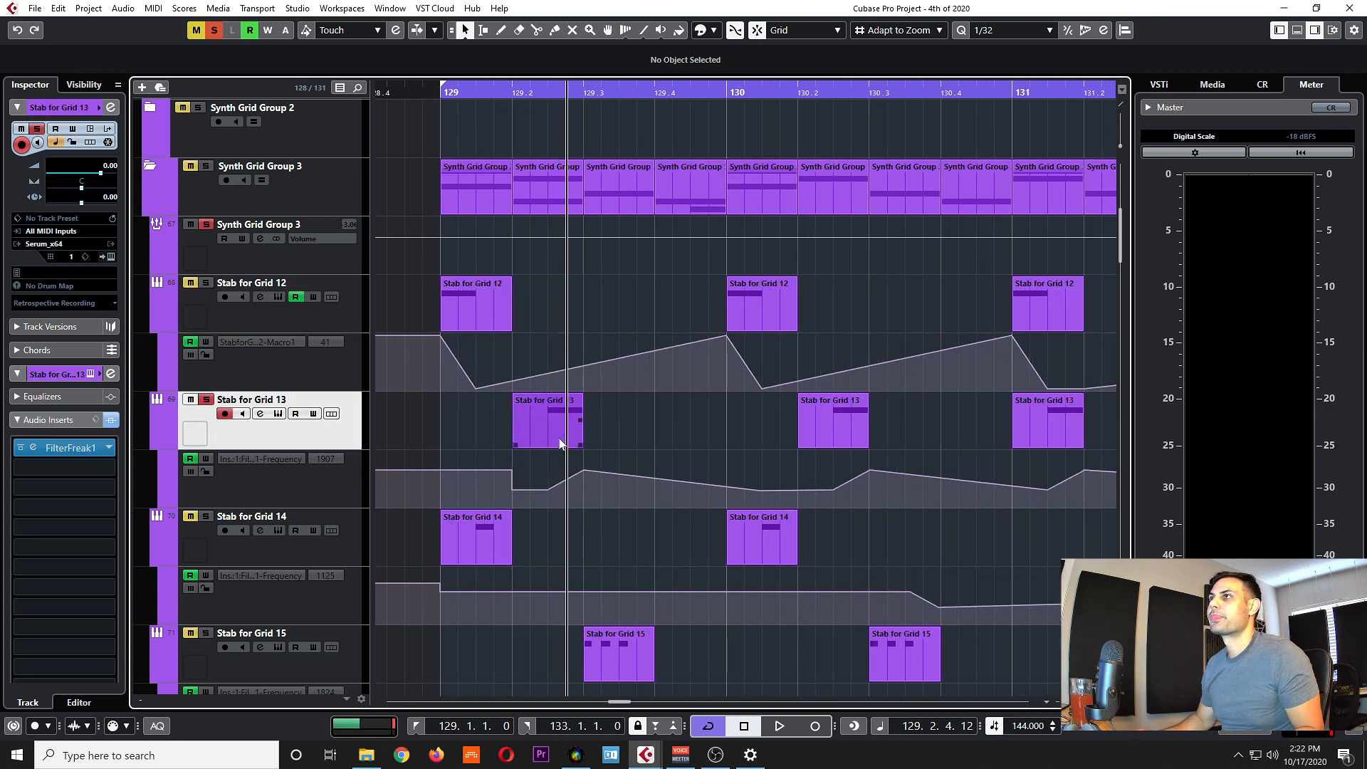
key("g")
scroll(573, 399, "down", 2)
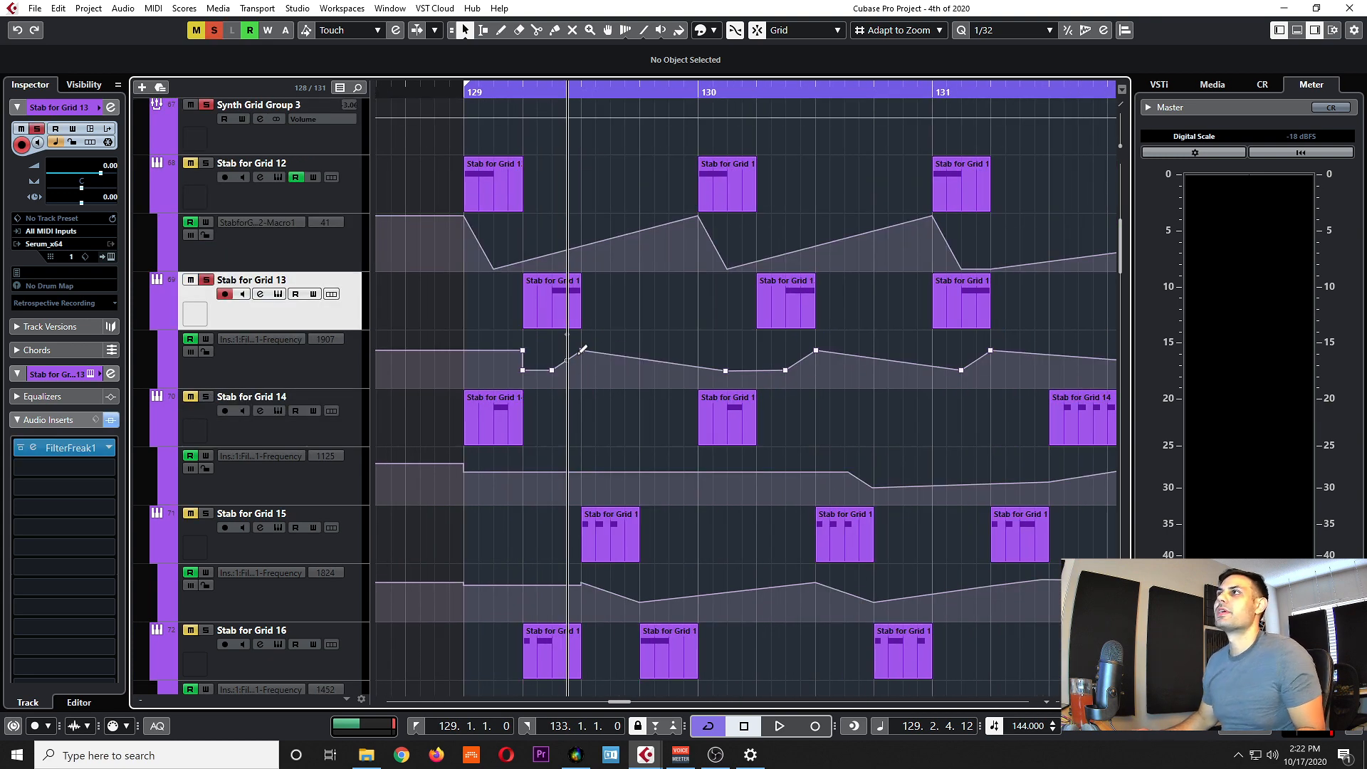
scroll(581, 351, "up", 2)
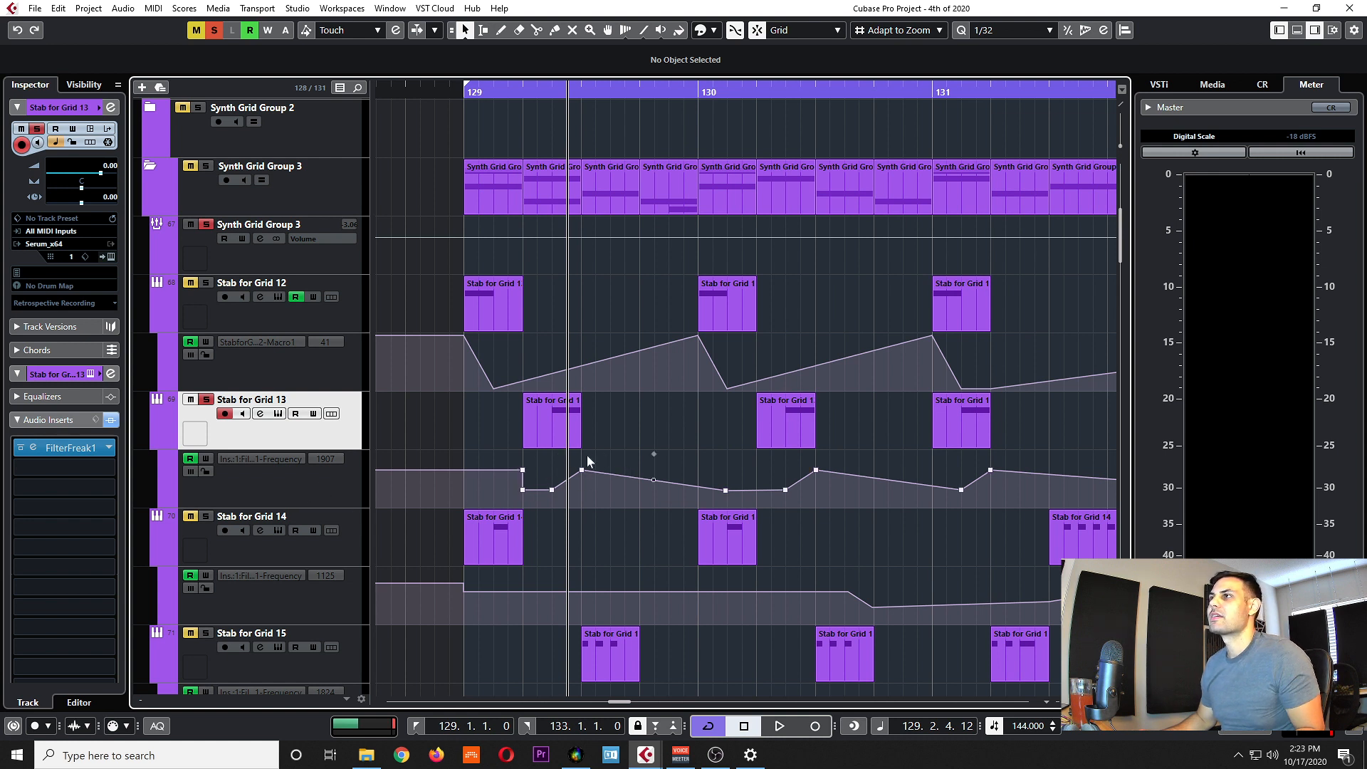
Select the frequency automation lane of Stab for Grid 13, inspect the track's FilterFreak insert, and close the plug-in.
left_click(297, 496)
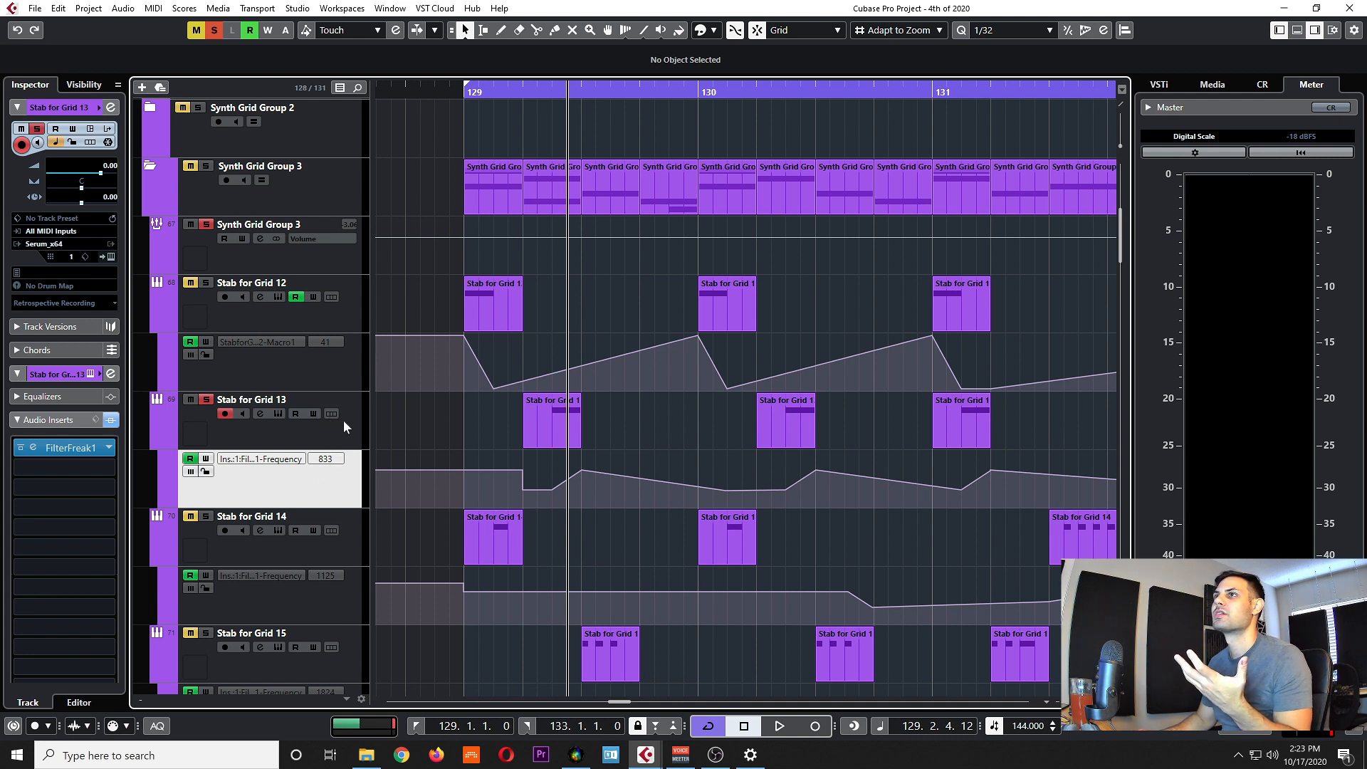
left_click(341, 424)
scroll(340, 424, "down", 2)
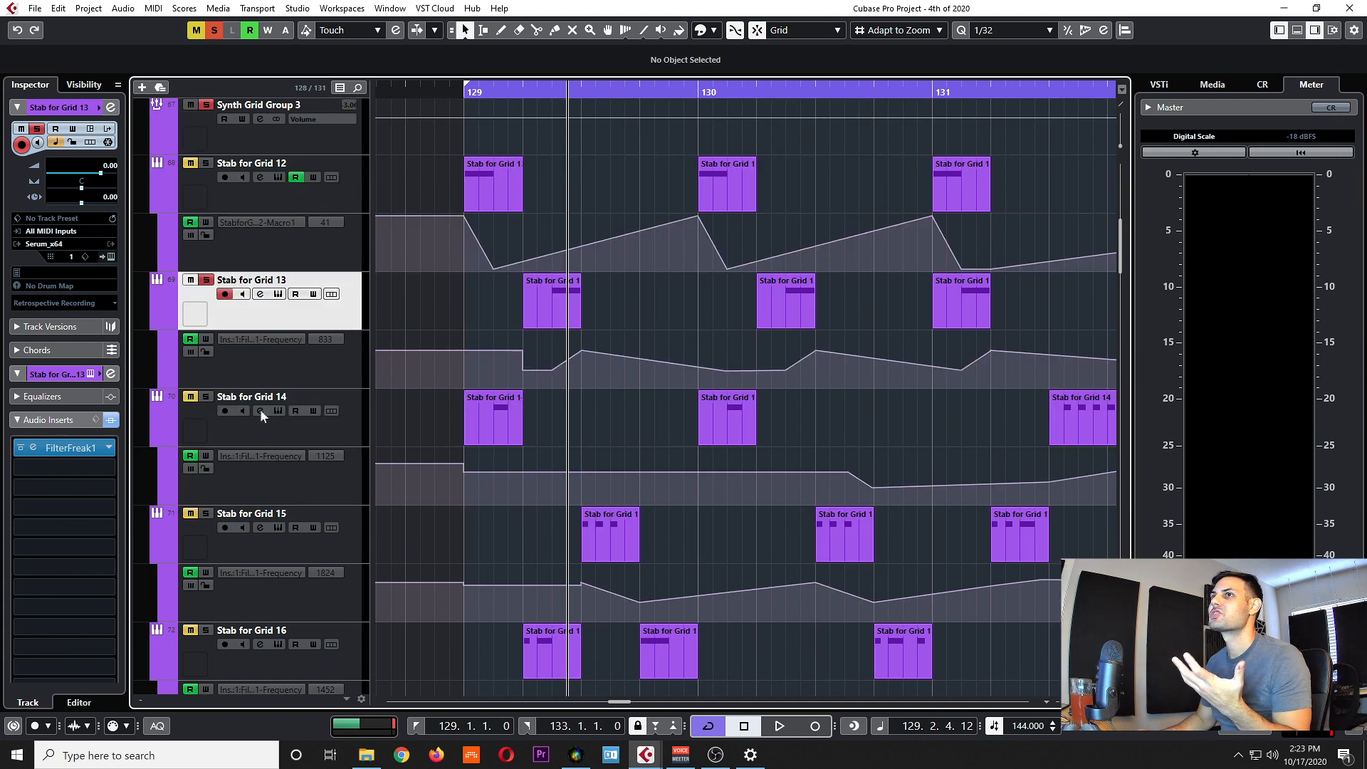
left_click(36, 450)
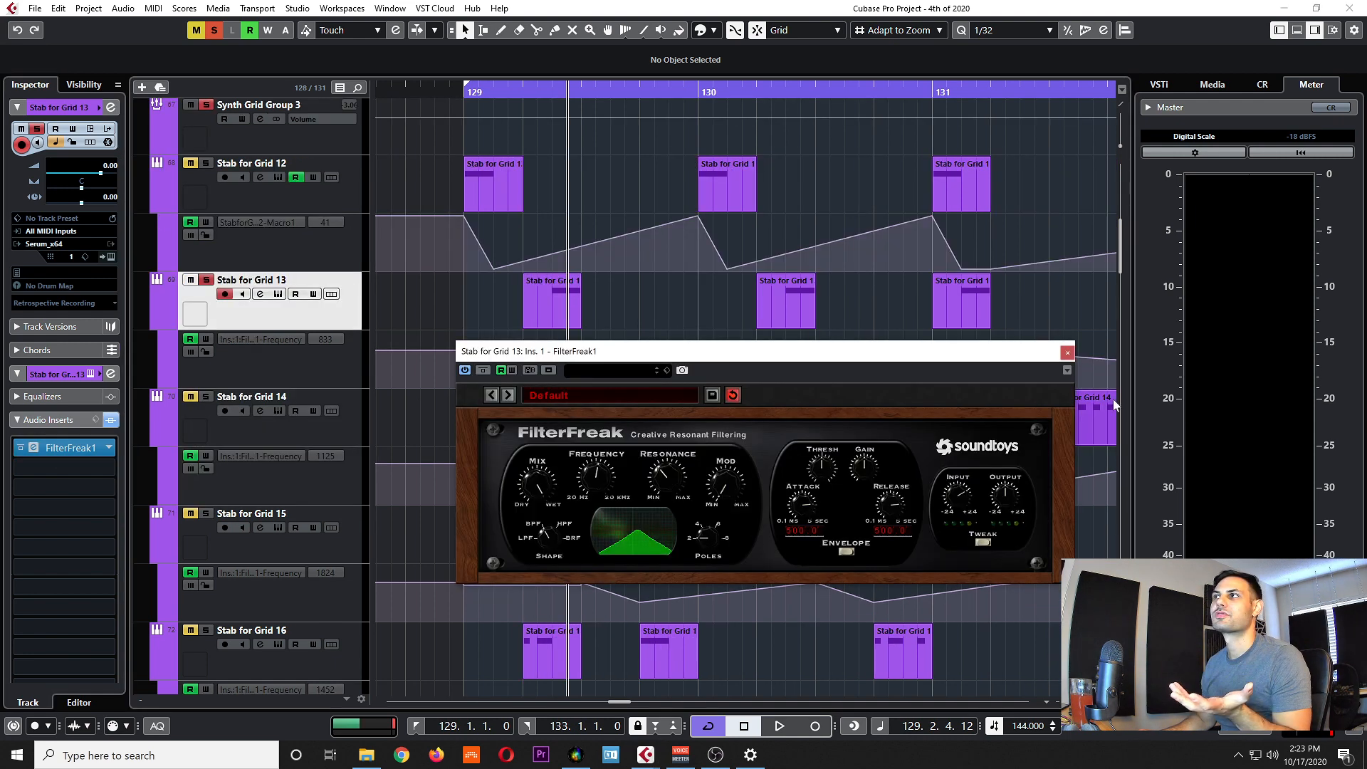
left_click(1068, 352)
Open Serum on Stab for Grid 13, place the playhead at 128.4.3, and examine the oscillators and Band 12 filter cutoff.
left_click(278, 293)
left_click_drag(756, 149, 909, 153)
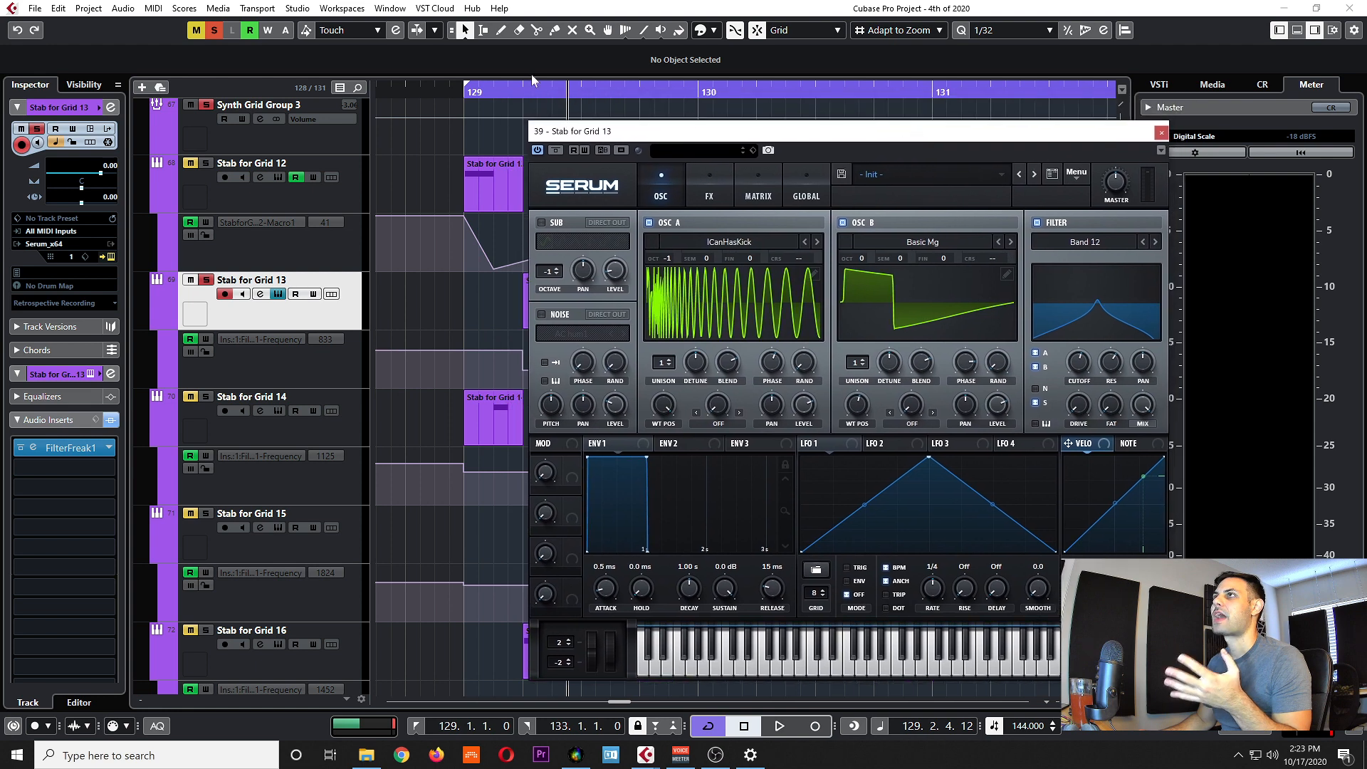
left_click(437, 92)
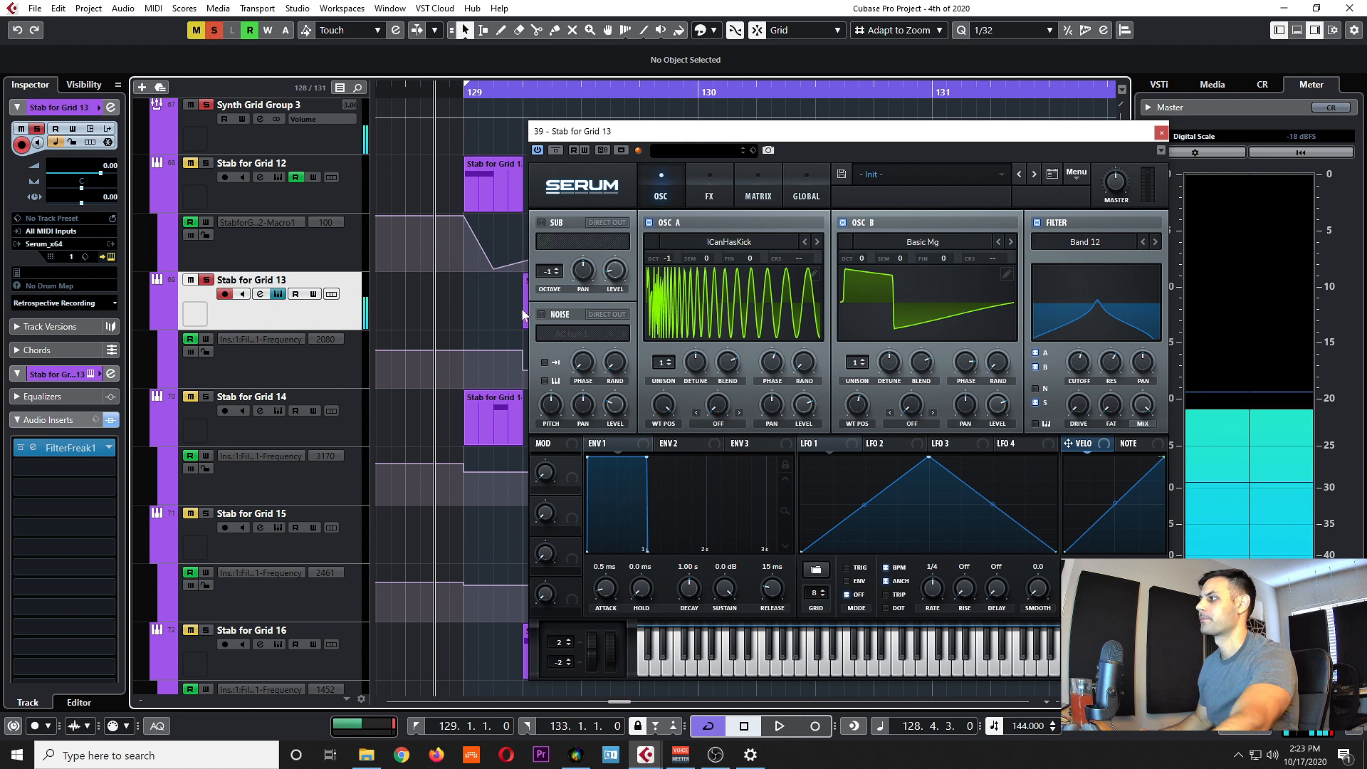
left_click_drag(901, 131, 804, 131)
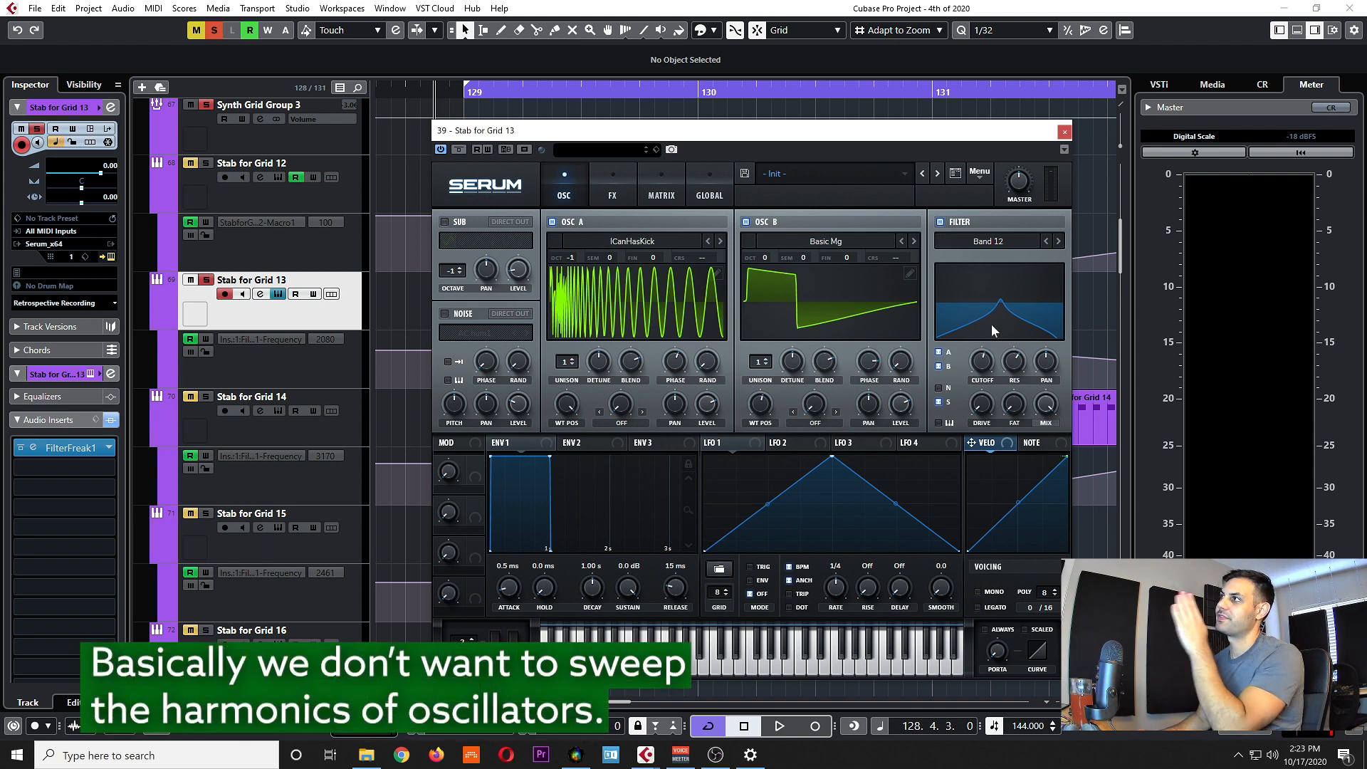
left_click(981, 361)
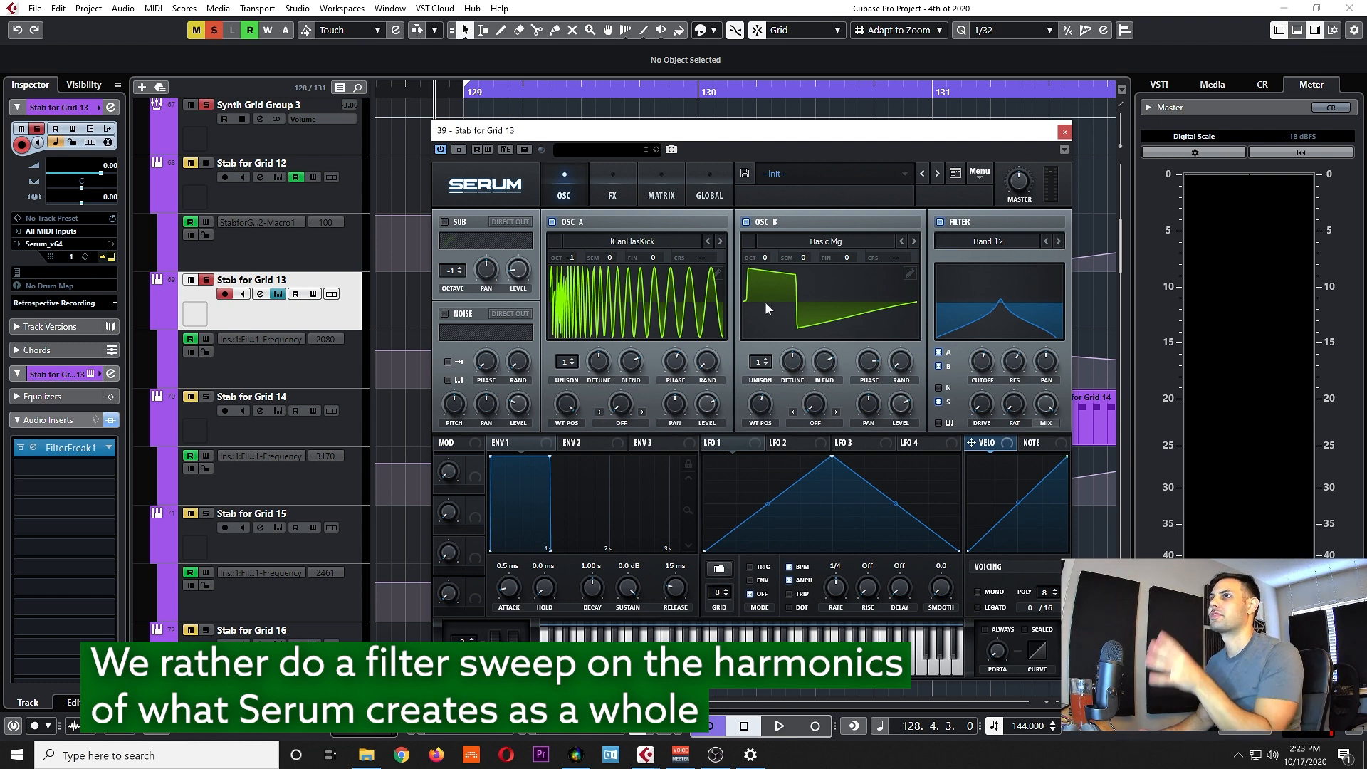
Review the FilterFreak insert on Stab for Grid 13 alongside Serum, close both plug-ins, and return to the arrangement.
left_click(33, 447)
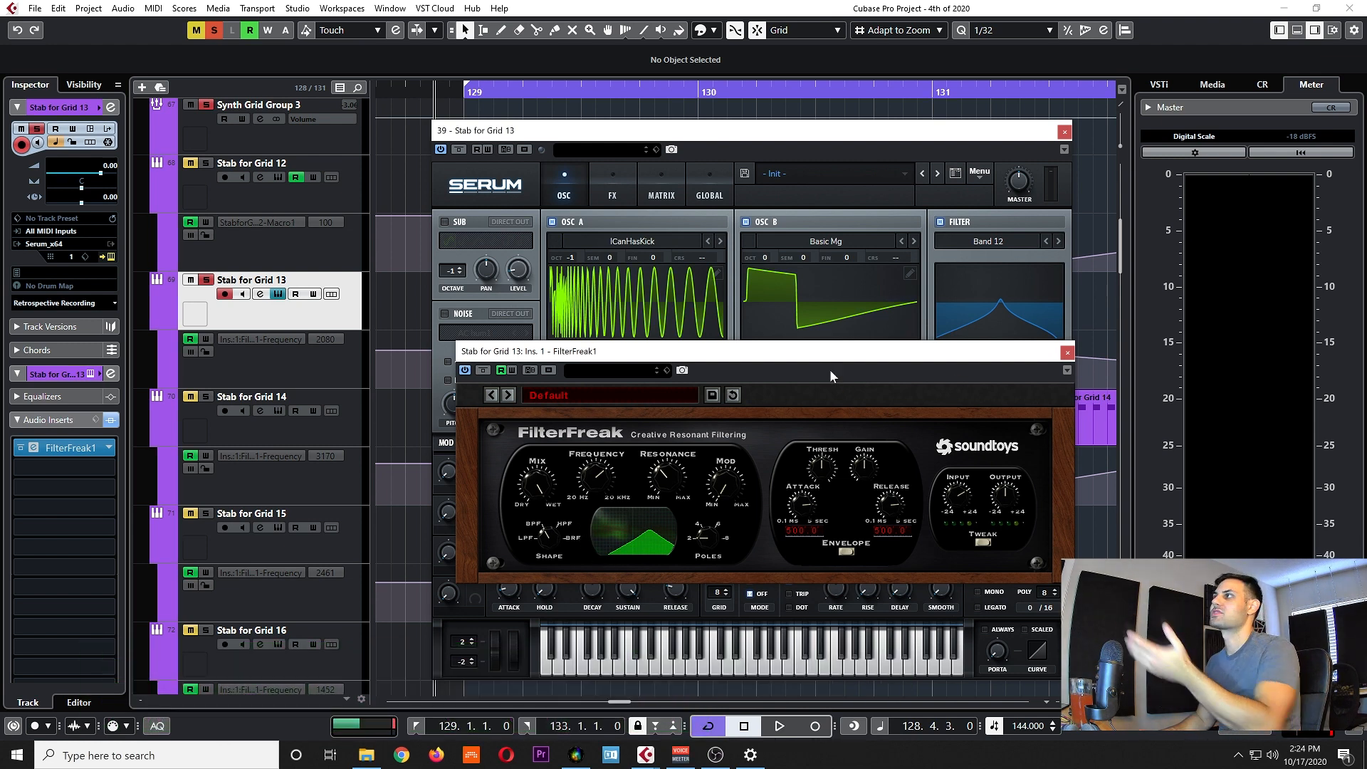
left_click(1068, 354)
scroll(712, 356, "up", 3)
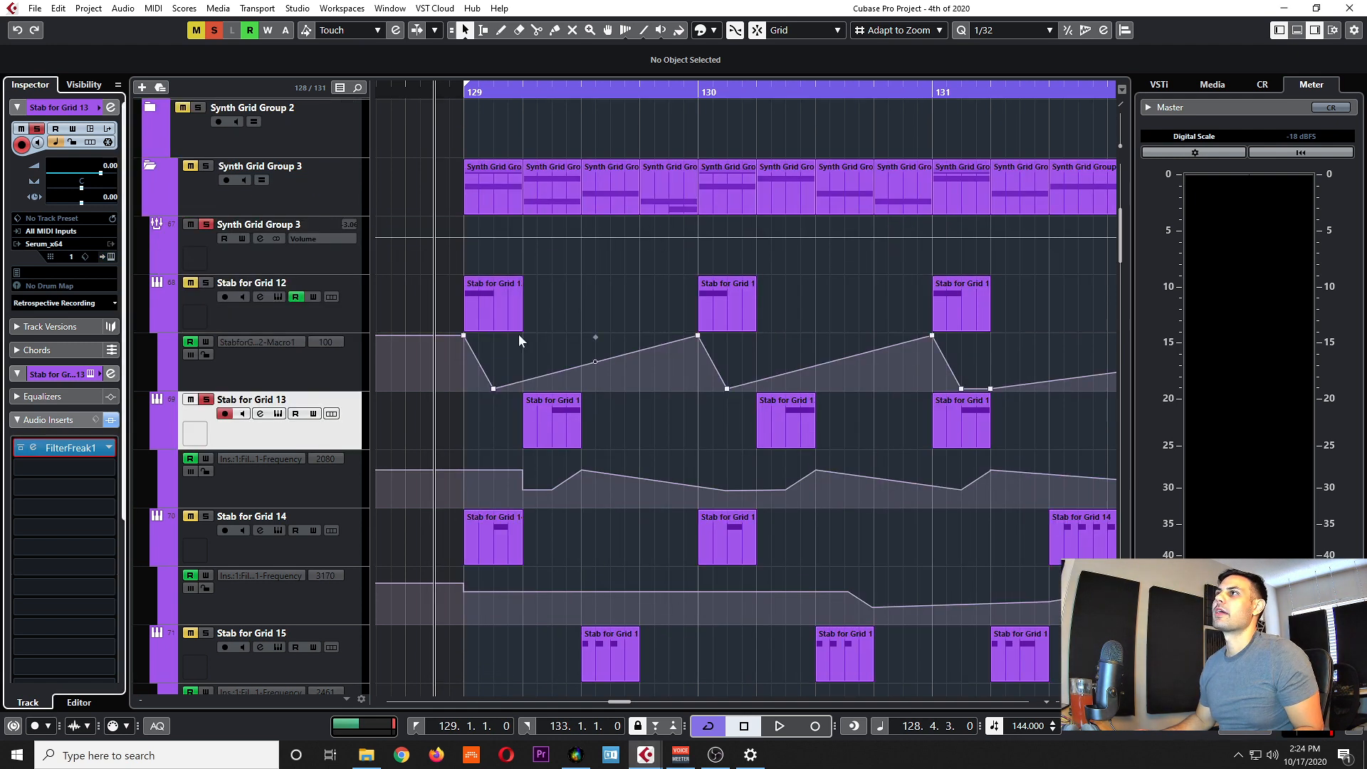
Examine the Macro 1 automation under the first Stab for Grid 12 clip and solo that track alongside Stab for Grid 13.
scroll(549, 319, "up", 2)
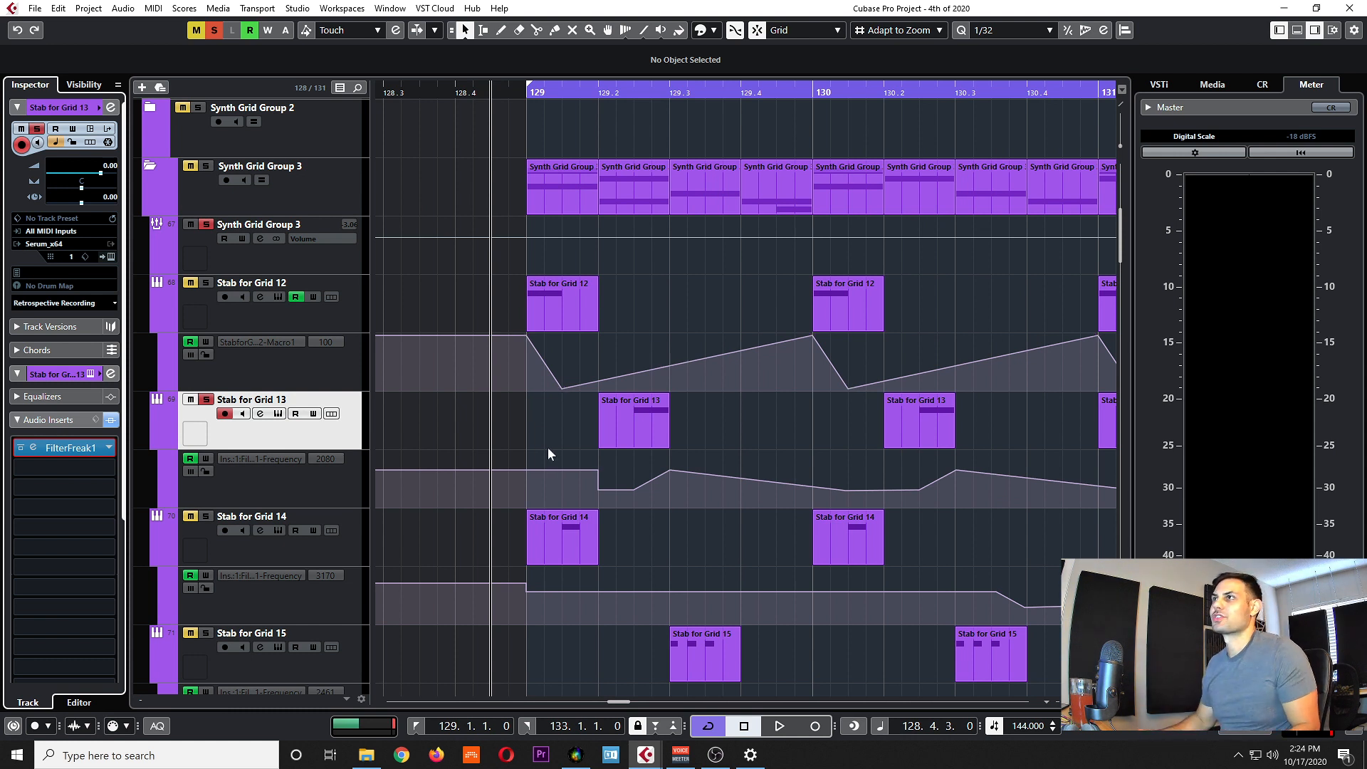
scroll(571, 360, "up", 1)
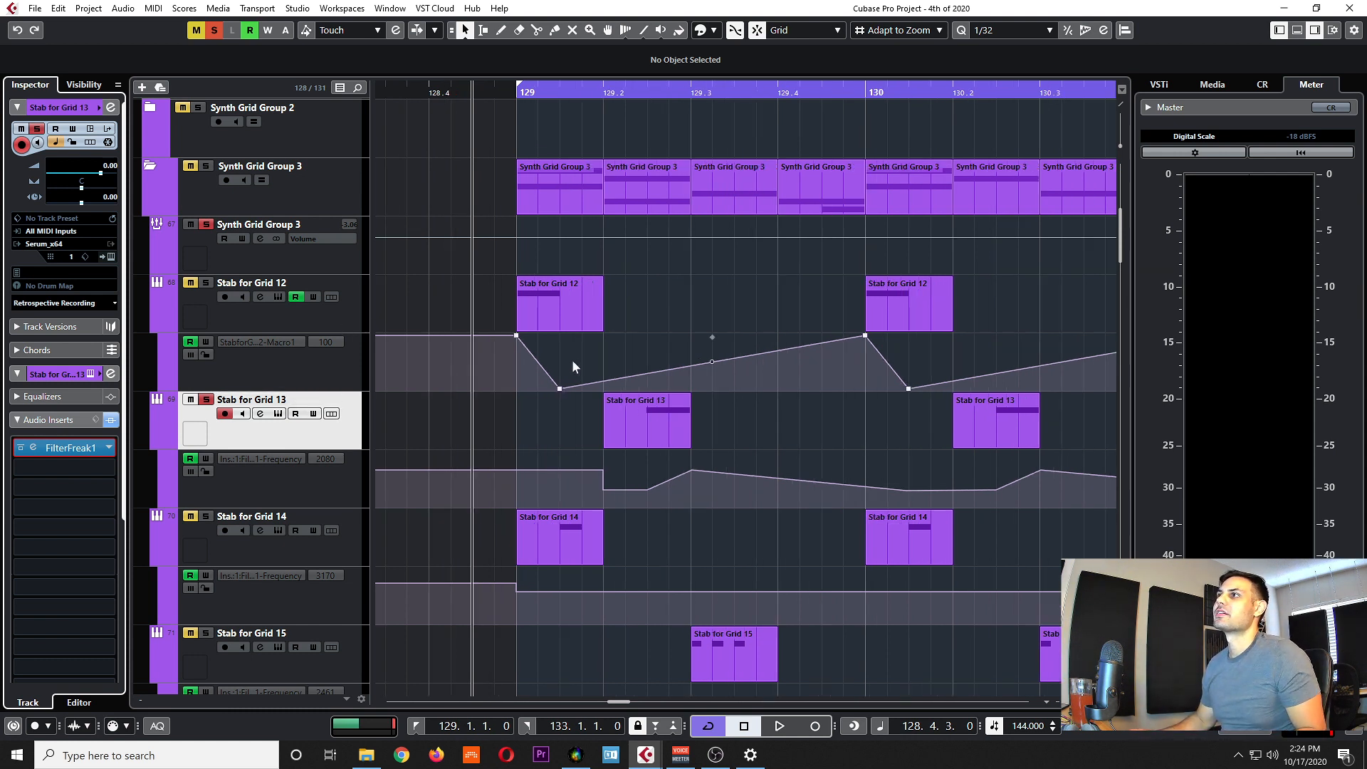
left_click_drag(472, 303, 582, 414)
left_click(306, 322)
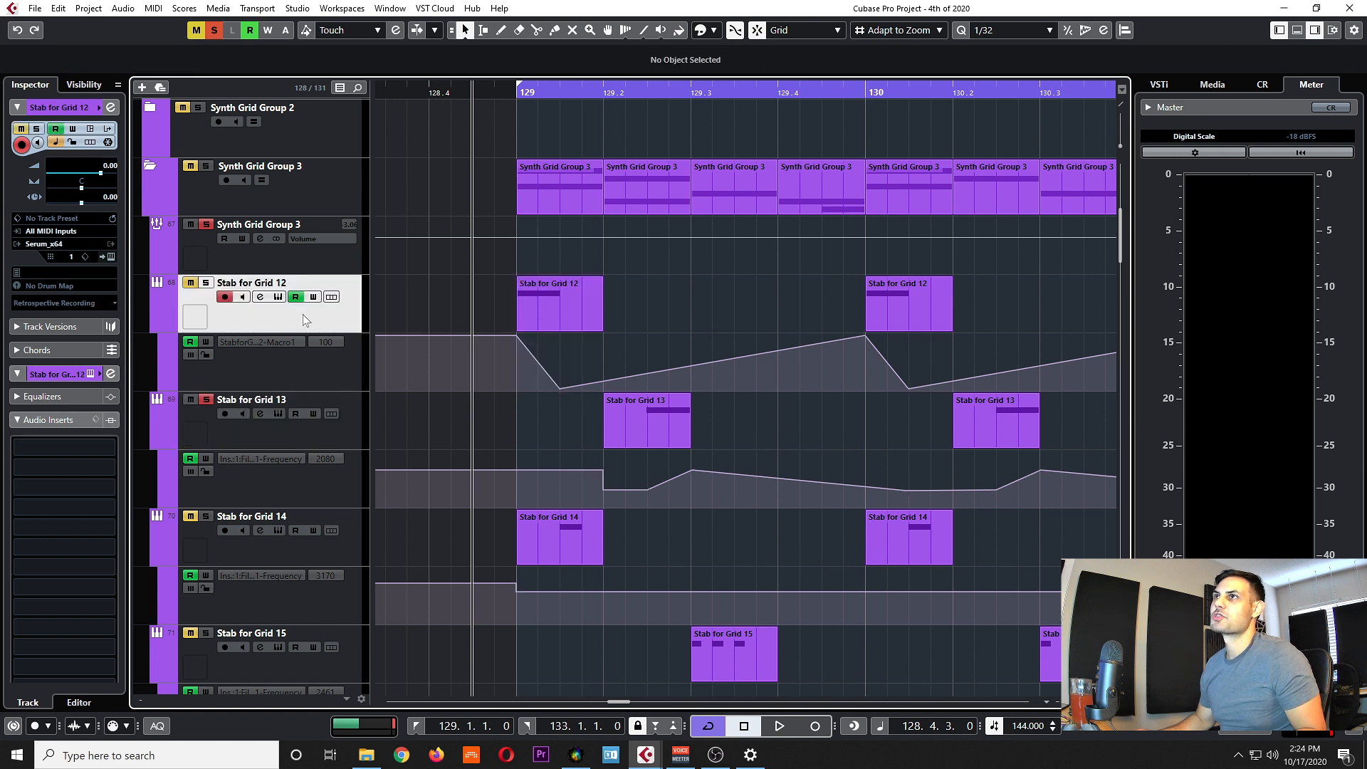
left_click(318, 433)
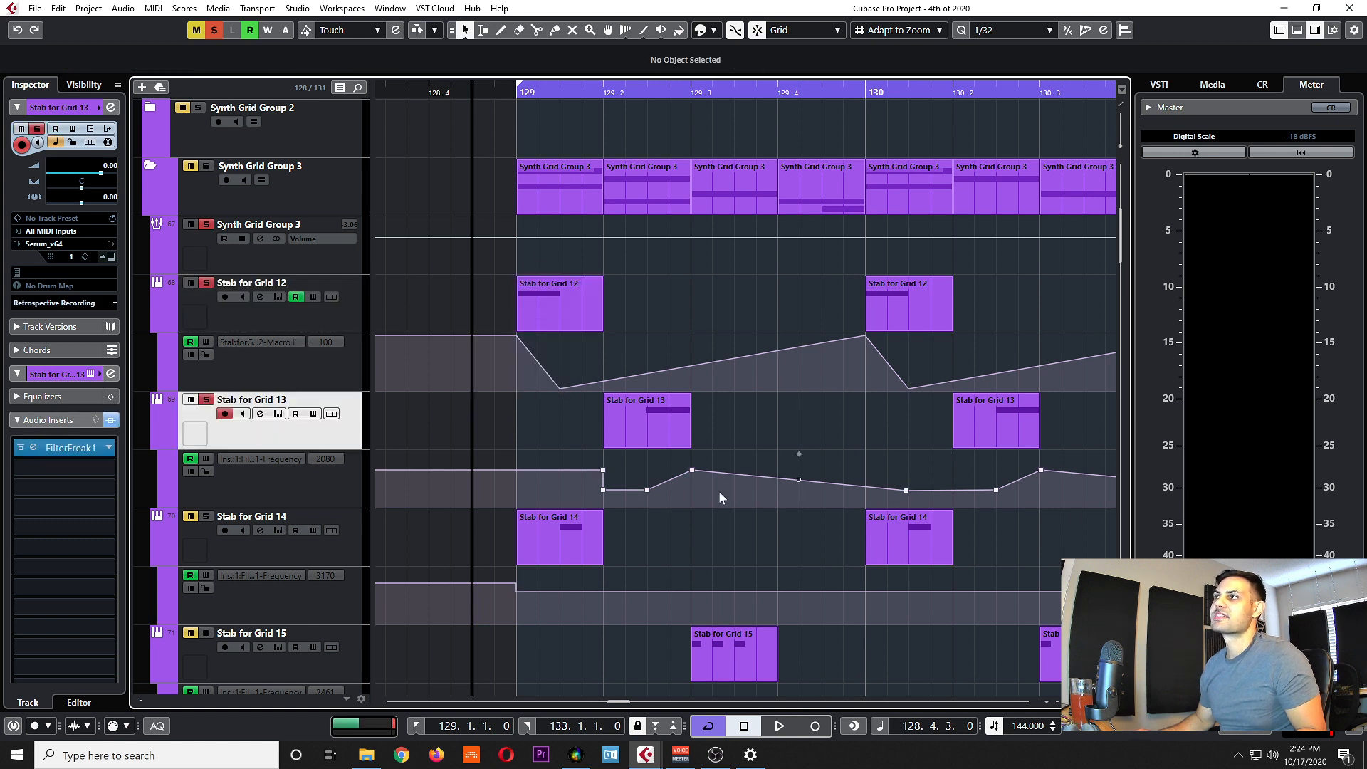
Shorten the cycle range to end at 129.3 and play back the soloed Stab for Grid 12 and 13 together.
scroll(657, 432, "up", 3)
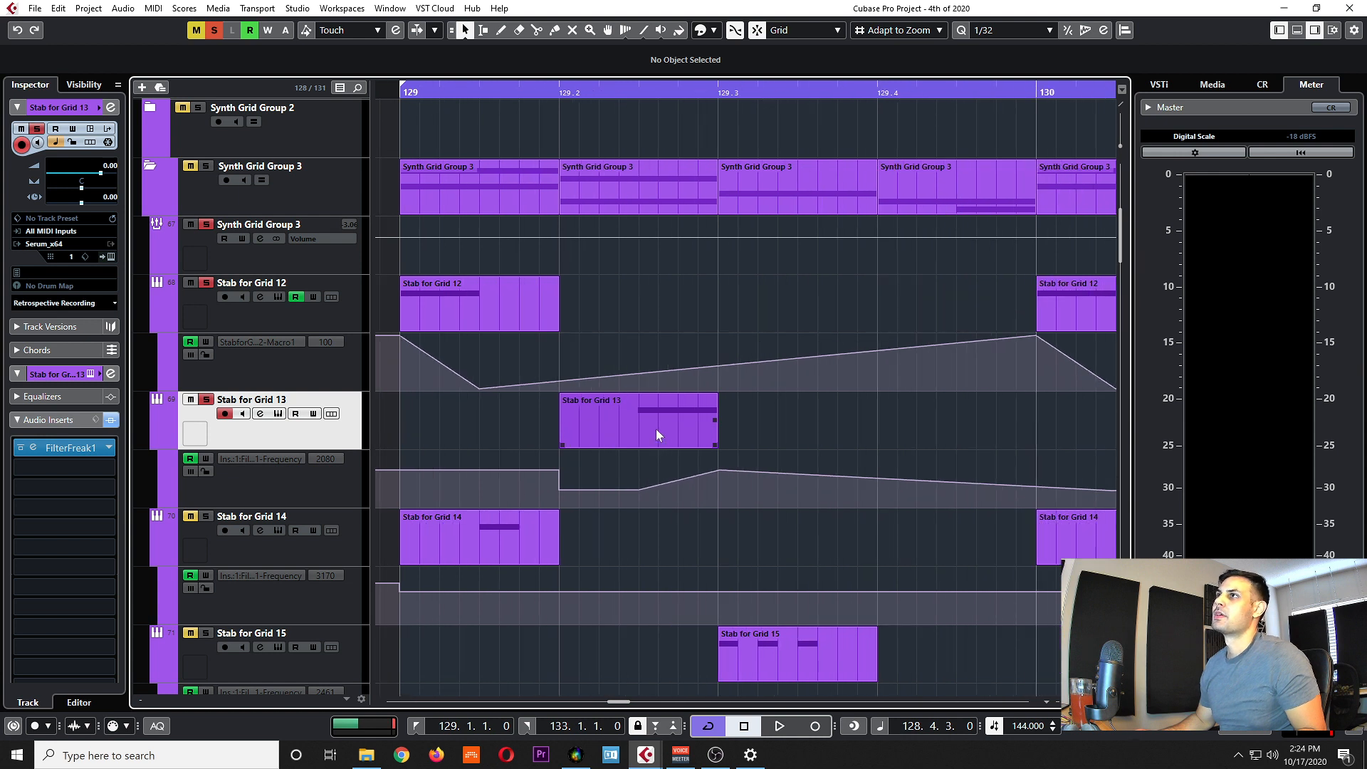
scroll(656, 429, "left", 1)
left_click(296, 313, "ctrl")
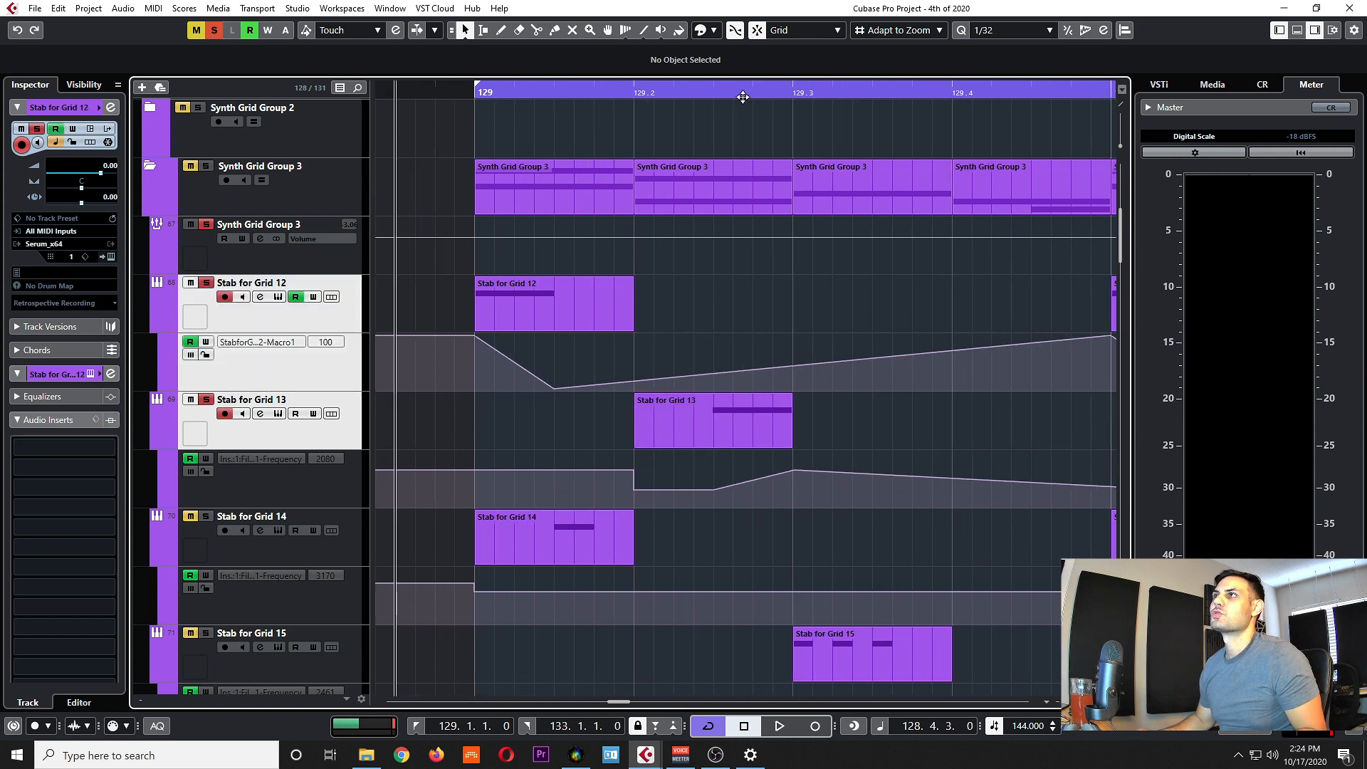
left_click(790, 92, "alt")
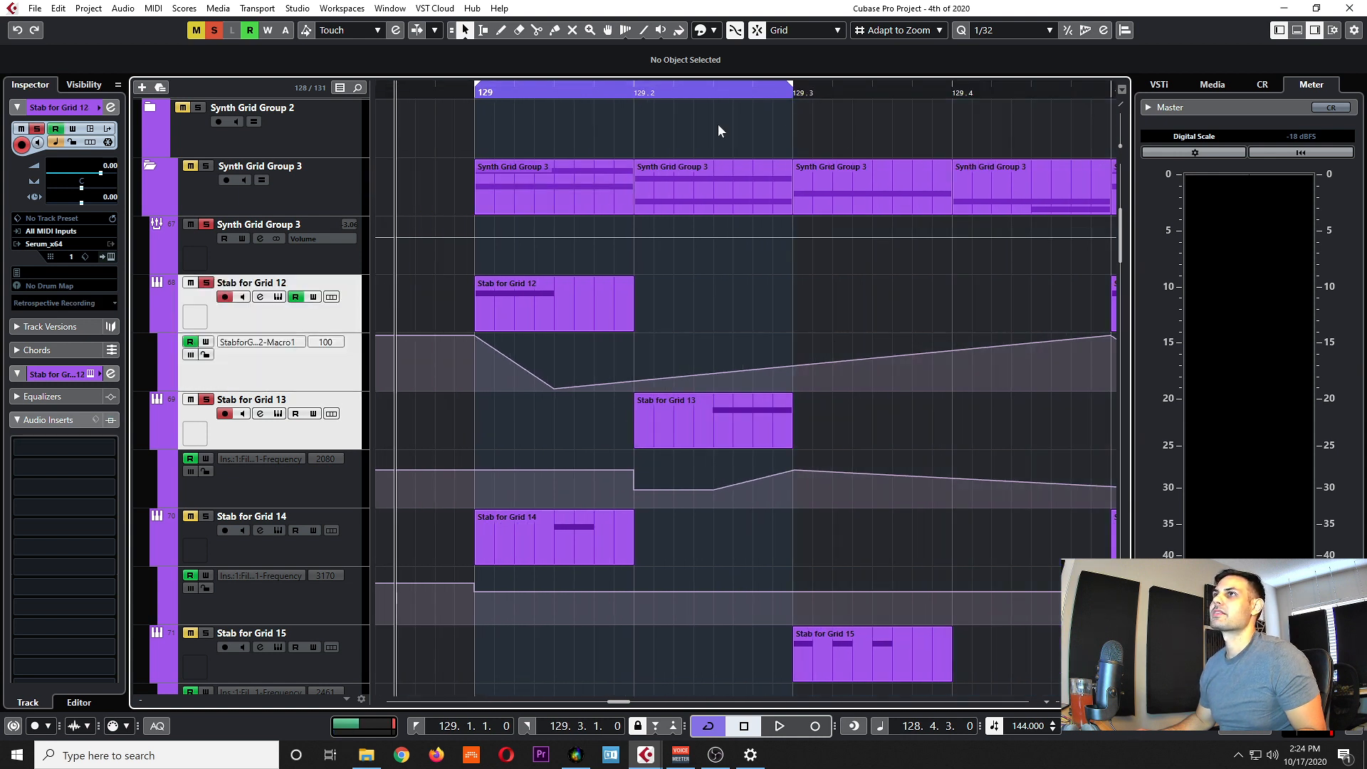
key("space")
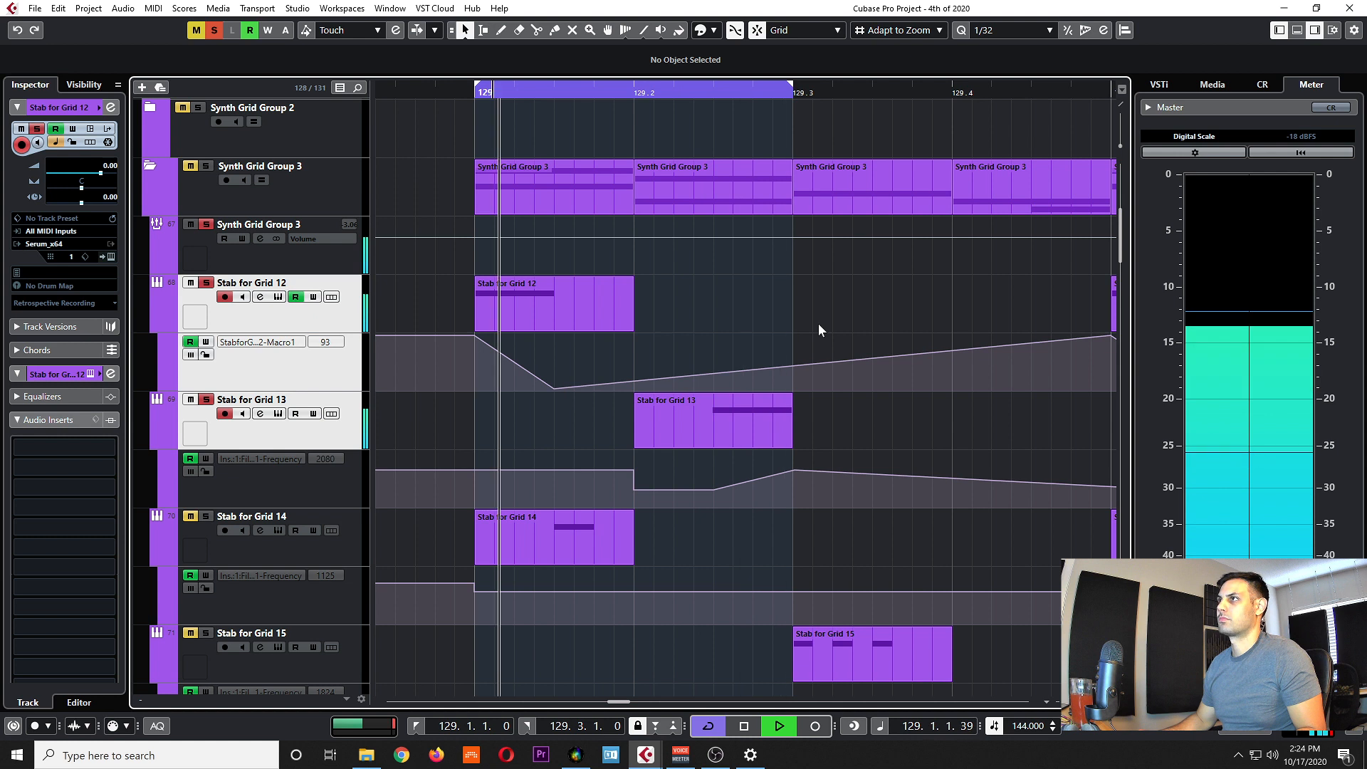
key("space")
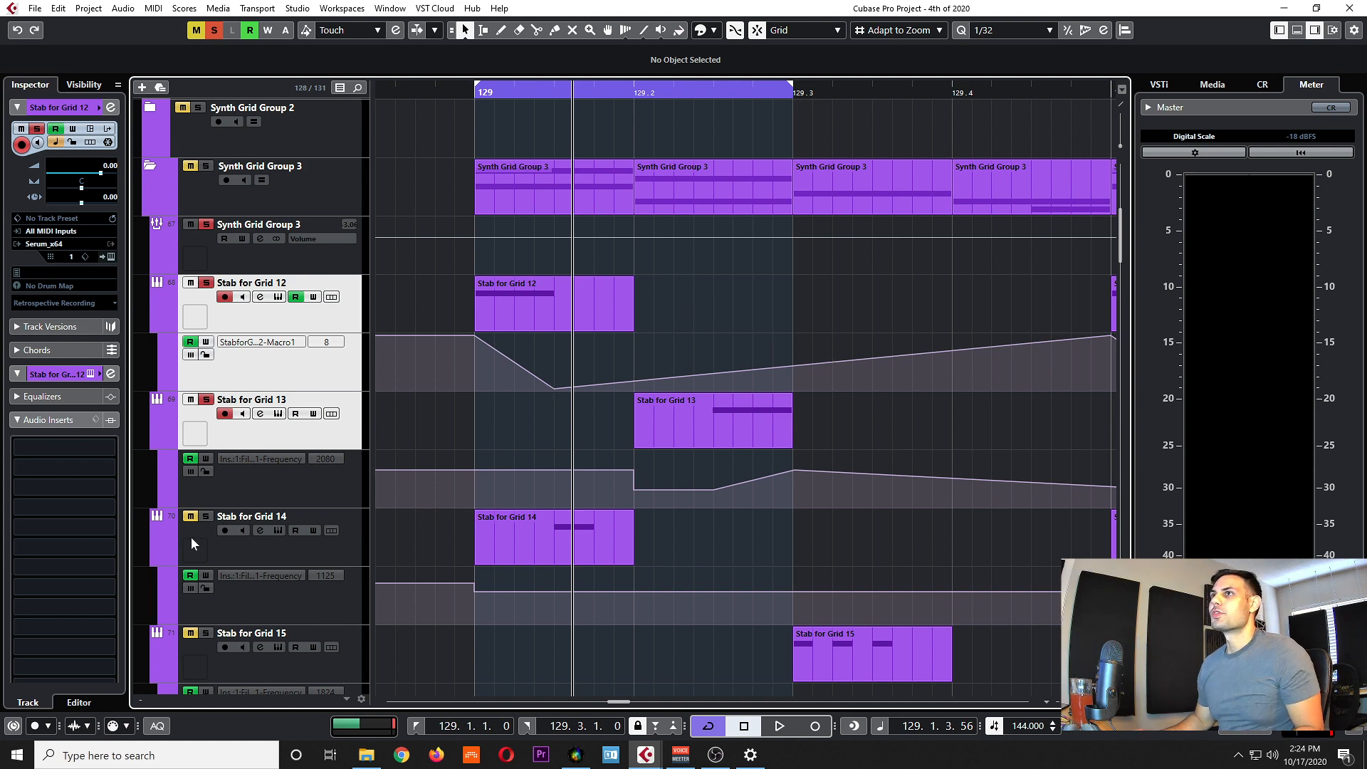
Clear the solos on Stab for Grid 12 and 13, then solo and select Stab for Grid 14.
left_click(206, 283)
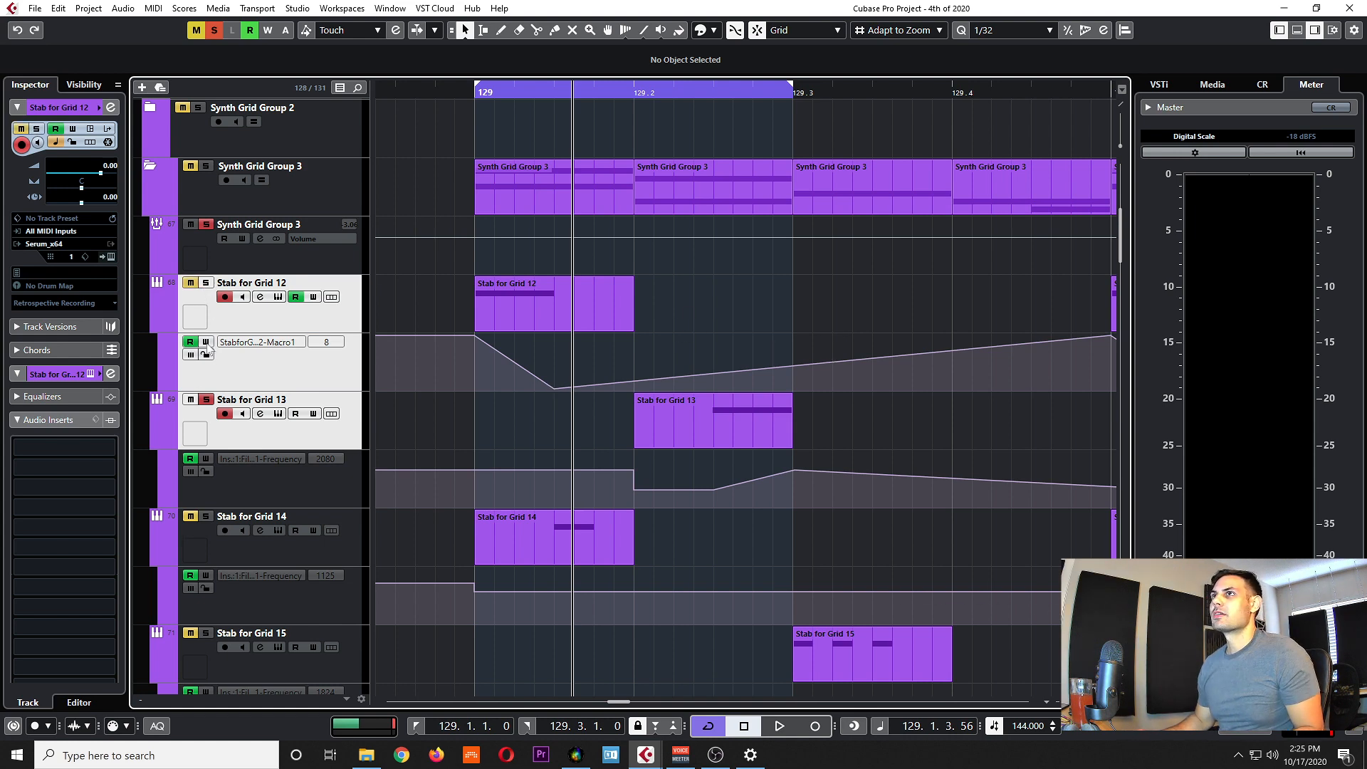
left_click(205, 400)
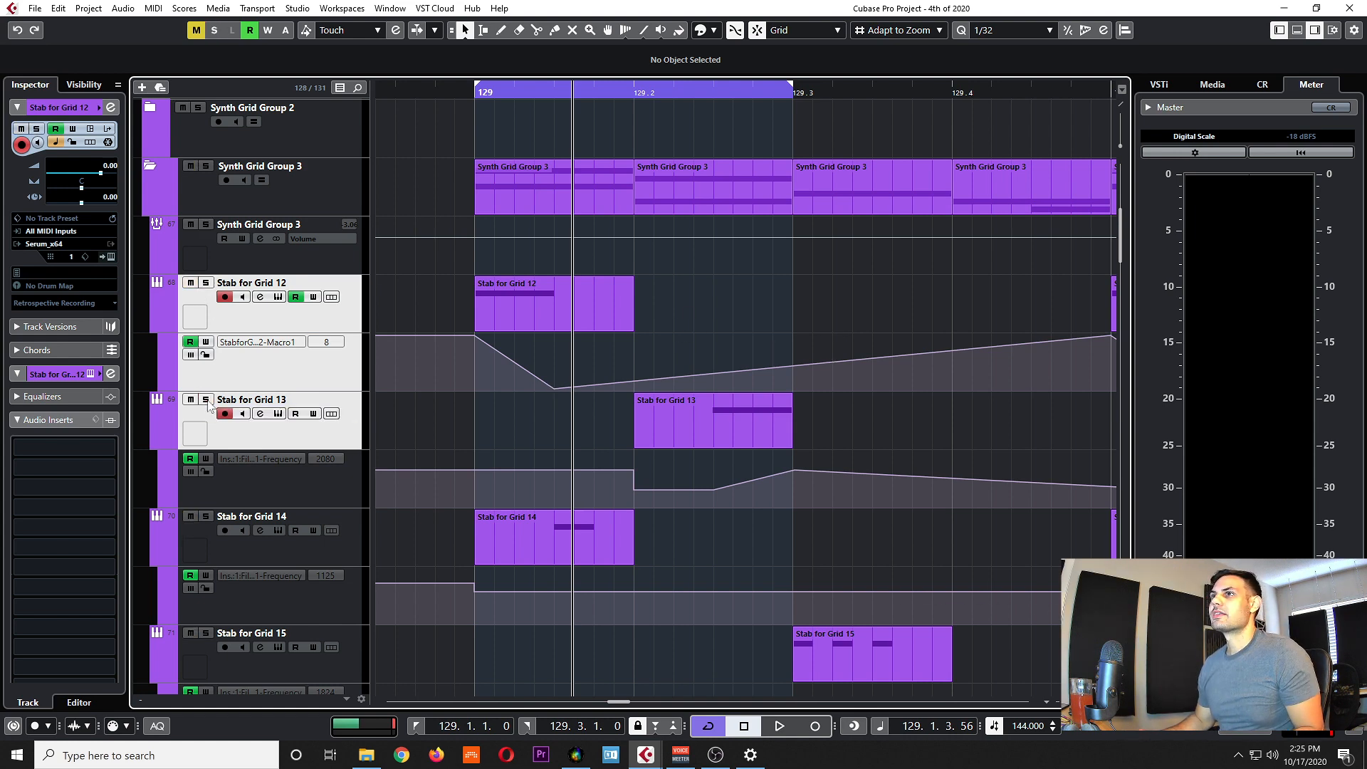
left_click(206, 517)
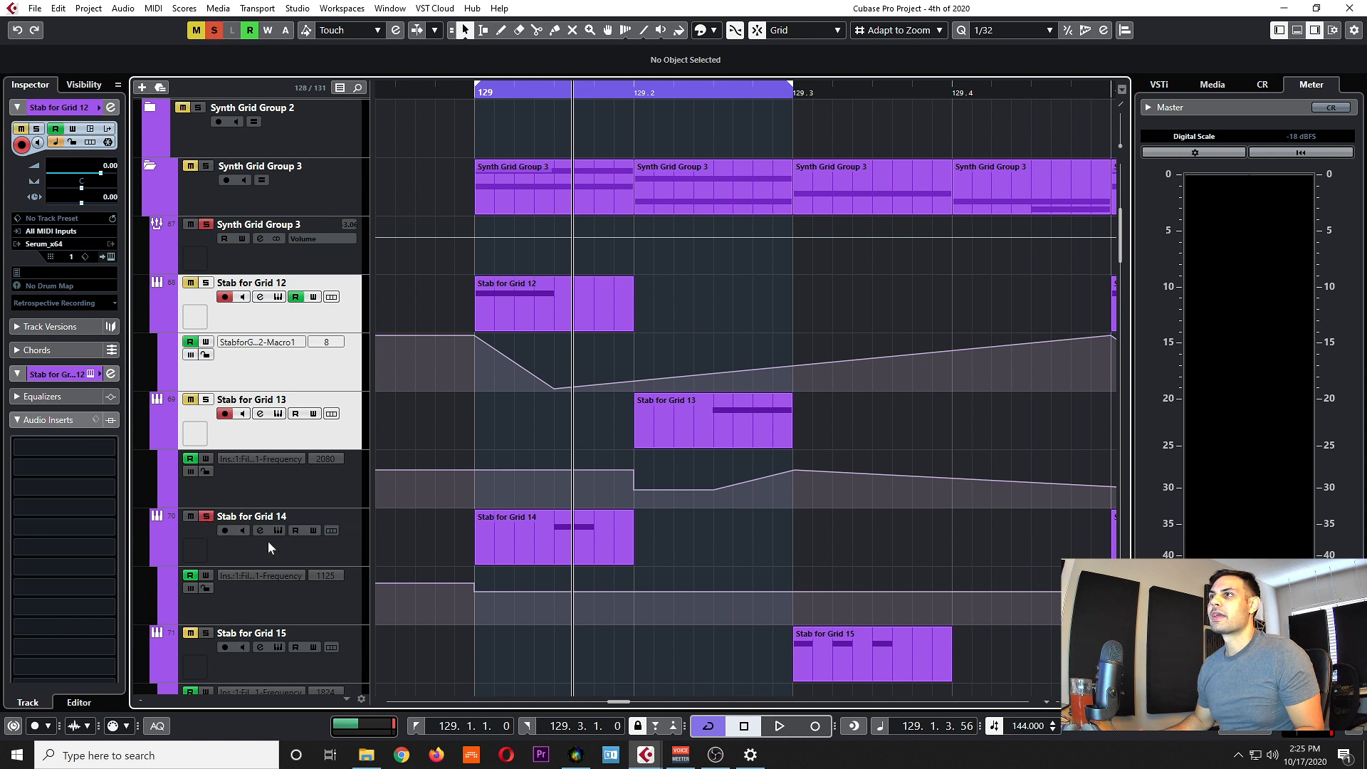
left_click(319, 545)
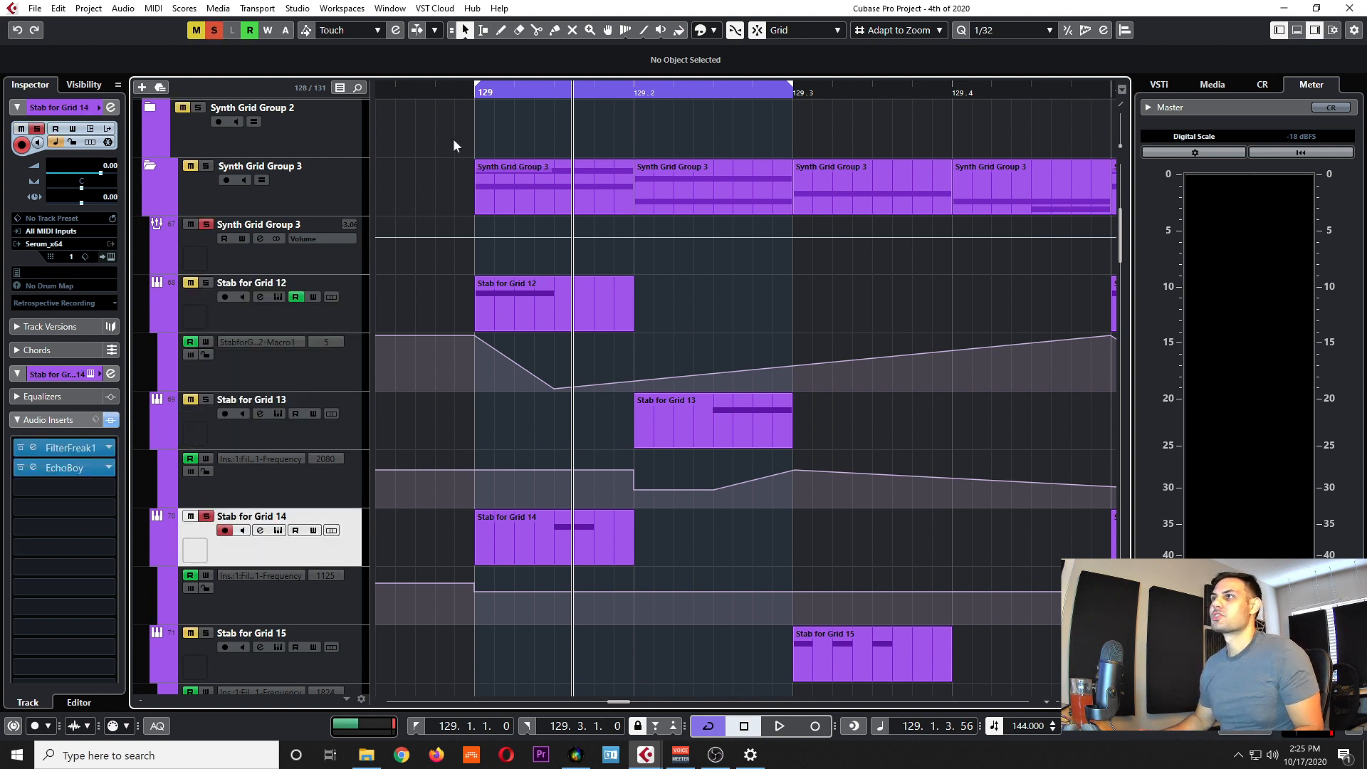
Audition the soloed Stab for Grid 14 with EchoBoy bypassed, re-enable EchoBoy, and compare the insert chain with Stab for Grid 13.
key("space")
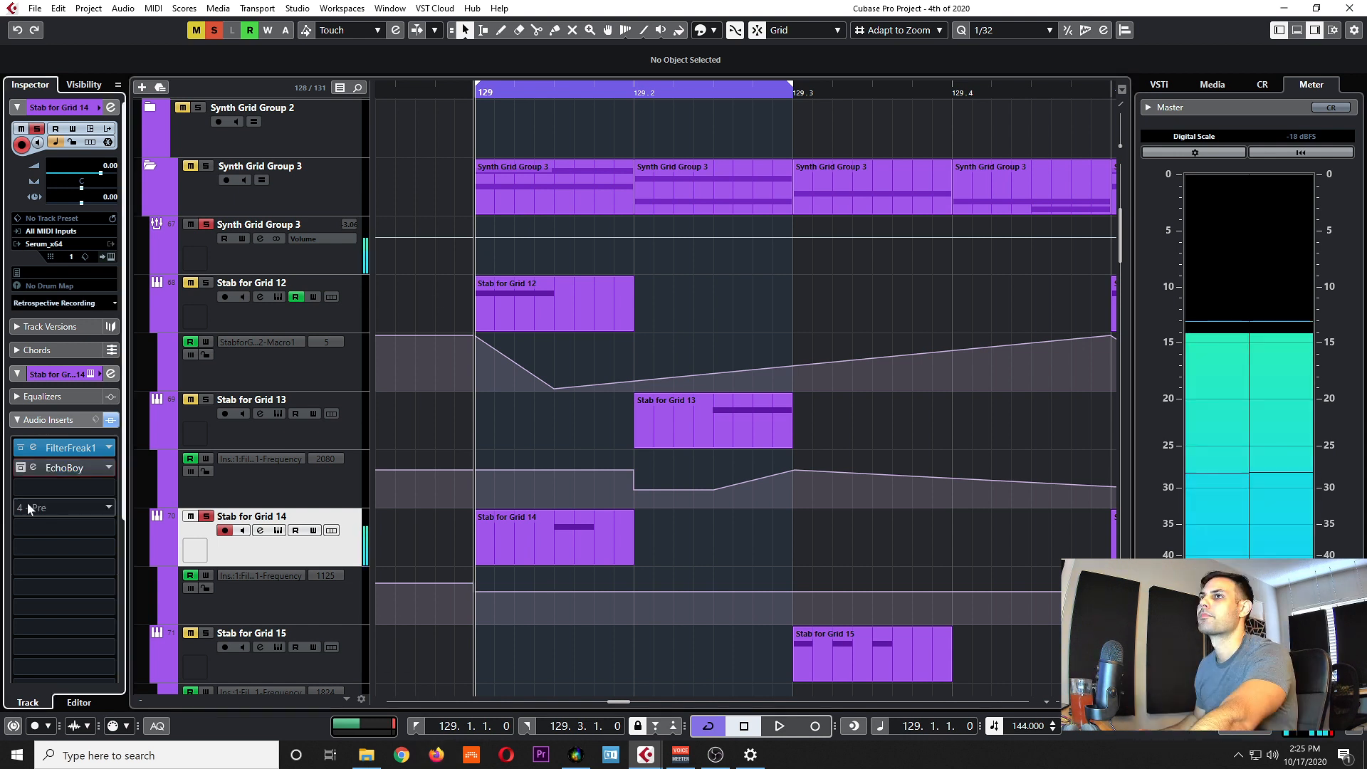
left_click(21, 467)
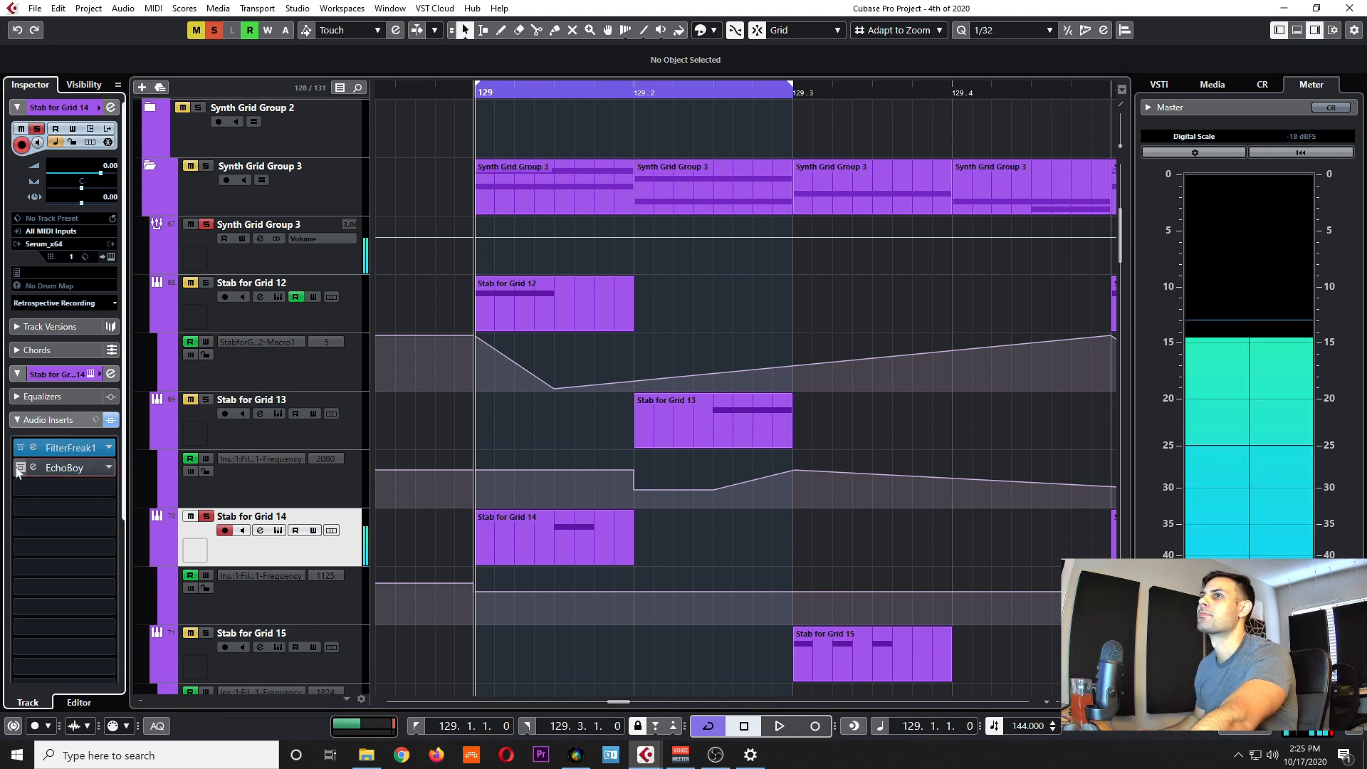
left_click(323, 423)
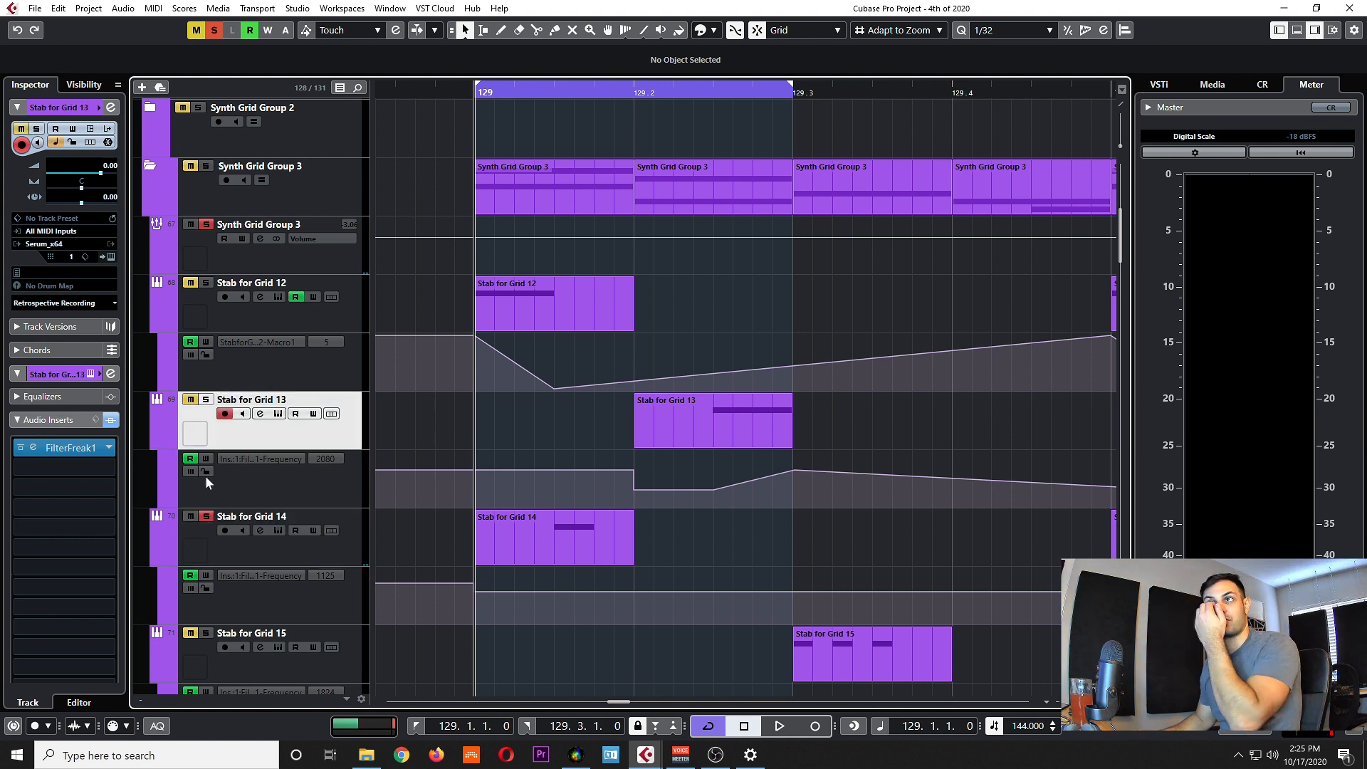
left_click(283, 554)
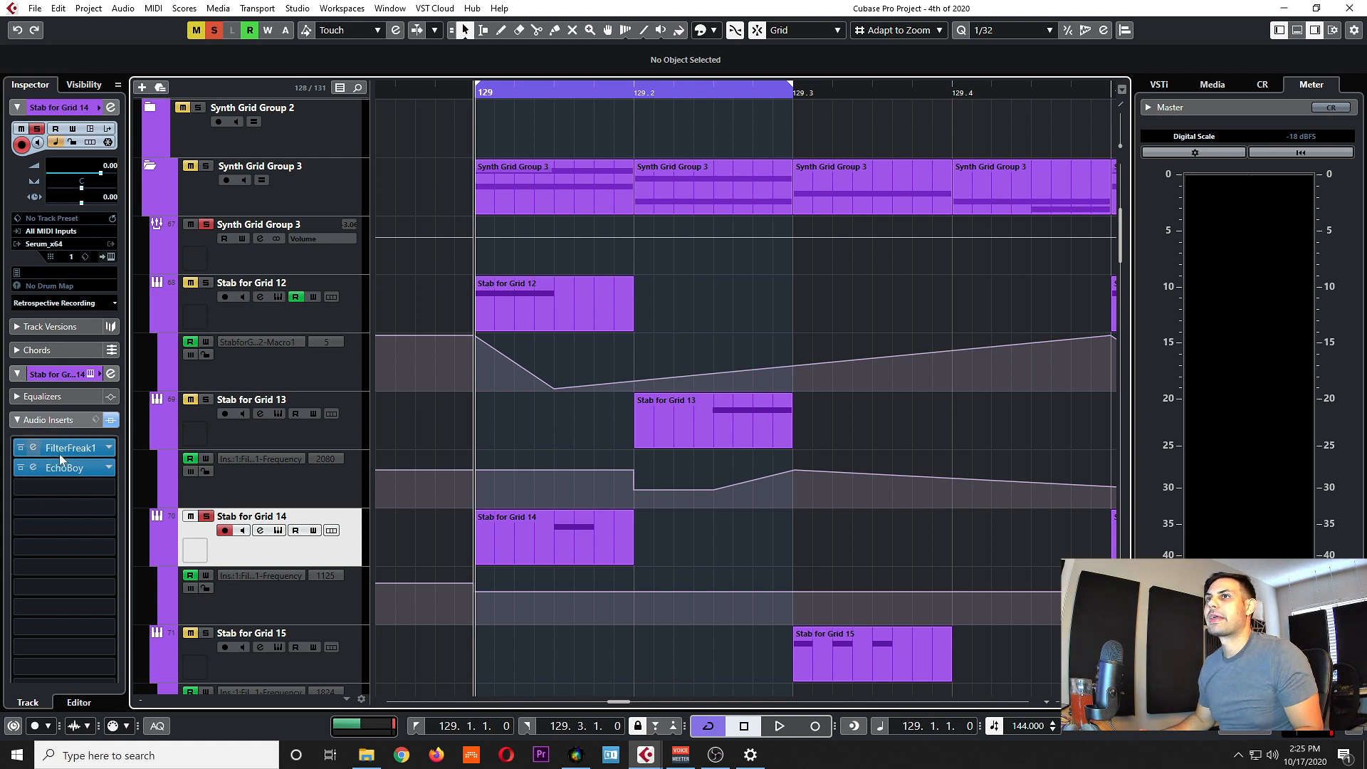
Review the EchoBoy insert's settings on Stab for Grid 14 and close the plug-in.
left_click(41, 468)
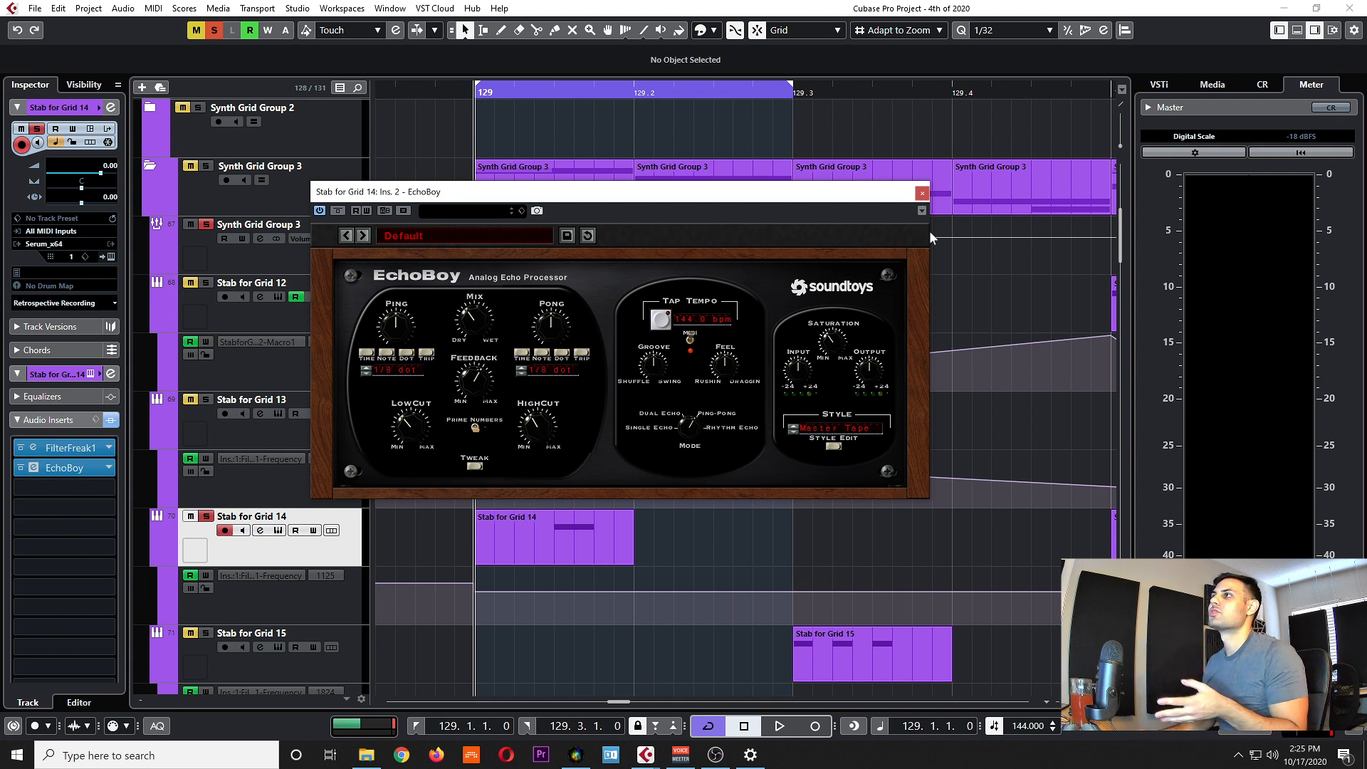
left_click(921, 192)
Compare Stab for Grid 12, 13 and 14 by selecting each track in turn and examining its clip and automation.
scroll(374, 439, "down", 2)
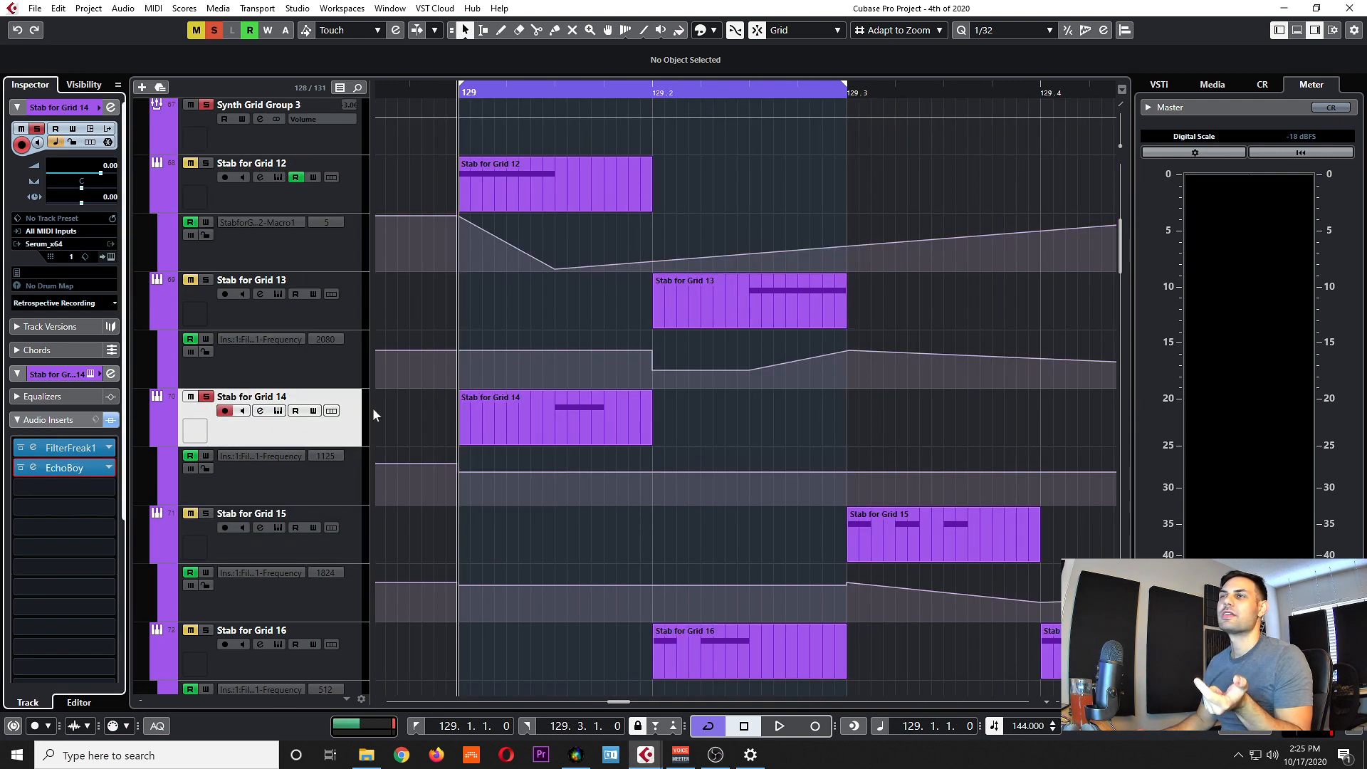
left_click(362, 190)
left_click(361, 293)
scroll(370, 299, "up", 2)
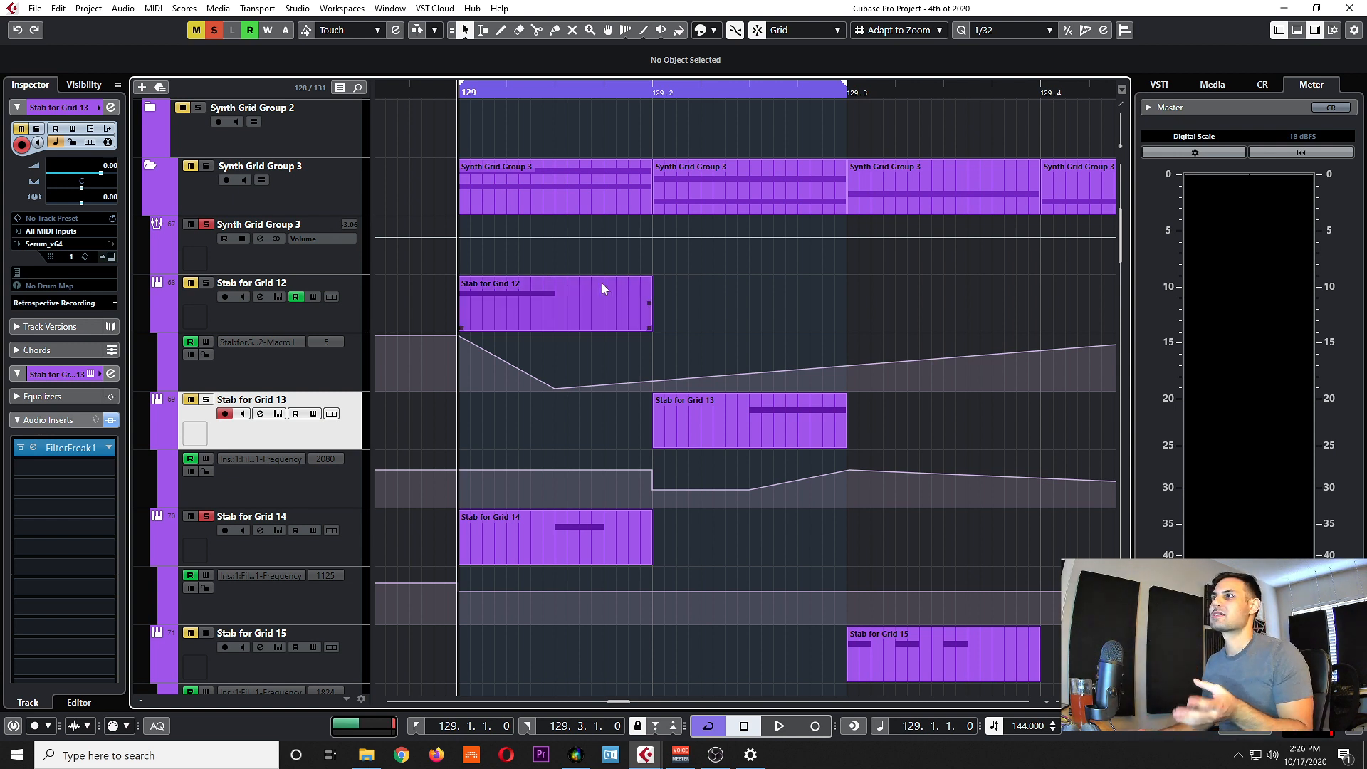
scroll(600, 292, "down", 2)
left_click(407, 426)
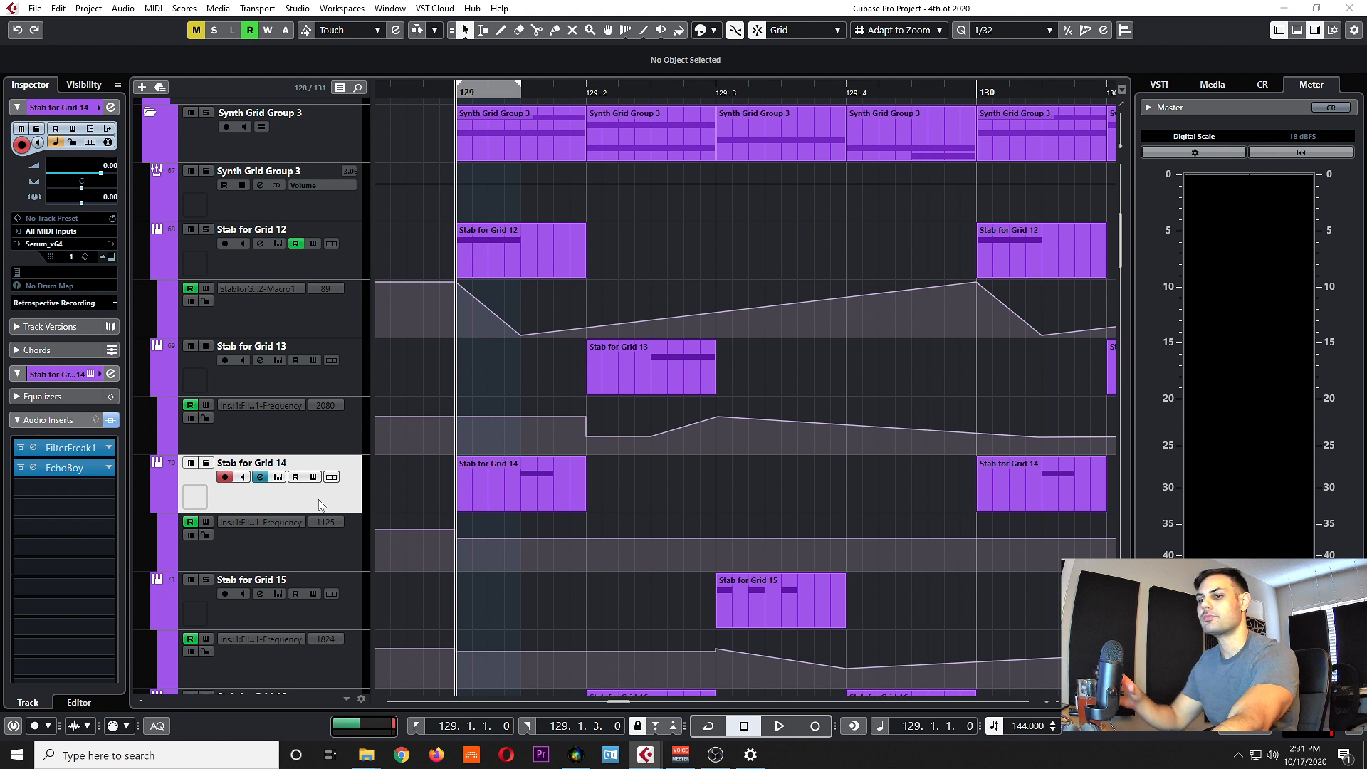
Open the Serum instances of Stab for Grid 14 and 13 to compare their oscillators and filters, then close the one for 13.
left_click(277, 507)
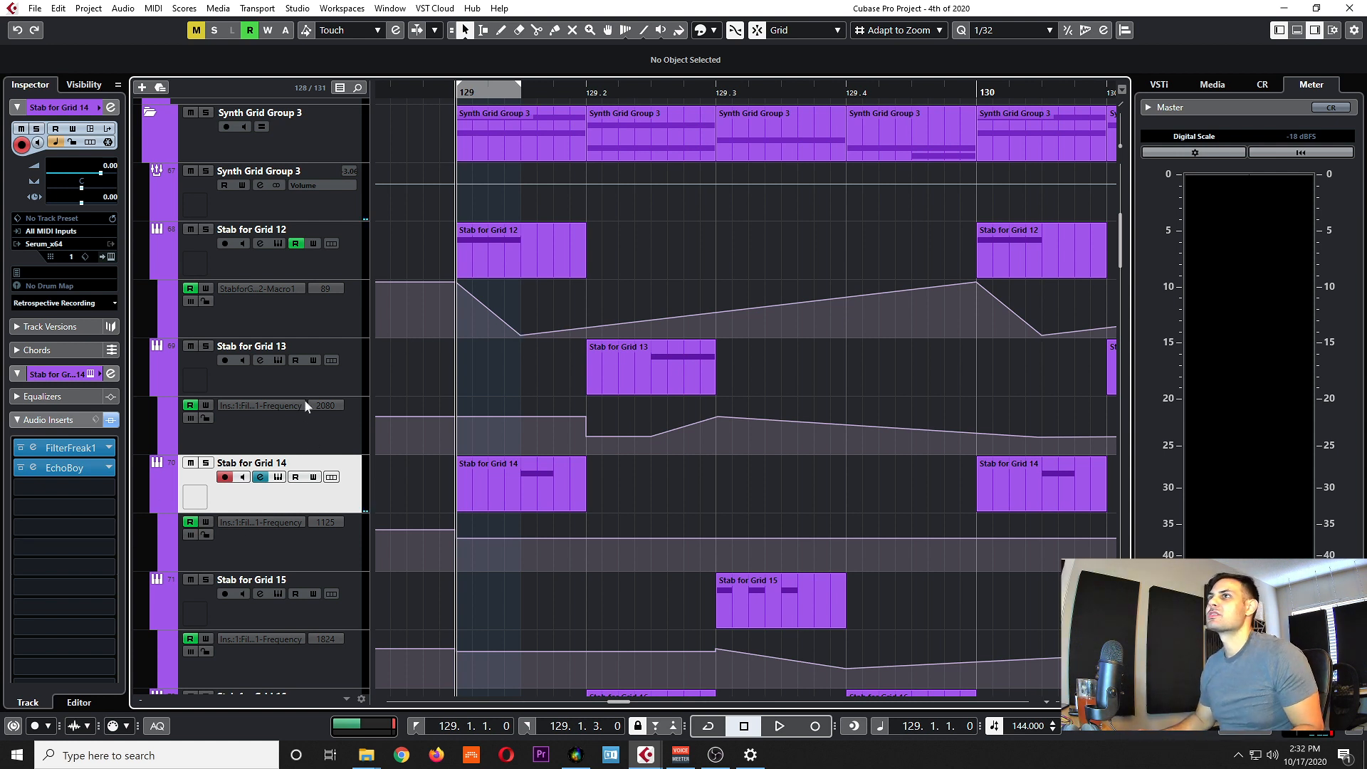
left_click(327, 383)
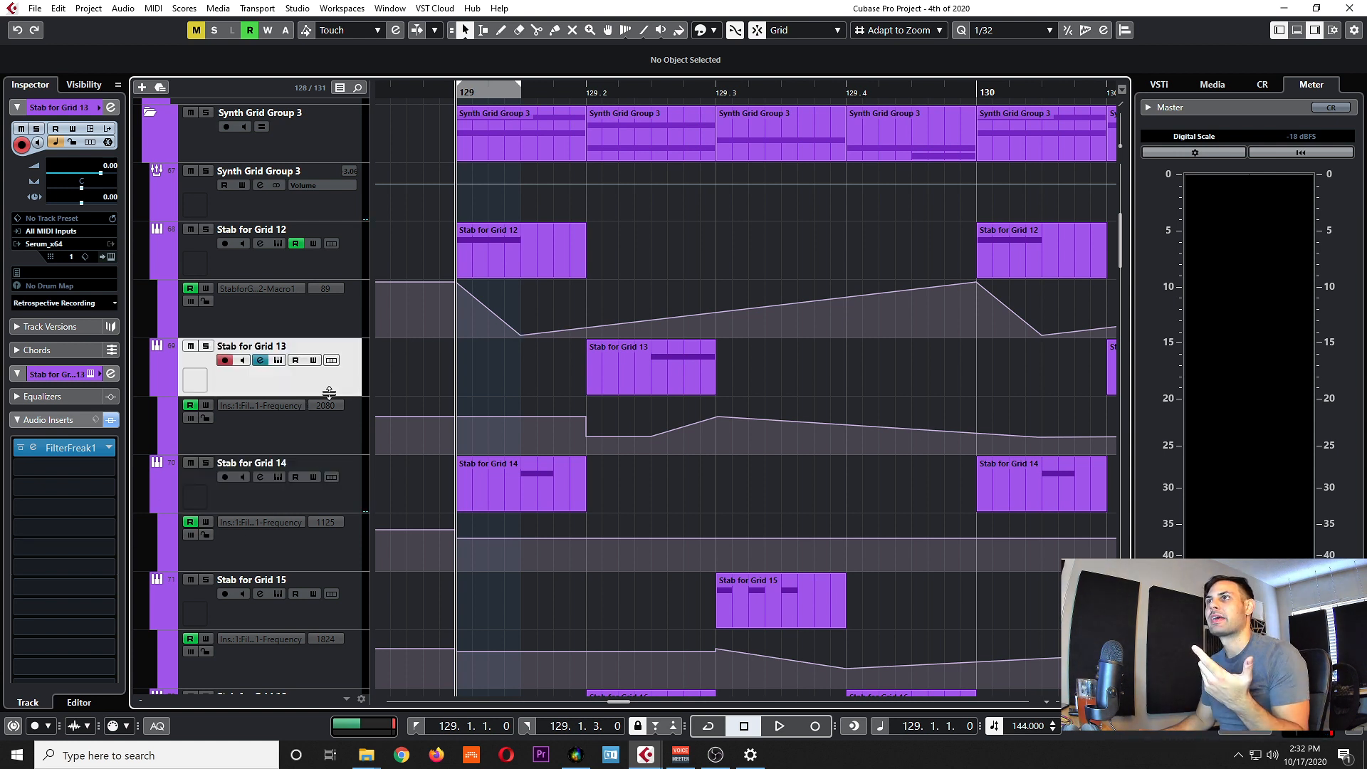
left_click(335, 497)
left_click(277, 477)
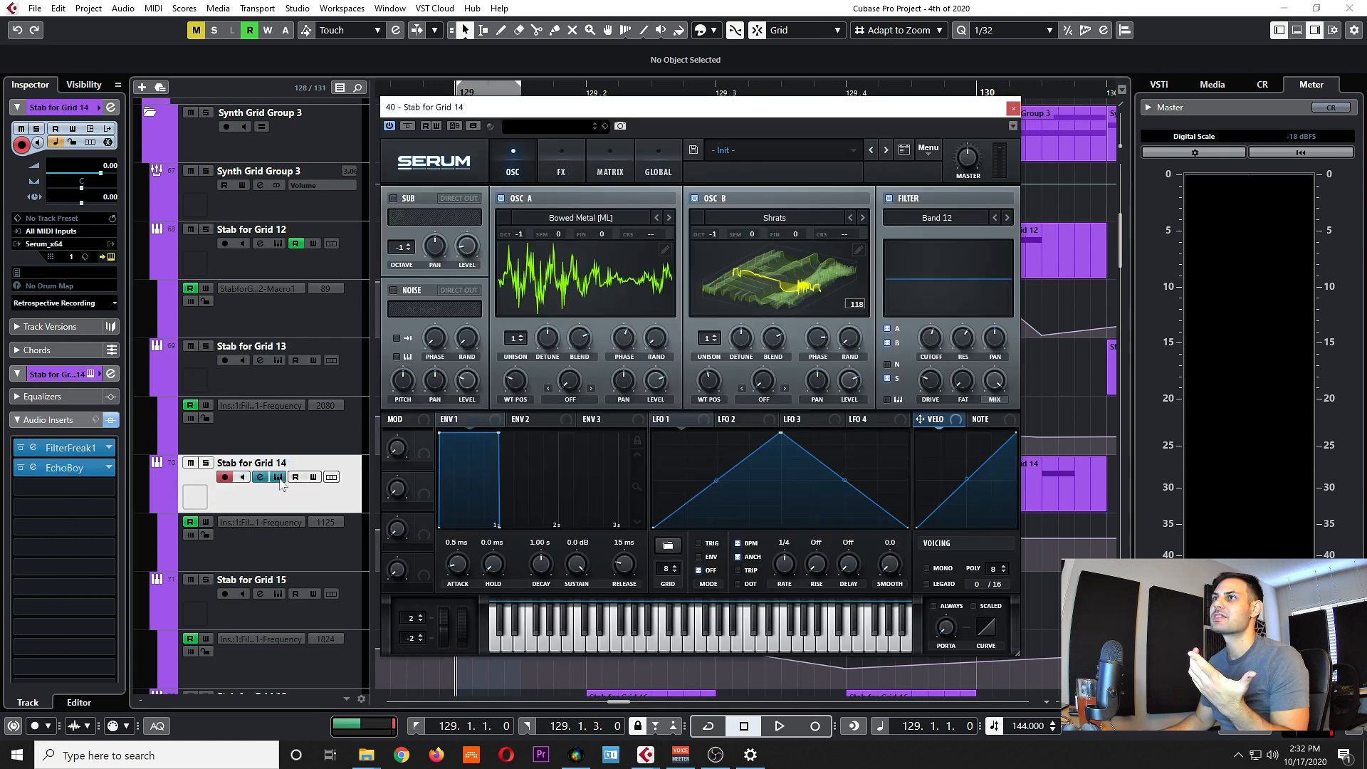
left_click_drag(694, 110, 733, 101)
left_click(278, 360)
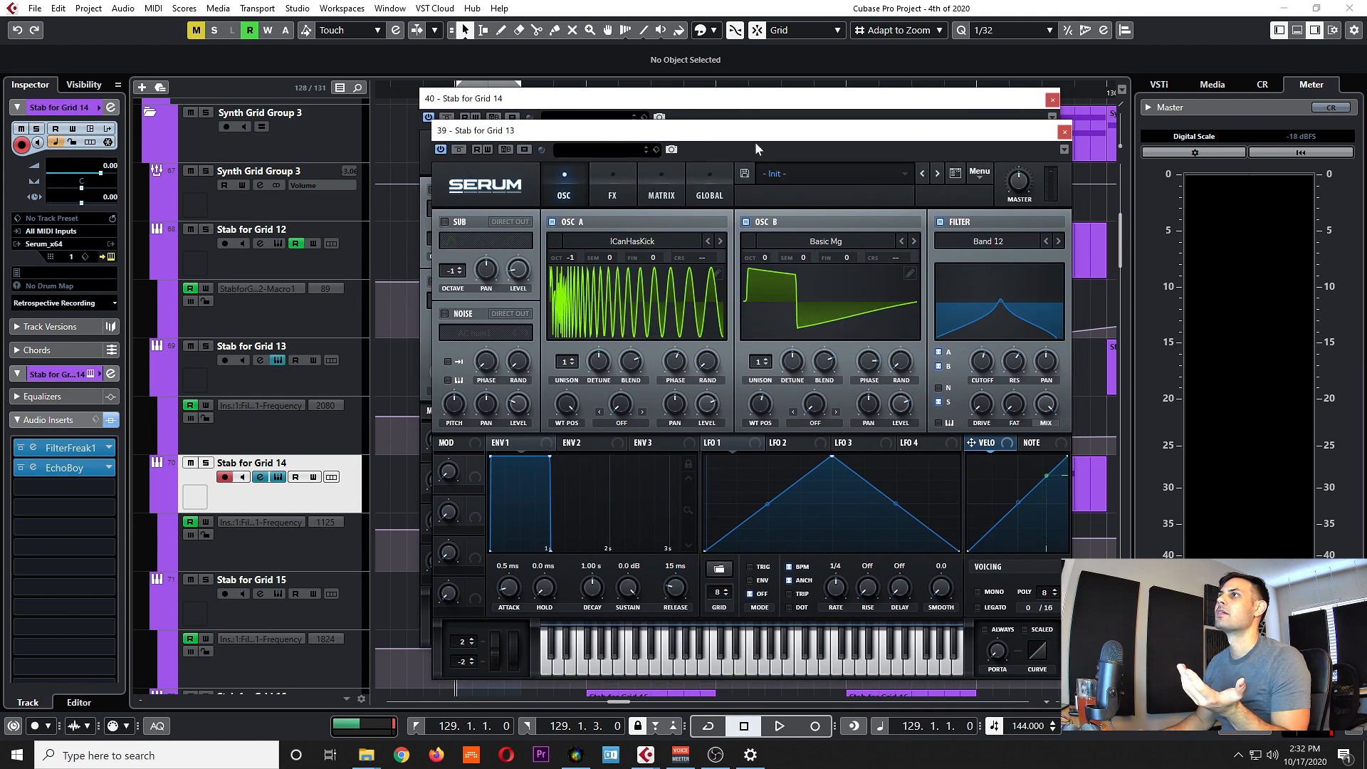
left_click_drag(754, 144, 677, 143)
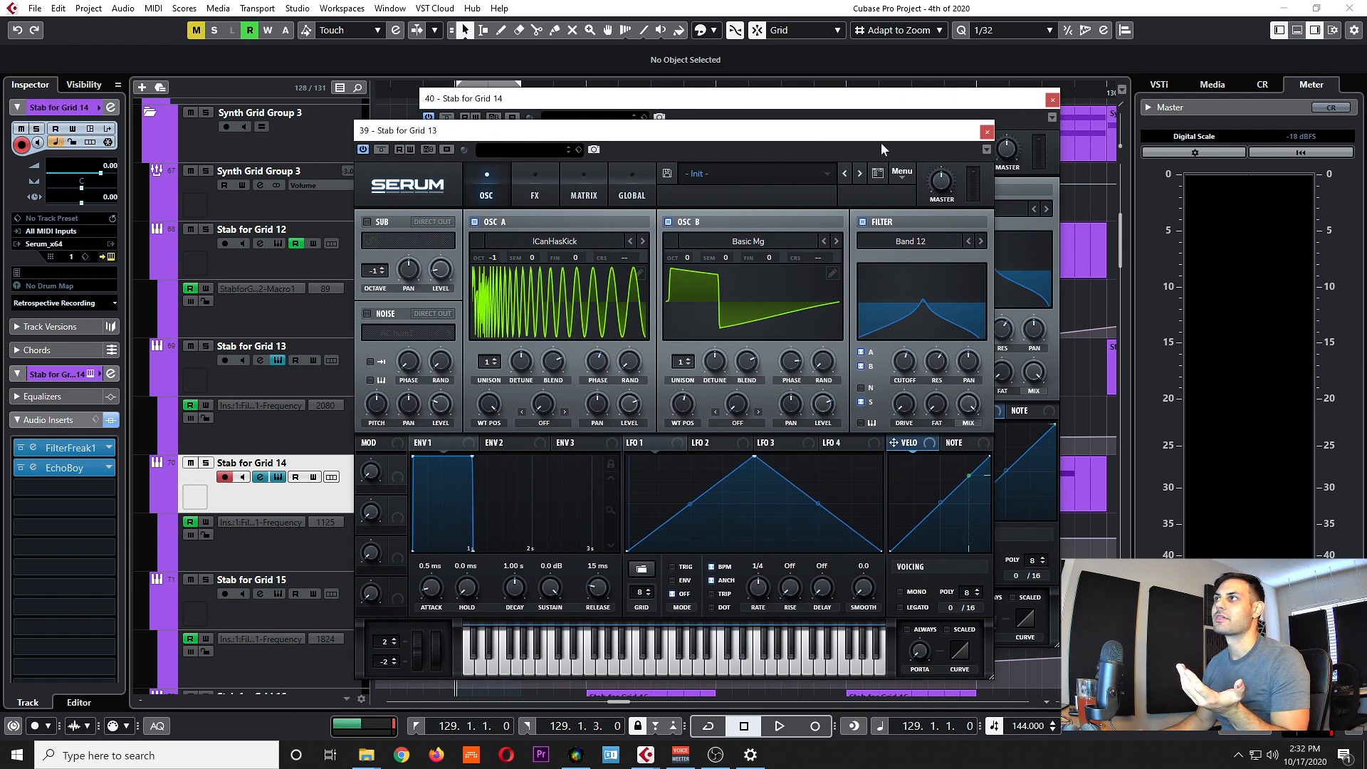
left_click_drag(881, 132, 838, 120)
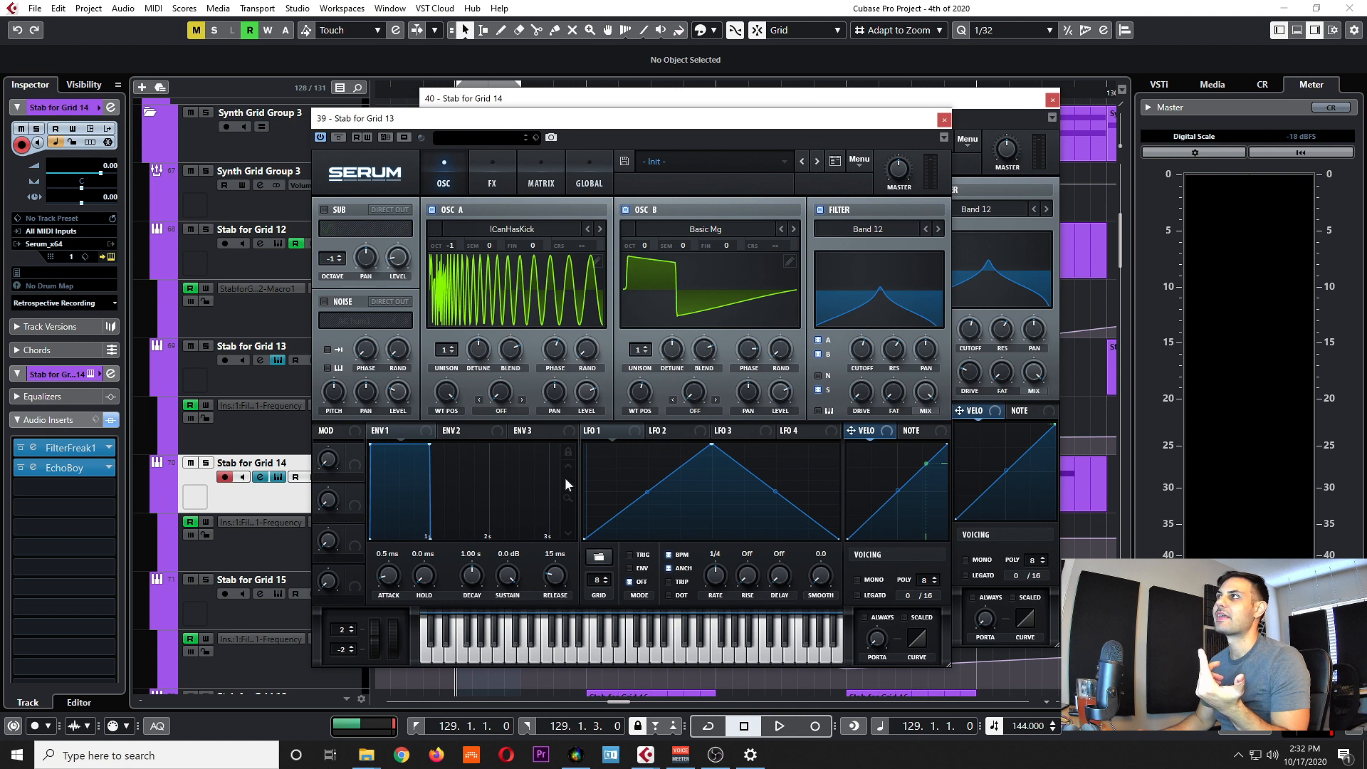
left_click(941, 119)
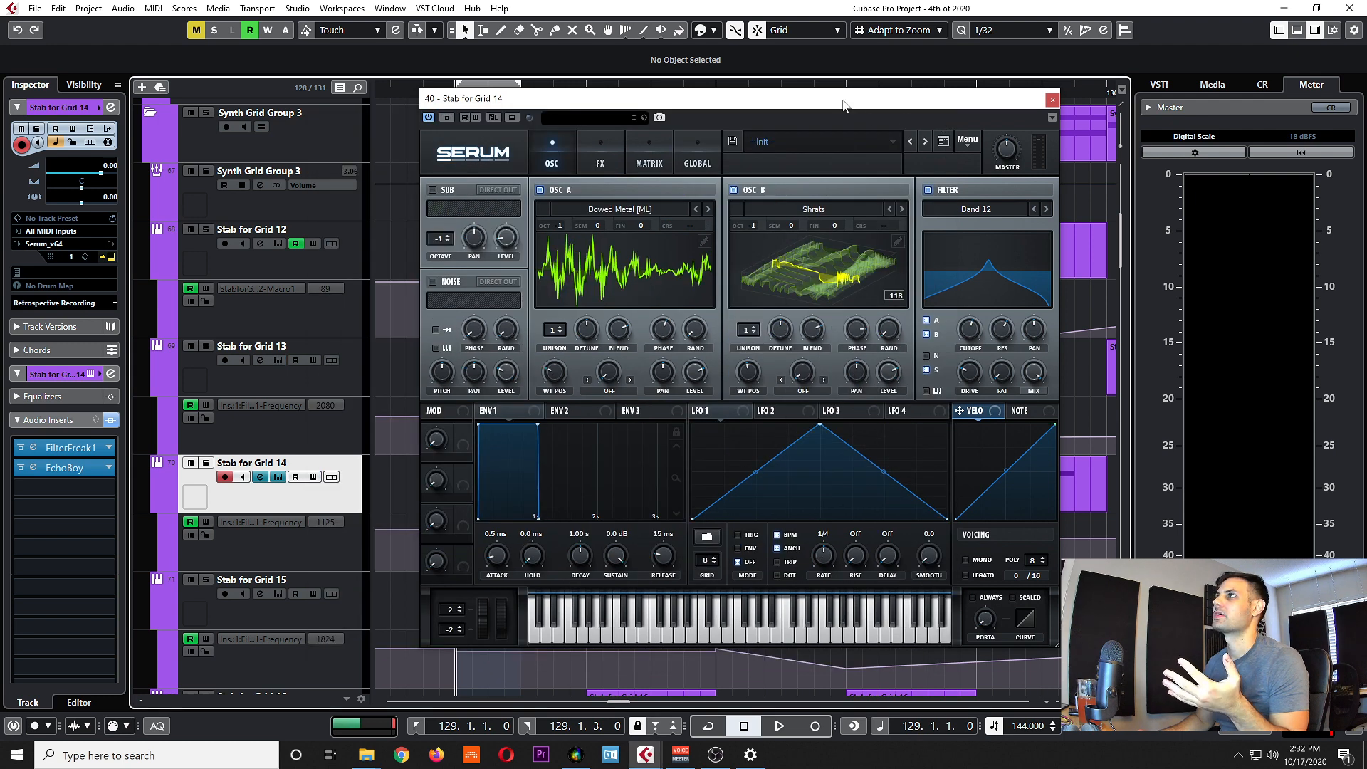
Switch Oscillator B's Shrats wavetable to the 2D display in Stab for Grid 14's Serum, examine the waveform, and close the plug-in.
left_click_drag(847, 100, 822, 109)
left_click(754, 289)
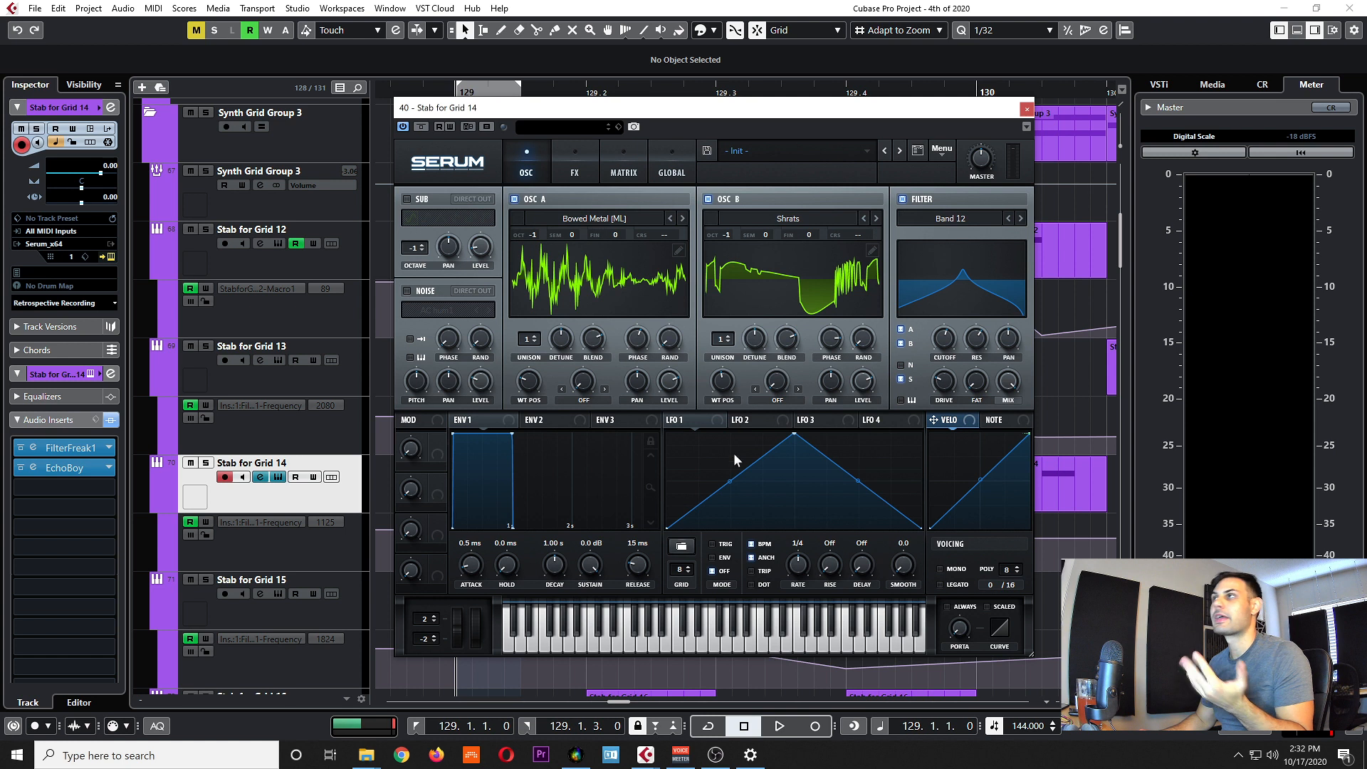
left_click_drag(958, 109, 983, 130)
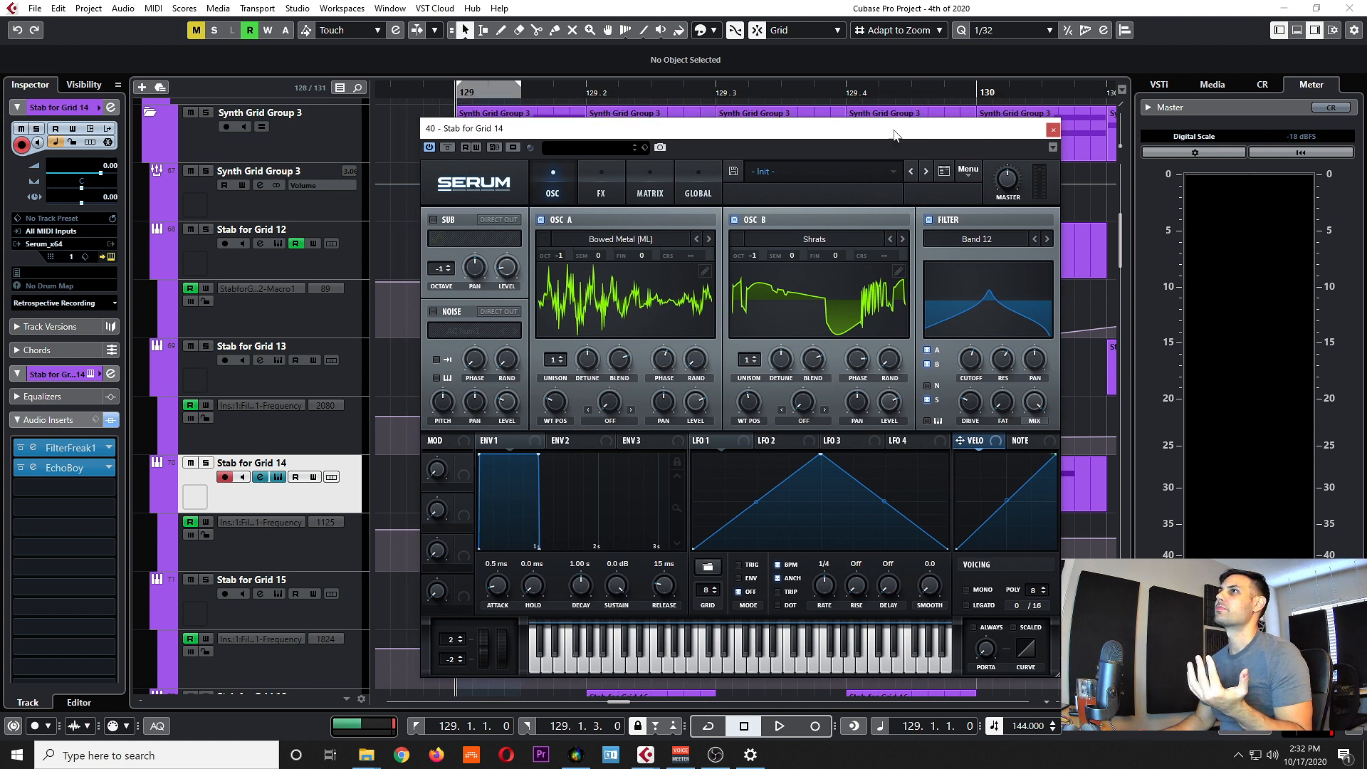
left_click_drag(895, 134, 876, 134)
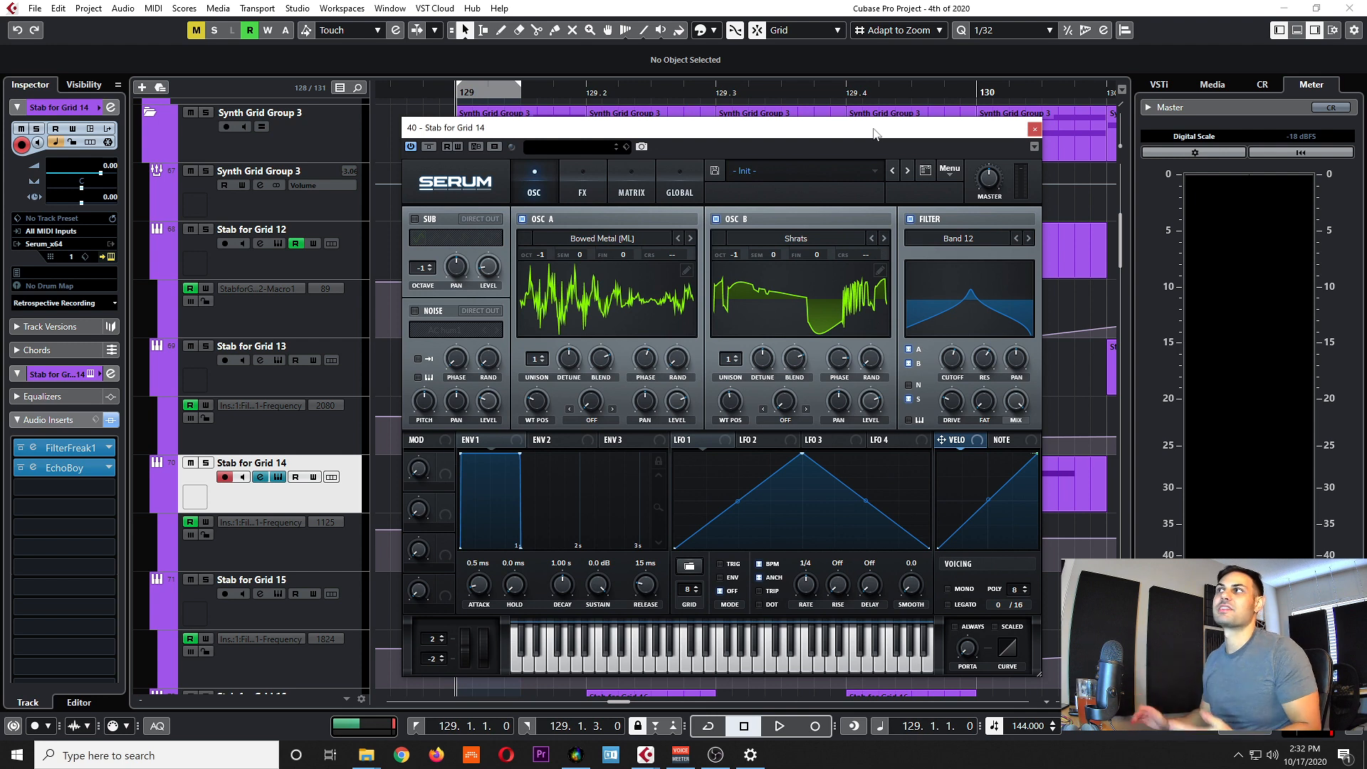
left_click(1033, 132)
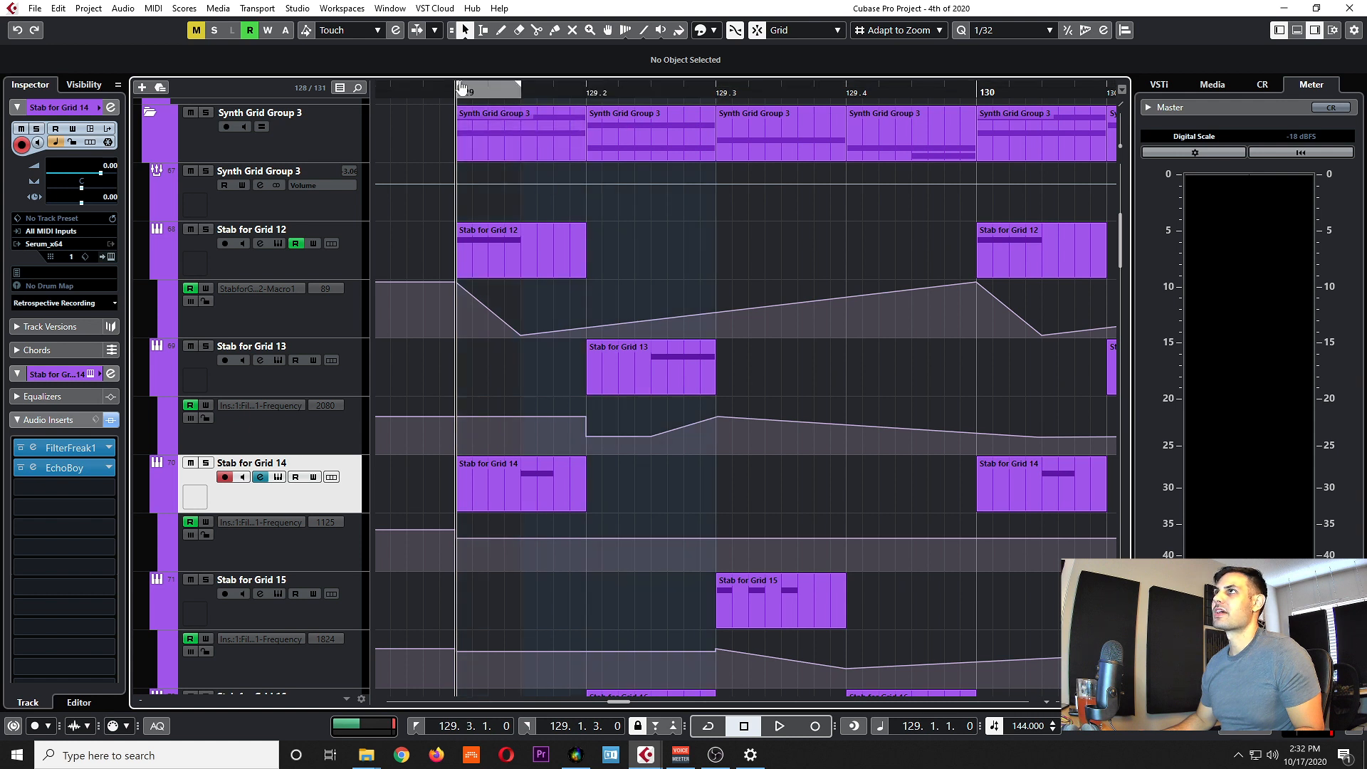
Play back Stab for Grid 12, 13 and 14 soloed together over the cycle range 129 to 129.3, then stop playback.
key("space")
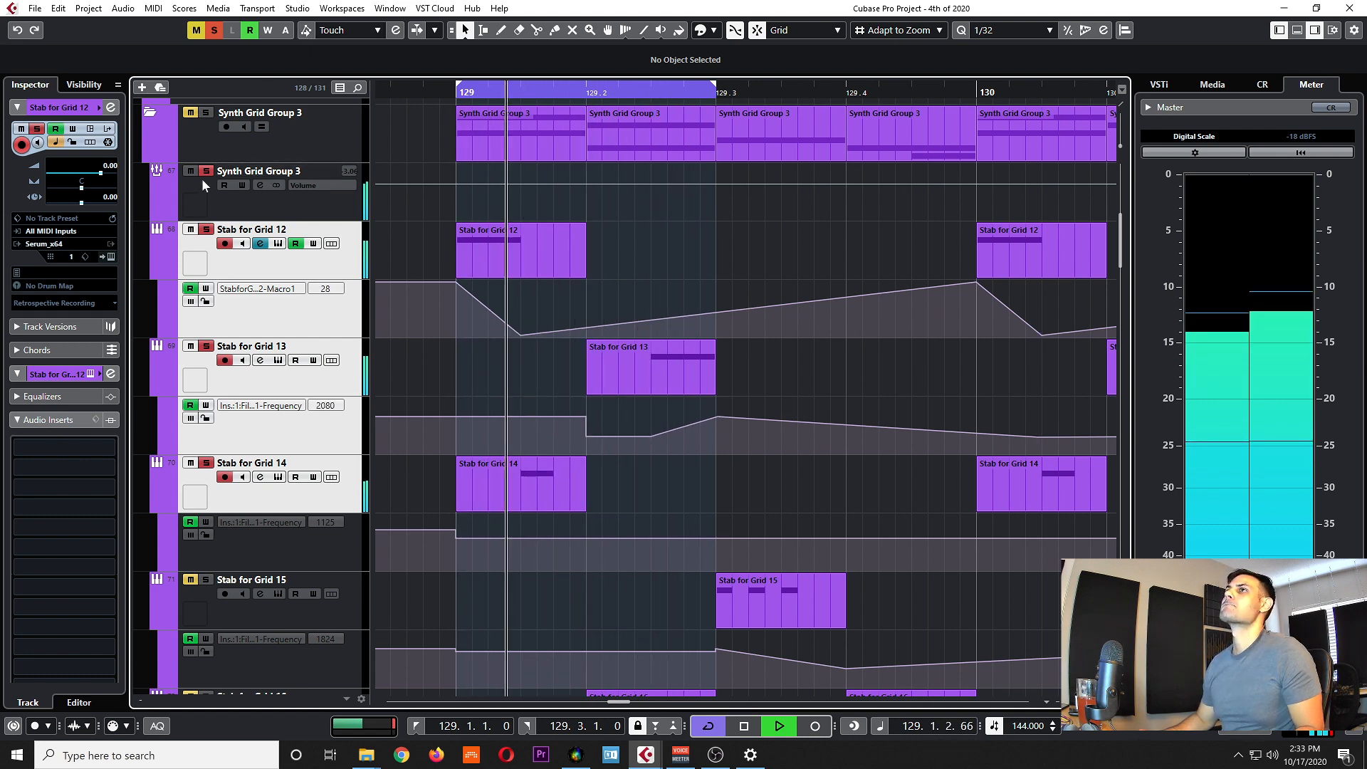
key("space")
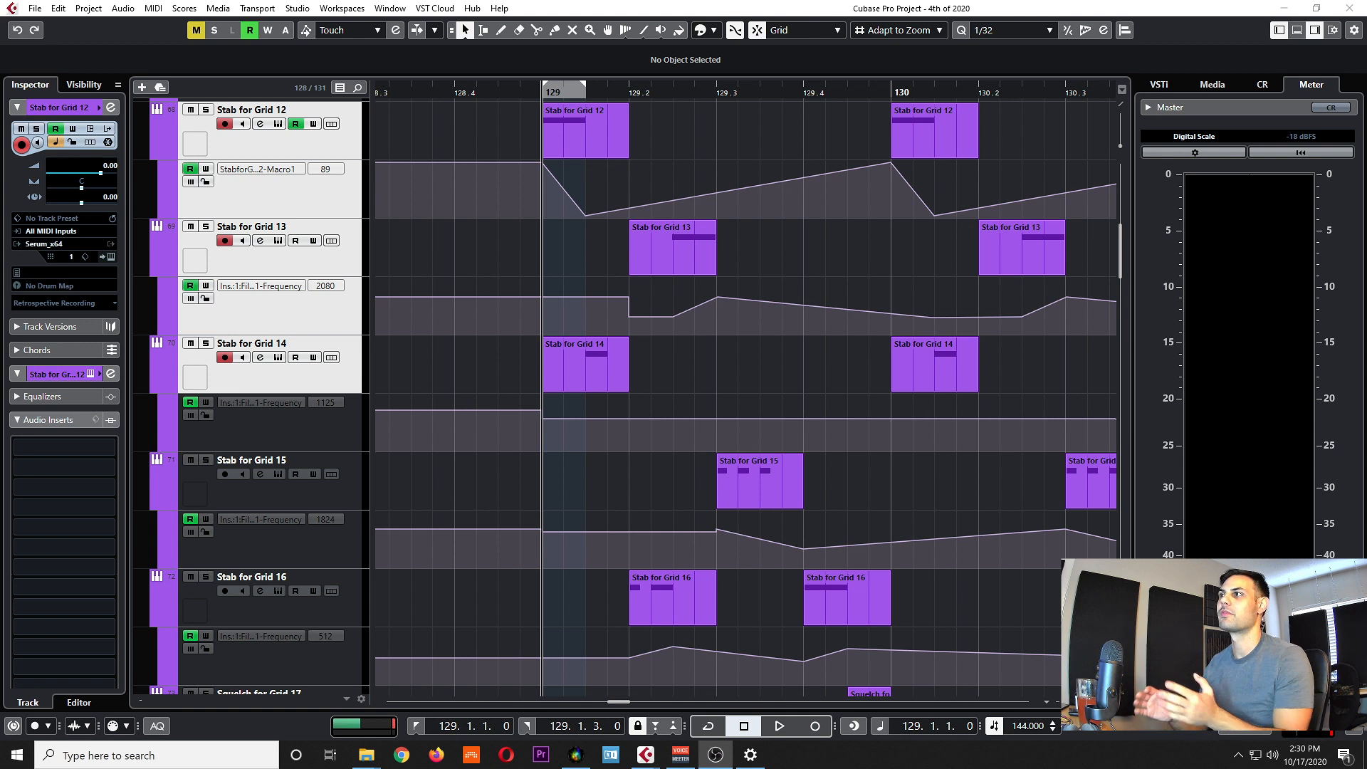
Examine the Synth Grid Group 3 clips and automation lanes from Stab for Grid 12 to Squelch for Grid 17 across bars 129 to 132.
scroll(722, 364, "up", 1)
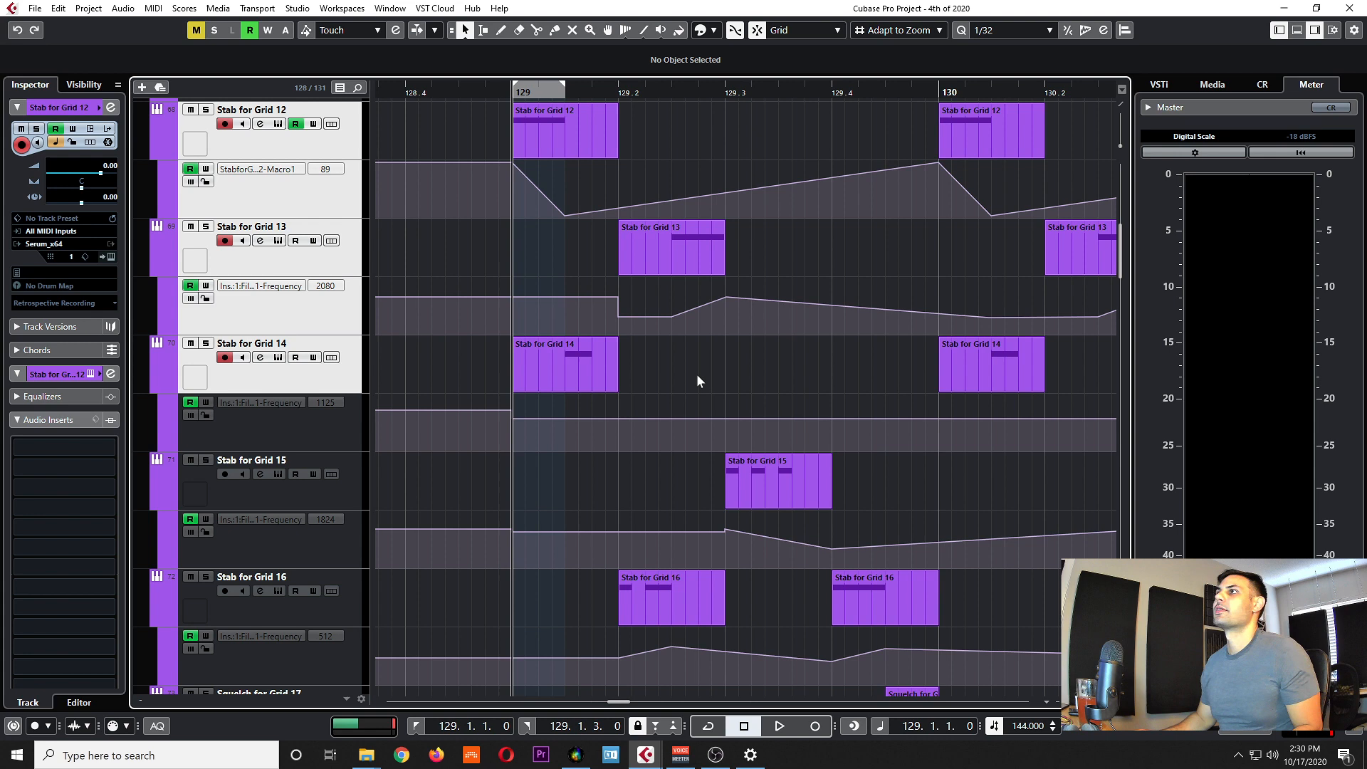
scroll(694, 374, "right", 1)
scroll(643, 361, "left", 1)
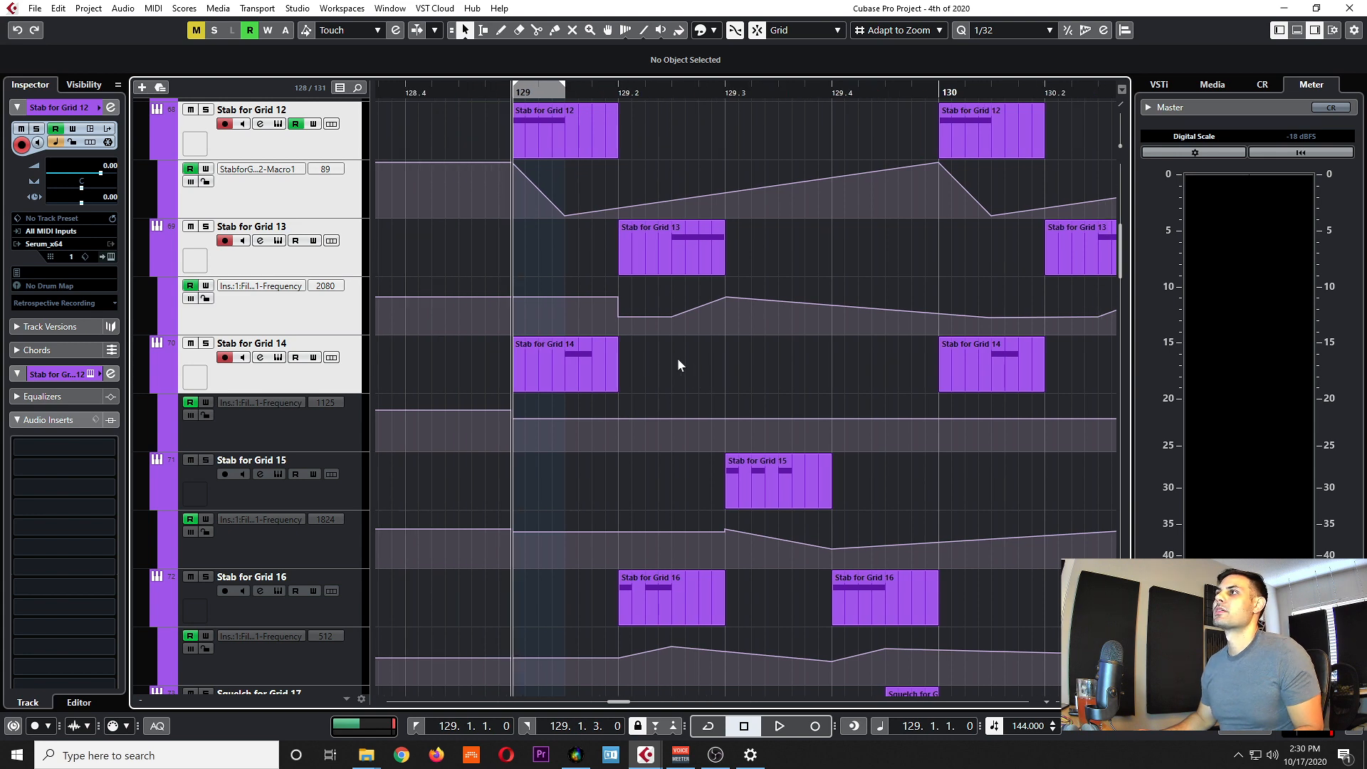
scroll(691, 359, "down", 3)
scroll(695, 359, "left", 4)
scroll(902, 395, "up", 3)
scroll(899, 395, "right", 6)
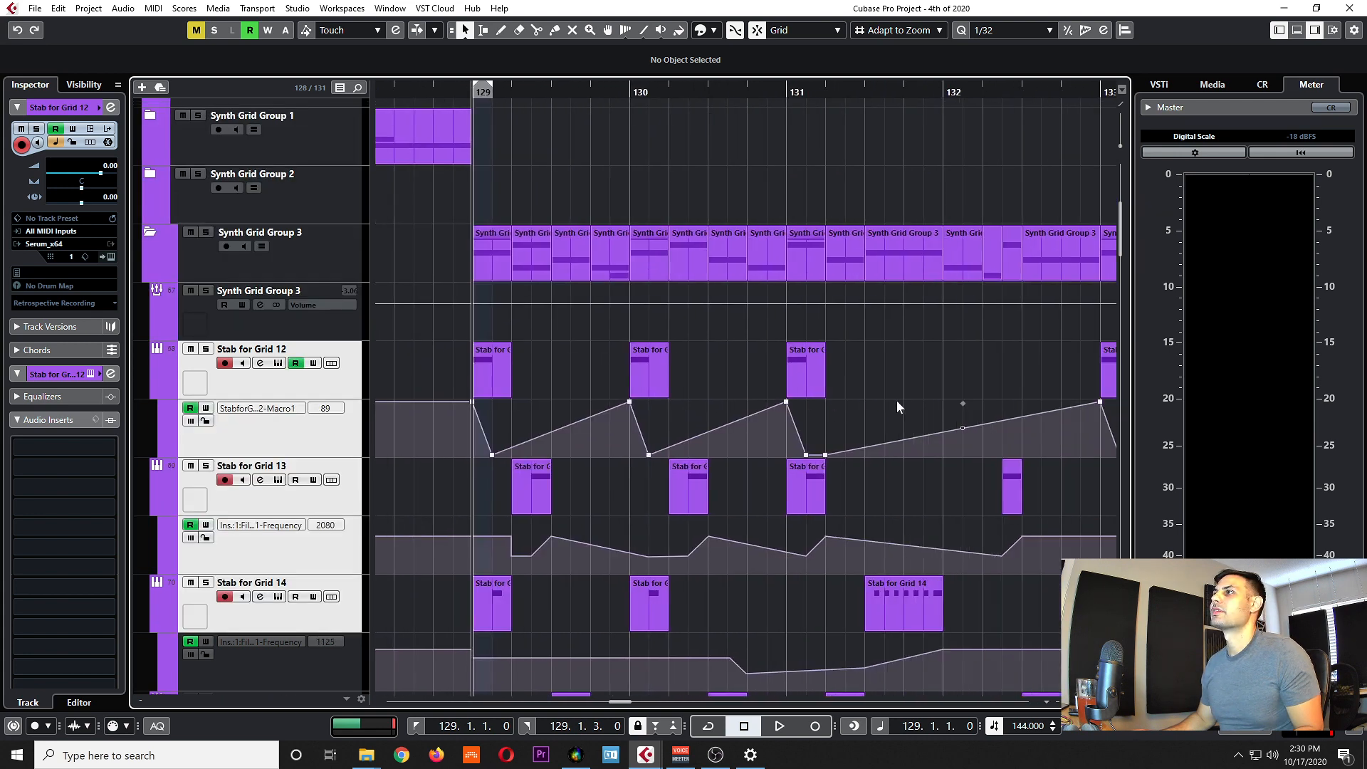
scroll(895, 400, "down", 4)
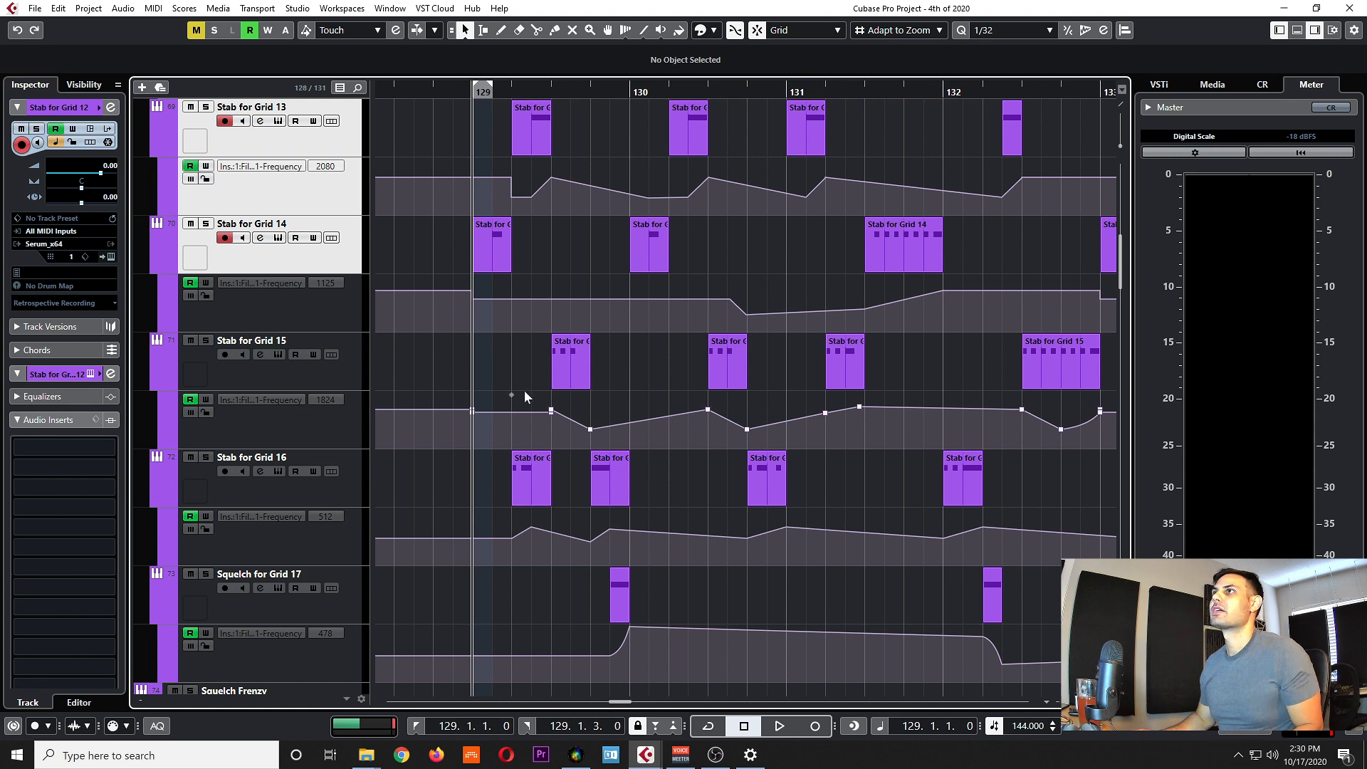
scroll(501, 356, "up", 3)
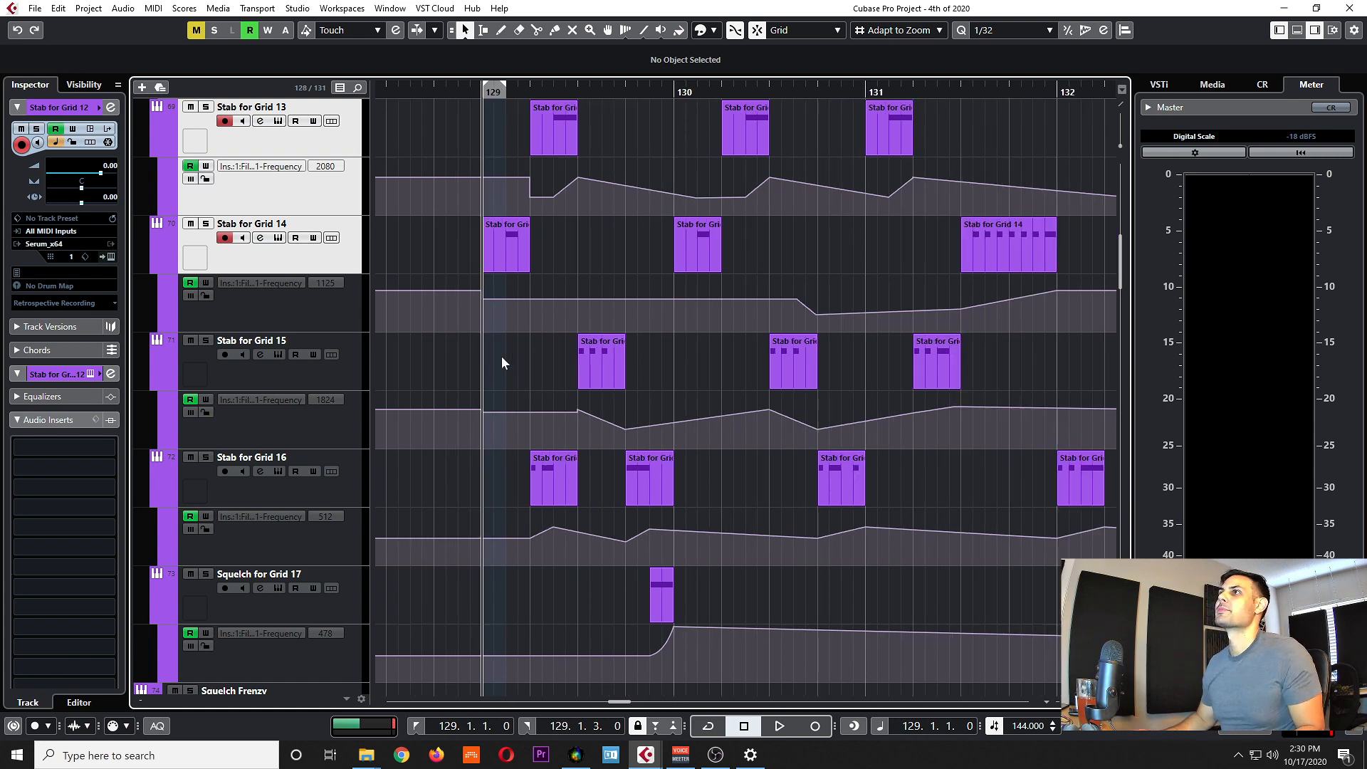
scroll(501, 356, "up", 1)
Select Stab for Grid 14 on its own and move on to the Stab for Grid 15 track below it.
left_click(501, 356)
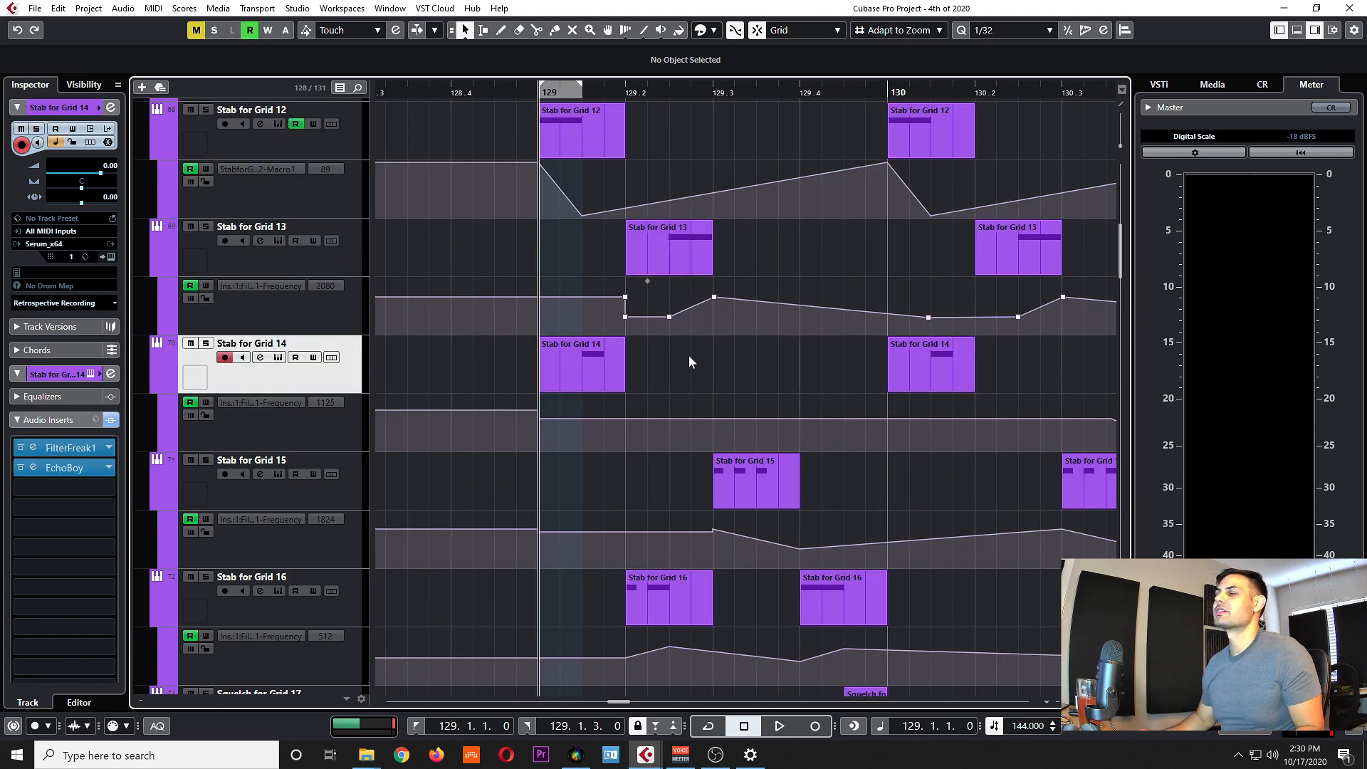
scroll(715, 387, "down", 1)
scroll(719, 381, "right", 1)
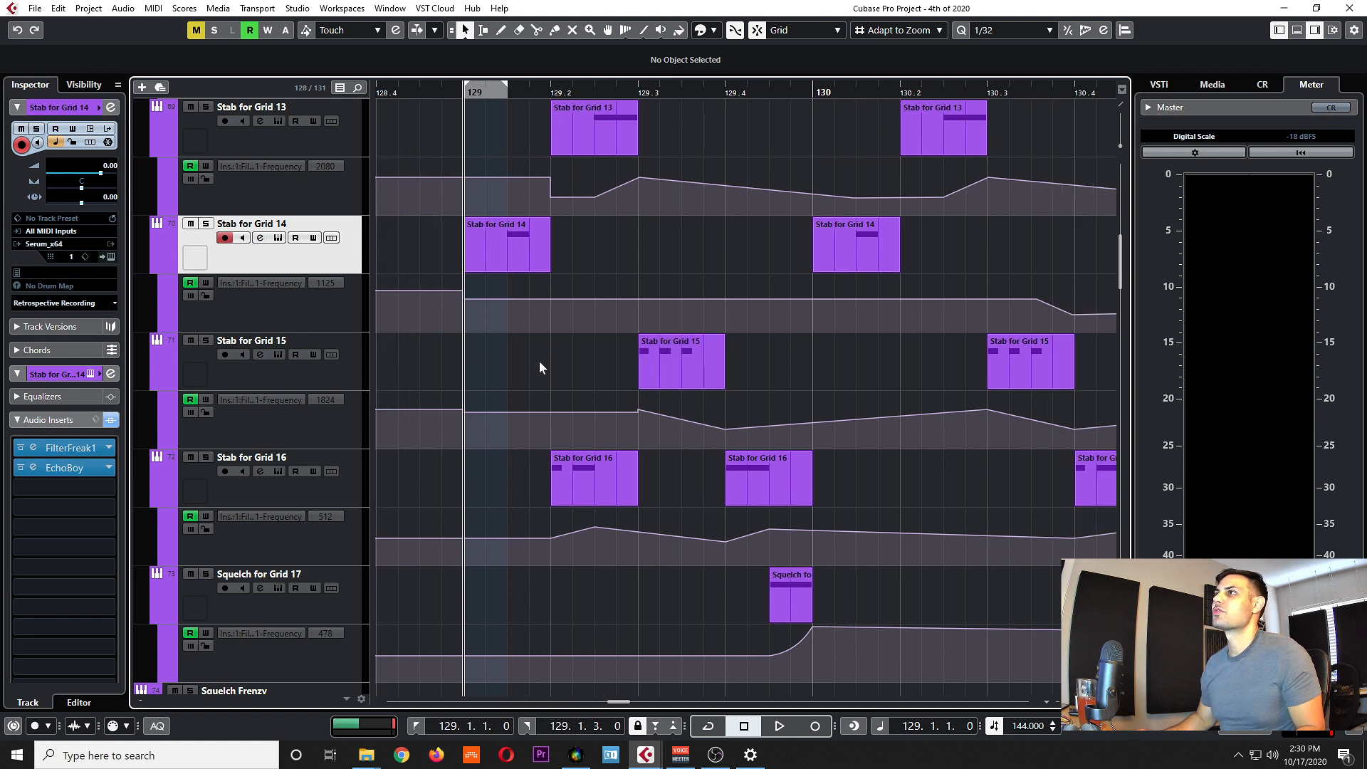
left_click(321, 384)
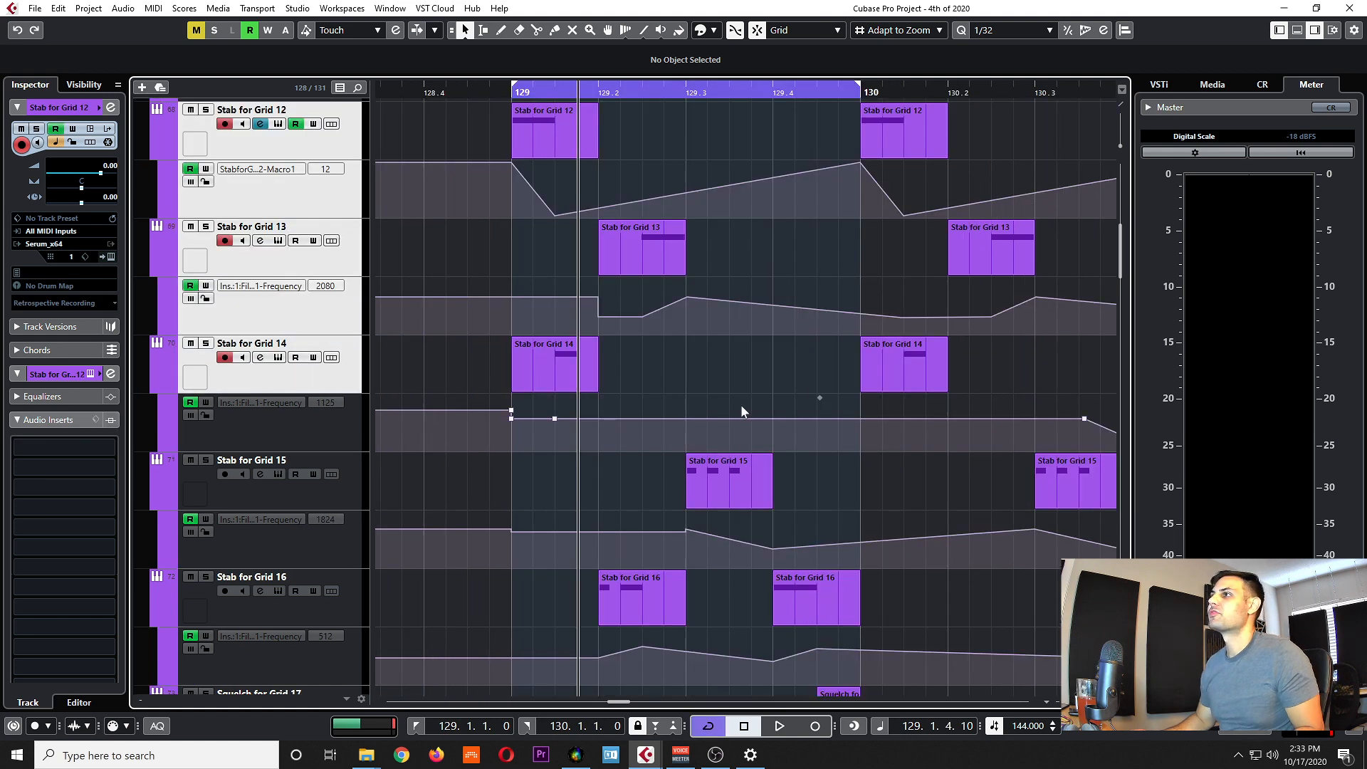
Select the first Stab for Grid 16 clip and its track, then the first Stab for Grid 15 clip, to examine how they alternate.
scroll(740, 404, "right", 1)
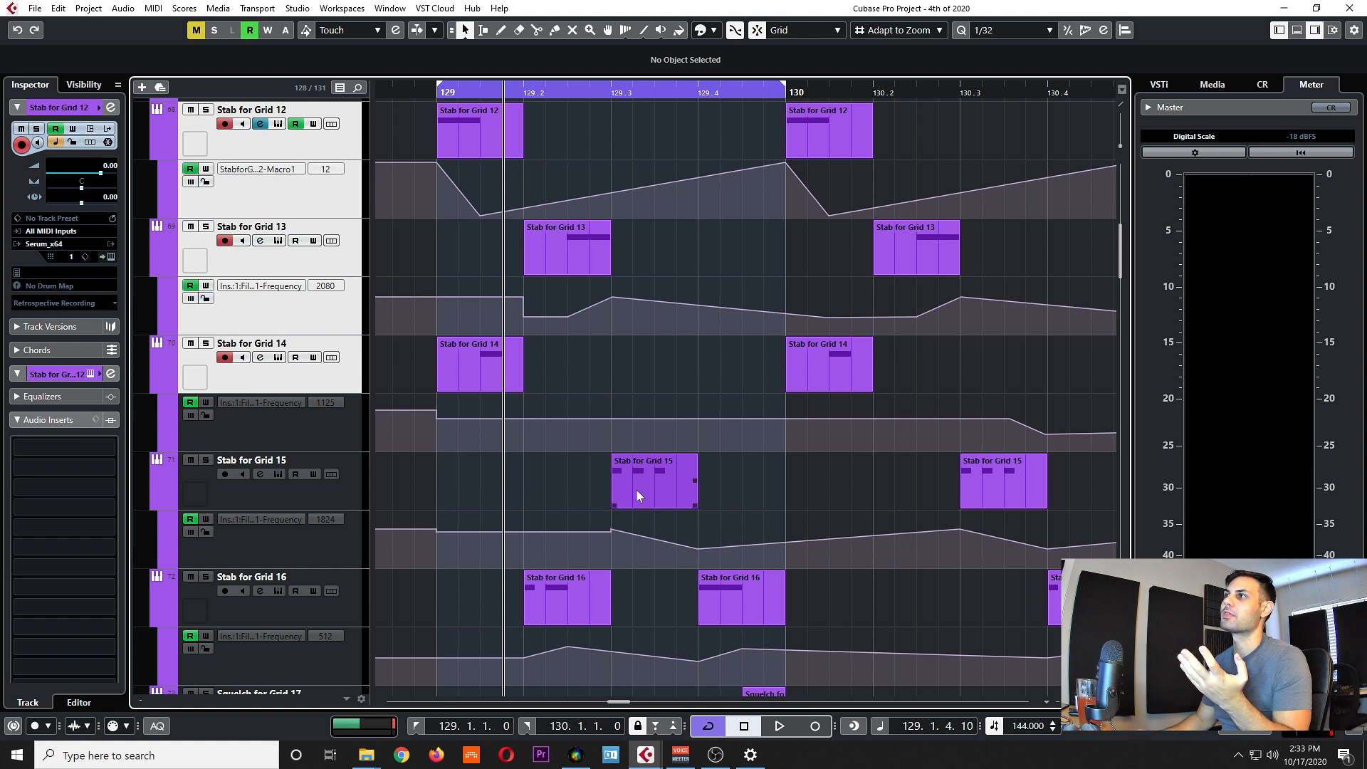
left_click(533, 578)
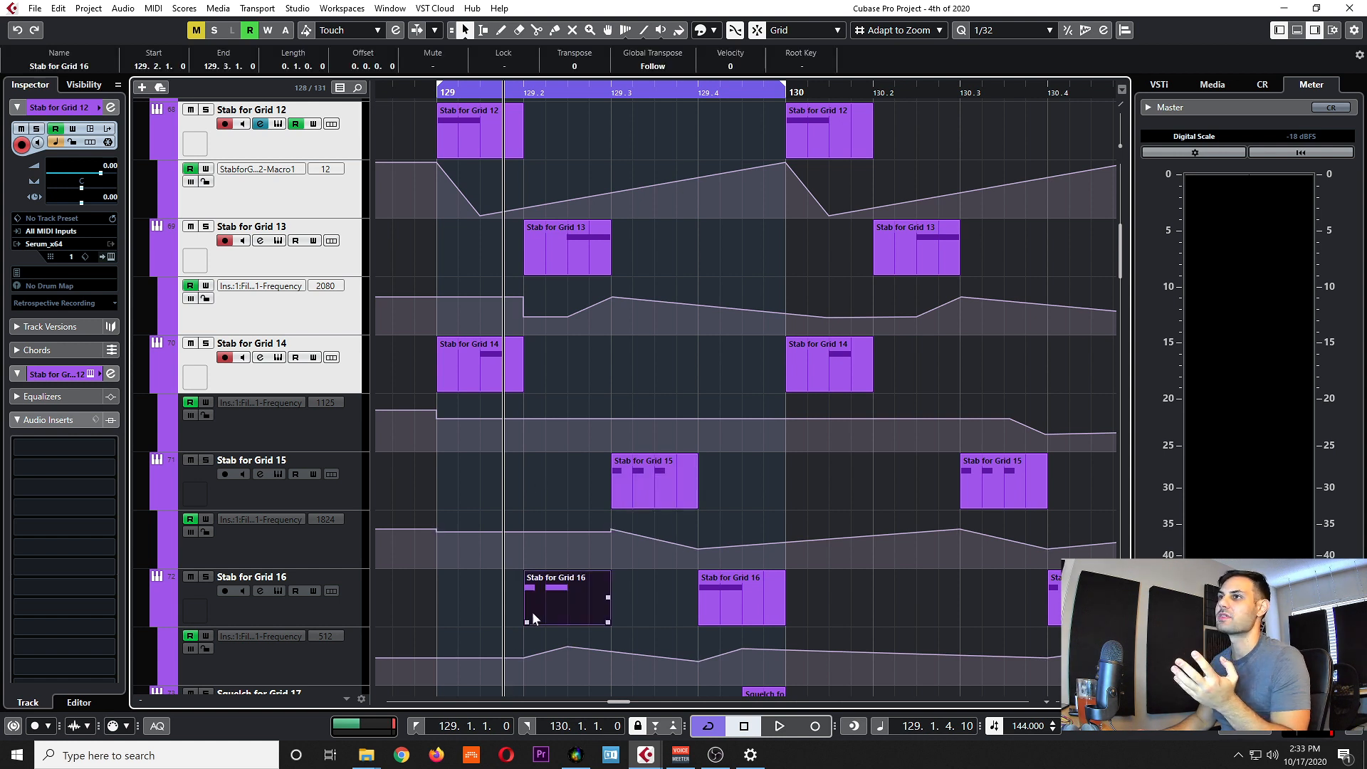
left_click(324, 615)
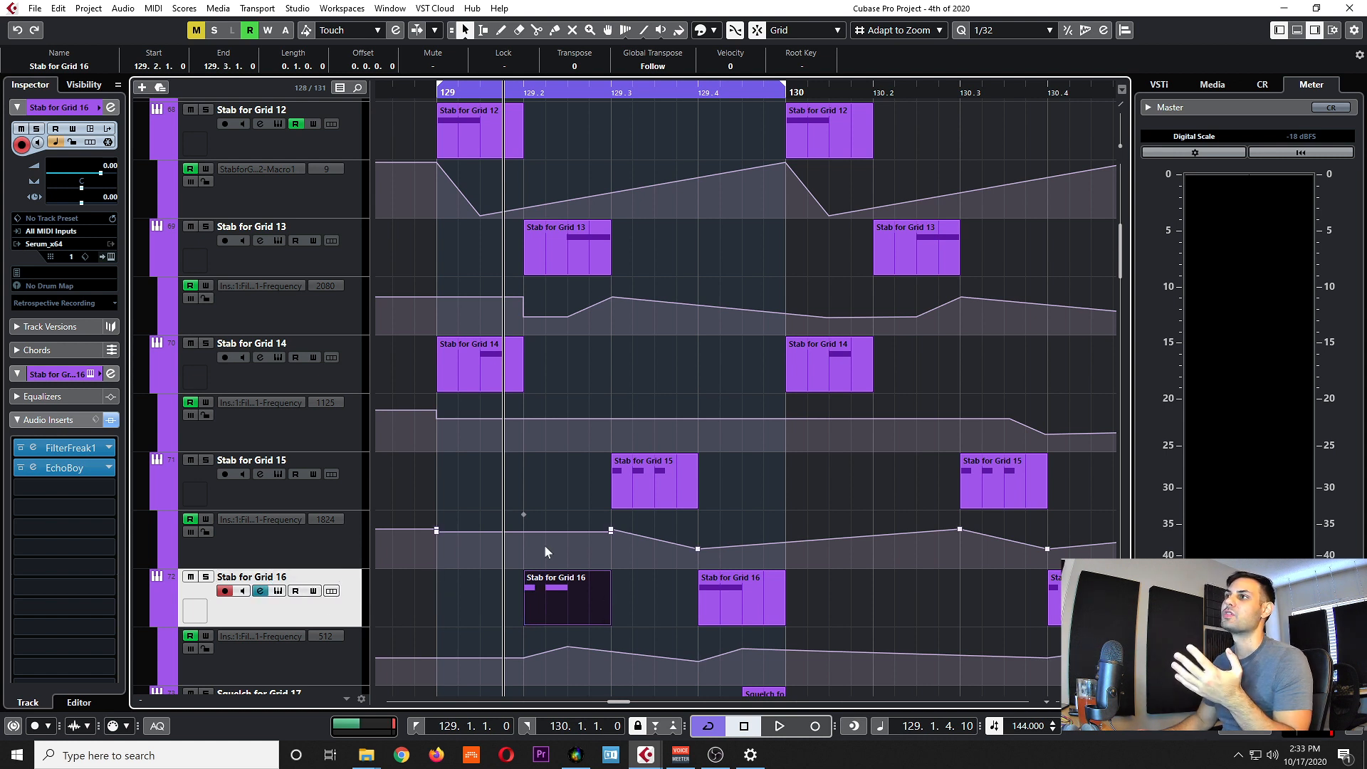
left_click_drag(575, 510, 631, 493)
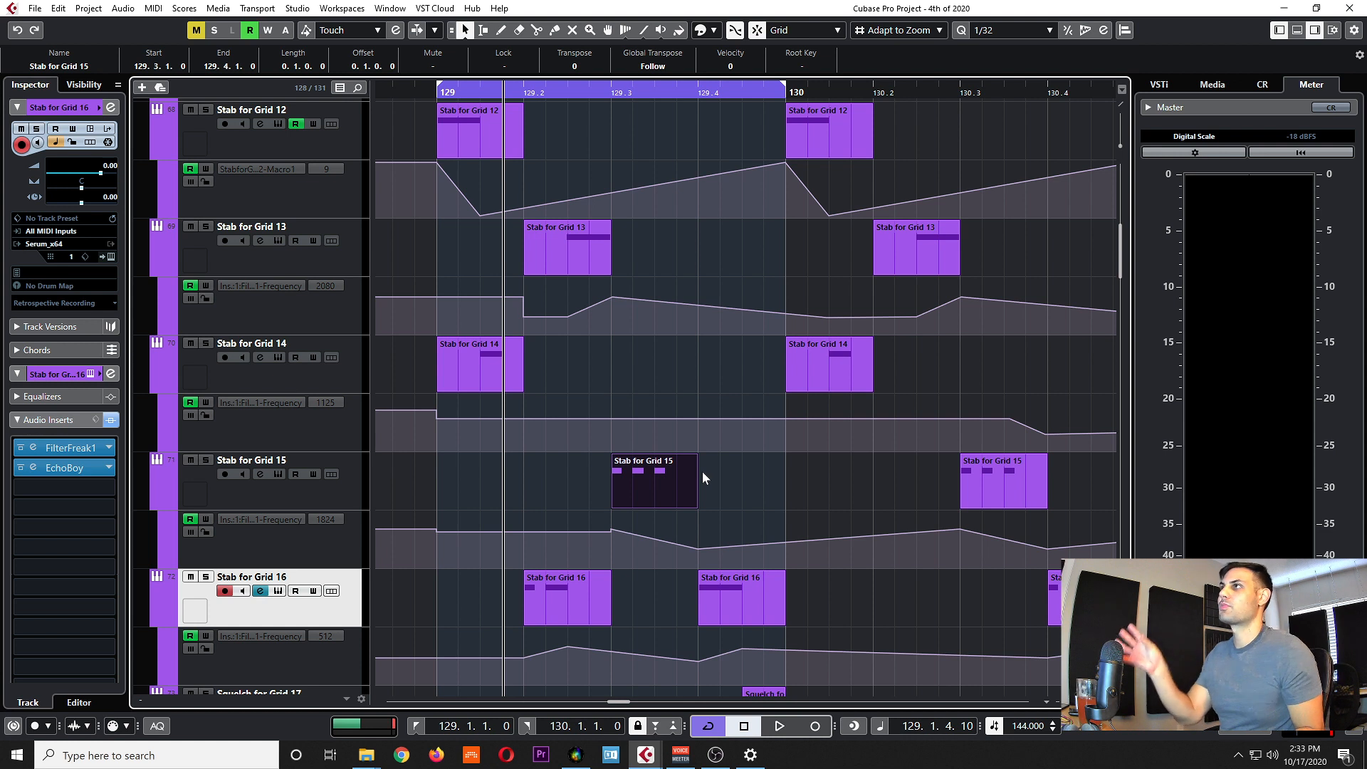
mouse_move(697, 474)
scroll(711, 477, "up", 2)
scroll(797, 491, "down", 3)
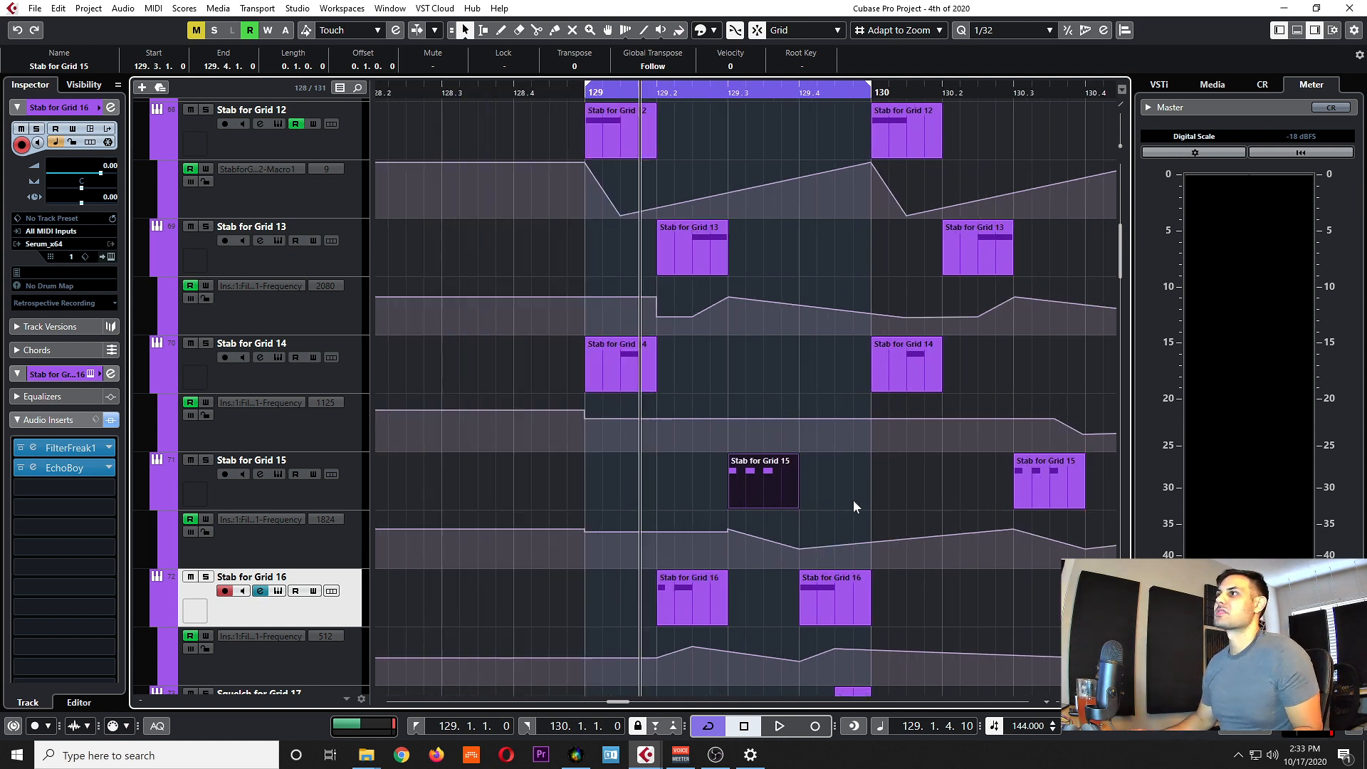
scroll(807, 488, "right", 2)
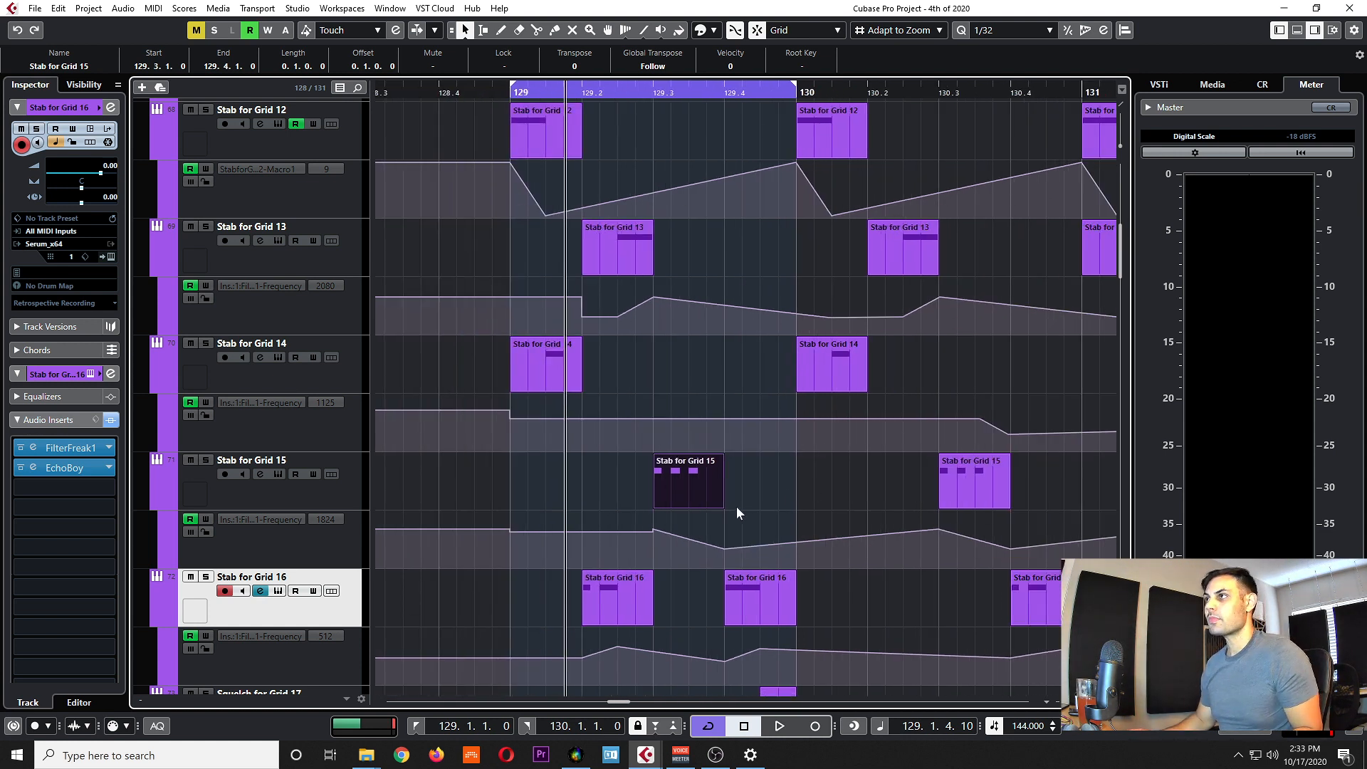
Select and solo the Stab for Grid 15 track and open its Serum instrument to view its oscillators.
left_click(340, 489)
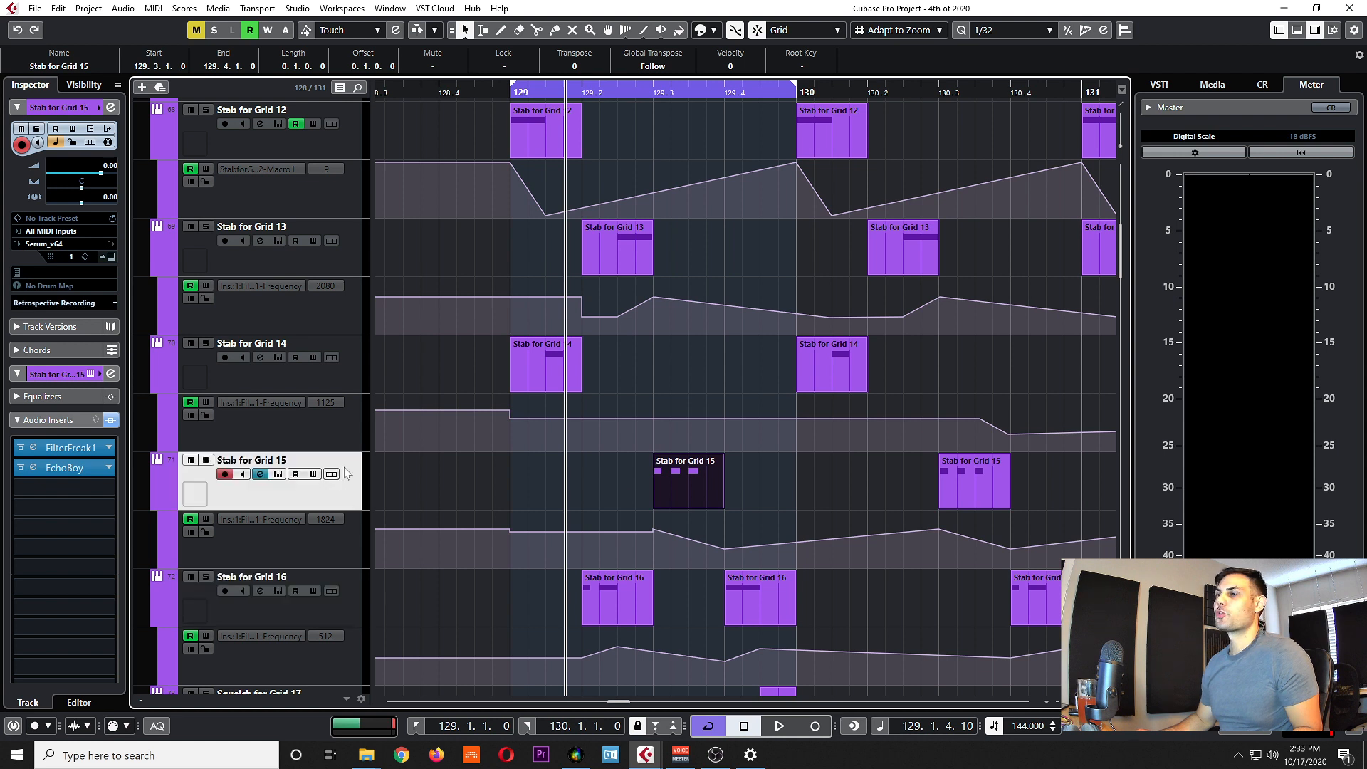
key("s")
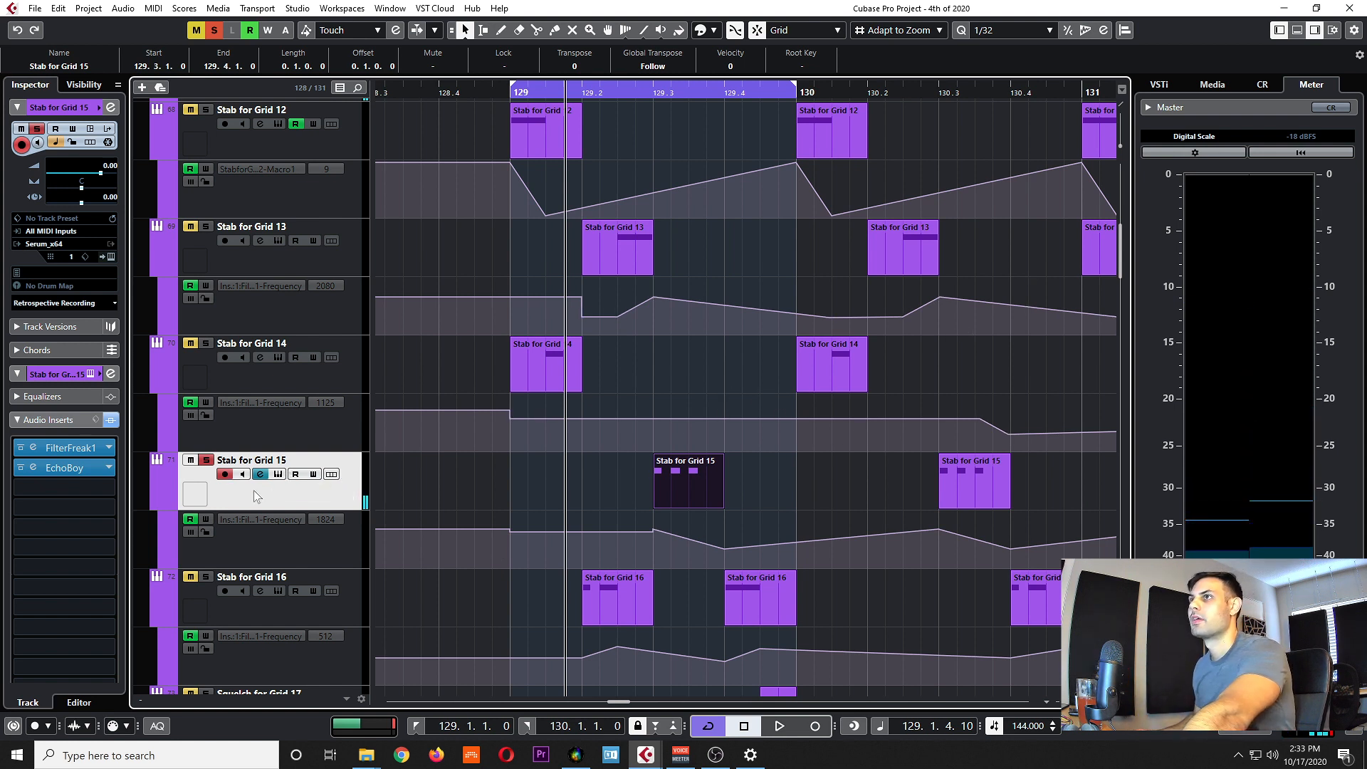
left_click(278, 474)
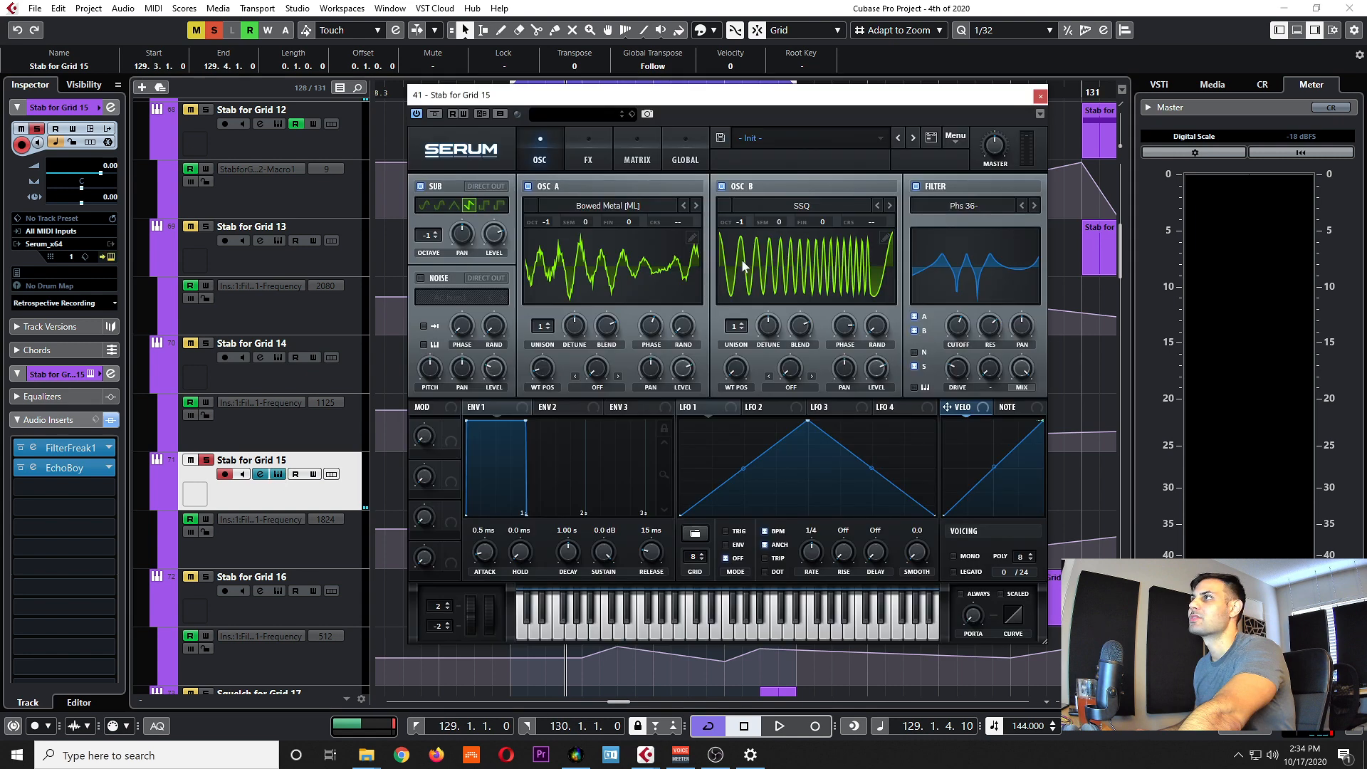
left_click_drag(895, 107, 1082, 121)
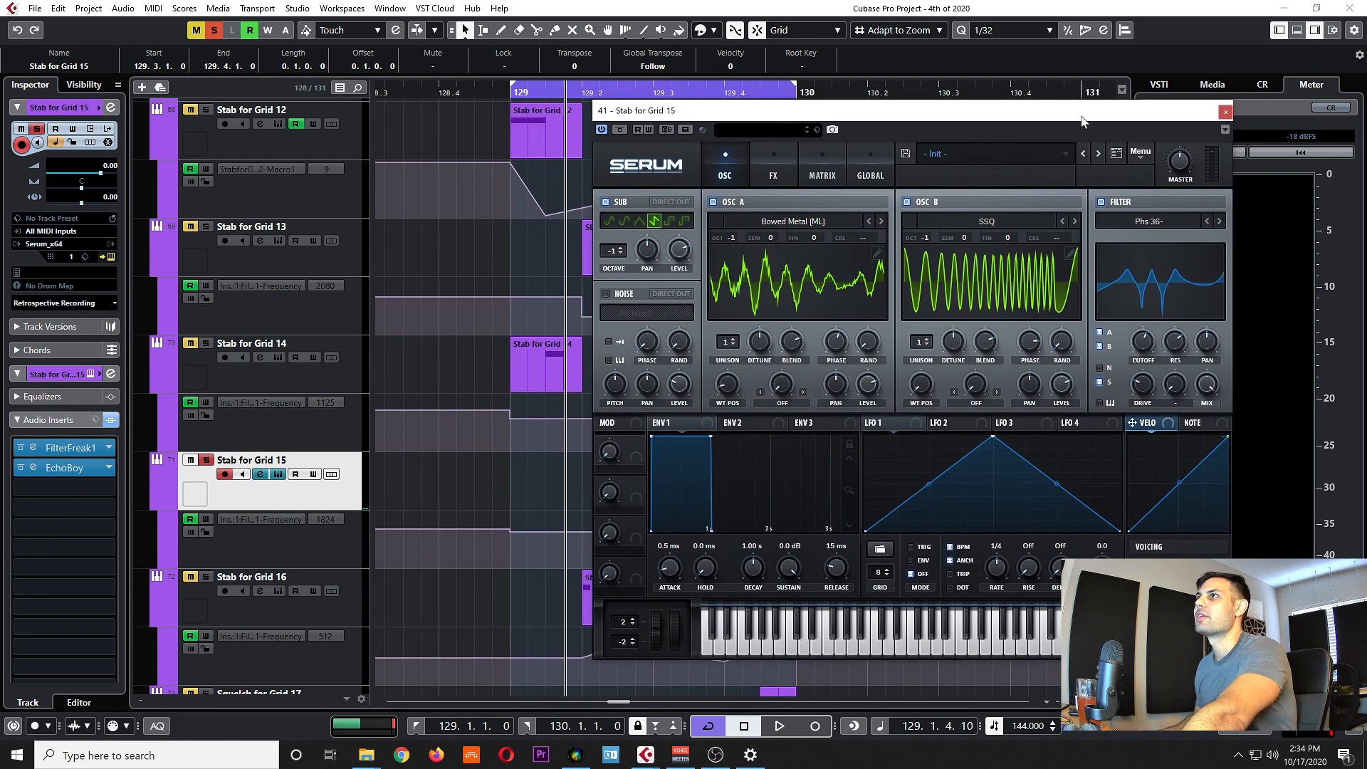
Open Stab for Grid 14's Serum beside the Stab for Grid 15 one to compare their oscillators and filters, and close it again.
left_click(276, 357)
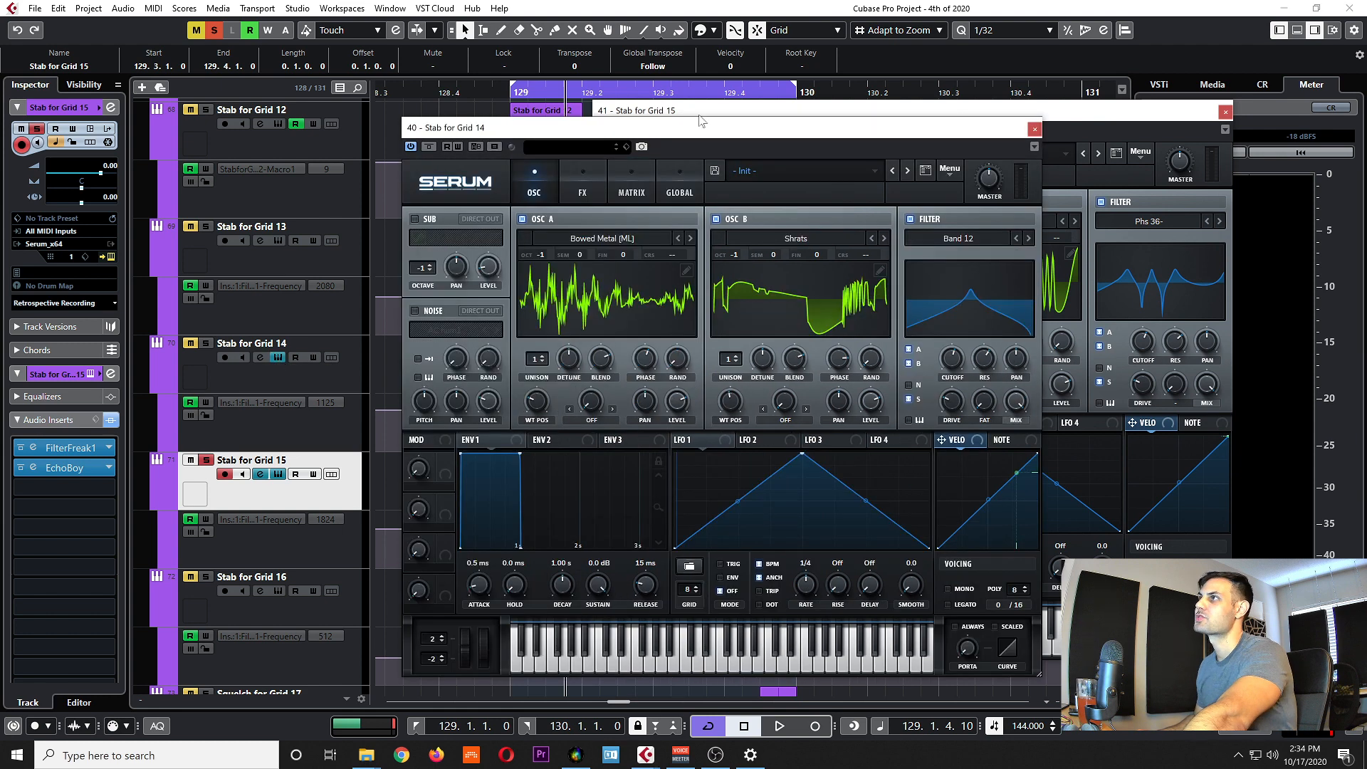
left_click_drag(868, 135, 522, 126)
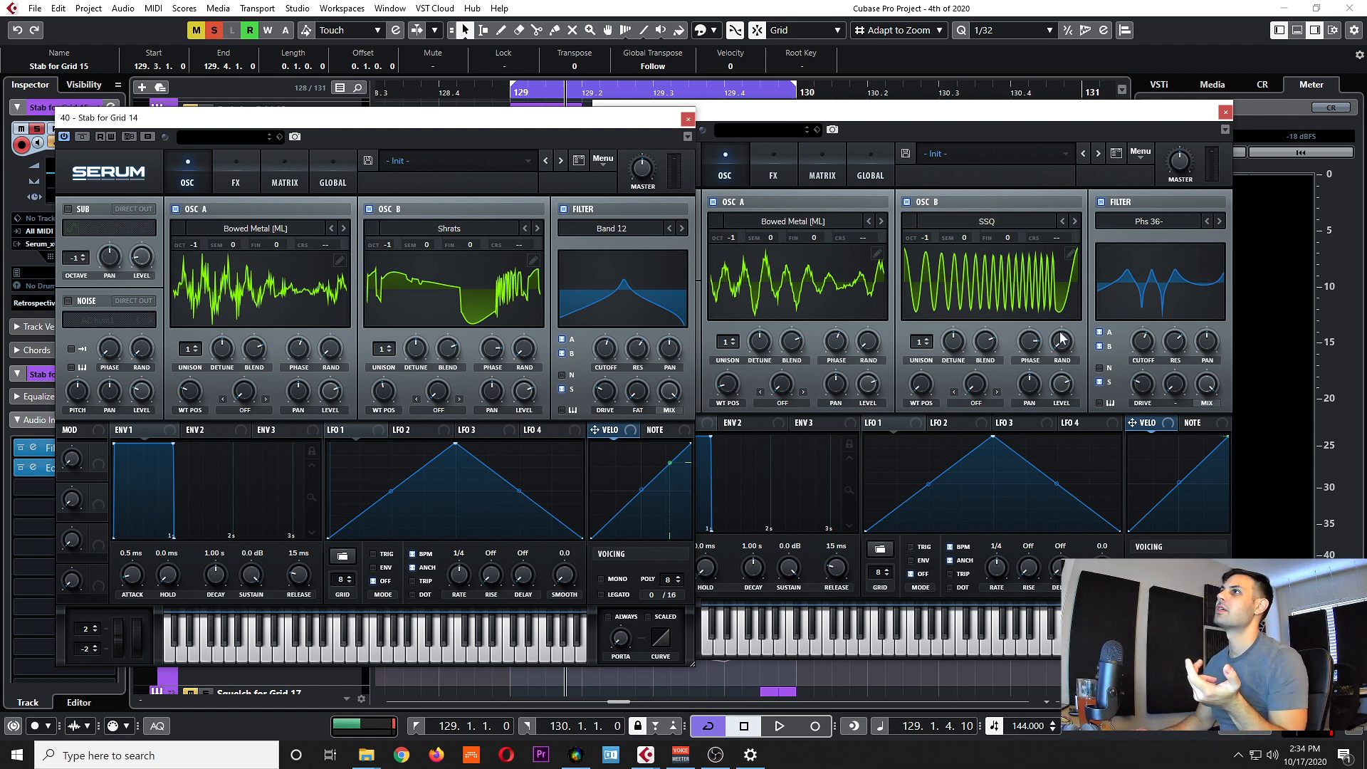
left_click_drag(618, 123, 637, 119)
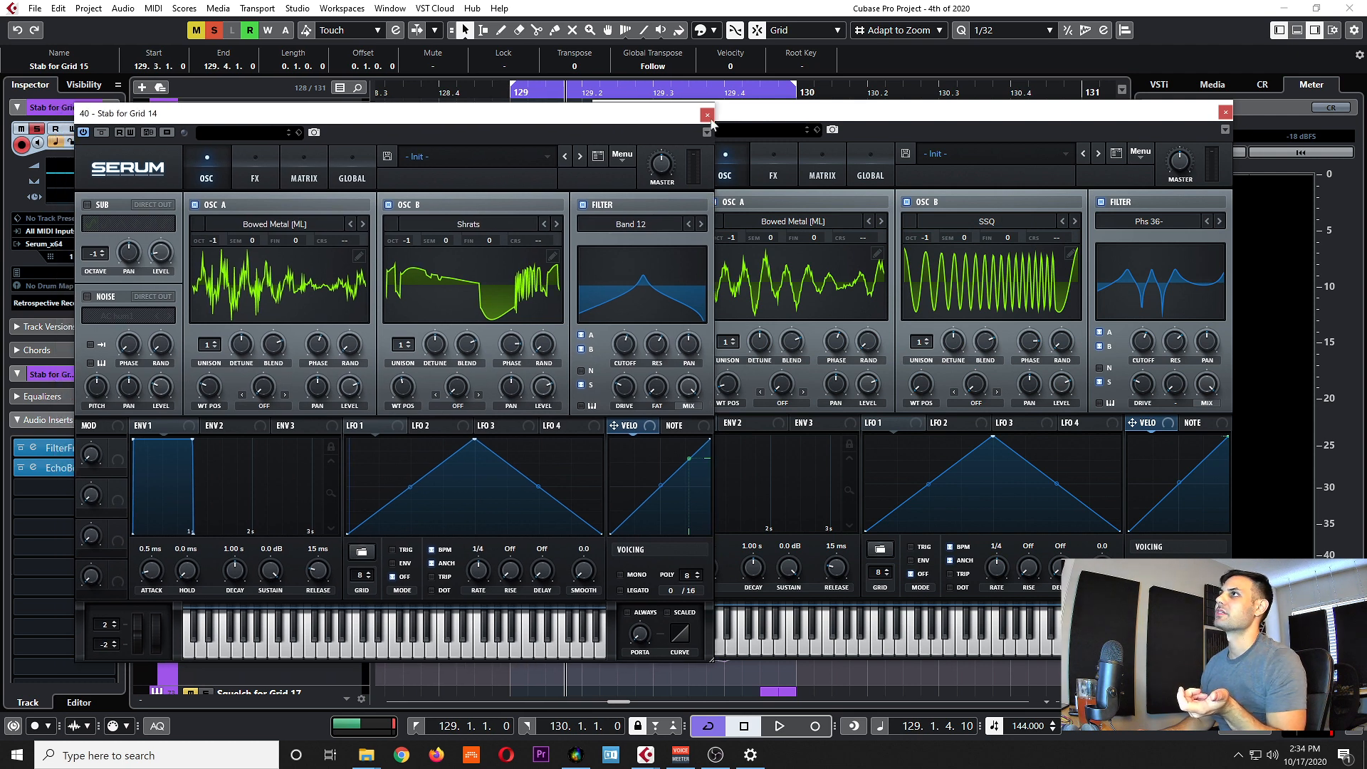
left_click(707, 116)
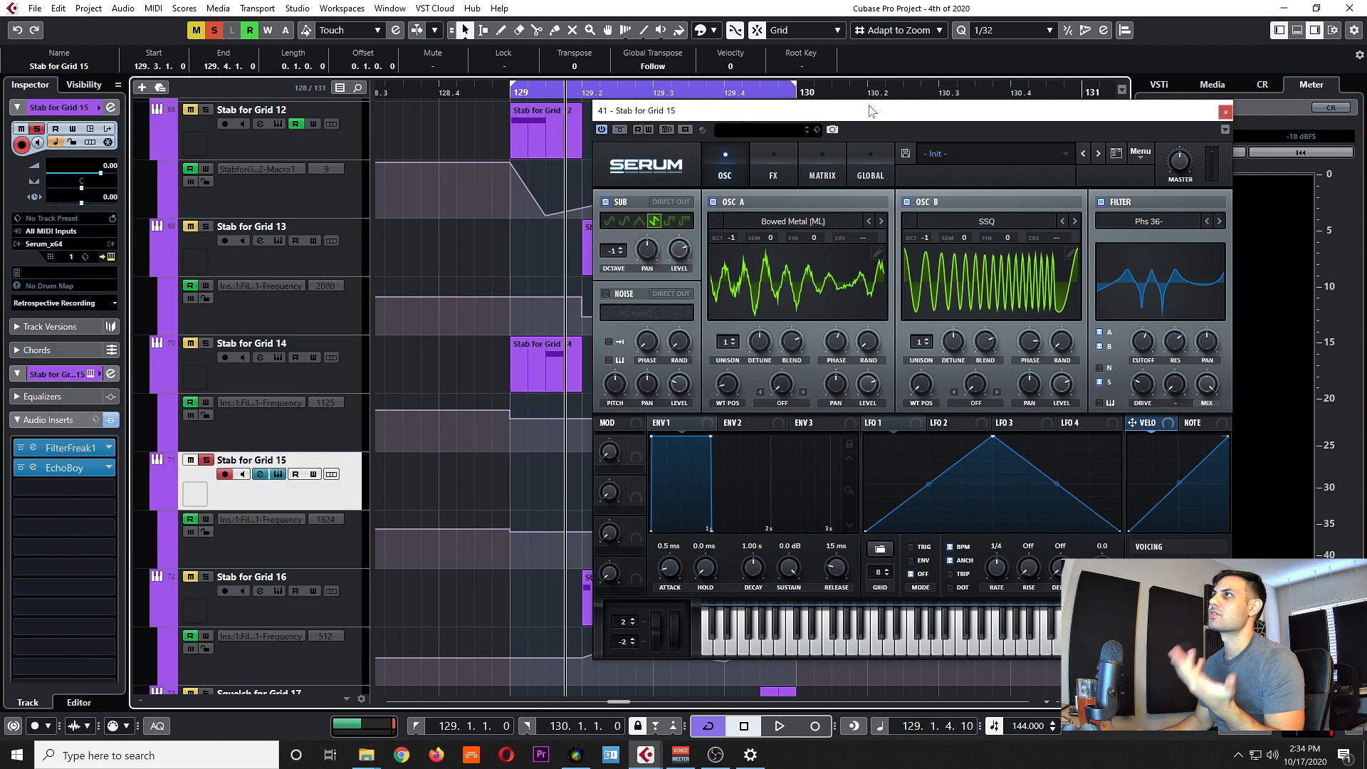
Examine the sub oscillator's waveform choices in Stab for Grid 15's Serum, ending on the saw shape.
left_click_drag(870, 111, 768, 120)
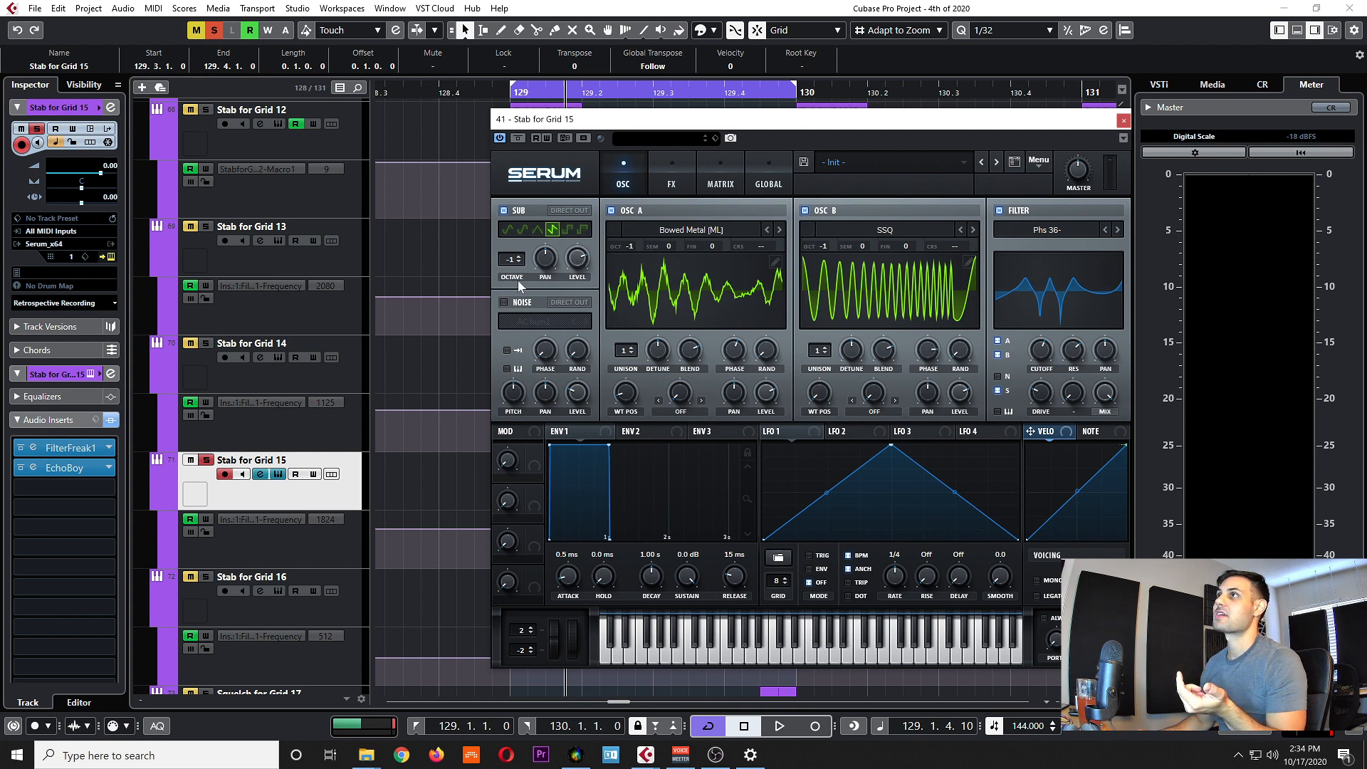
left_click(507, 229)
left_click(549, 232)
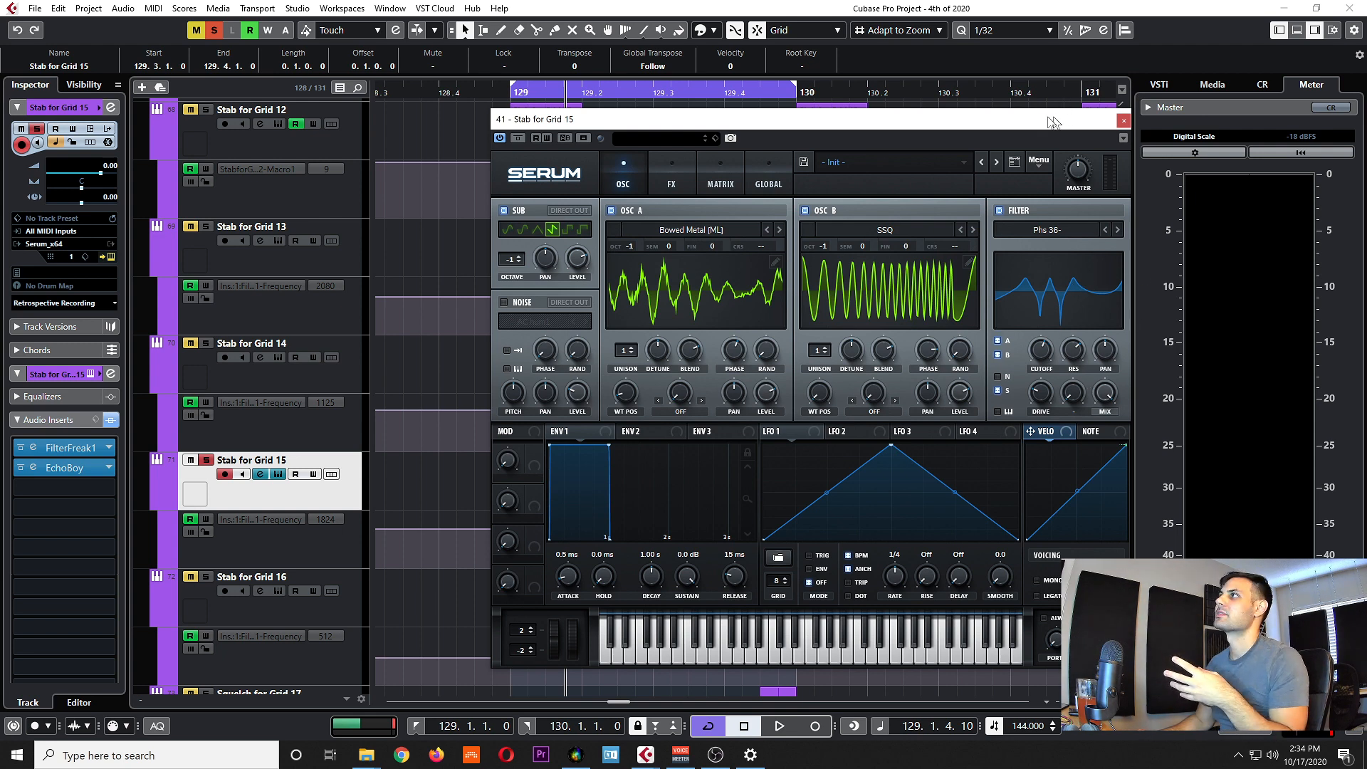
View the FilterFreak1 insert on Stab for Grid 15, close both plug-in windows and unsolo the track.
left_click_drag(1061, 121, 1022, 119)
left_click(41, 448)
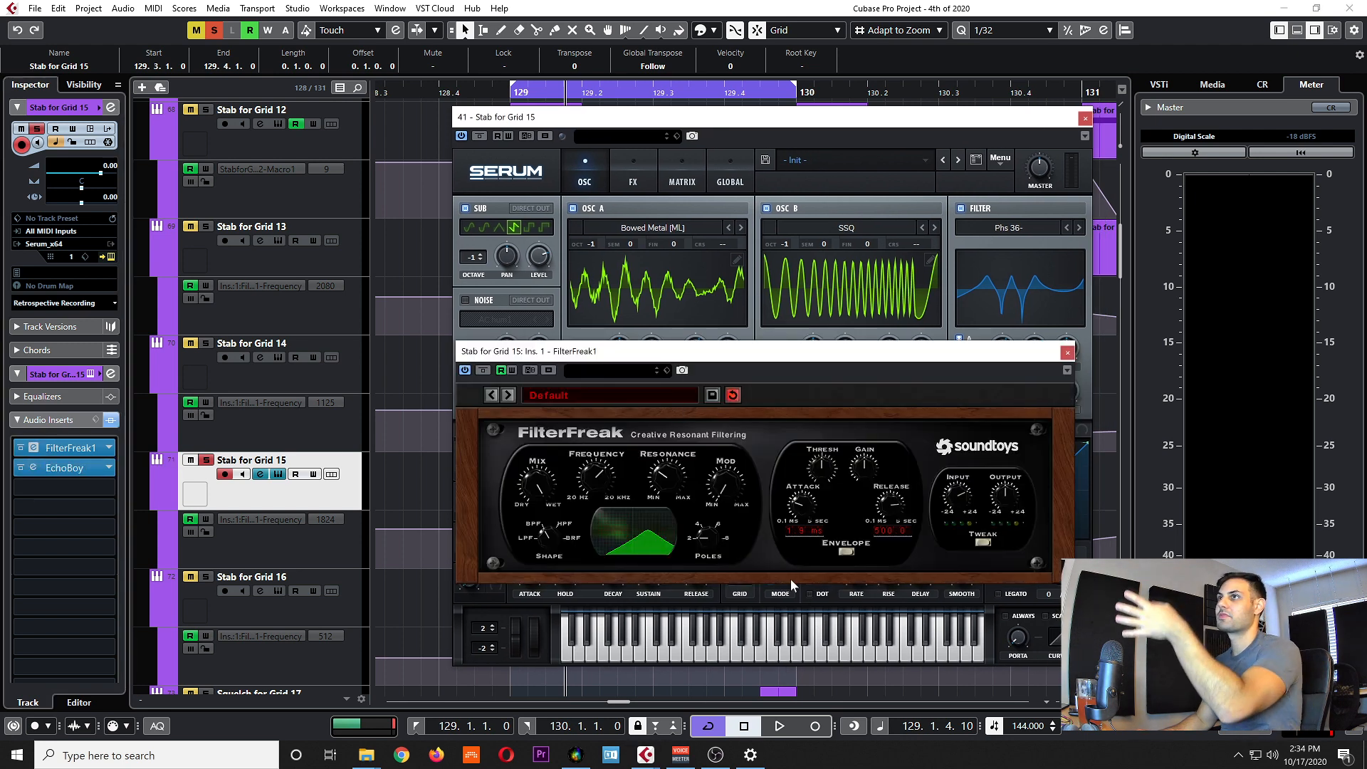
left_click(1067, 353)
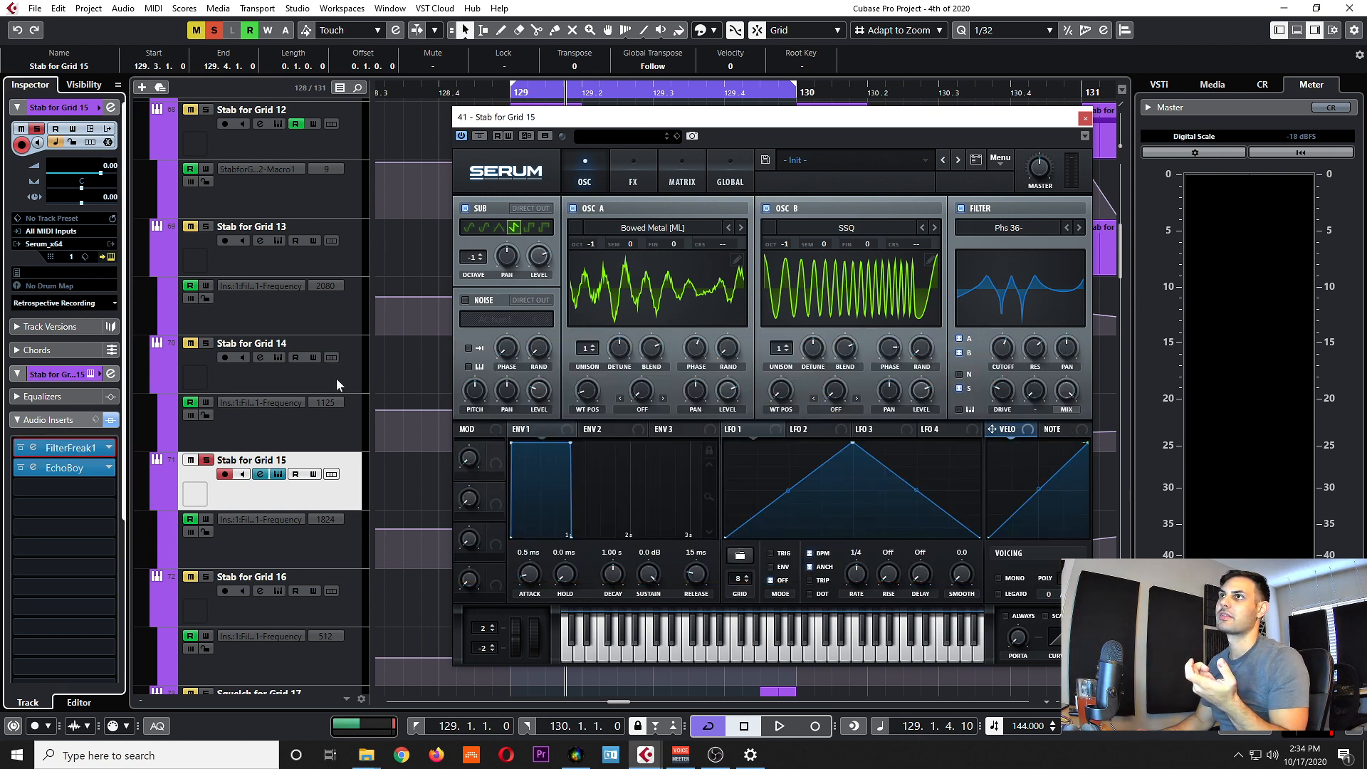
left_click(1085, 117)
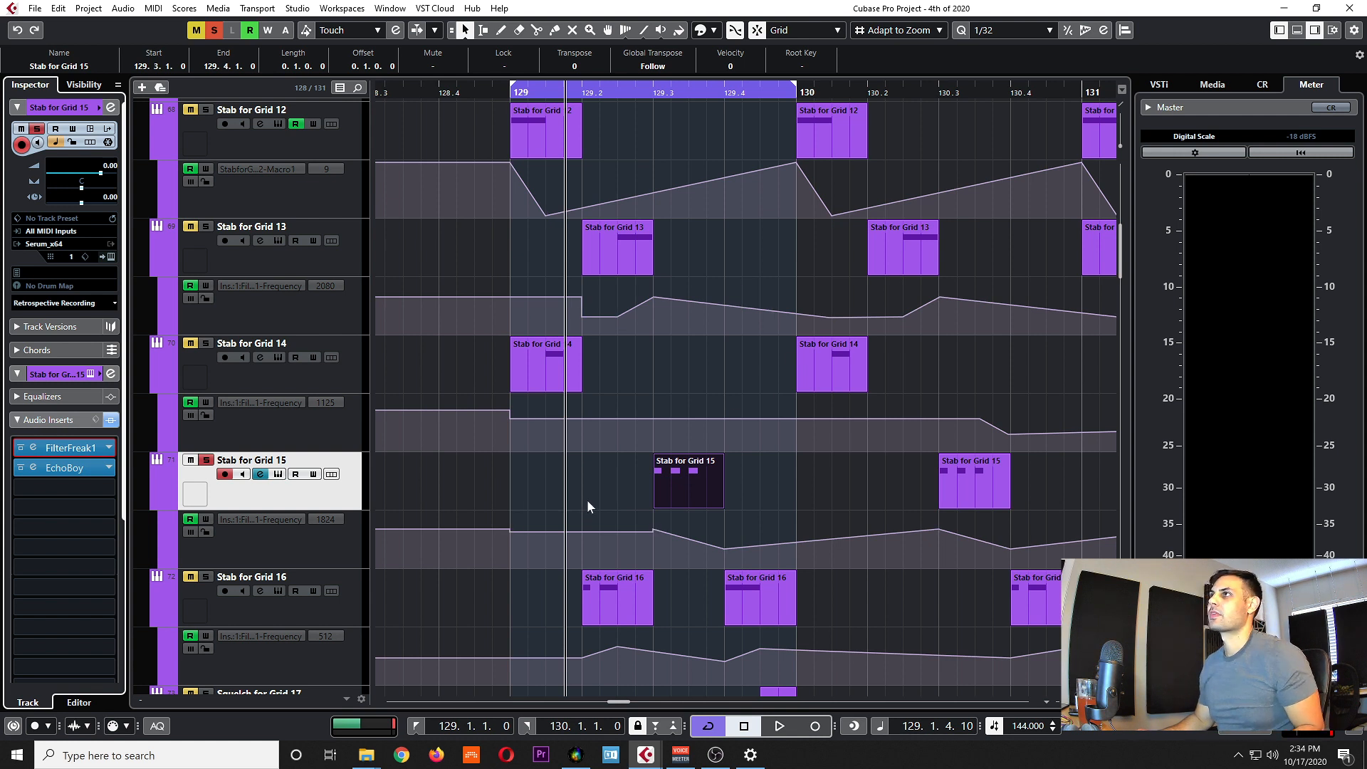
key("s")
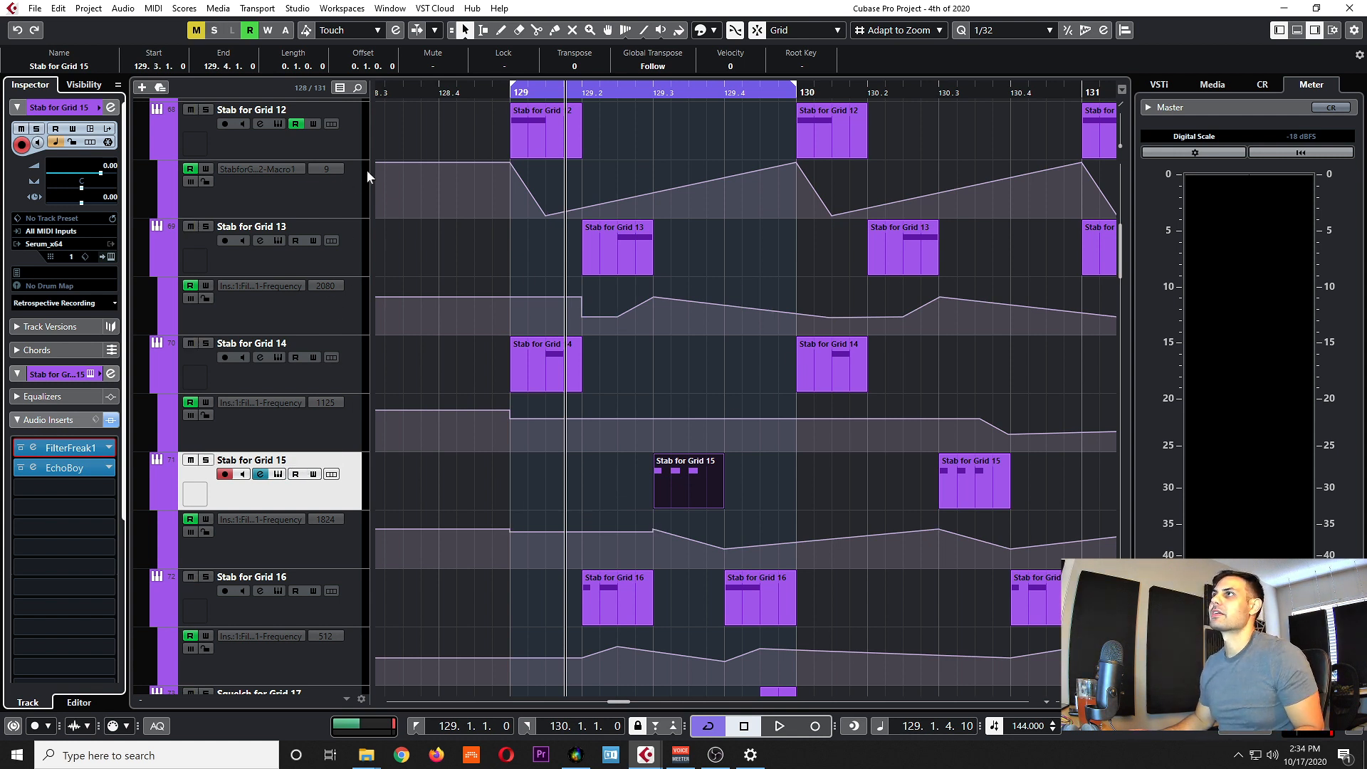
Play back Stab for Grid 12 through Stab for Grid 15 soloed together over the cycle range 129 to 130.
left_click(343, 144, "shift")
key("s")
key("space")
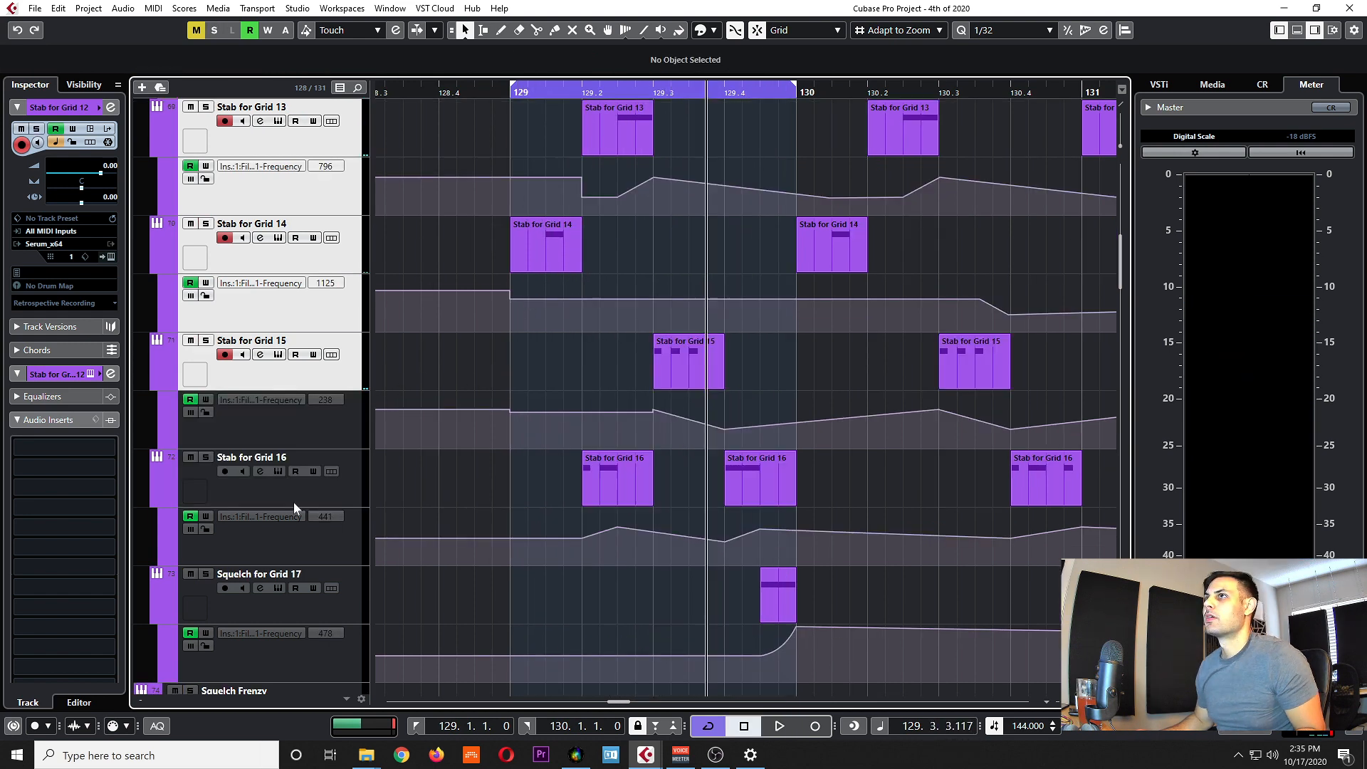
Select Stab for Grid 16, set the cycle range from 129.2 to 129.3 around its first clip, and play it back.
left_click(294, 501)
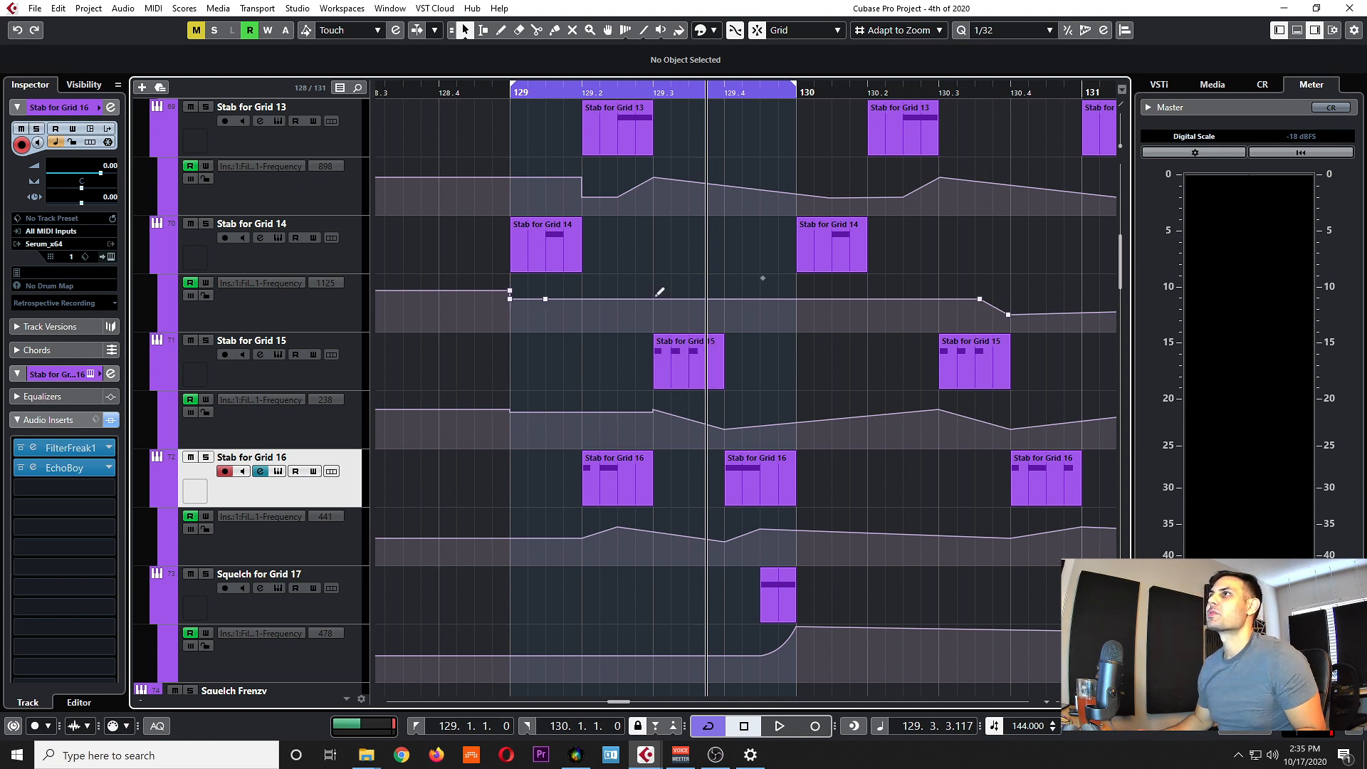
scroll(482, 504, "up", 2)
scroll(605, 527, "up", 3)
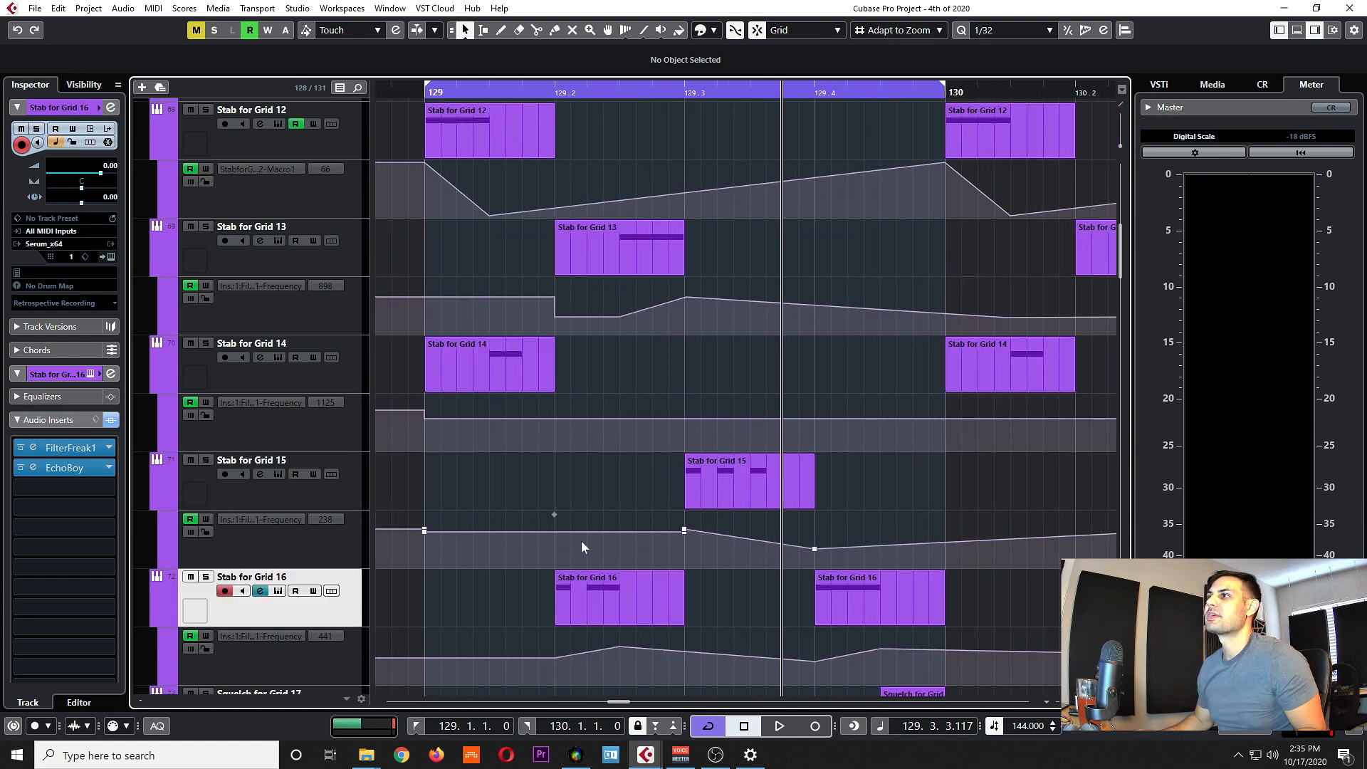
left_click_drag(555, 85, 687, 85)
scroll(748, 270, "down", 1)
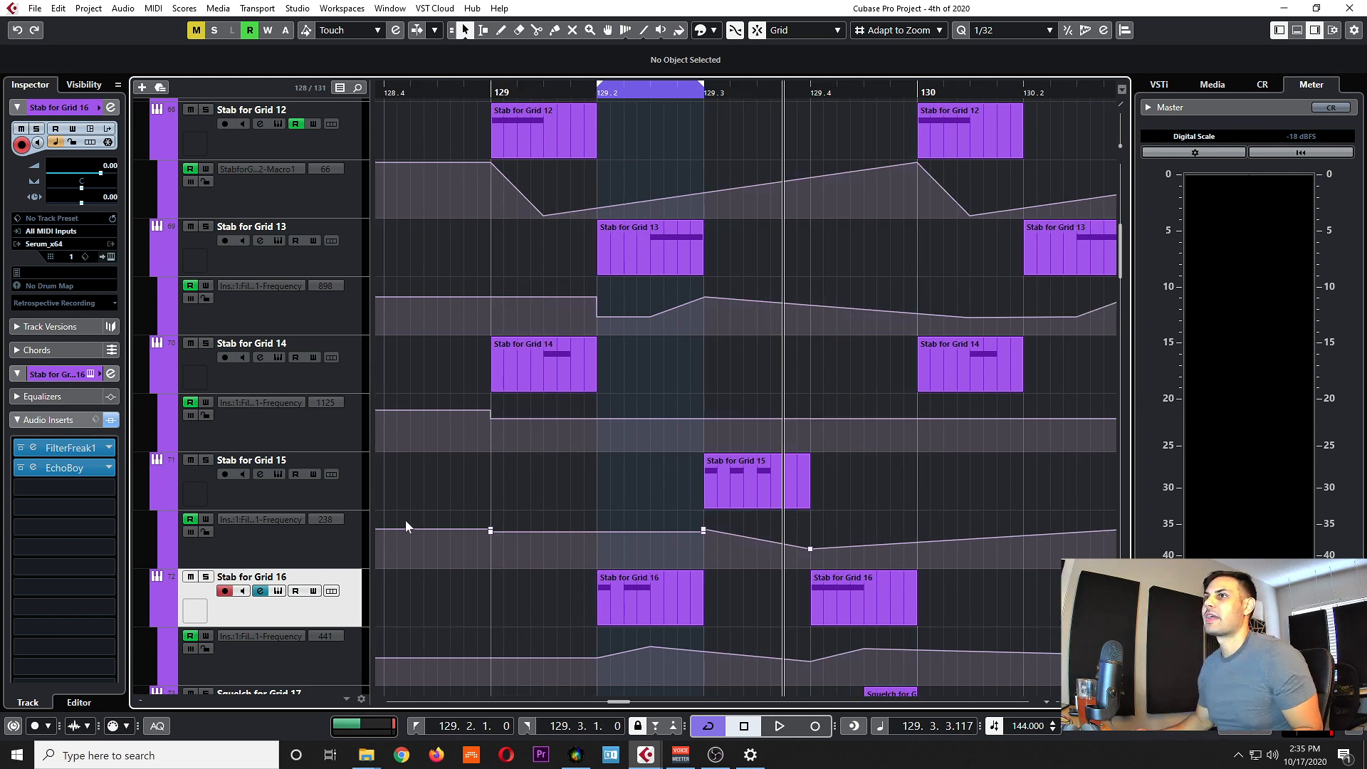
scroll(567, 446, "down", 2)
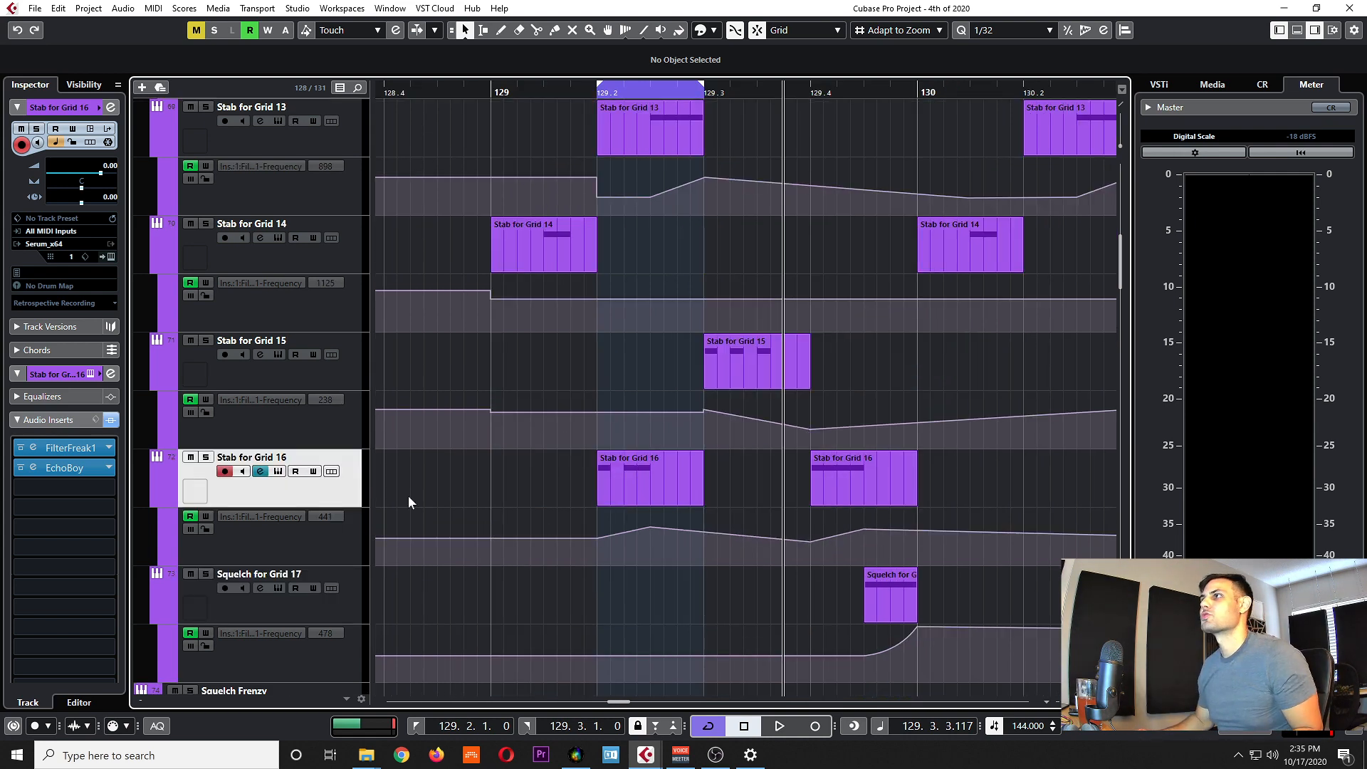
key("space")
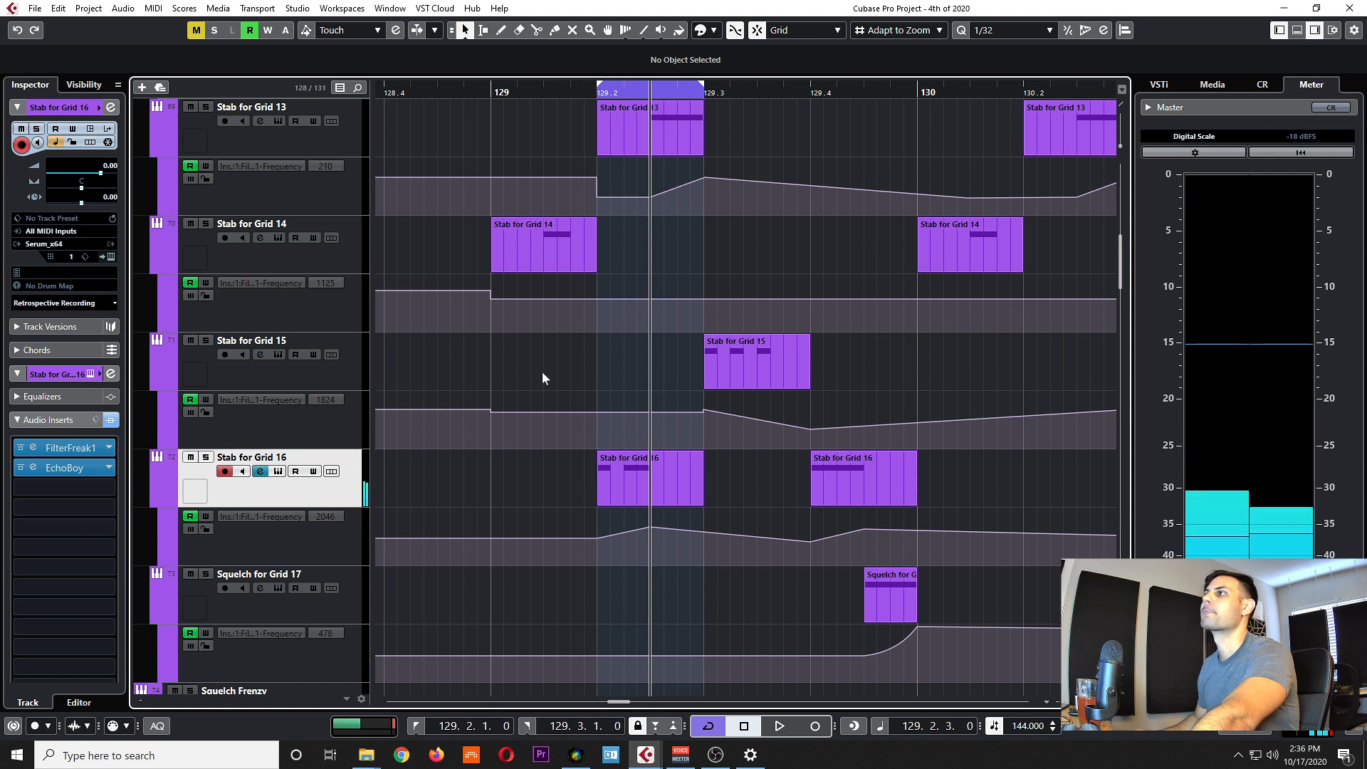
Open the Serum instruments of Stab for Grid 15 and 16 side by side to compare oscillators and filters, and close both.
scroll(498, 374, "down", 2)
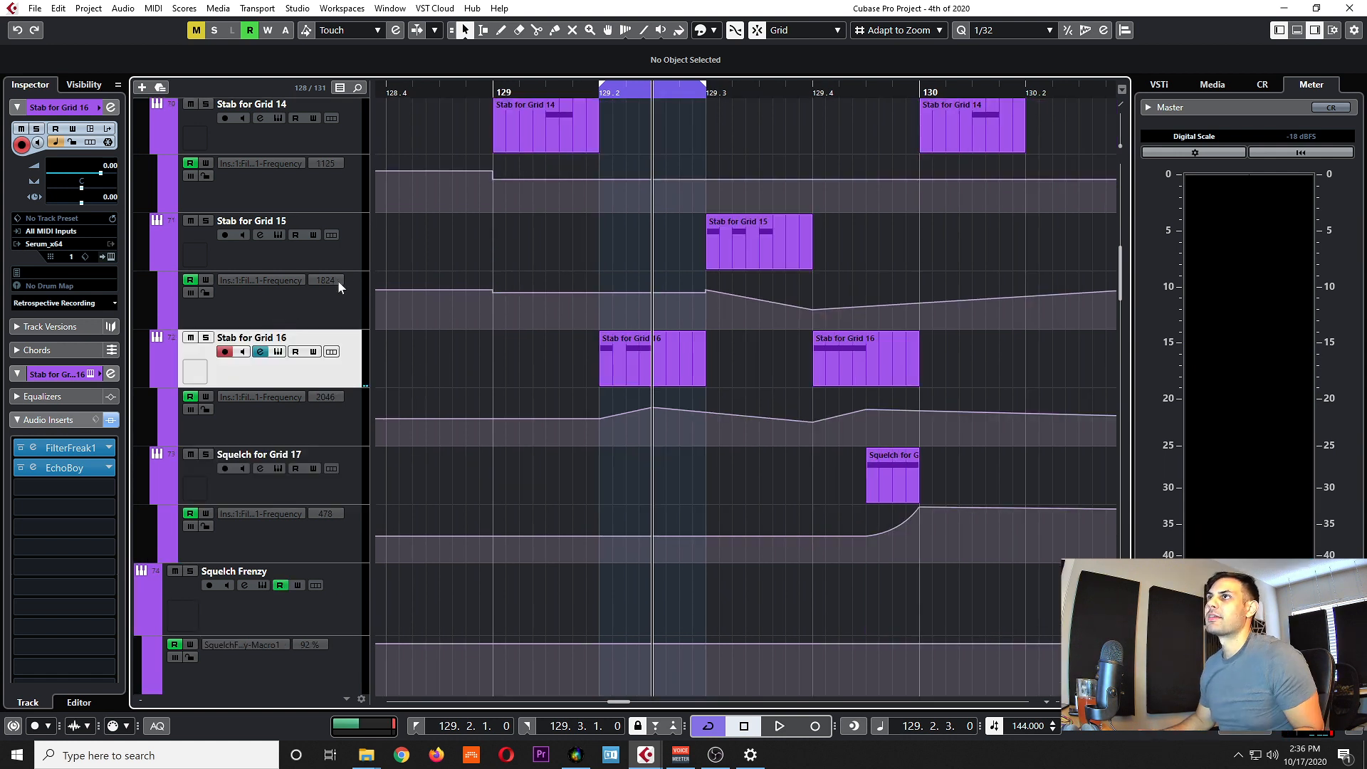
left_click(339, 255)
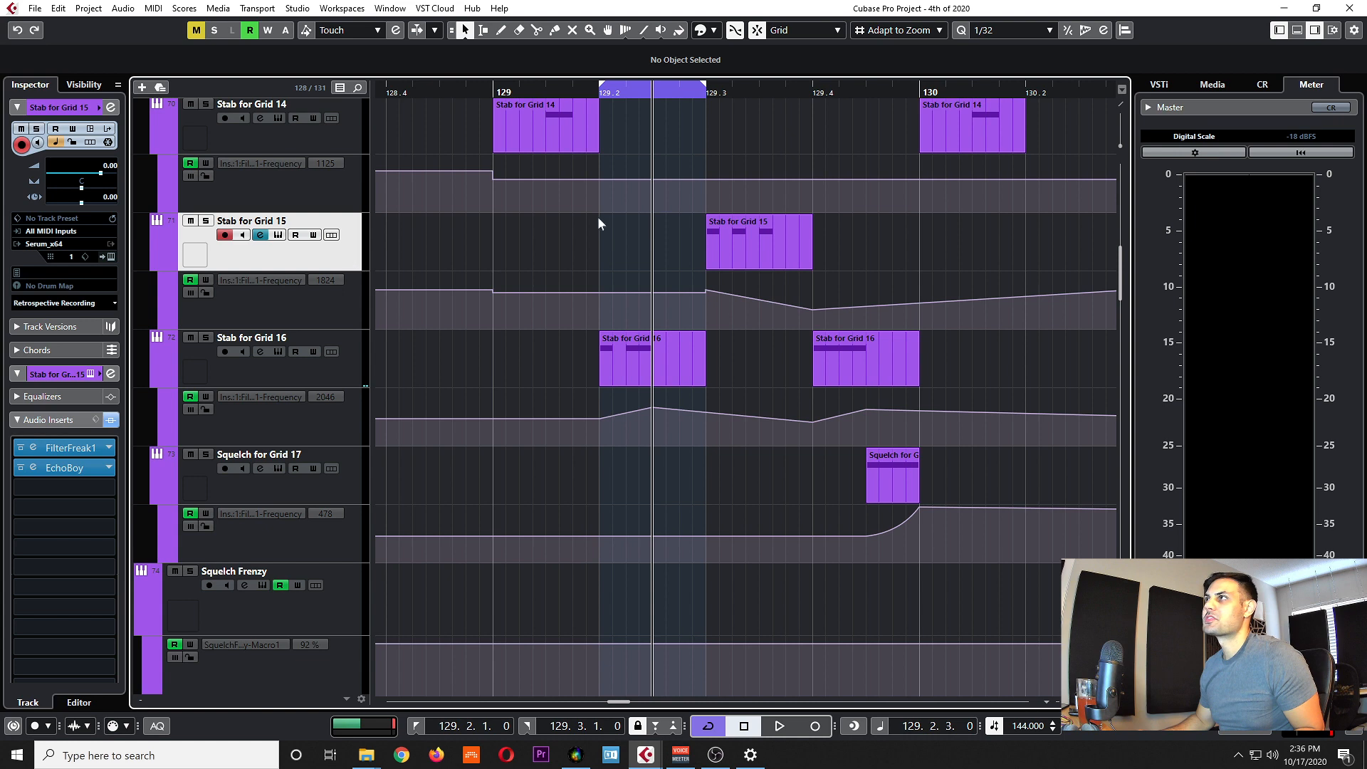
left_click(278, 235)
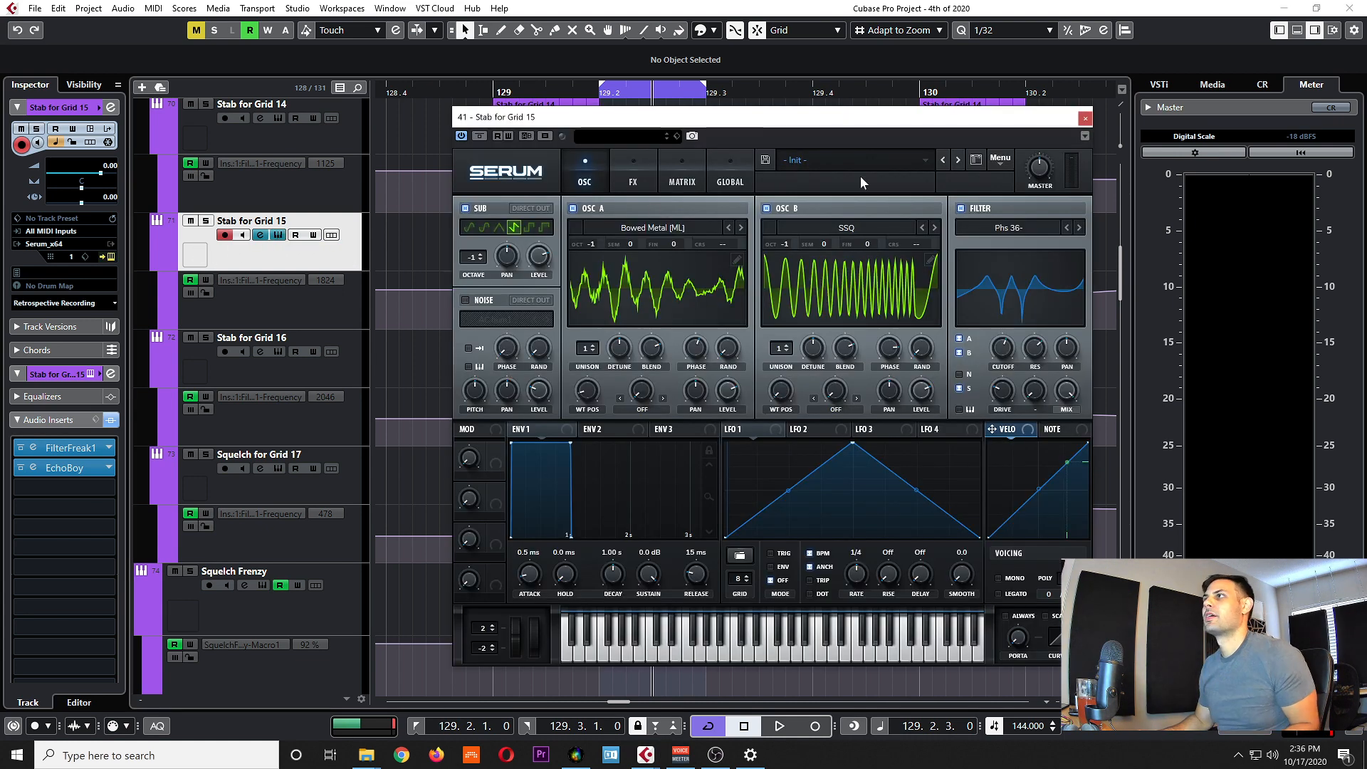
left_click(279, 349)
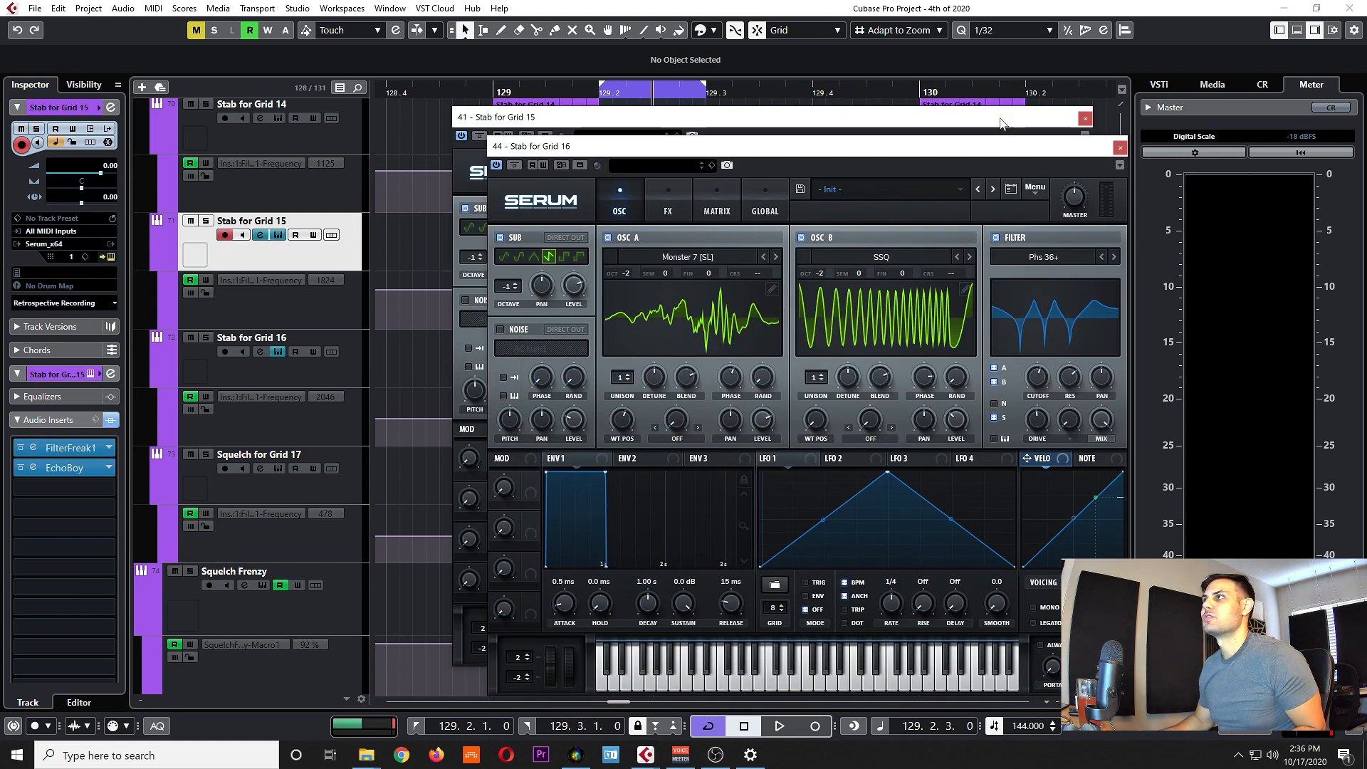
left_click_drag(1011, 152, 588, 144)
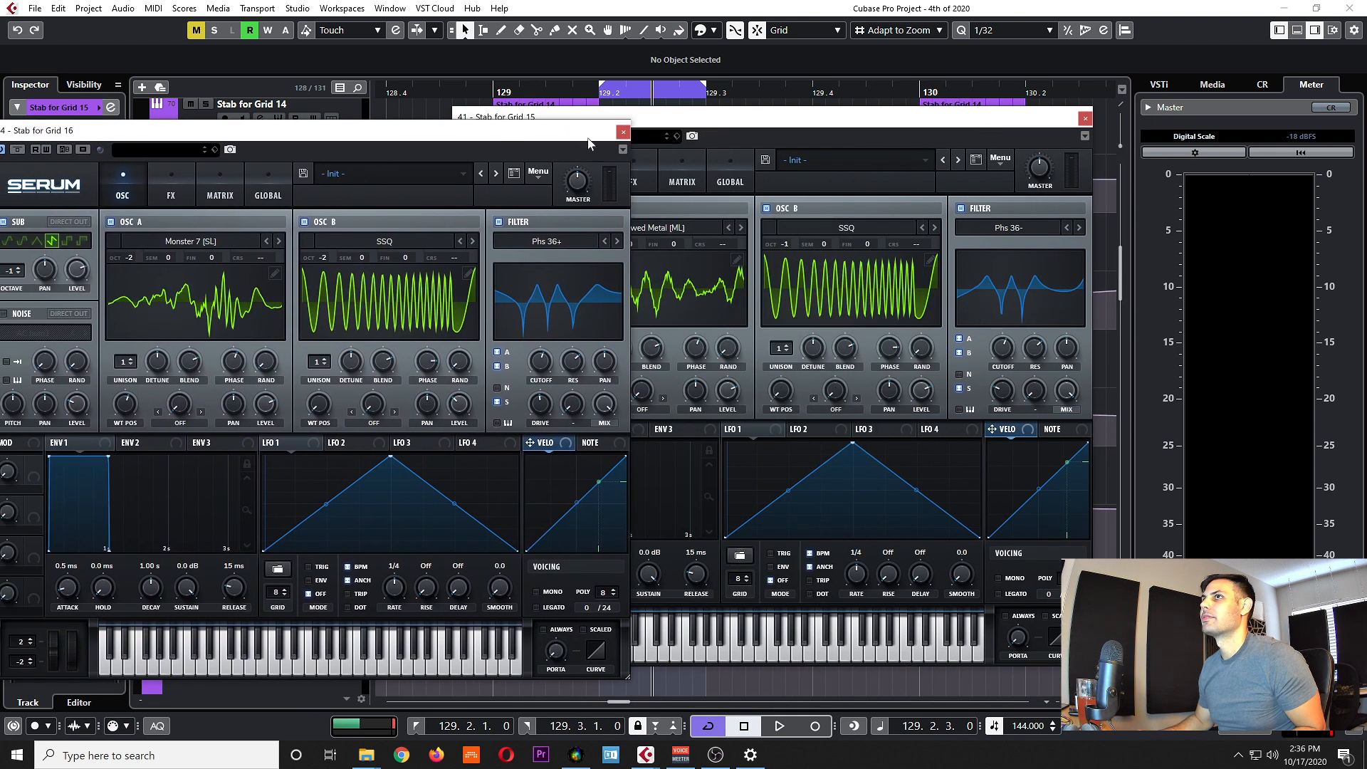
left_click_drag(856, 118, 1043, 122)
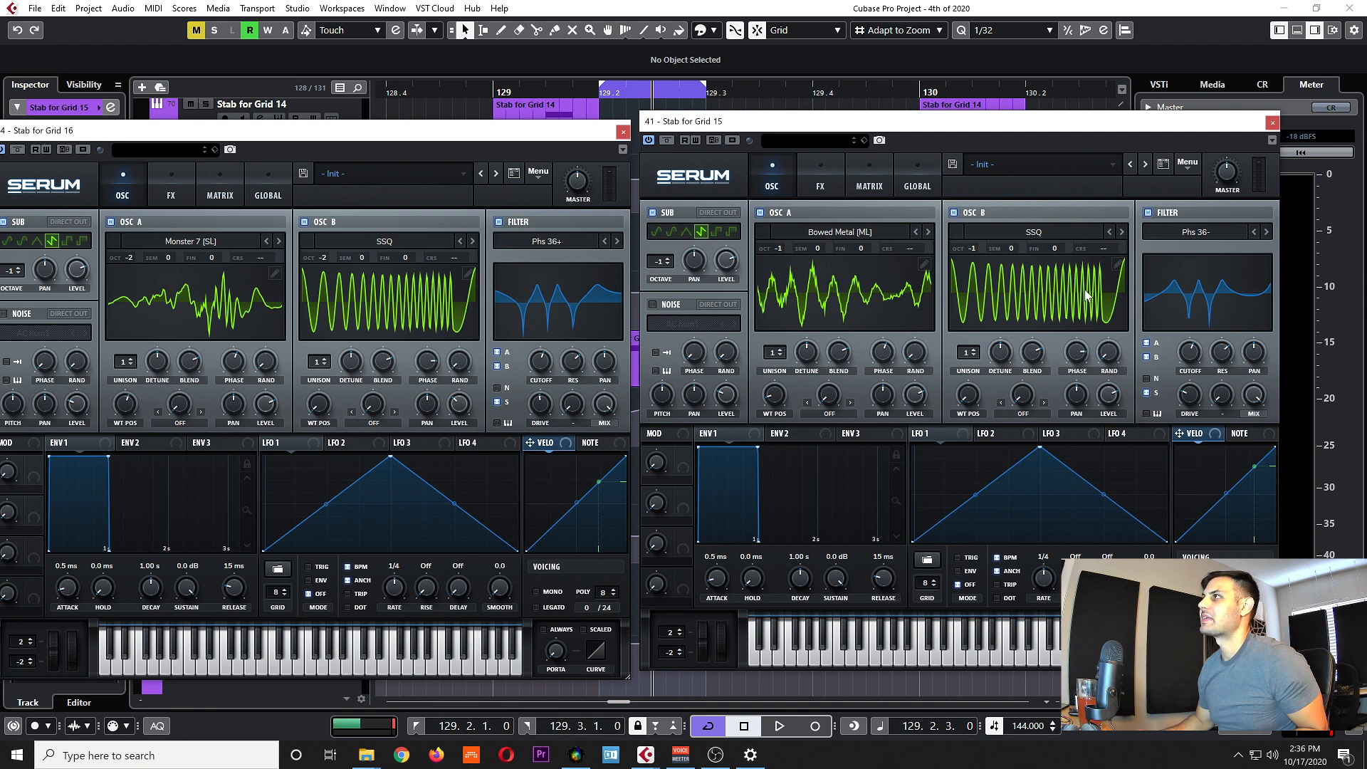
left_click_drag(447, 130, 515, 125)
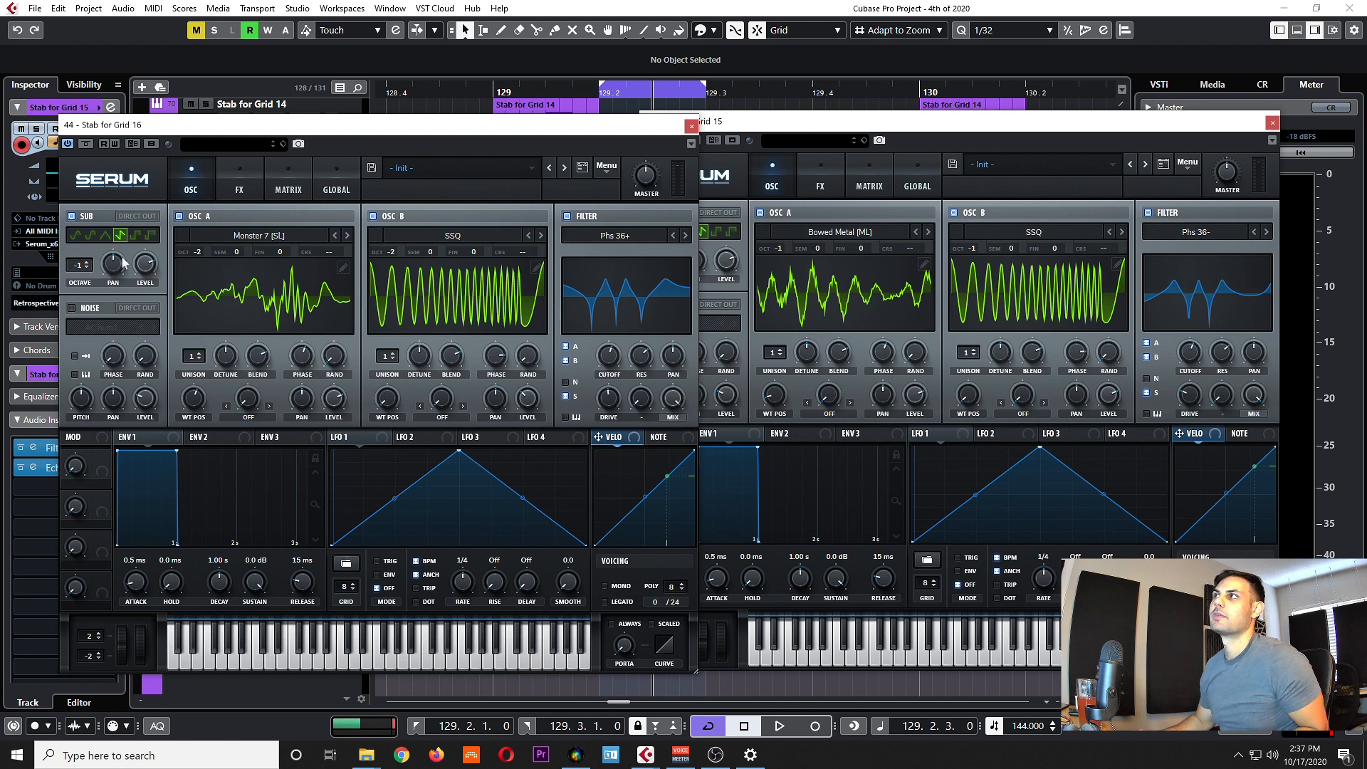
left_click(690, 128)
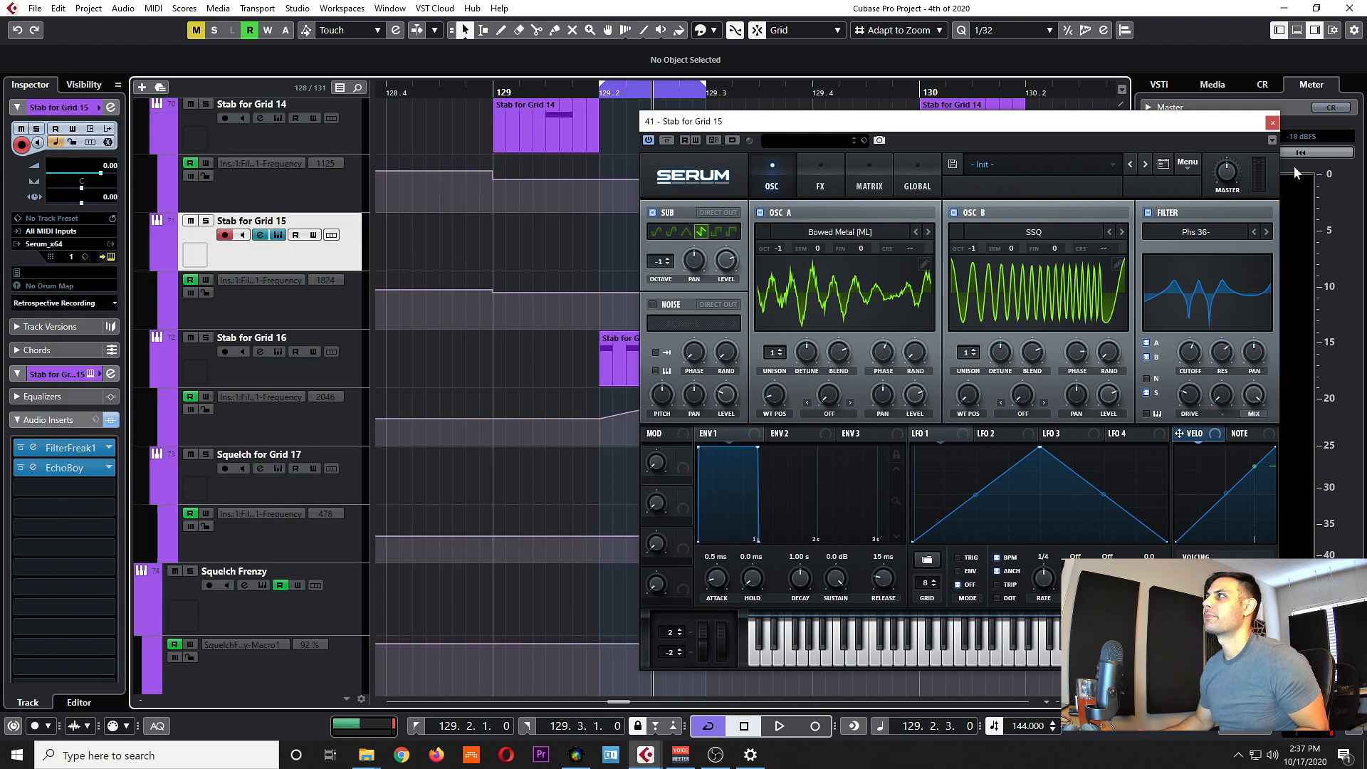
left_click_drag(1279, 124, 1251, 118)
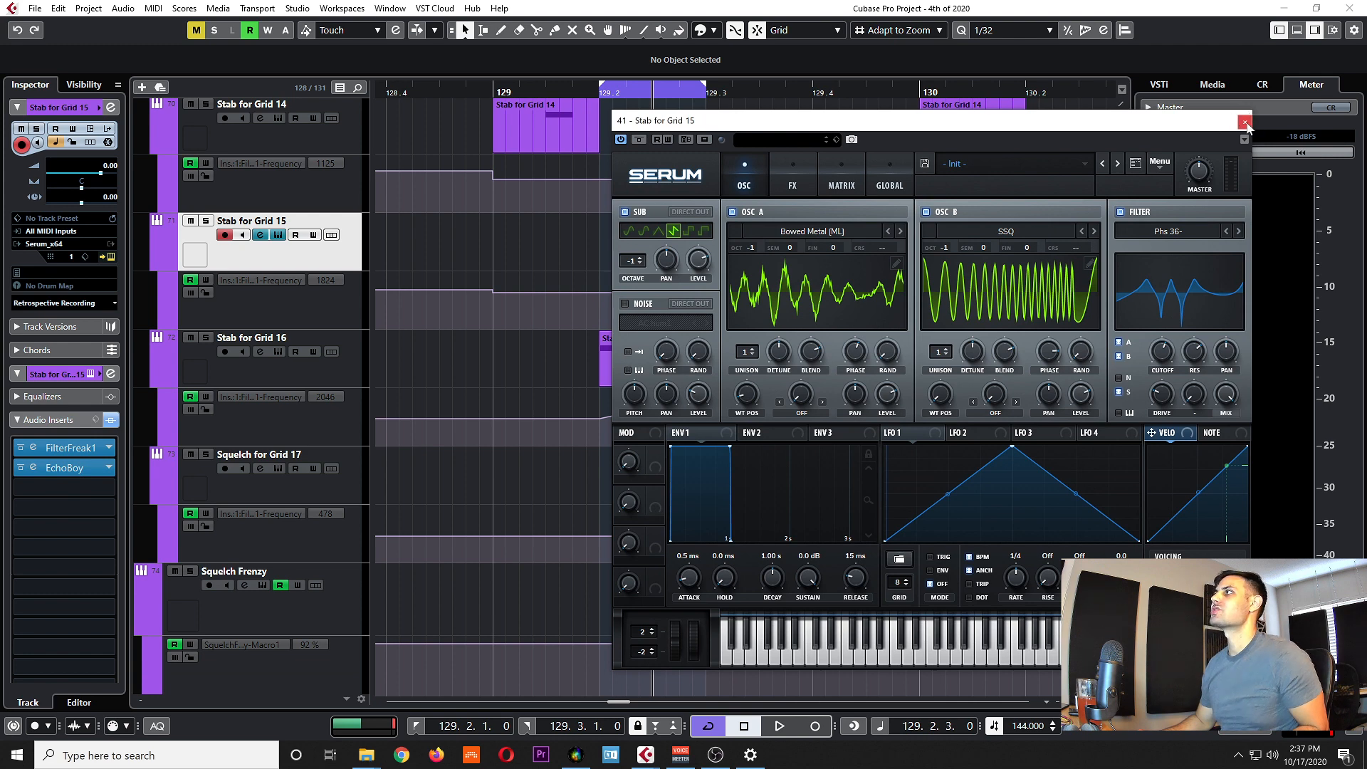
left_click(1244, 121)
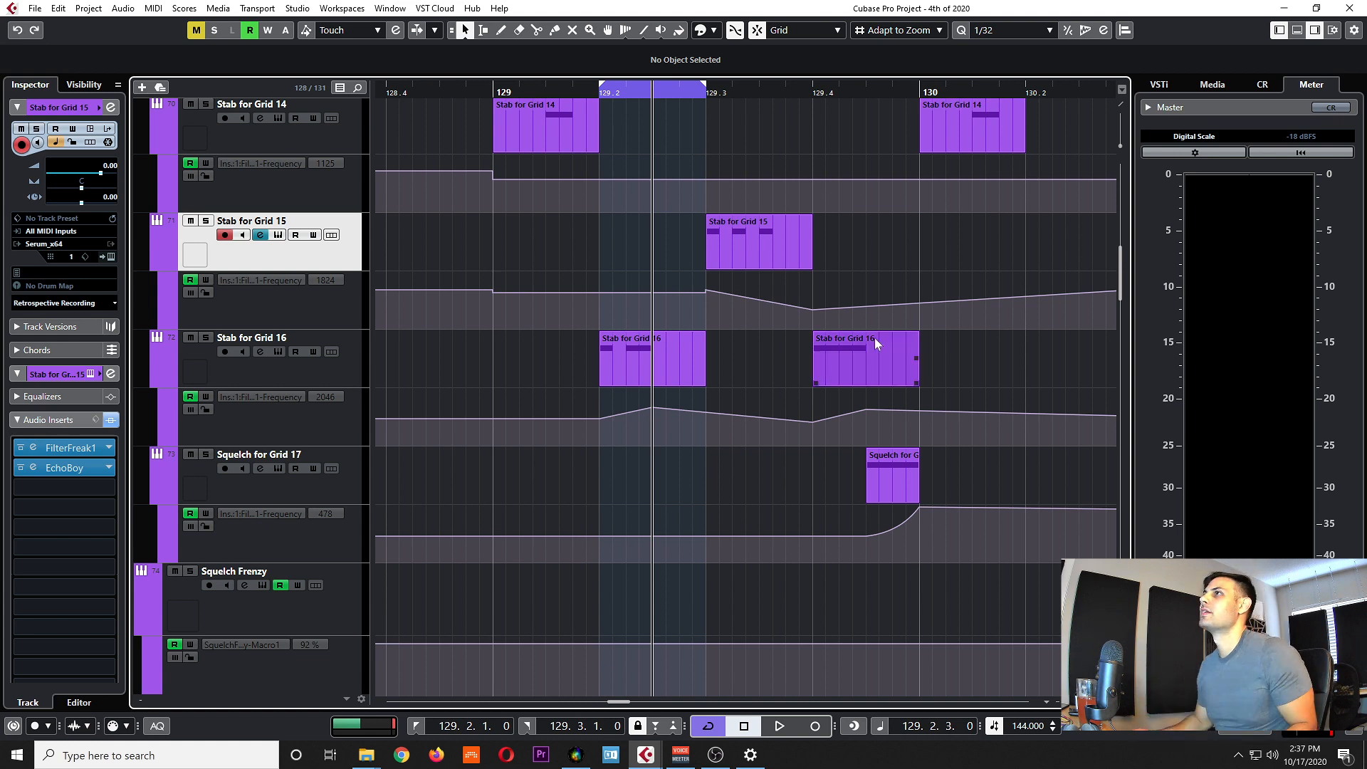
Set the cycle range from 129 to 130 and play Stab for Grid 12 through Stab for Grid 16 soloed together.
scroll(322, 487, "up", 2)
left_click(322, 487)
scroll(326, 505, "up", 3)
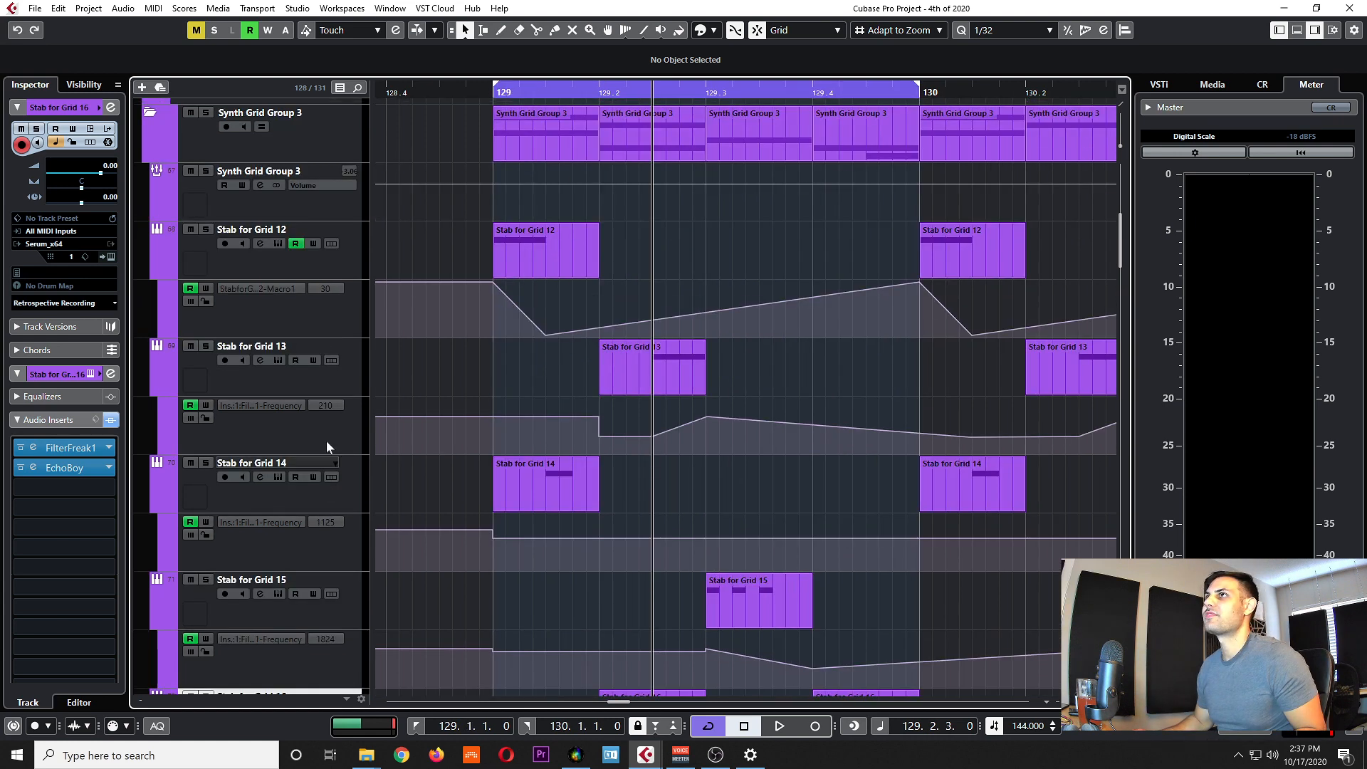
left_click(333, 274, "shift")
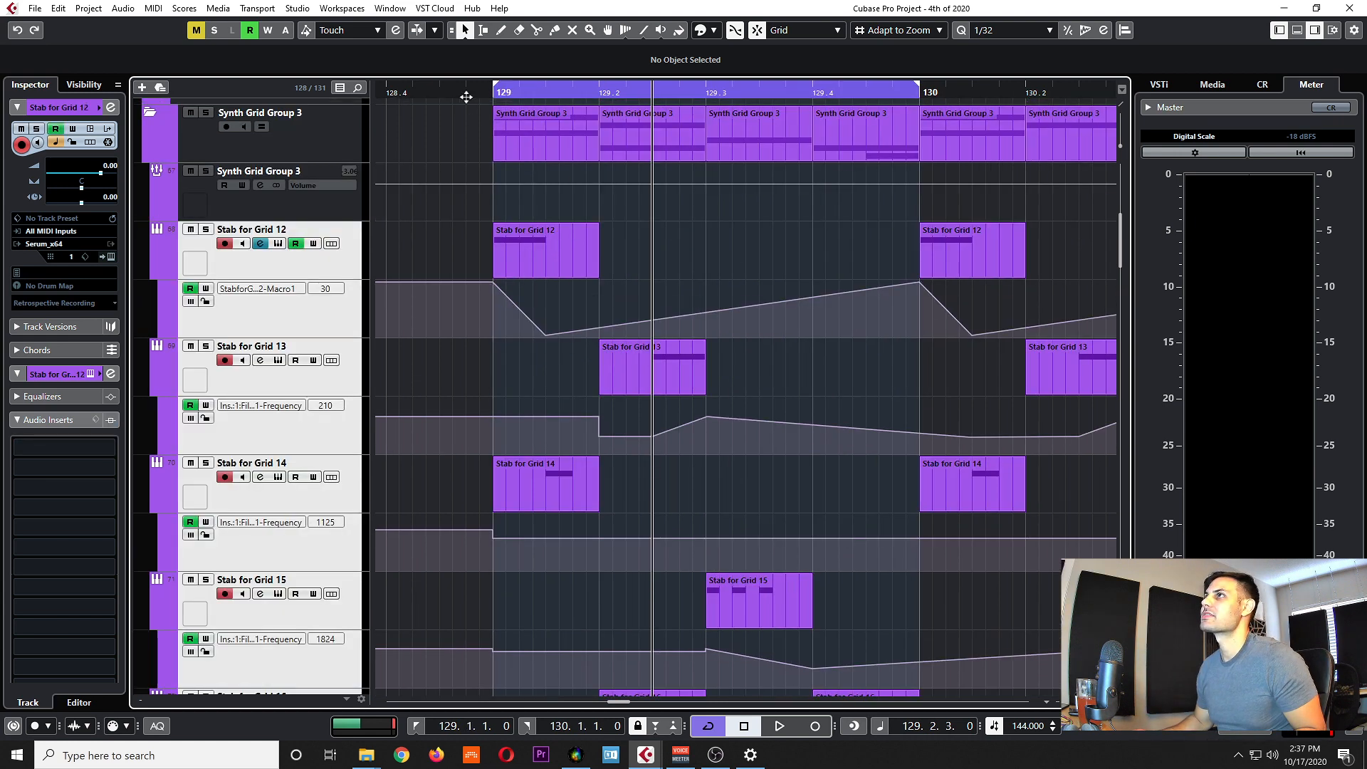
scroll(746, 215, "down", 2)
key("s")
key("space")
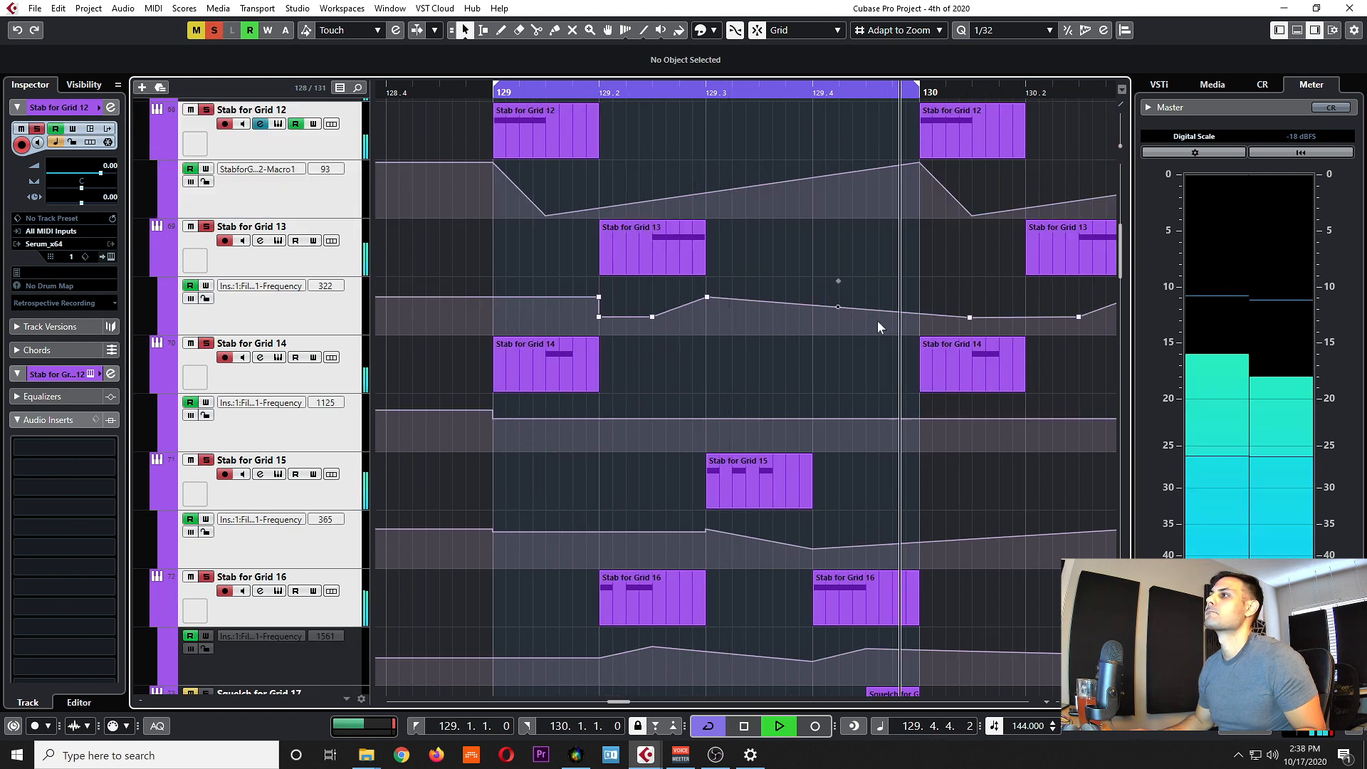
Stop the soloed playback, unsolo the tracks, and select Stab for Grid 16 on its own.
scroll(925, 374, "up", 2)
scroll(925, 378, "down", 3)
scroll(1020, 428, "up", 1)
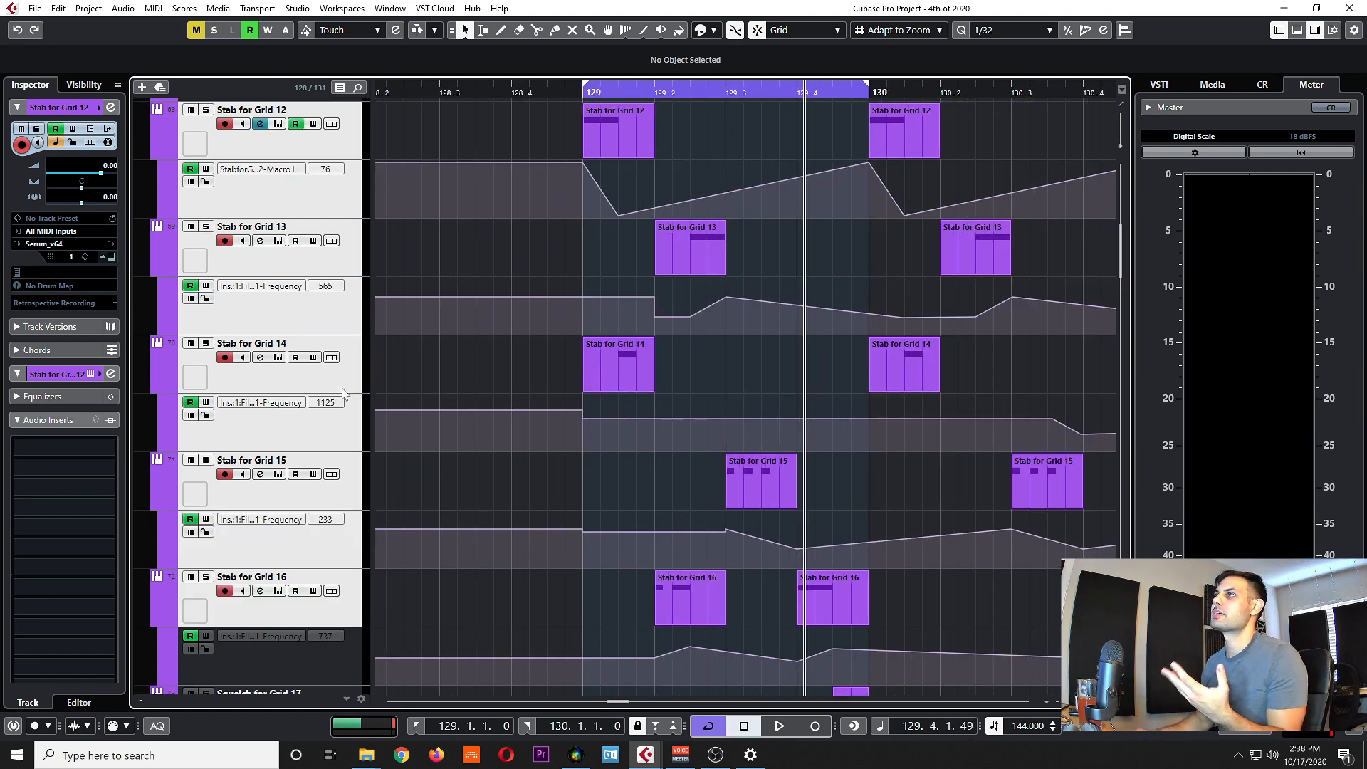
left_click(492, 580)
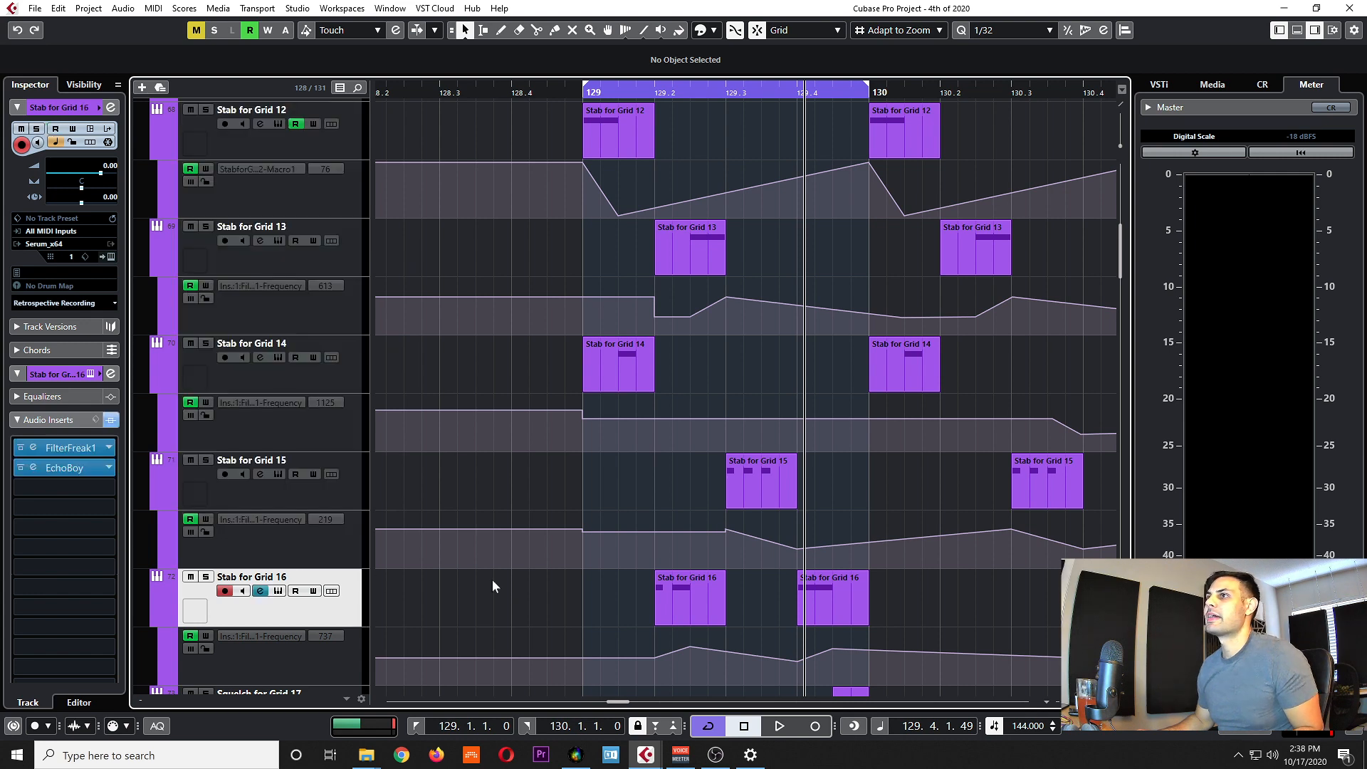
Select Squelch for Grid 17, set the cycle range from 129.3 to 130.3 around its first clip, and play it back soloed.
scroll(516, 576, "down", 1)
scroll(643, 411, "right", 1)
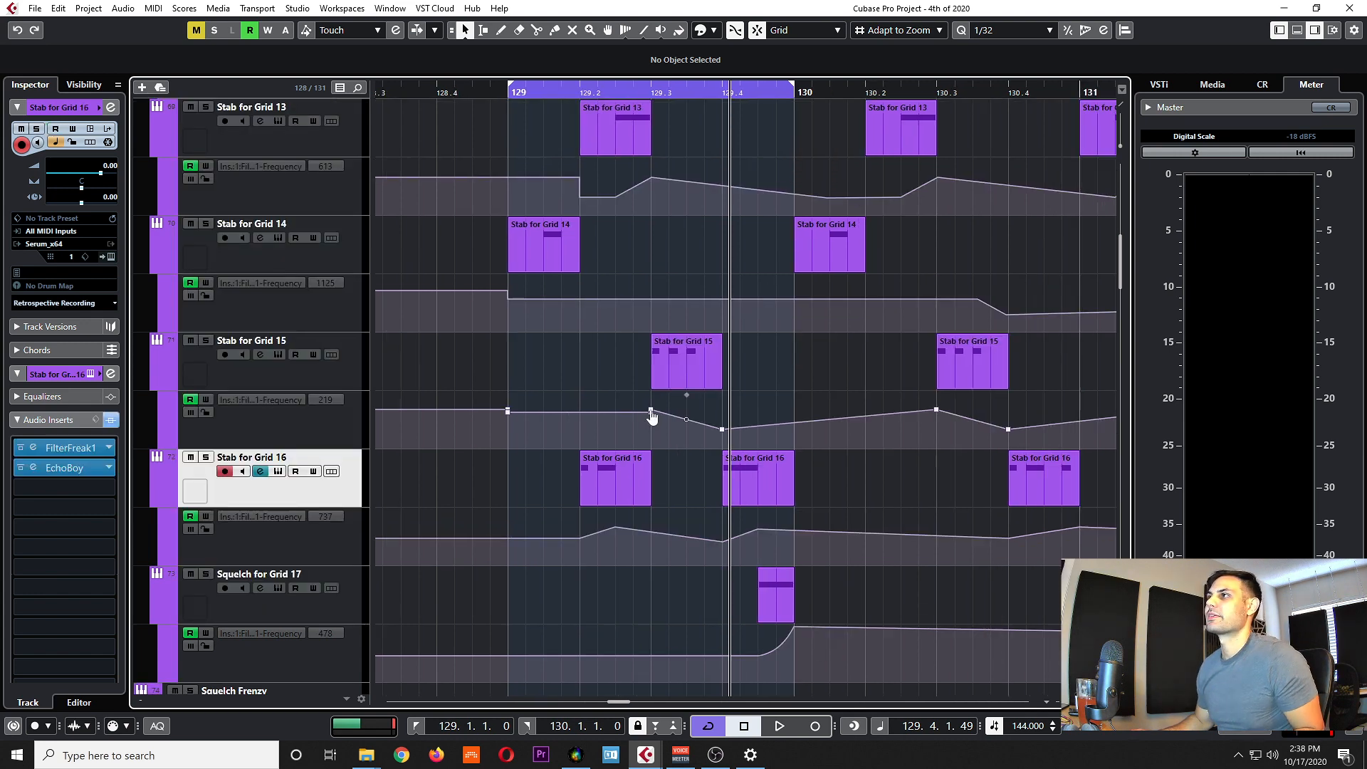
scroll(665, 410, "down", 1)
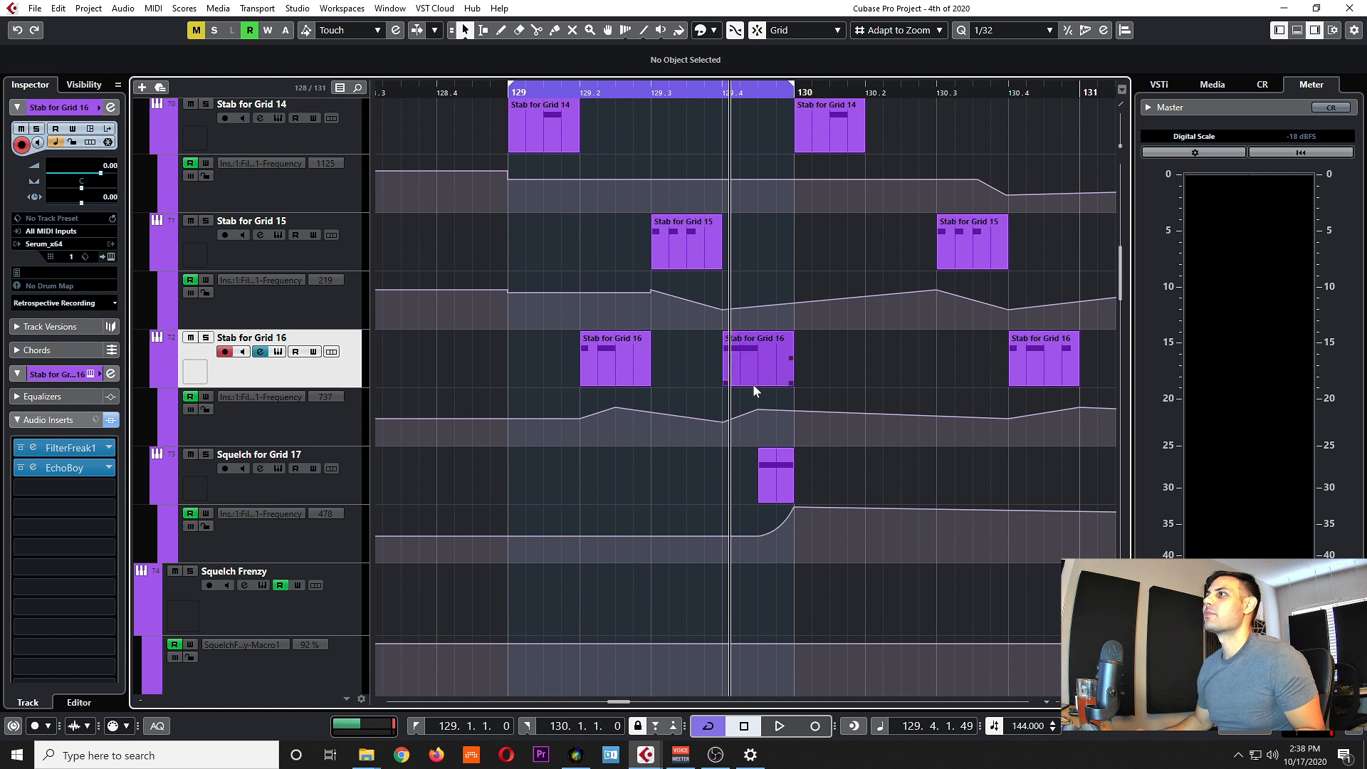
scroll(805, 447, "up", 1)
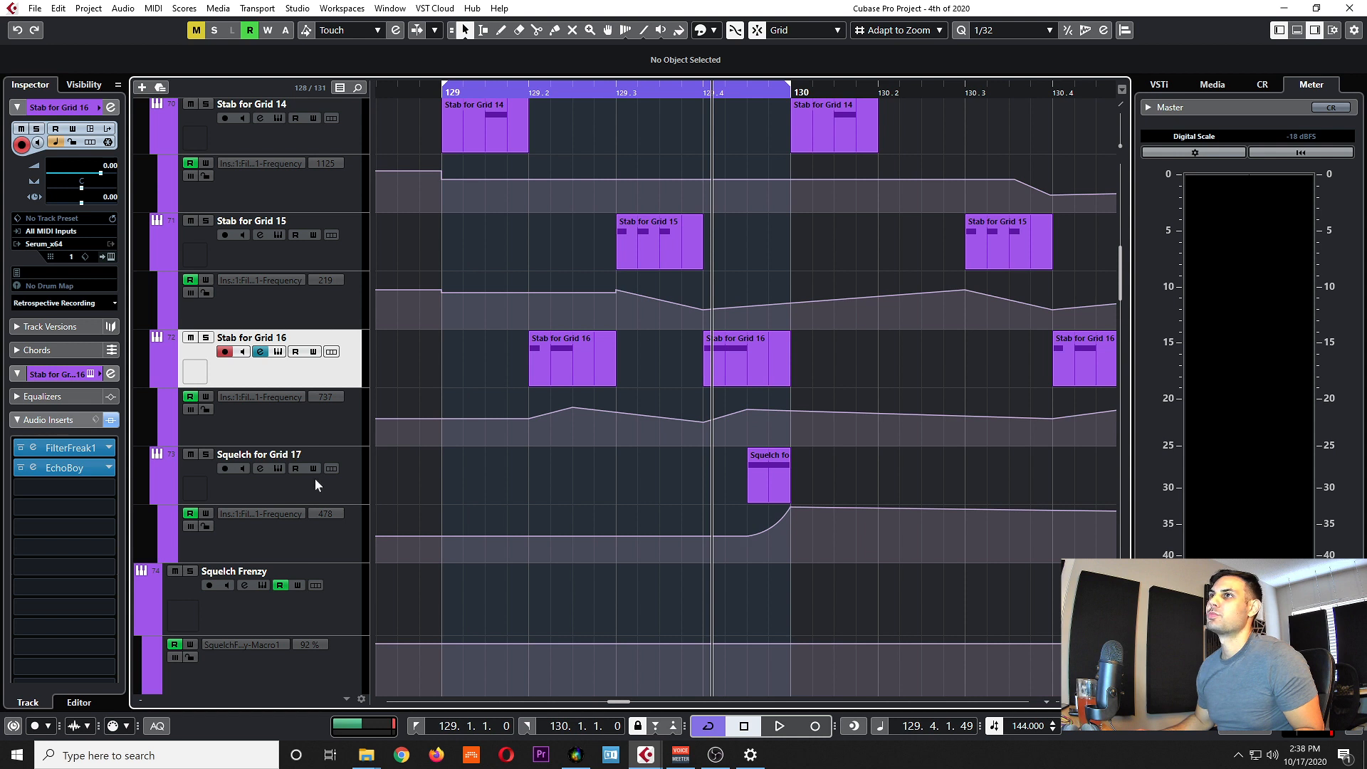
left_click(285, 490)
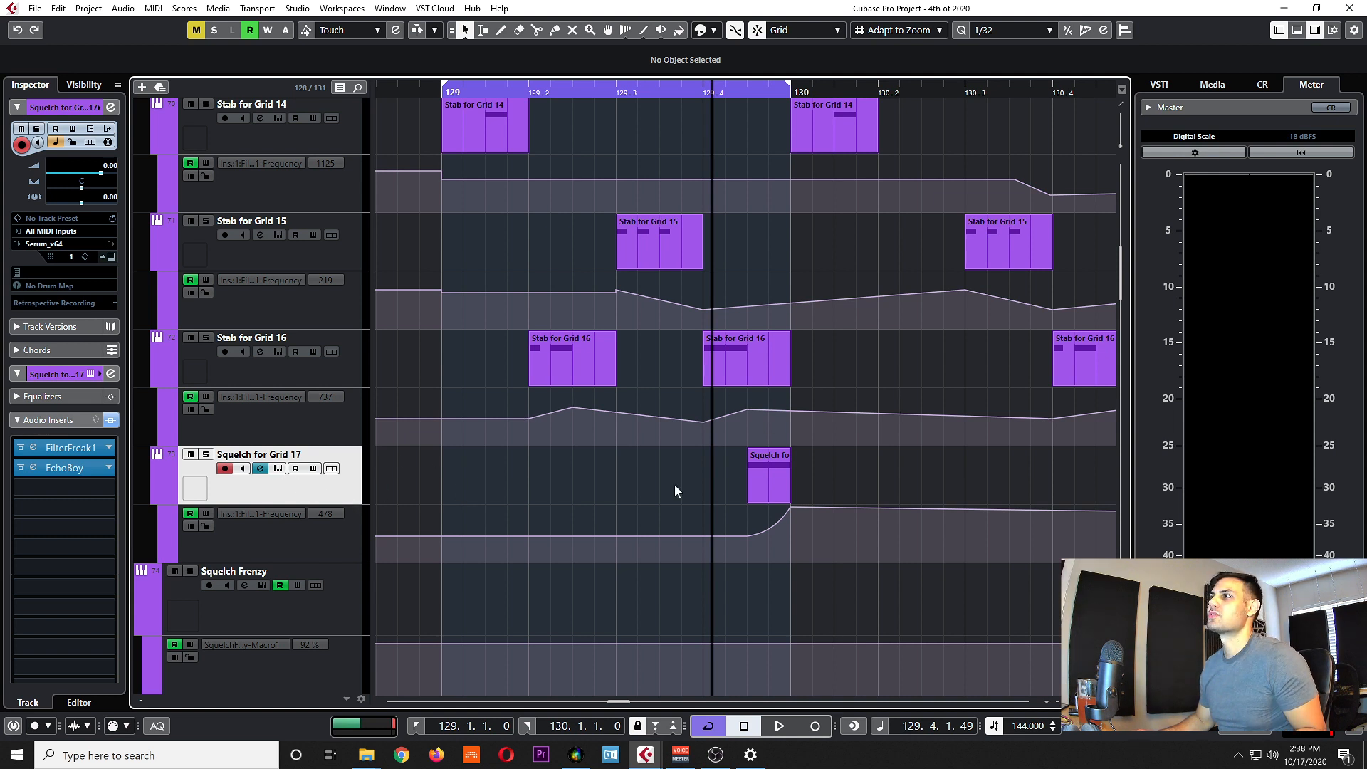
left_click_drag(786, 87, 965, 100)
key("s")
key("space")
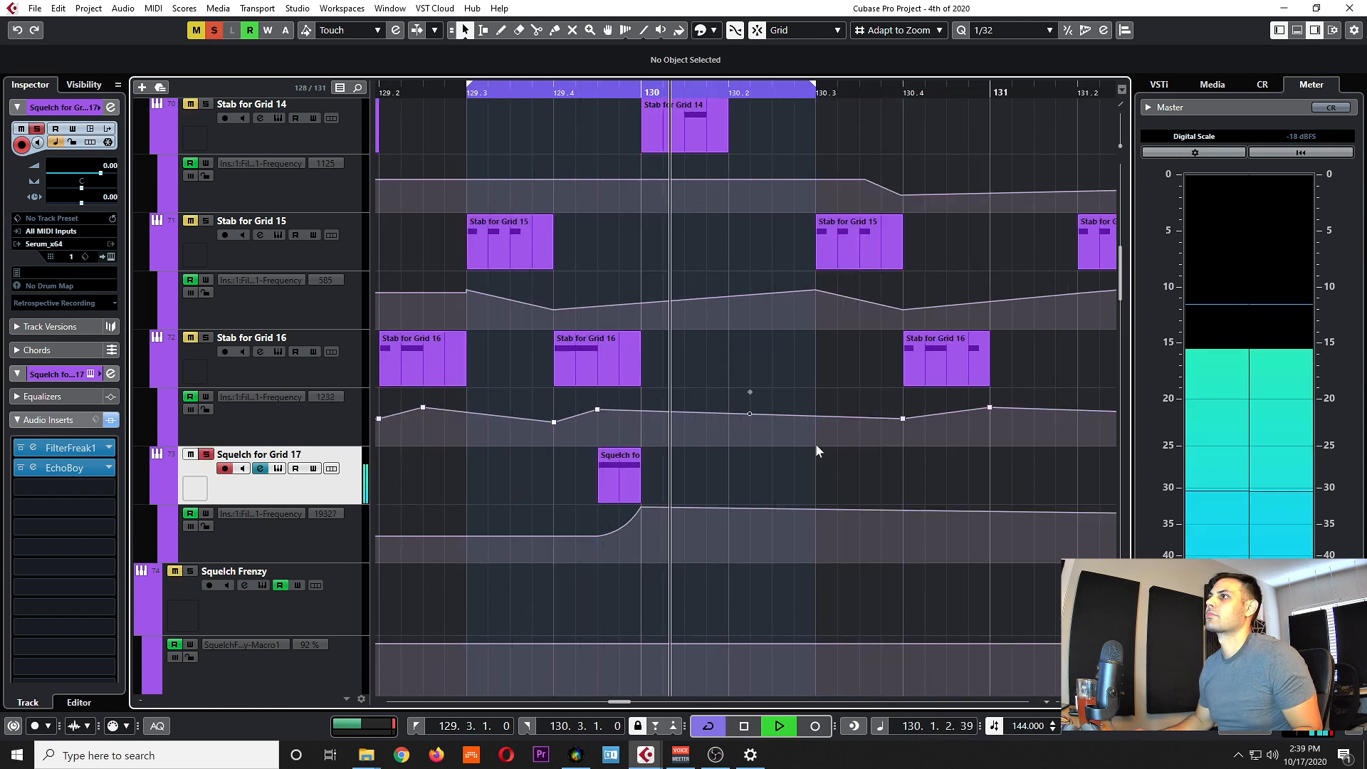
key("g")
key("g")
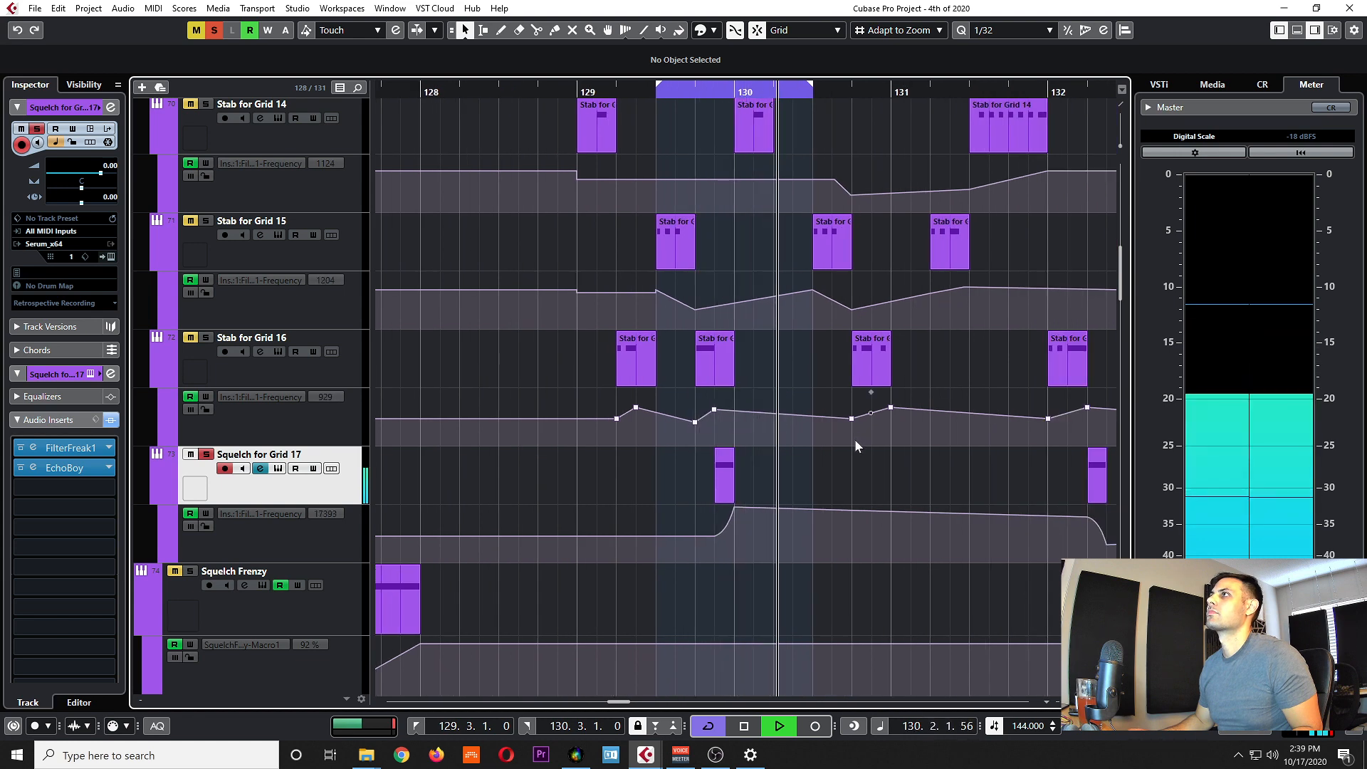
key("space")
Set the cycle range from 129 to 130 and review the Stab for Grid clips and filter automation within it.
scroll(748, 448, "up", 2)
left_click_drag(578, 86, 733, 87)
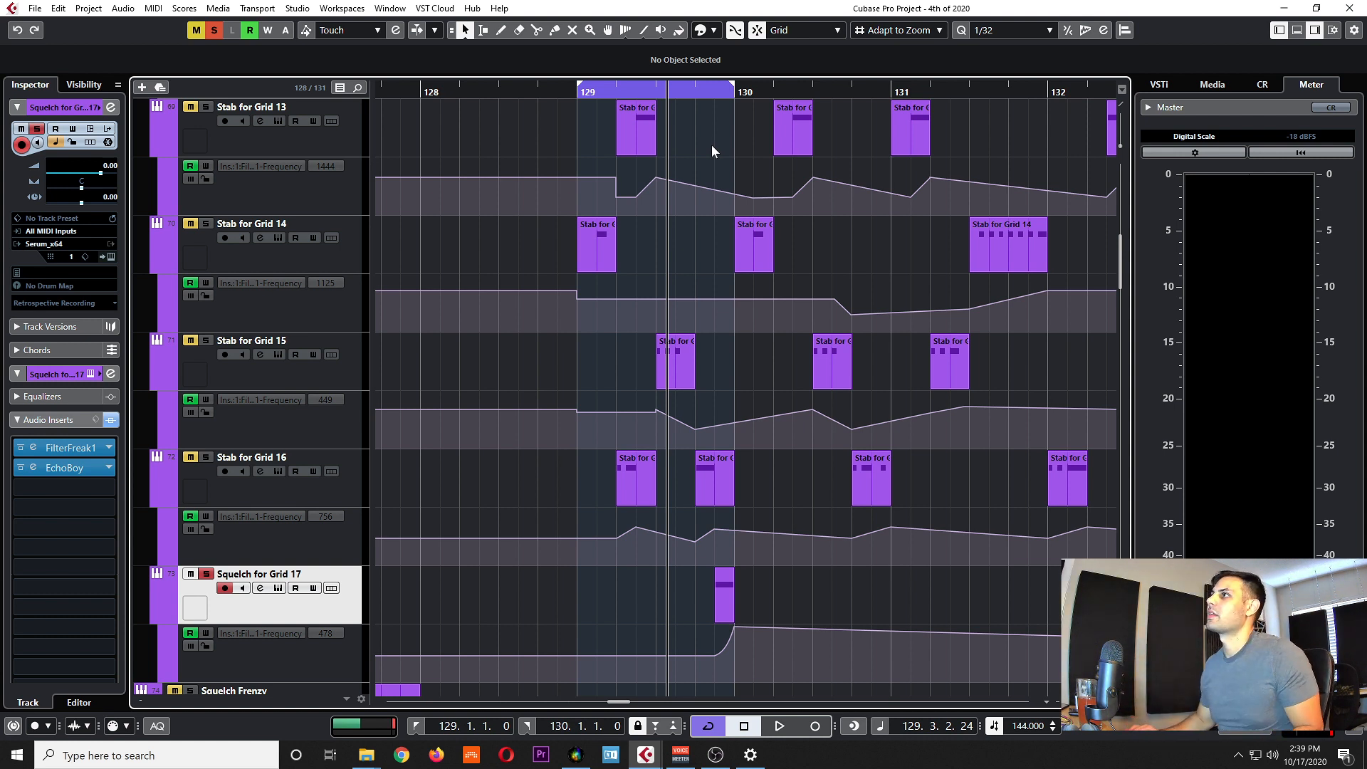
scroll(754, 340, "right", 1)
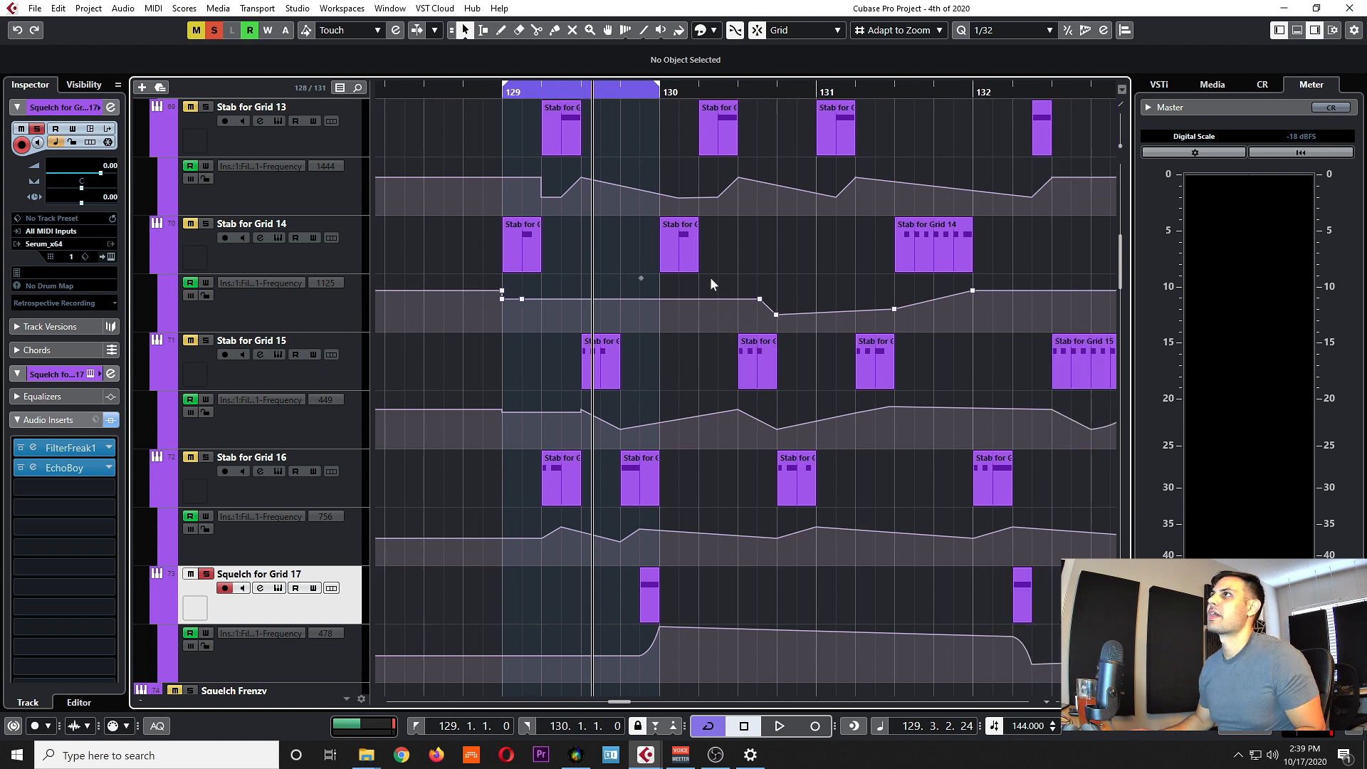
scroll(798, 353, "up", 1)
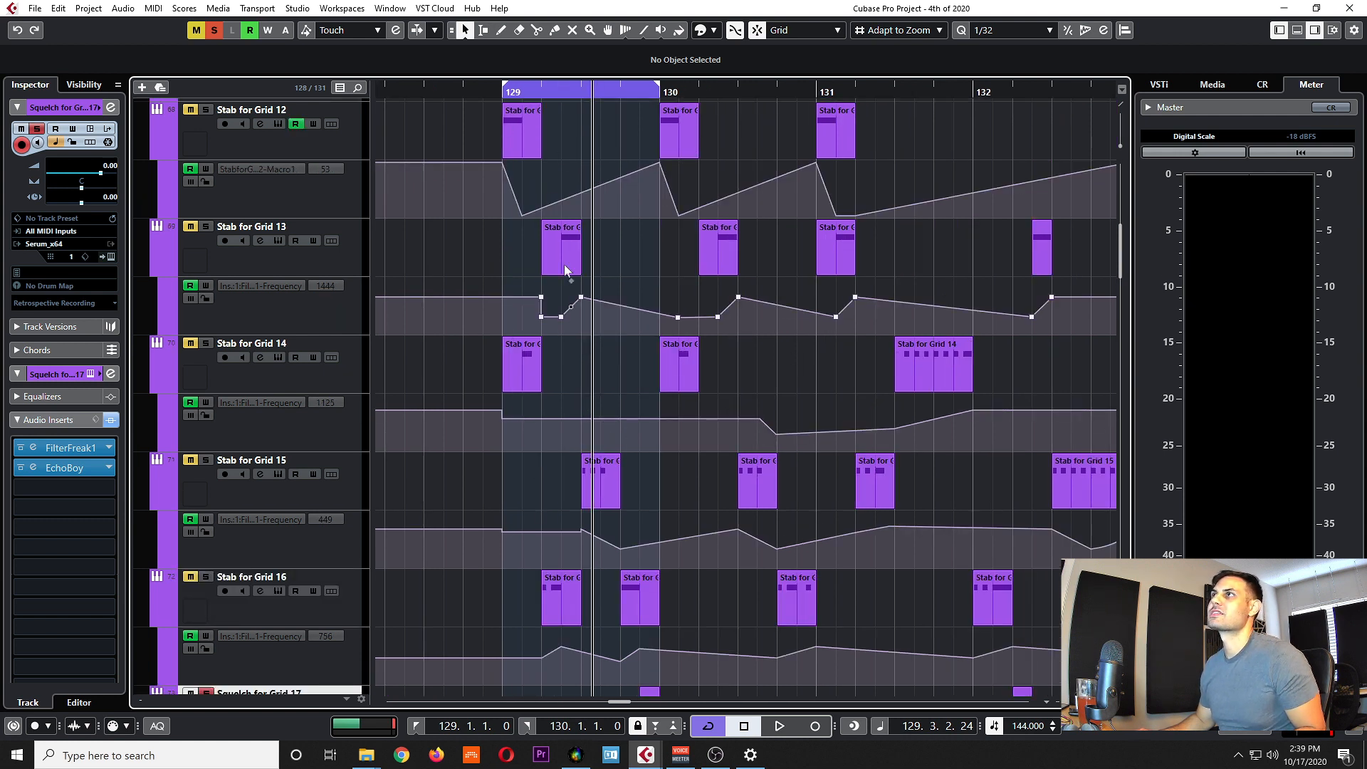
Extend the end of the cycle range to bar 133 to cover the four-bar stab pattern.
scroll(740, 259, "down", 6)
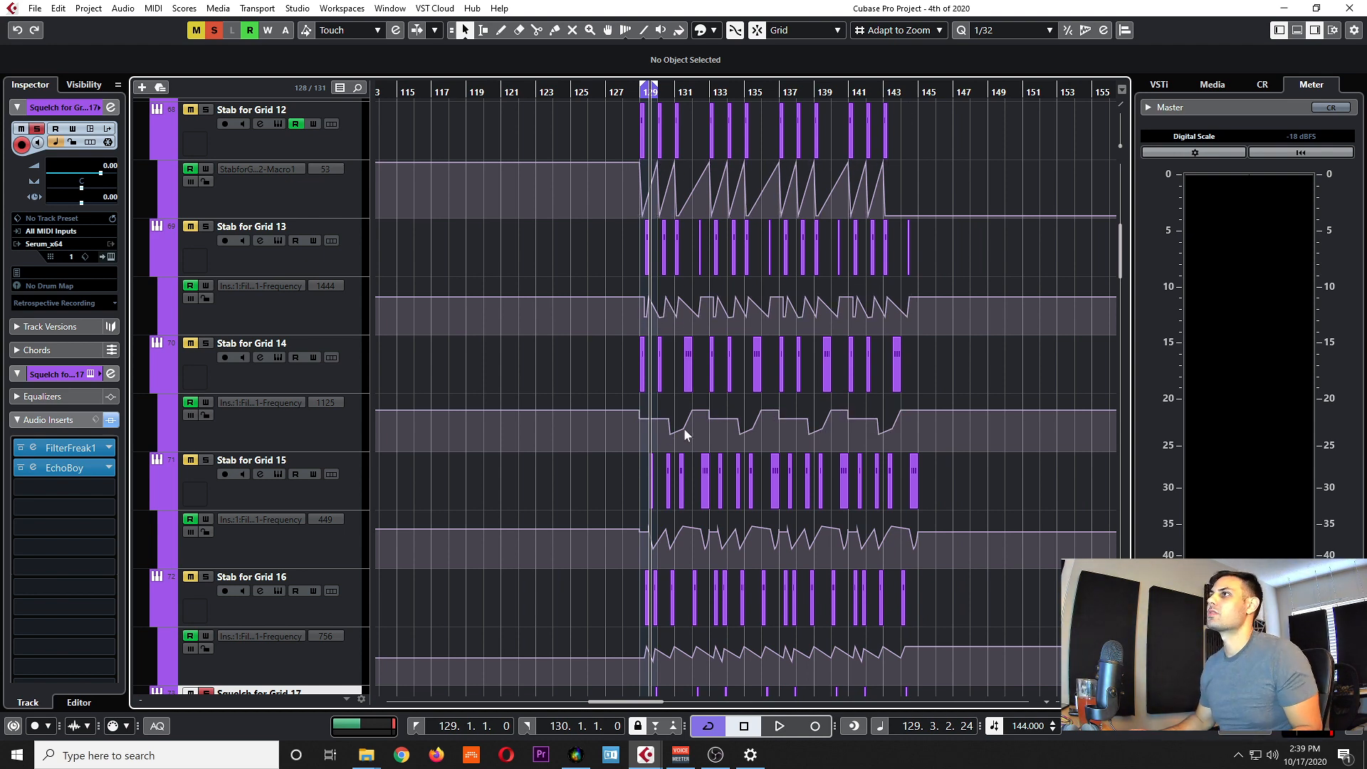
scroll(653, 446, "up", 4)
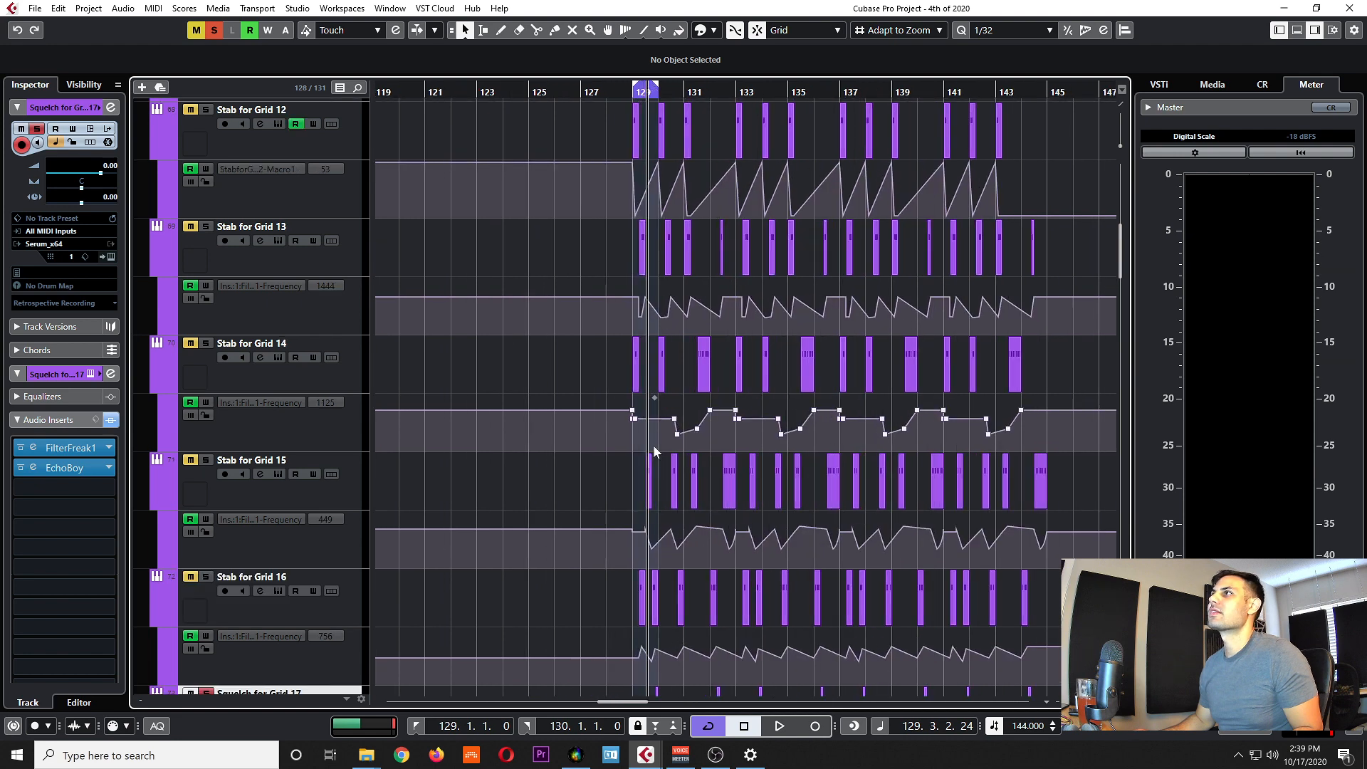
scroll(720, 349, "up", 2)
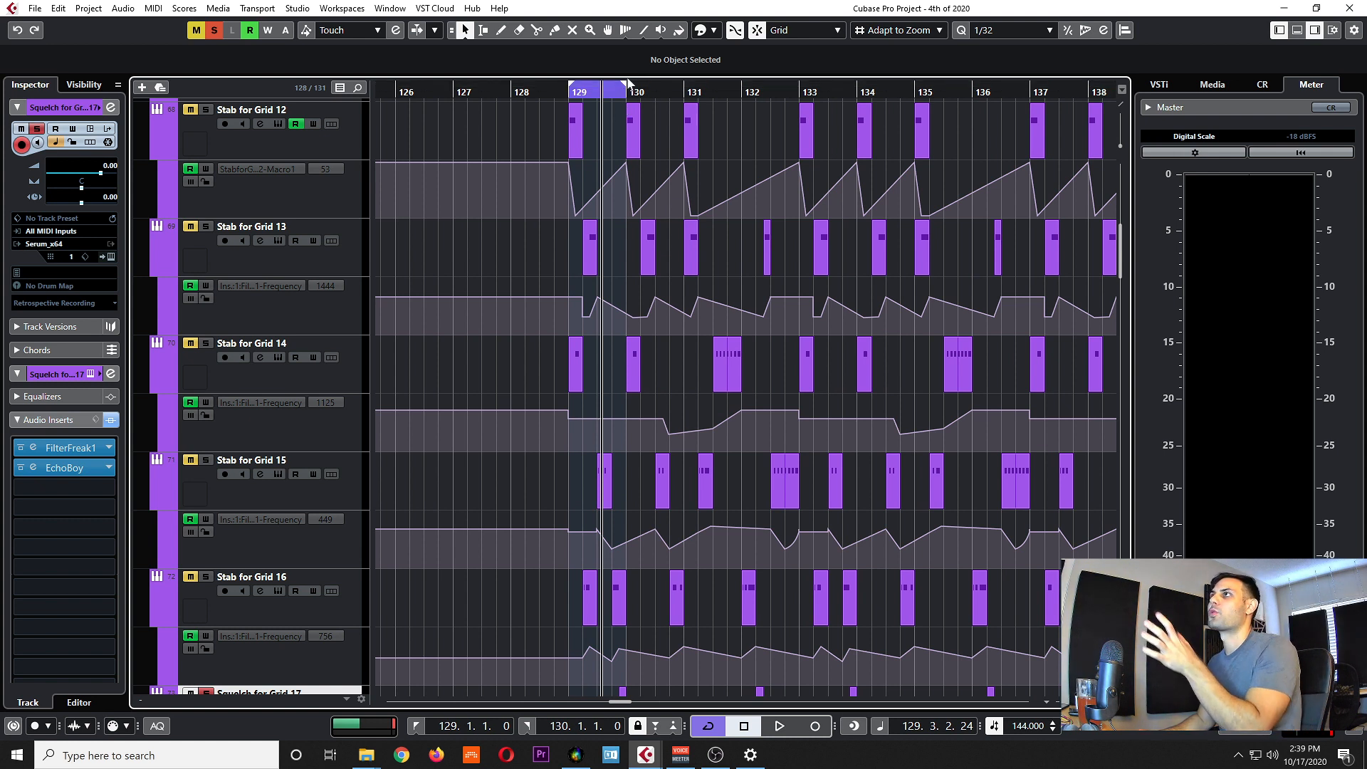
left_click_drag(623, 93, 797, 91)
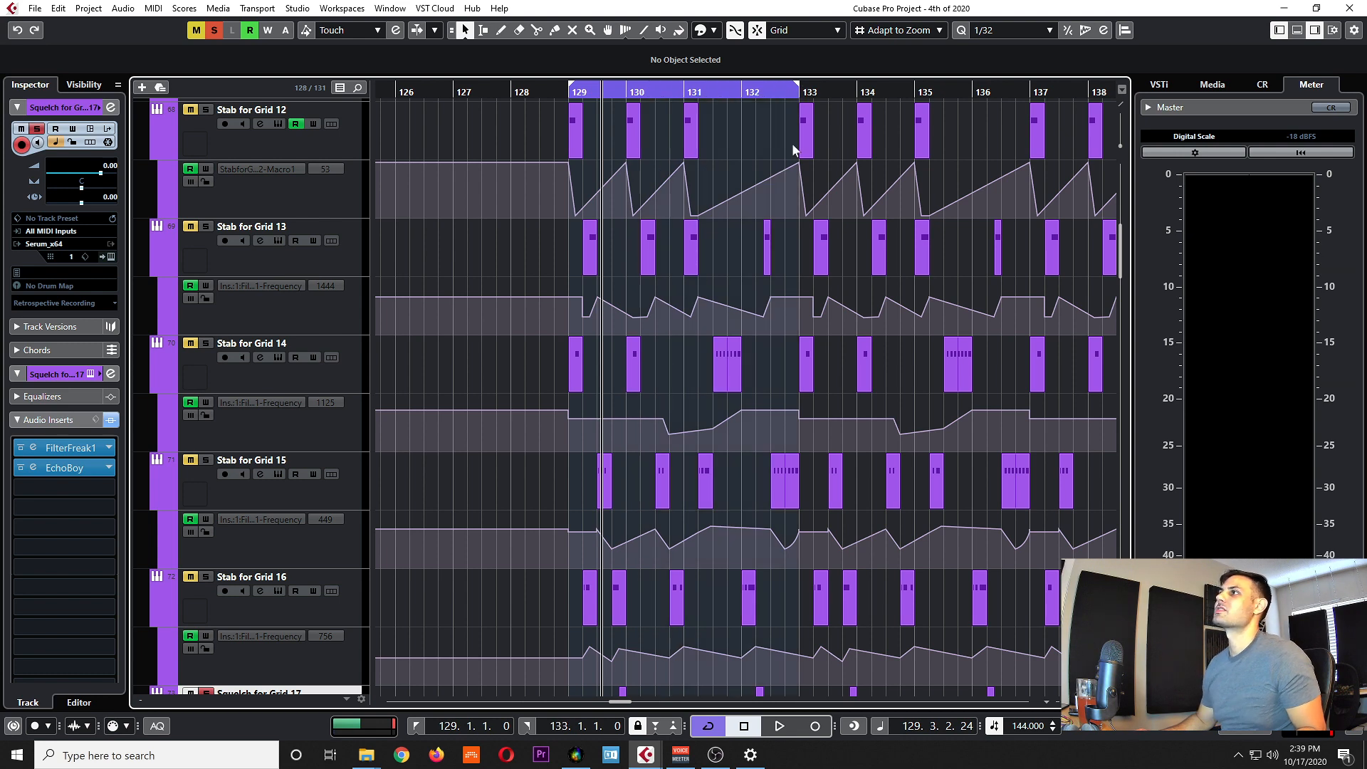
Open the Serum instrument of Squelch for Grid 17 together with its FilterFreak1 insert to inspect the patch and filter.
scroll(762, 259, "down", 2)
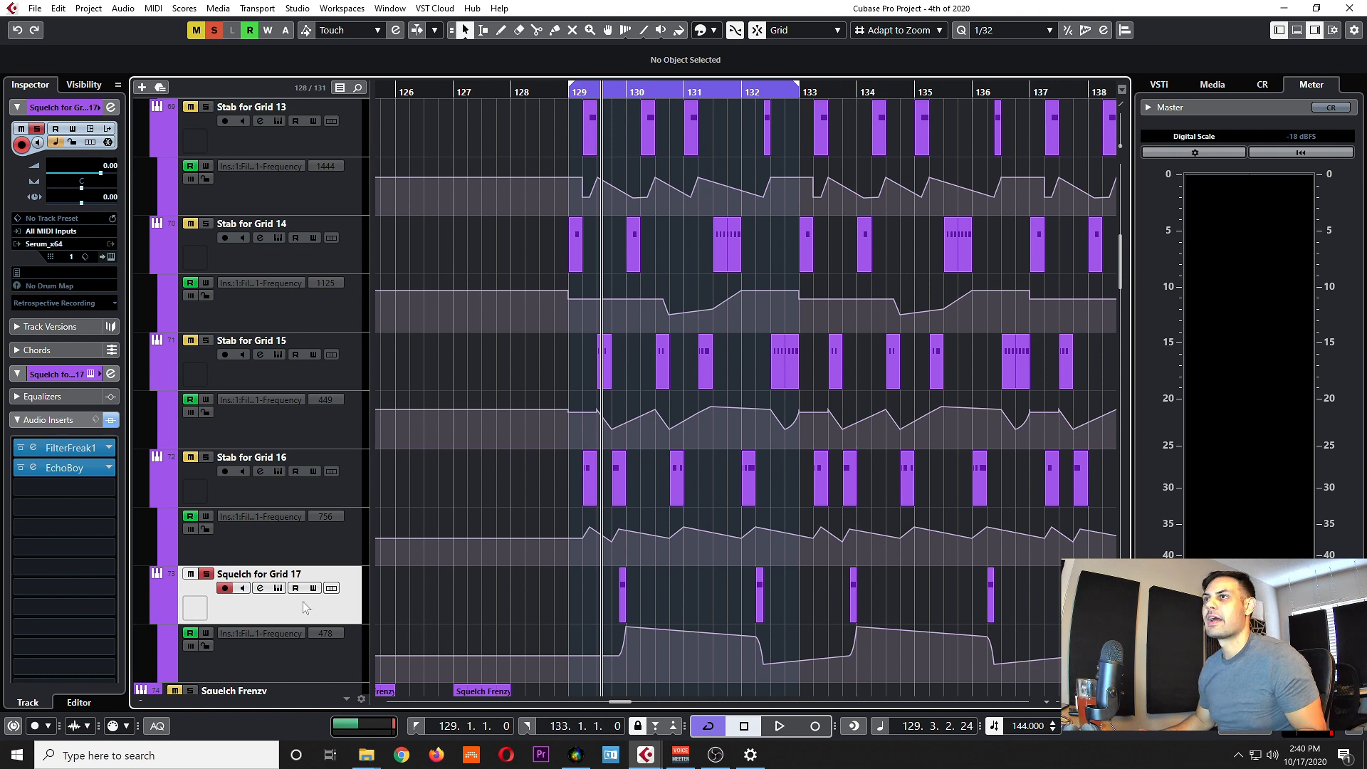
left_click(278, 587)
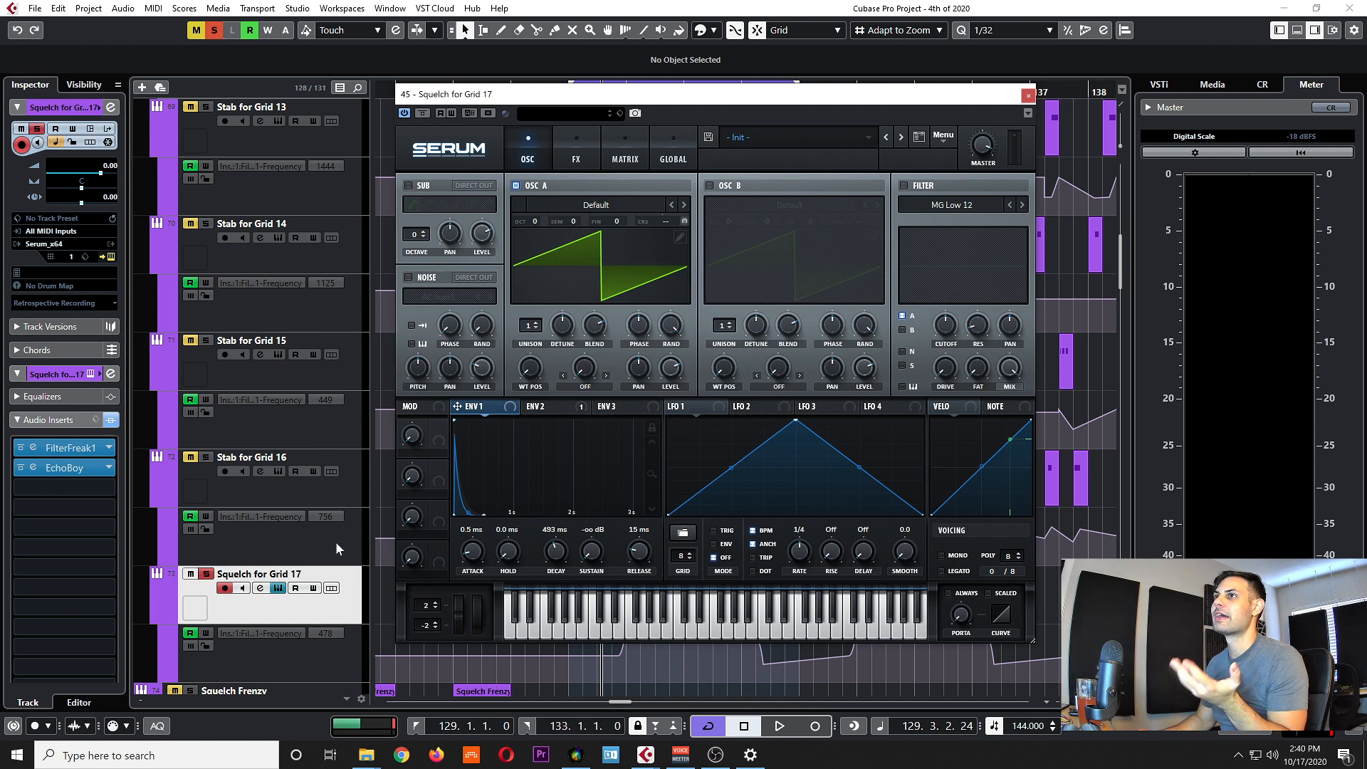
left_click(341, 492)
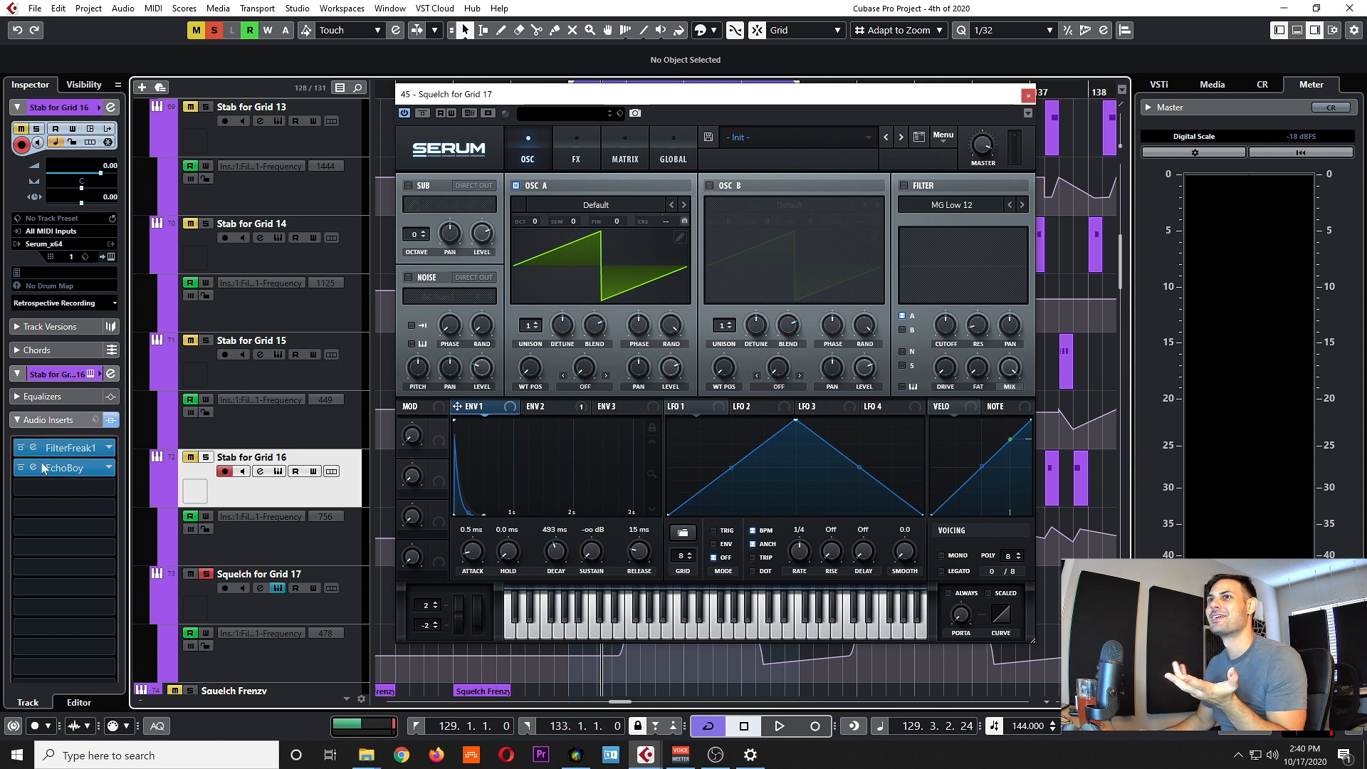
left_click(288, 590)
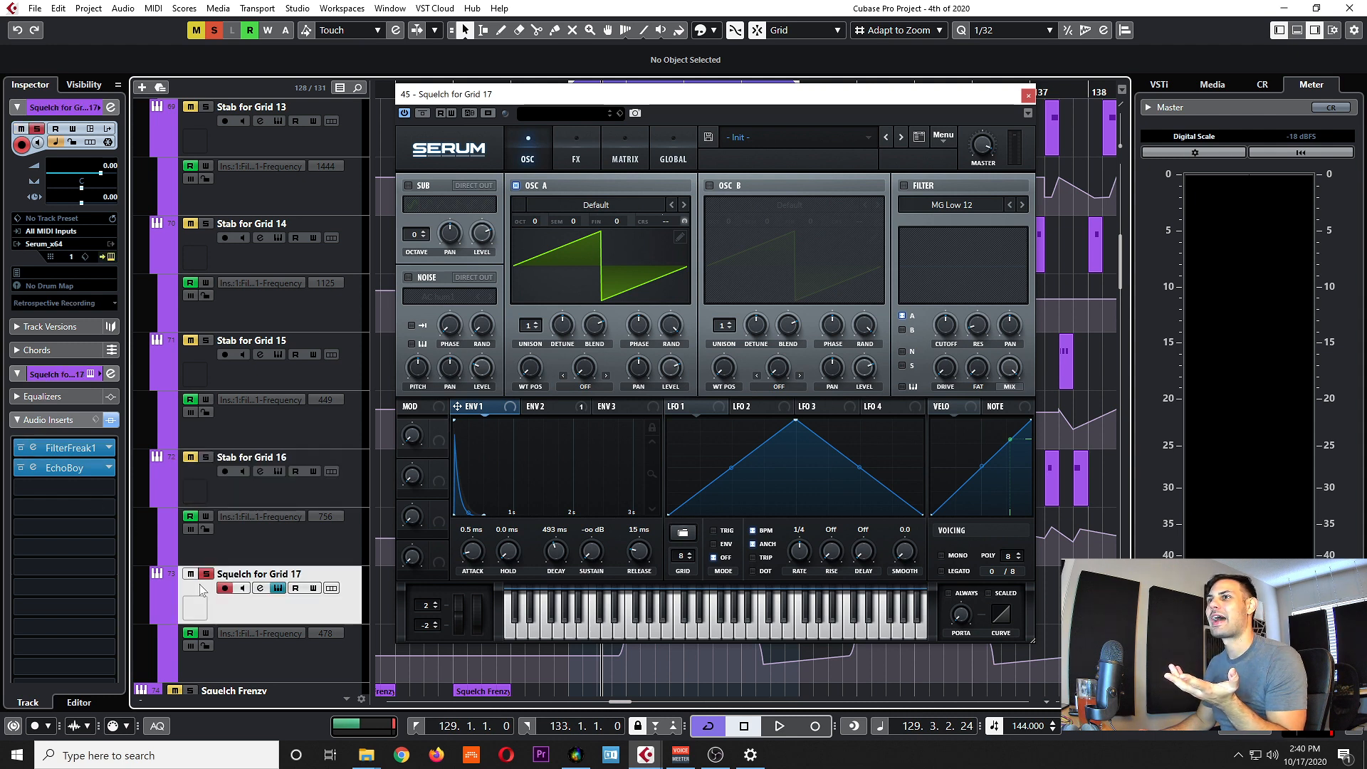
left_click(33, 447)
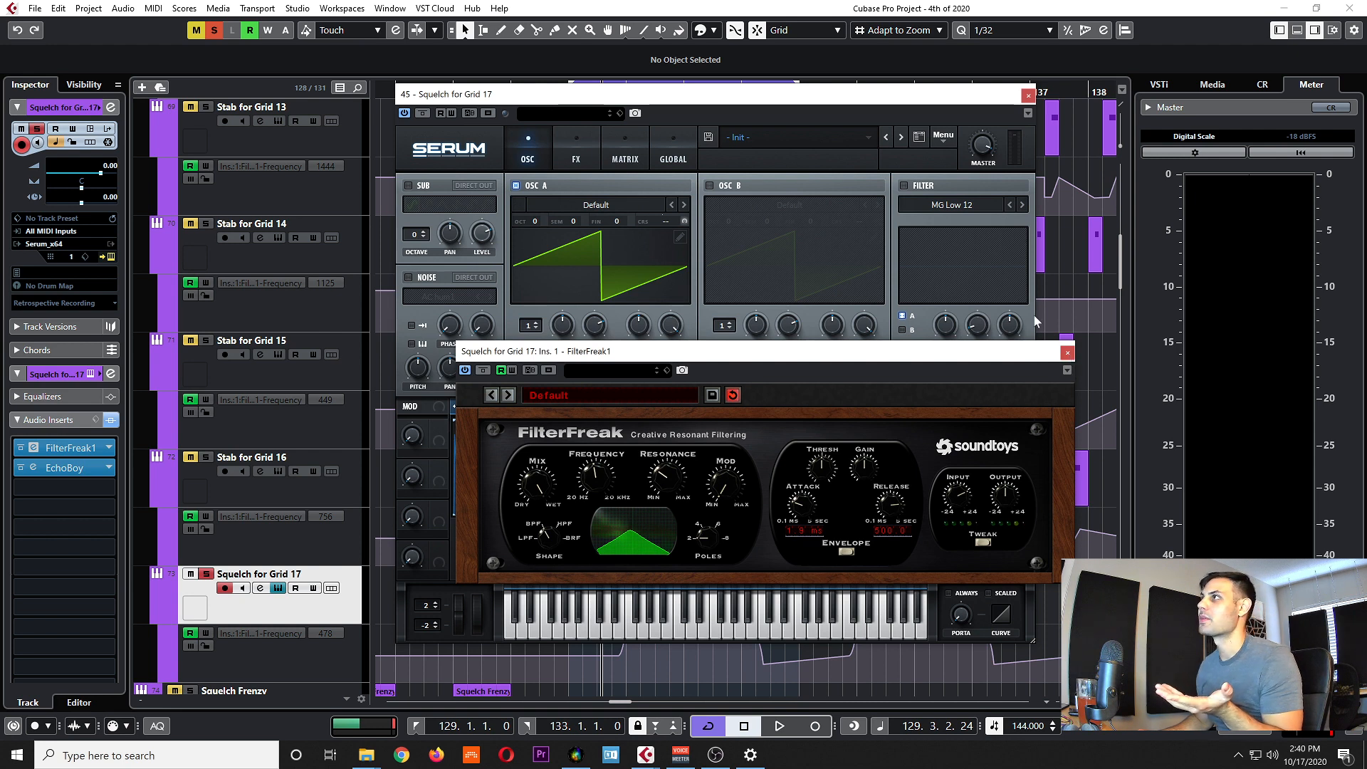
Reposition the FilterFreak1 window over Serum, and close both plug-in windows of Squelch for Grid 17.
left_click(1067, 353)
left_click(1028, 95)
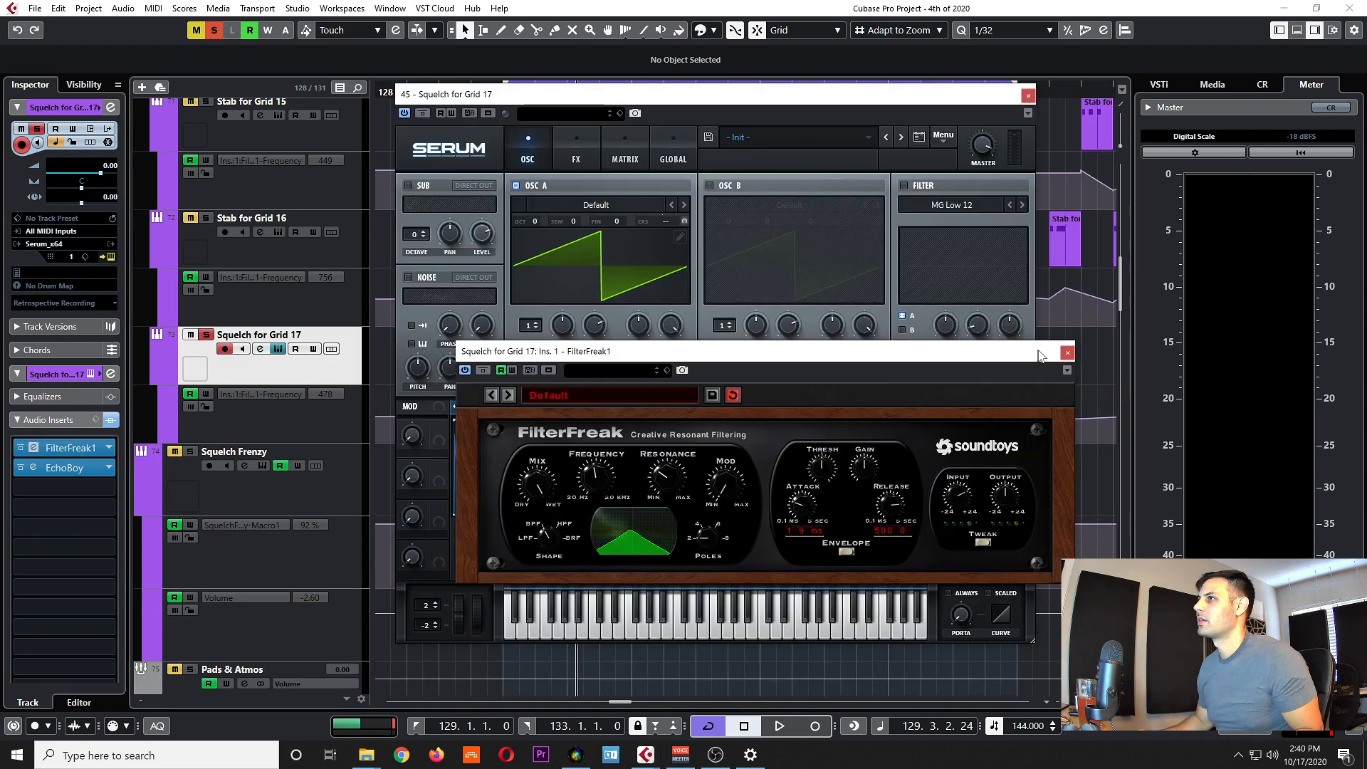
left_click_drag(1024, 369, 1040, 359)
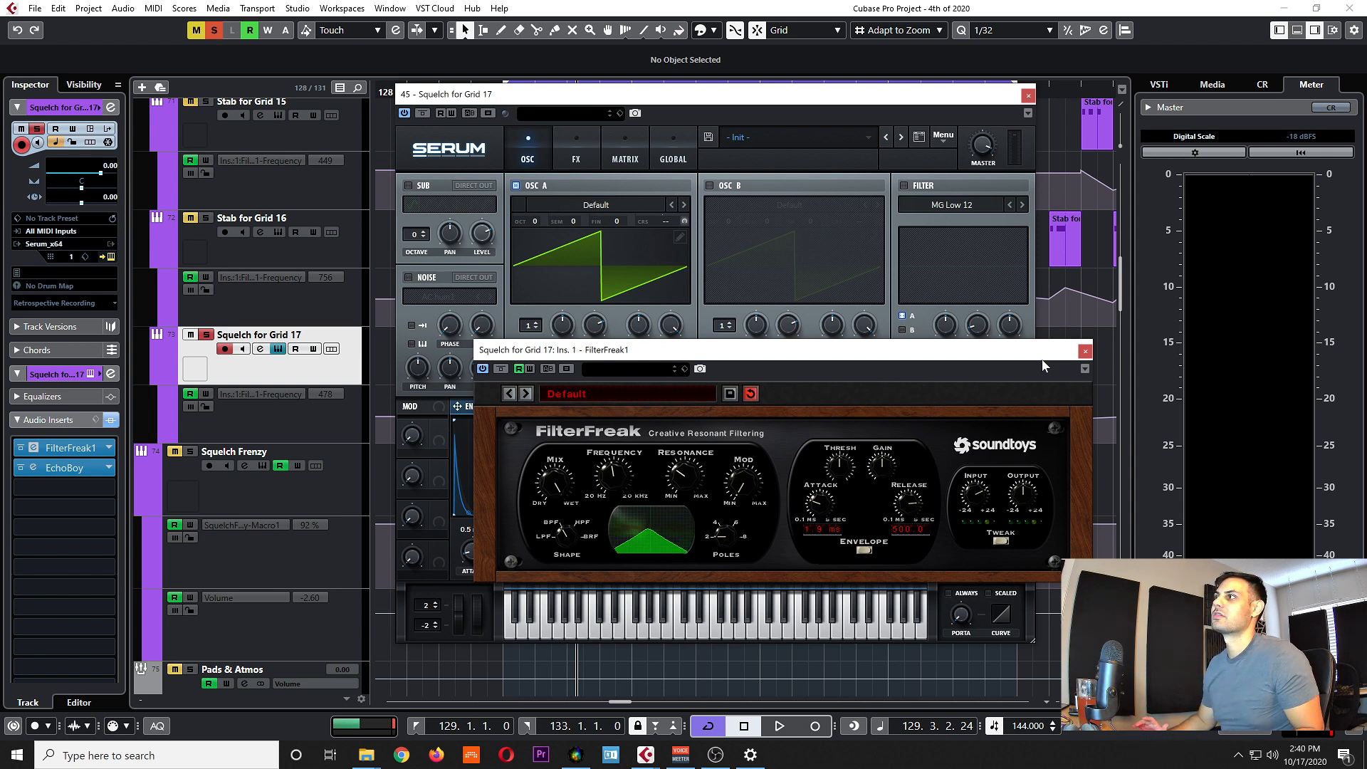
left_click_drag(1041, 359, 964, 346)
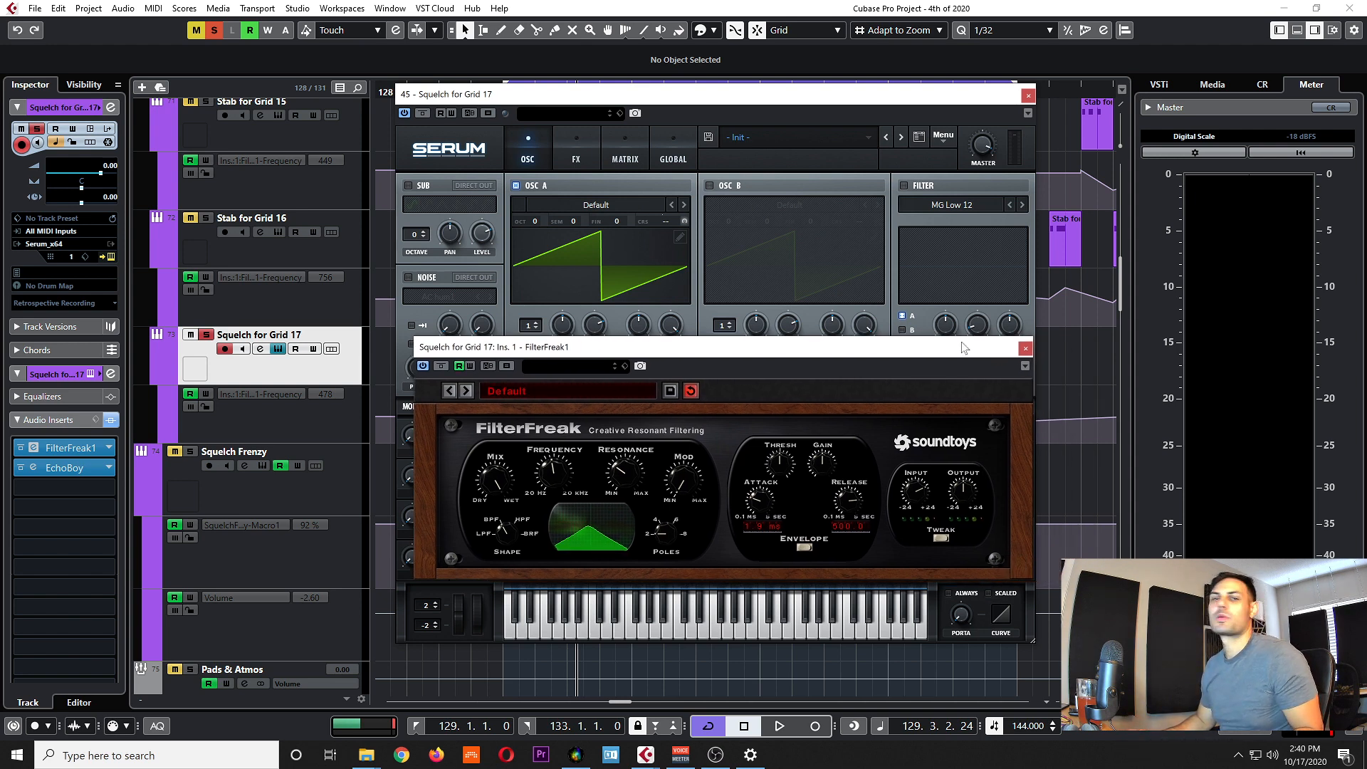
left_click(1023, 348)
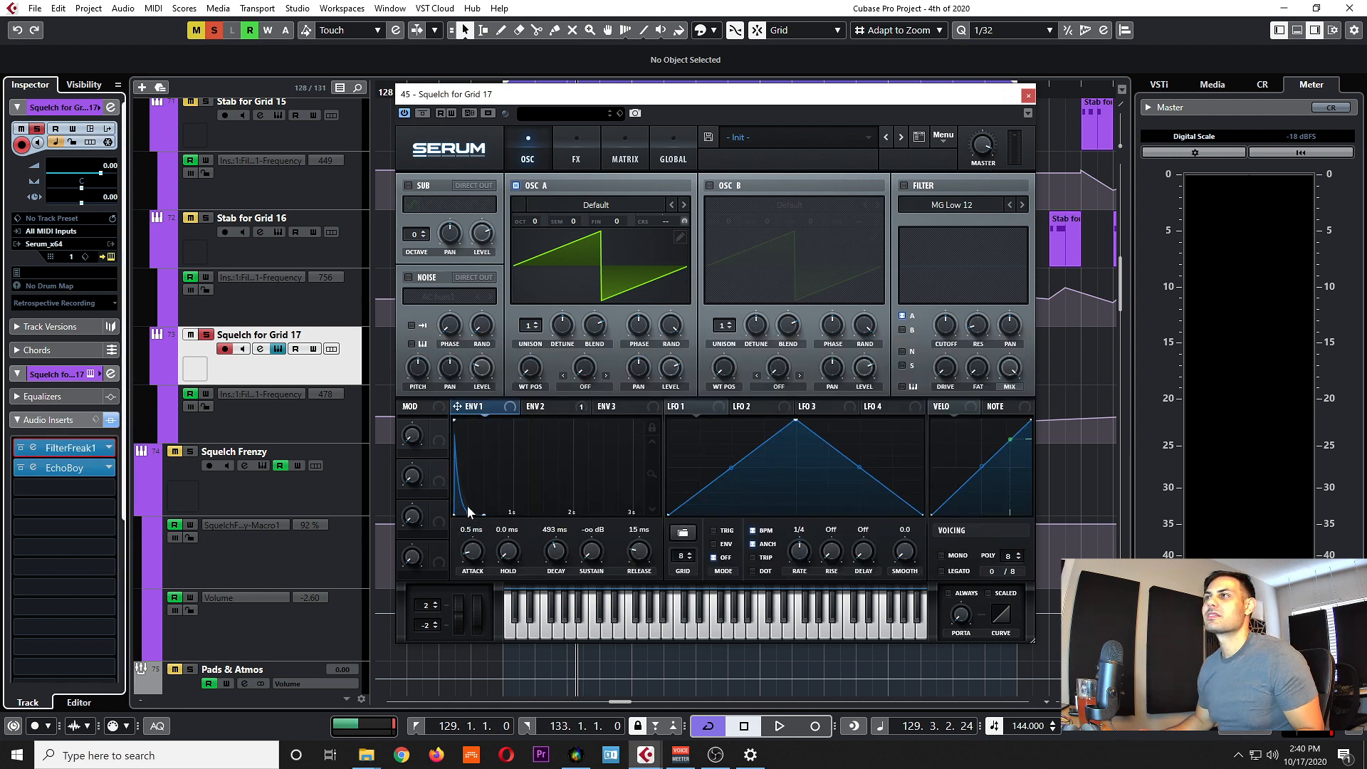
left_click(1028, 96)
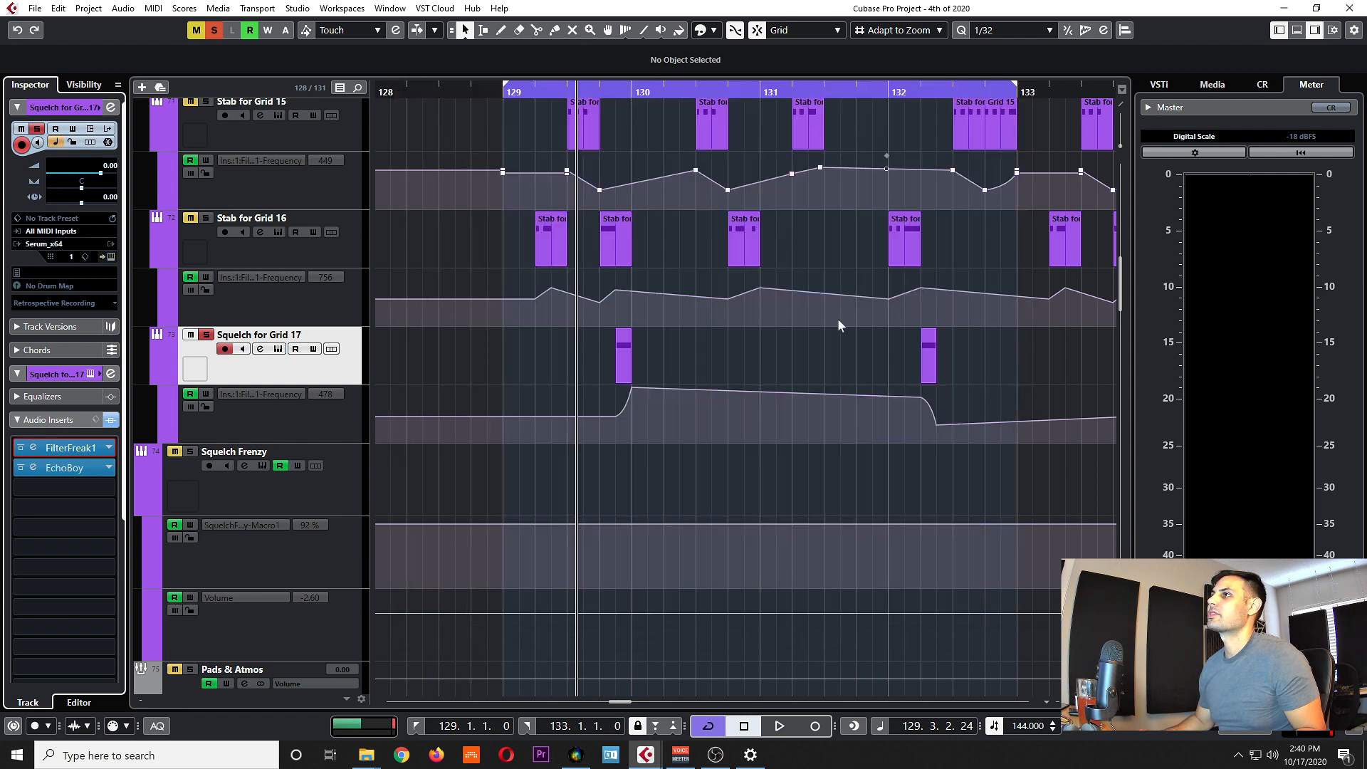
Shorten the cycle range to 129 to 131 and review the Synth Grid Group 3 clips inside it.
scroll(790, 393, "right", 3)
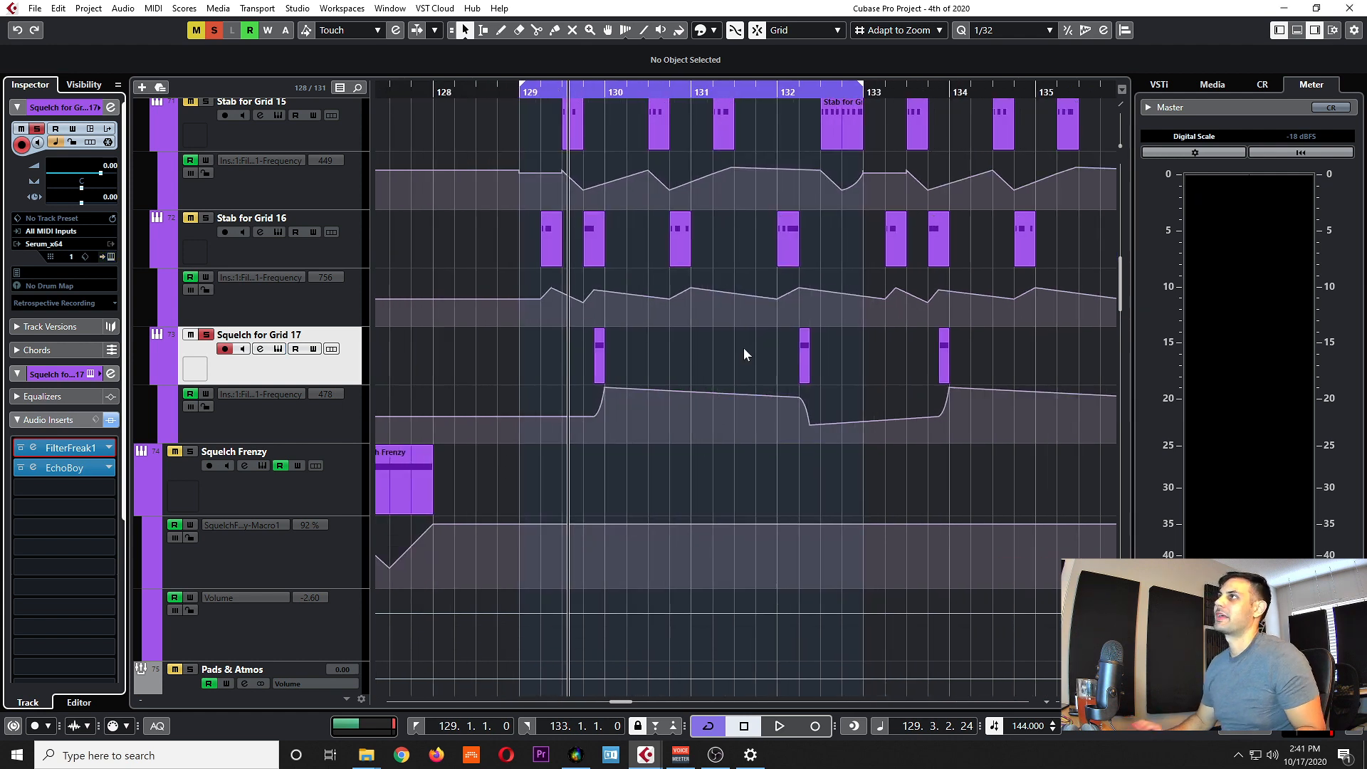
scroll(744, 347, "up", 6)
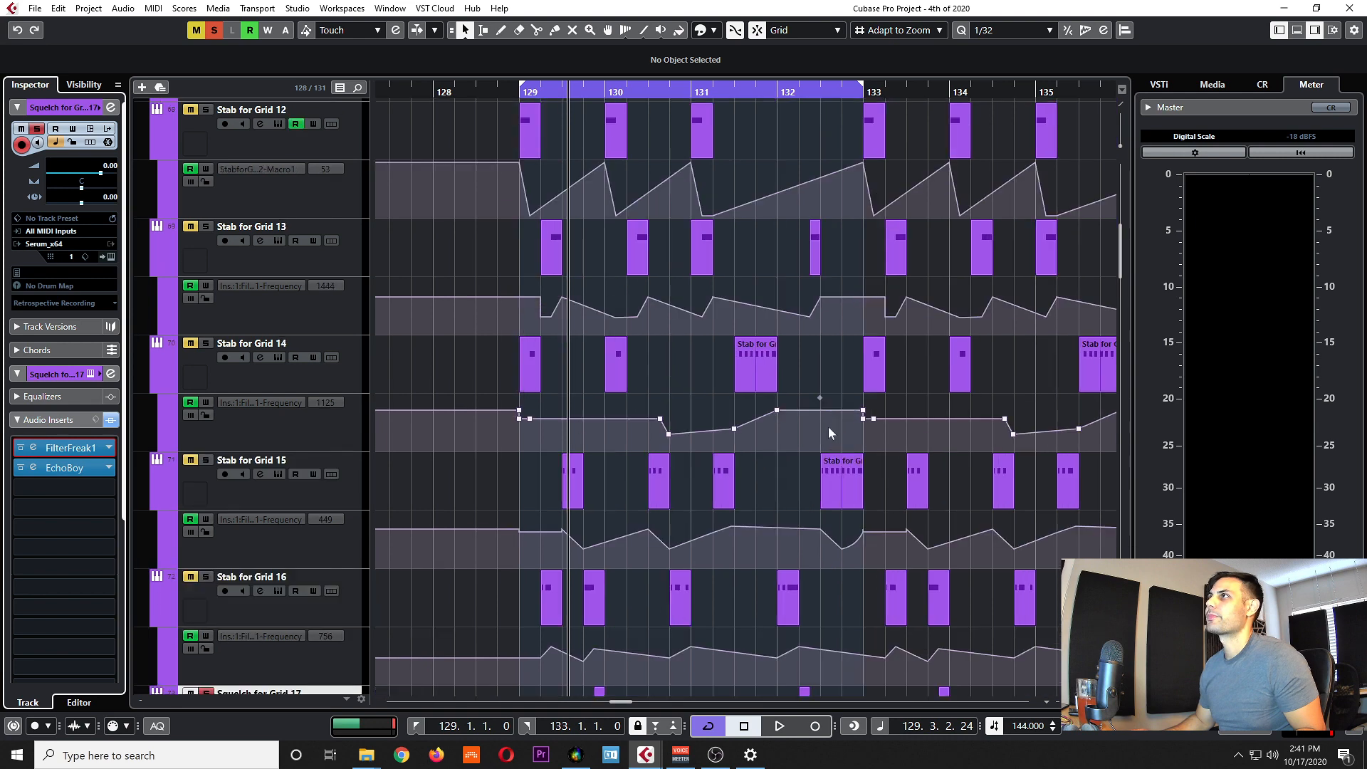
scroll(677, 161, "up", 2)
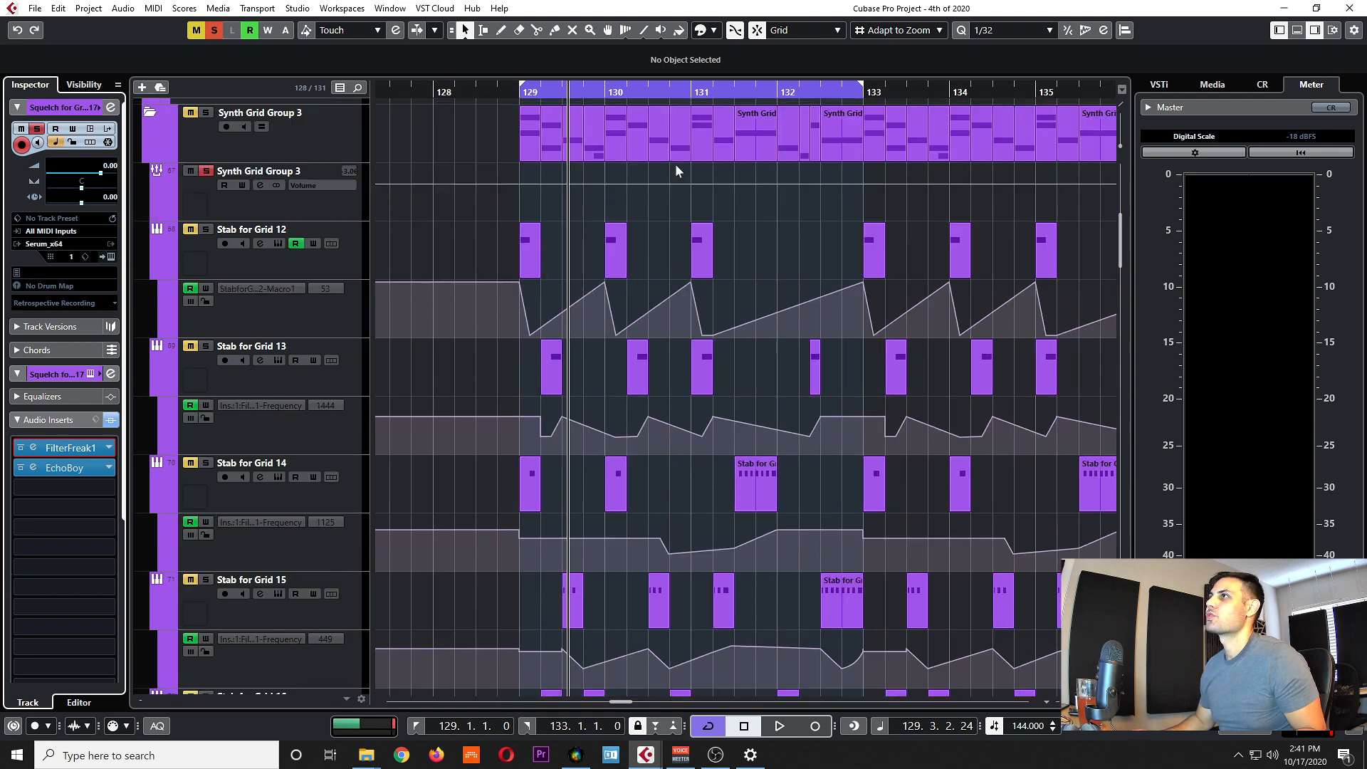
left_click(691, 91, "alt")
scroll(671, 400, "down", 4)
scroll(641, 213, "up", 2)
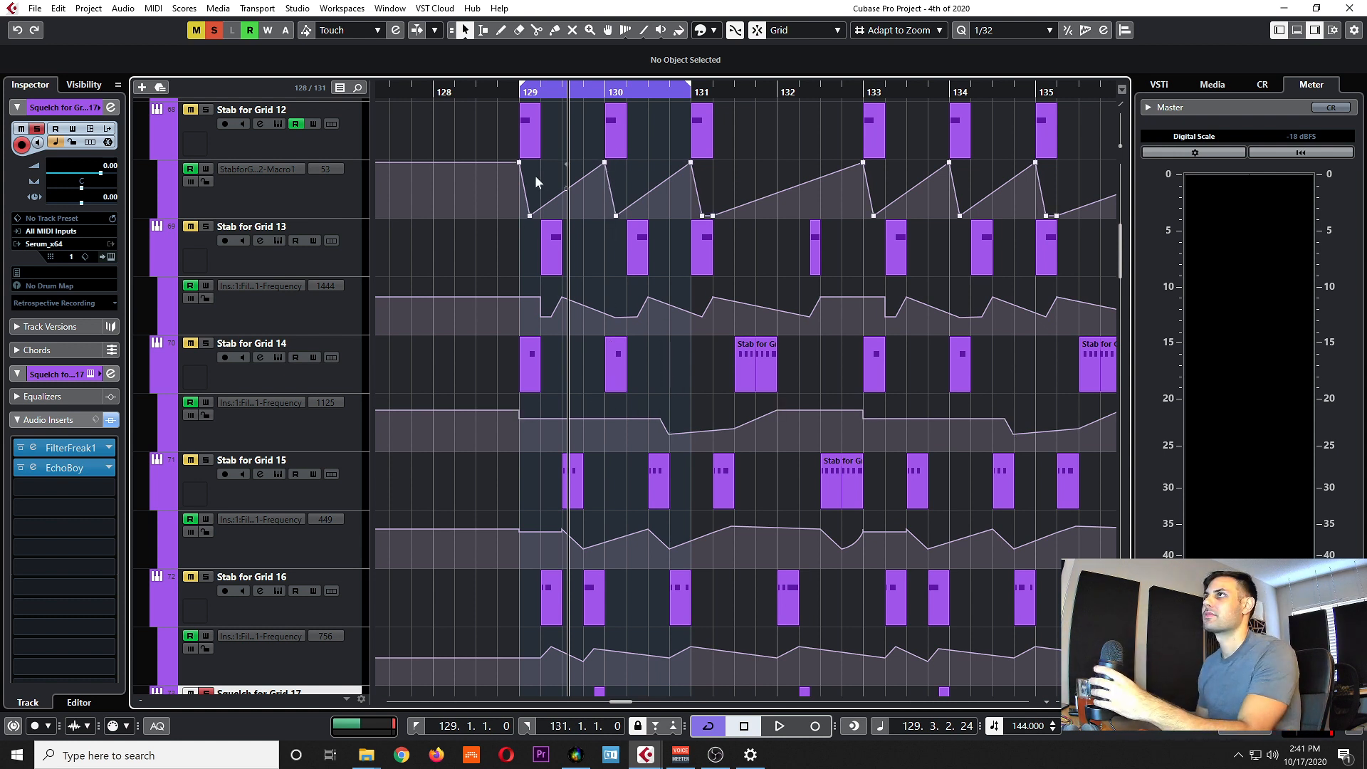
Unsolo Squelch for Grid 17, solo all the Synth Grid Group 3 tracks, and start playing the 129 to 131 cycle.
scroll(443, 545, "down", 2)
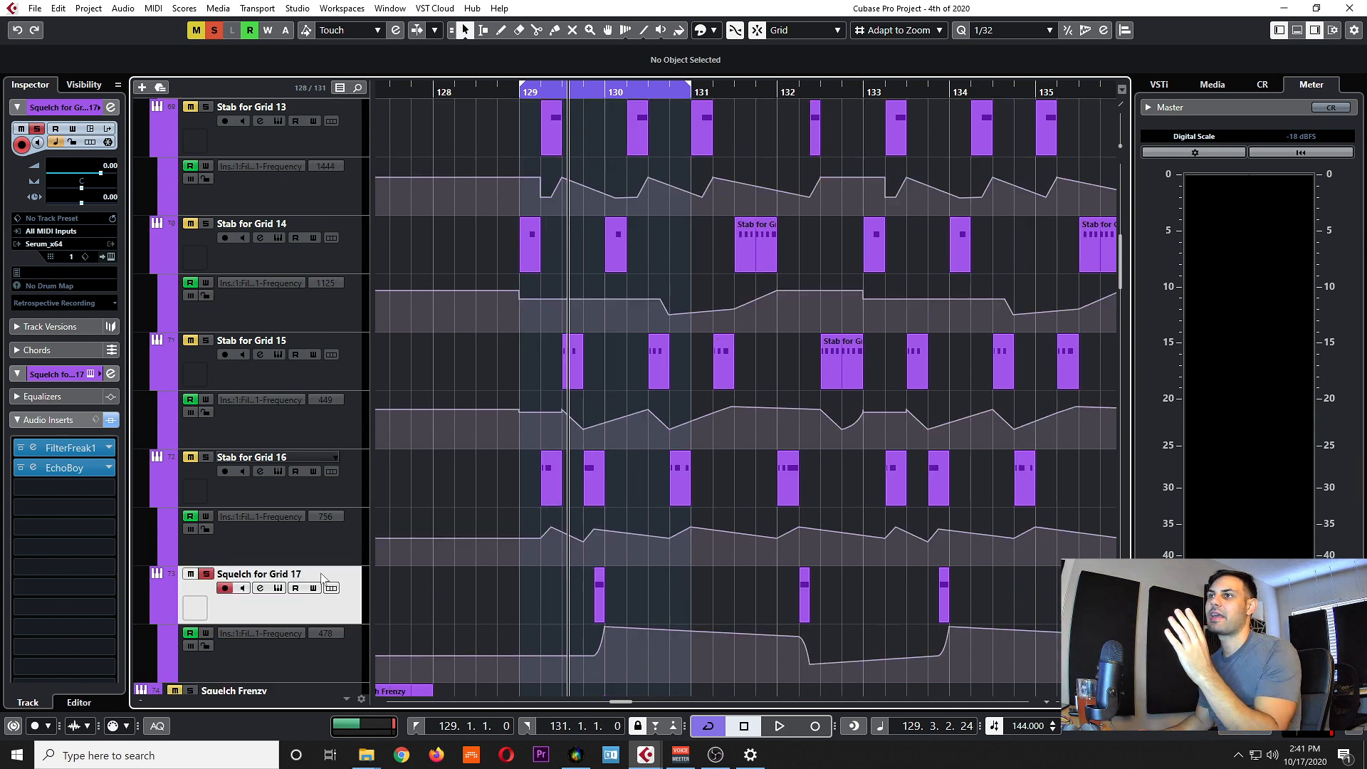
left_click(207, 574)
scroll(234, 477, "up", 6)
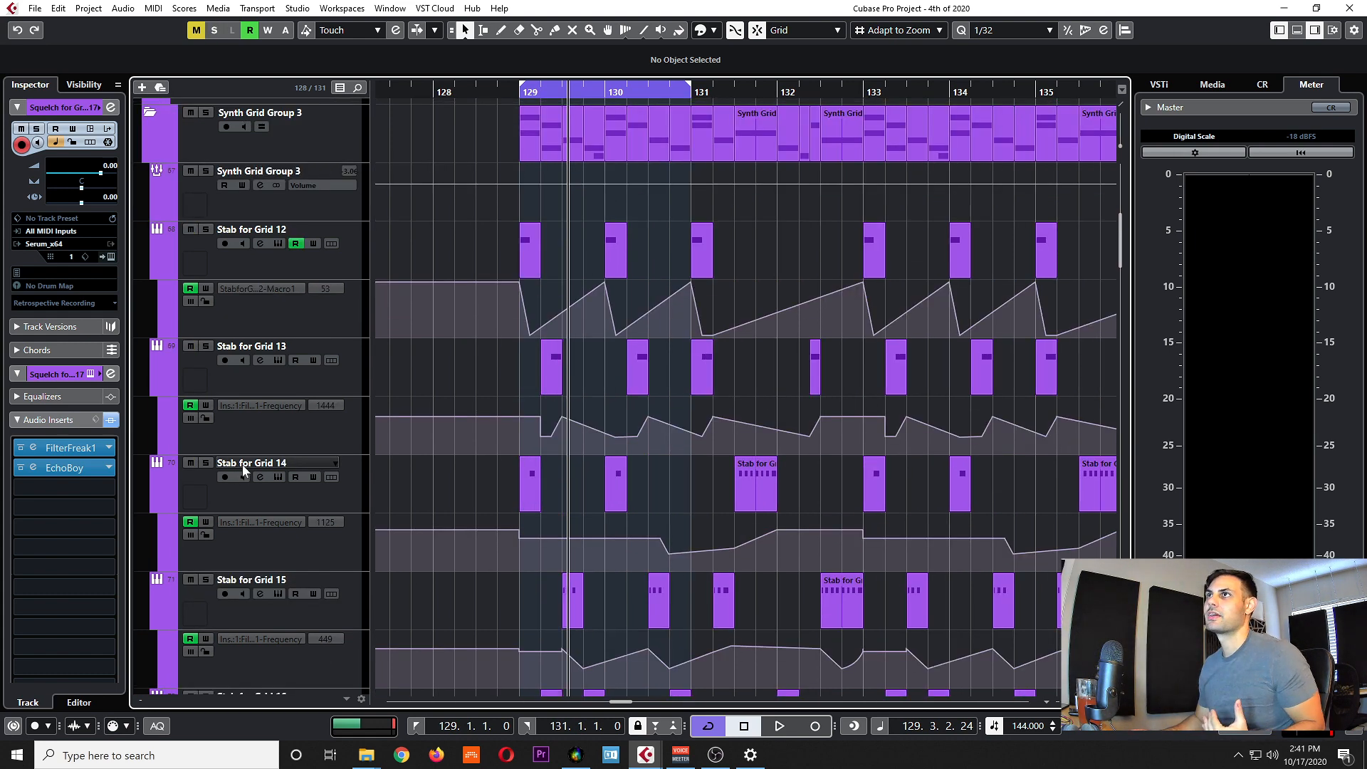
left_click(206, 290)
scroll(215, 293, "down", 4)
key("space")
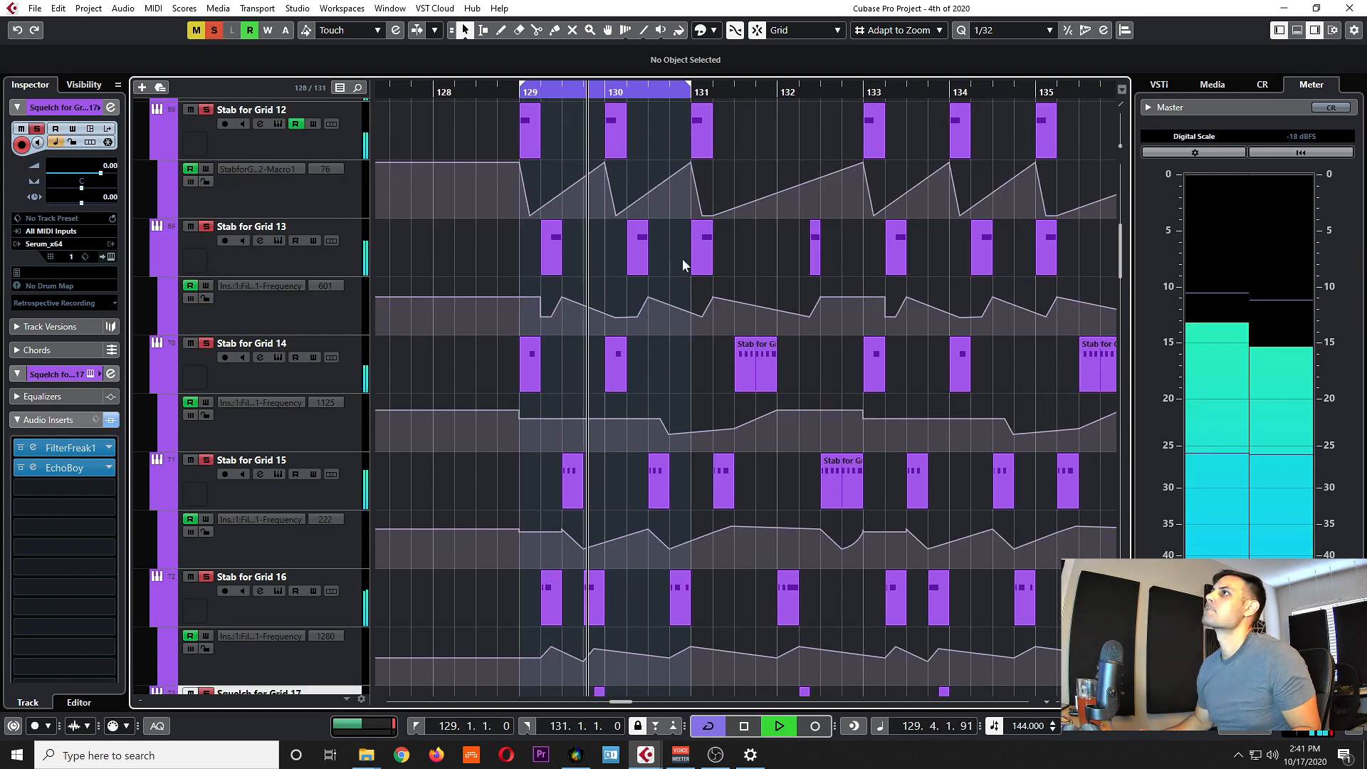
Follow the soloed group playback across Stab for Grid 12 through Squelch for Grid 17, stop it, and review the following bars.
scroll(682, 269, "down", 2)
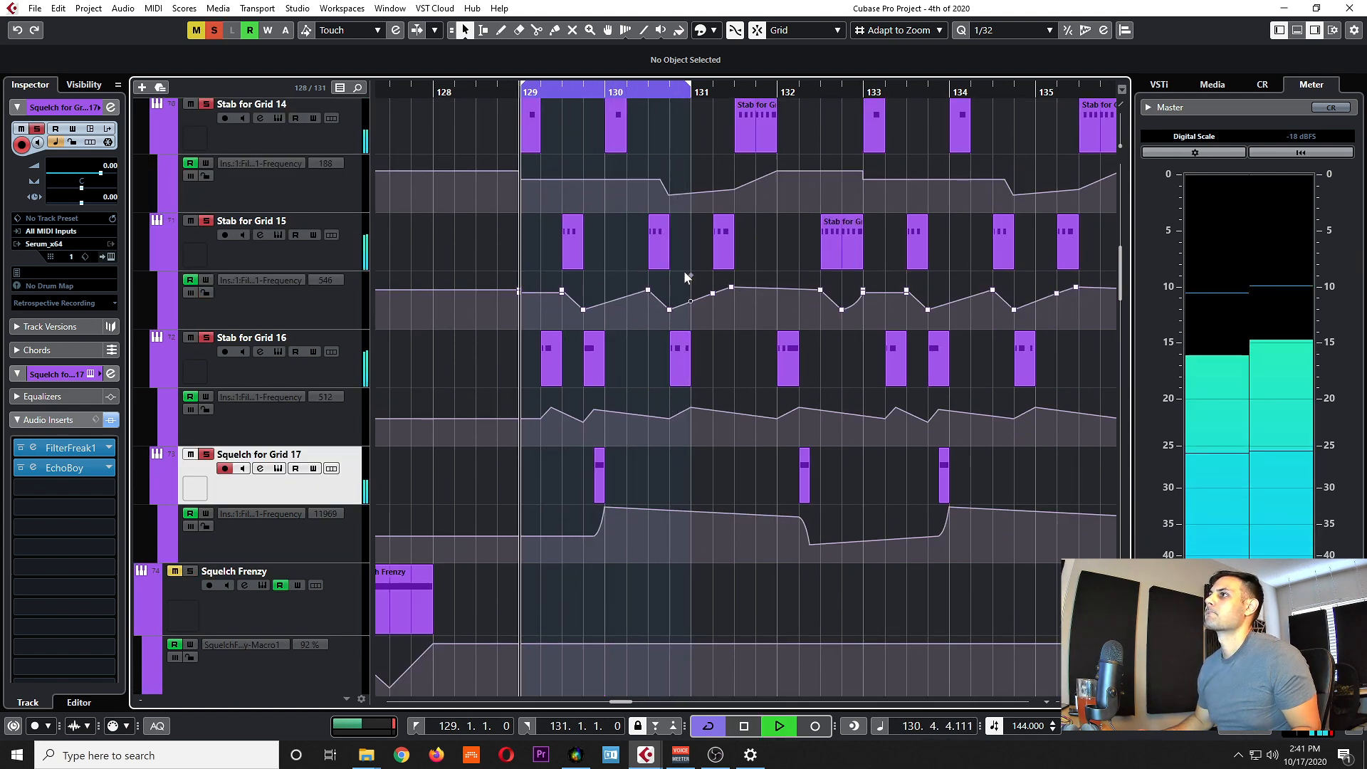
scroll(687, 274, "up", 1)
scroll(687, 271, "up", 1)
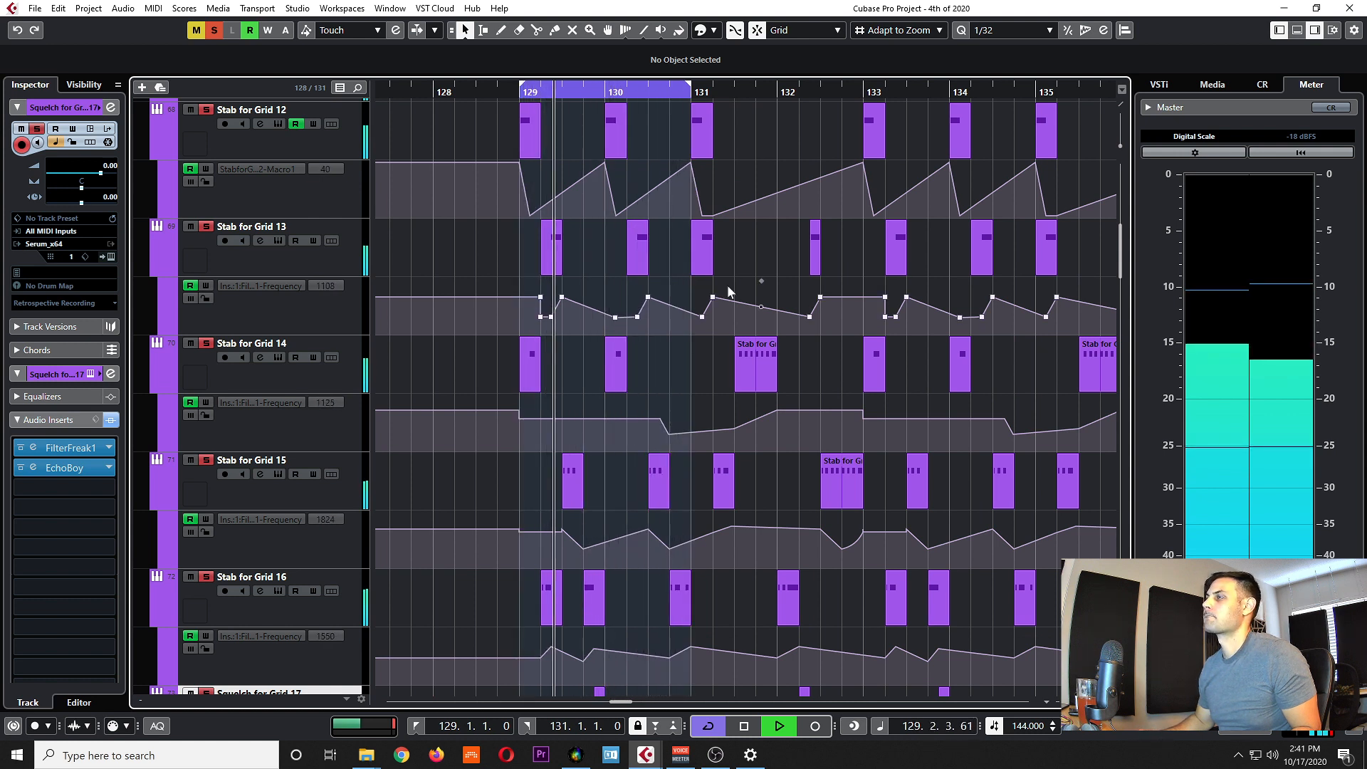
key("space")
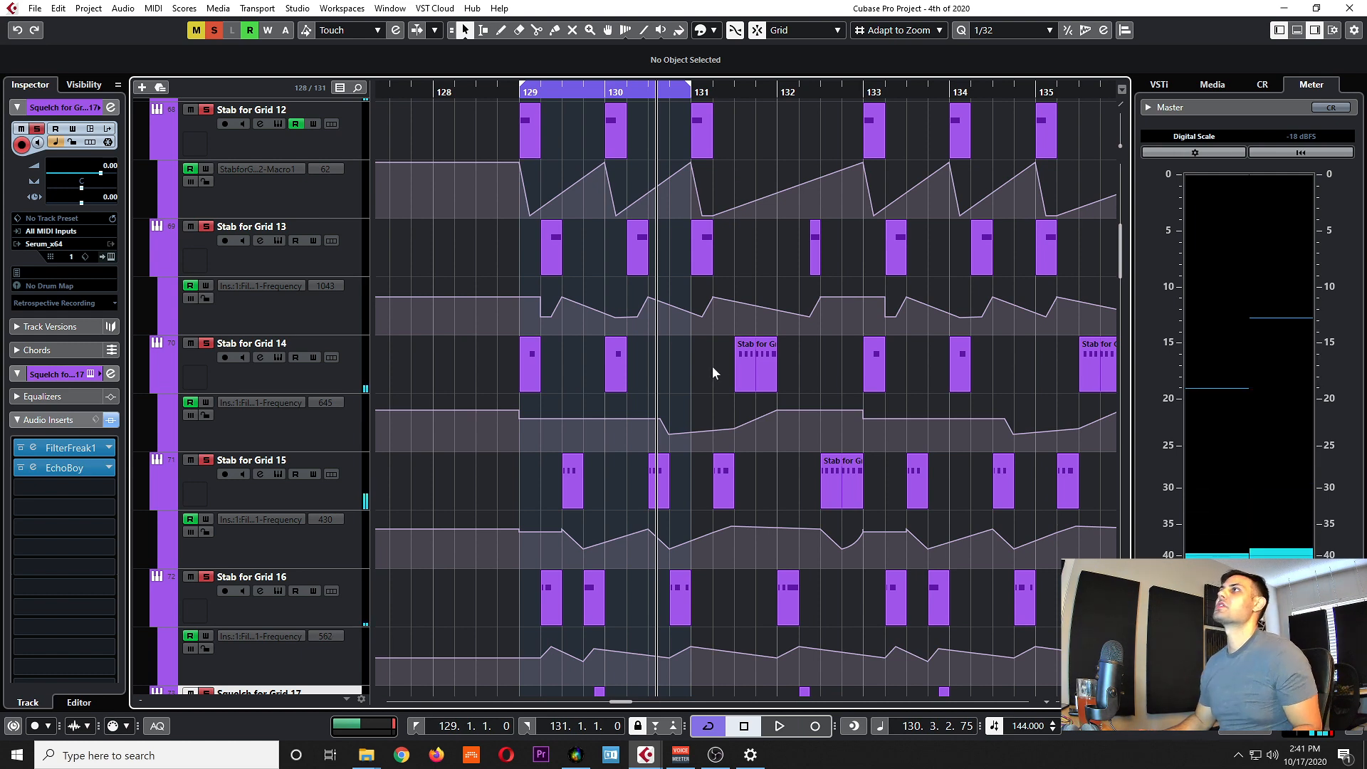
scroll(641, 406, "right", 2)
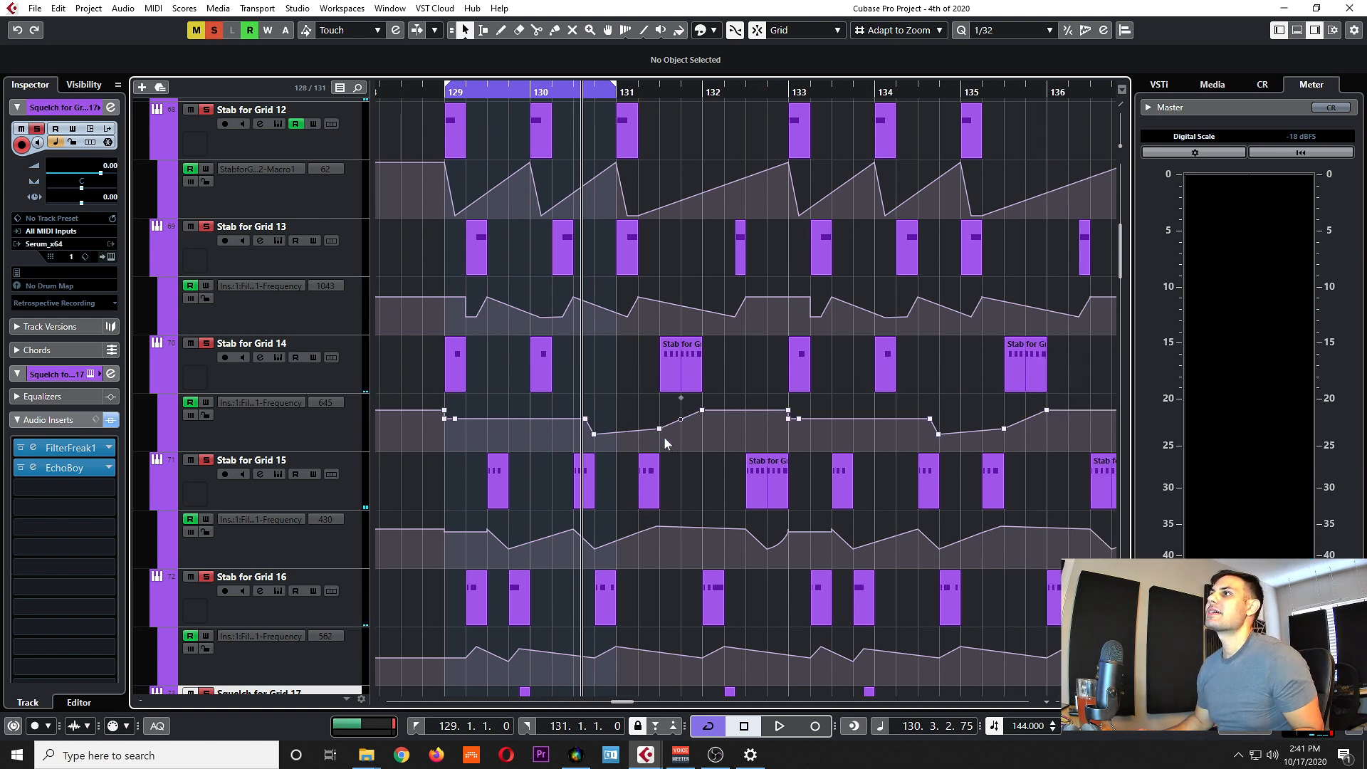
scroll(663, 437, "down", 1)
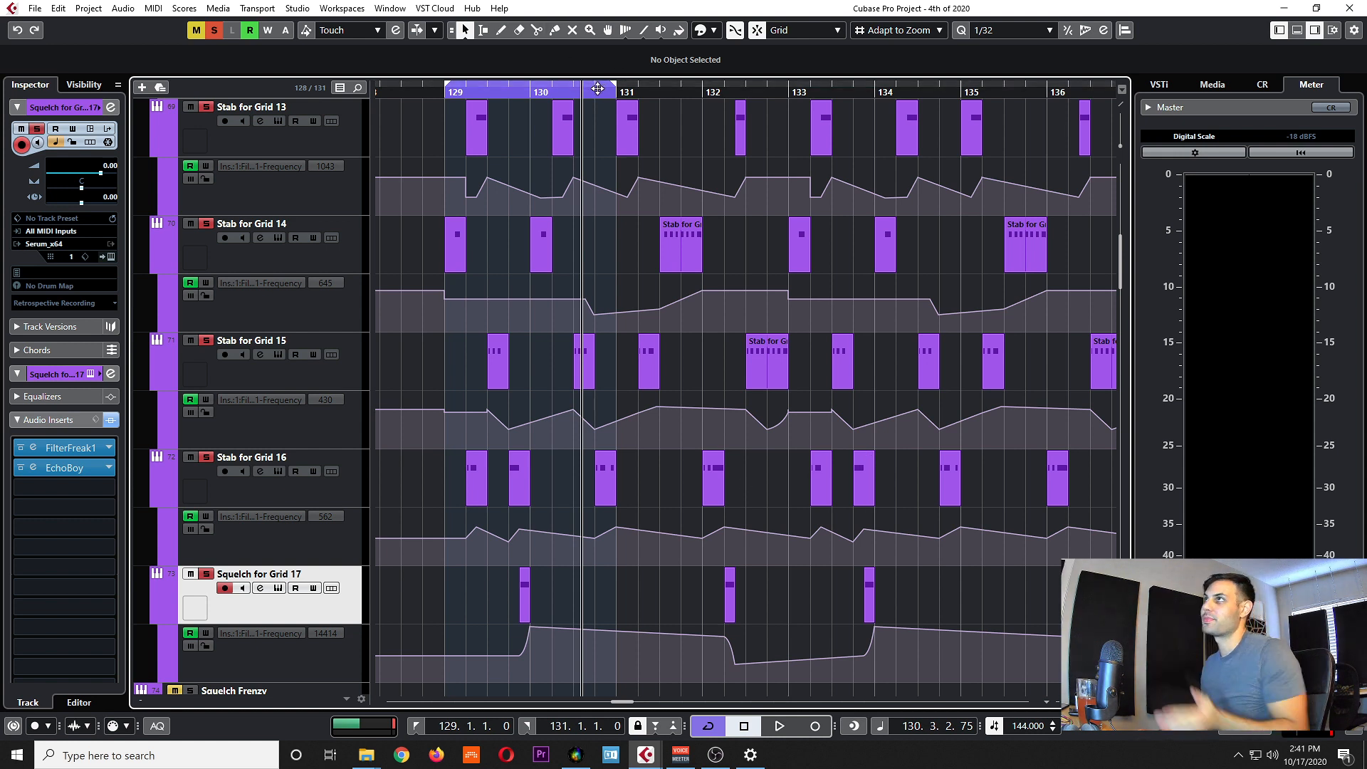
Move the cycle range to 131 to 133 and inspect the notes of Stab for Grid 14's longer clip at bar 131 in the note editor.
left_click_drag(597, 86, 774, 86)
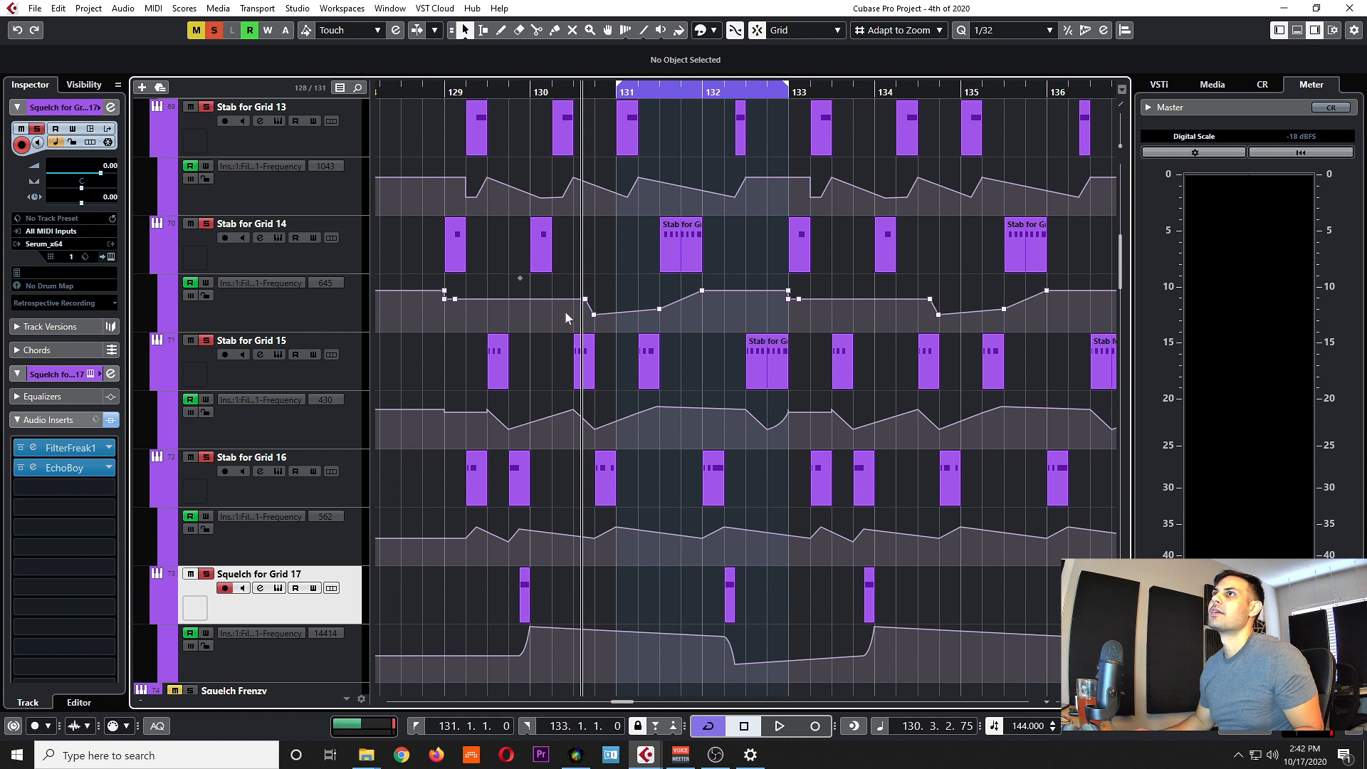
left_click(612, 222)
left_click_drag(417, 237, 597, 261)
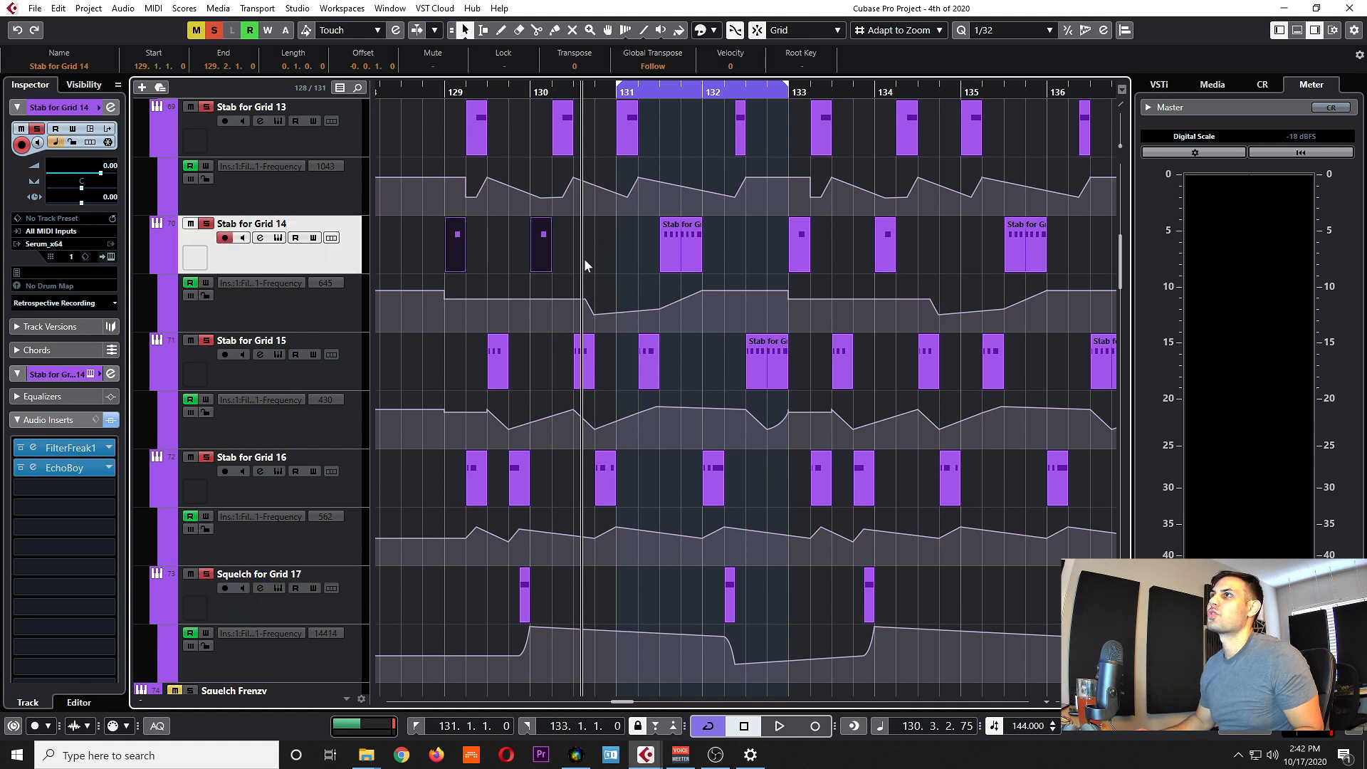
left_click(679, 245)
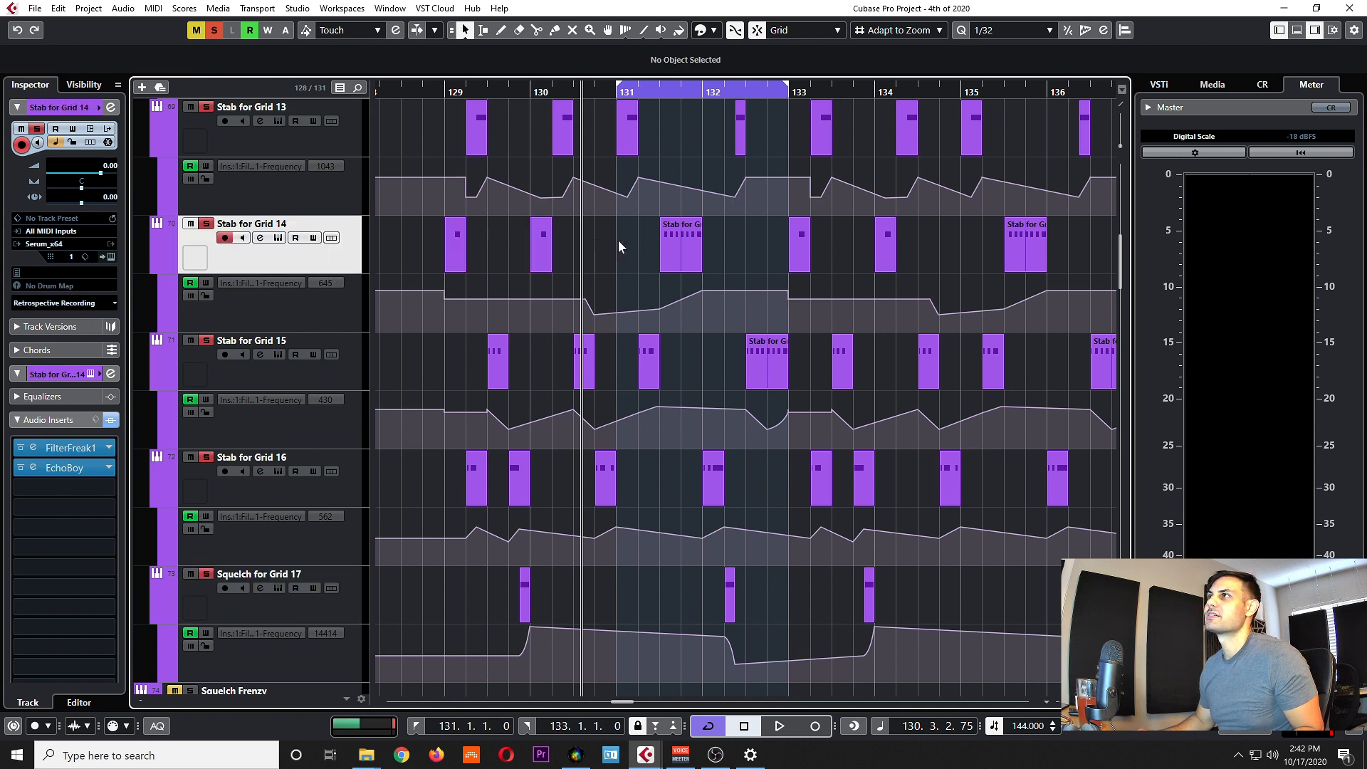
double_click(672, 258)
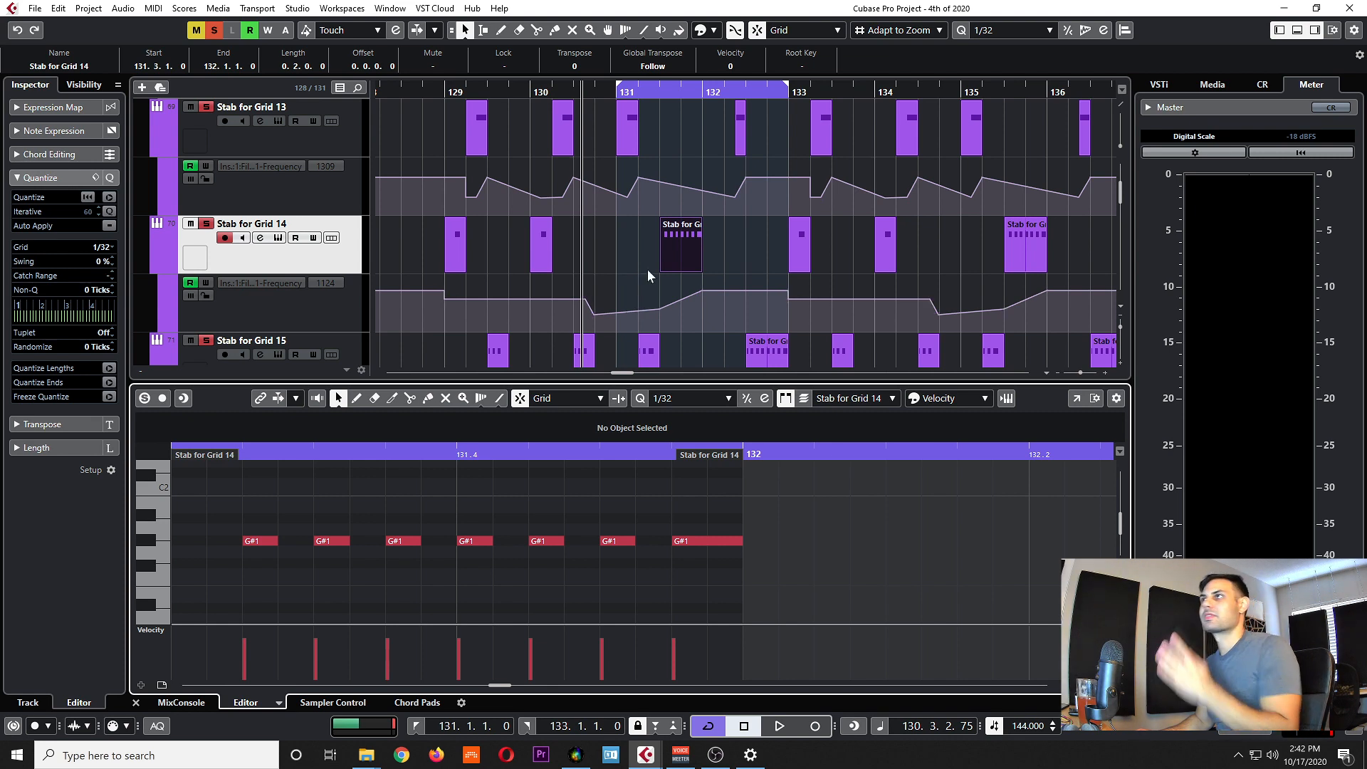
key("ctrl+e")
Compare the Stab for Grid 16 clips before and inside the cycle range, and review the other Synth Grid Group 3 tracks.
left_click_drag(381, 470, 642, 496)
left_click(418, 476)
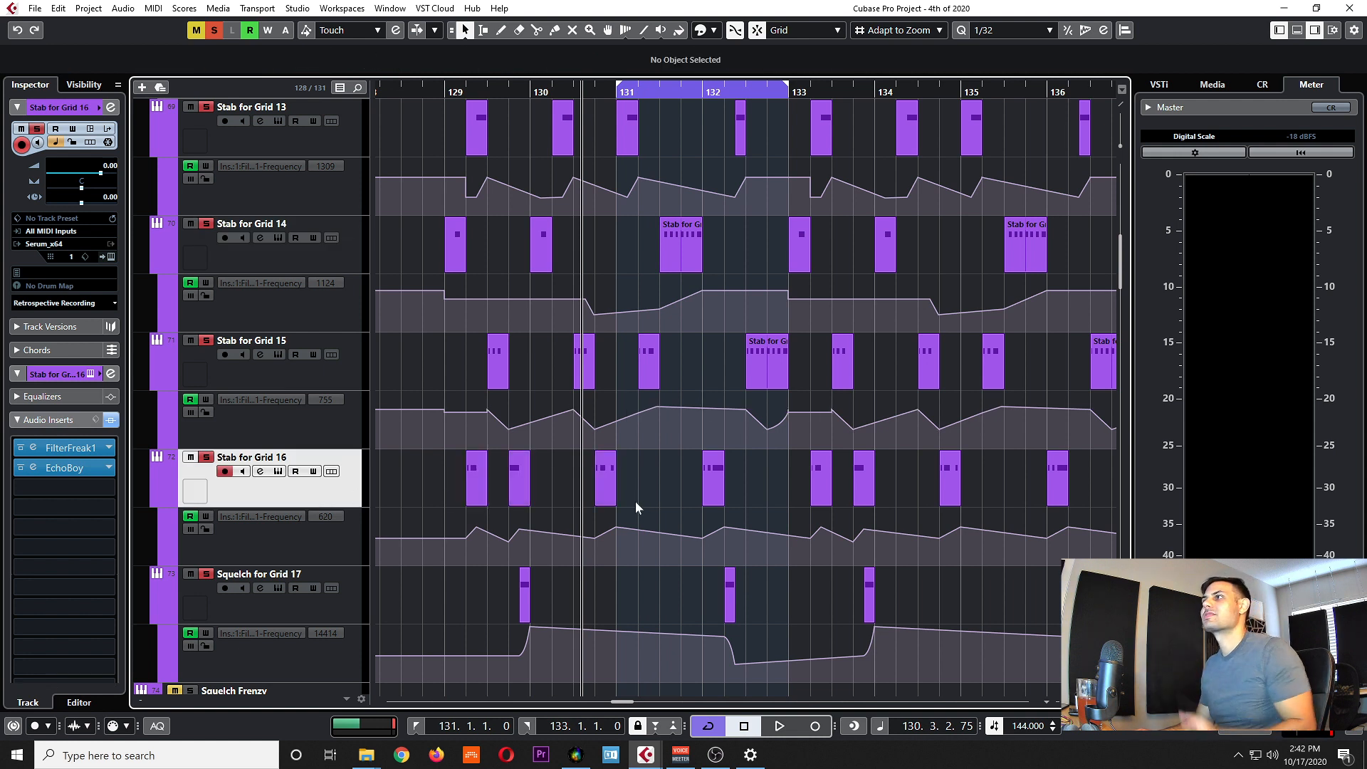
mouse_move(722, 499)
left_mouse_down()
mouse_move(774, 480)
mouse_move(696, 493)
left_mouse_up()
left_click(669, 481)
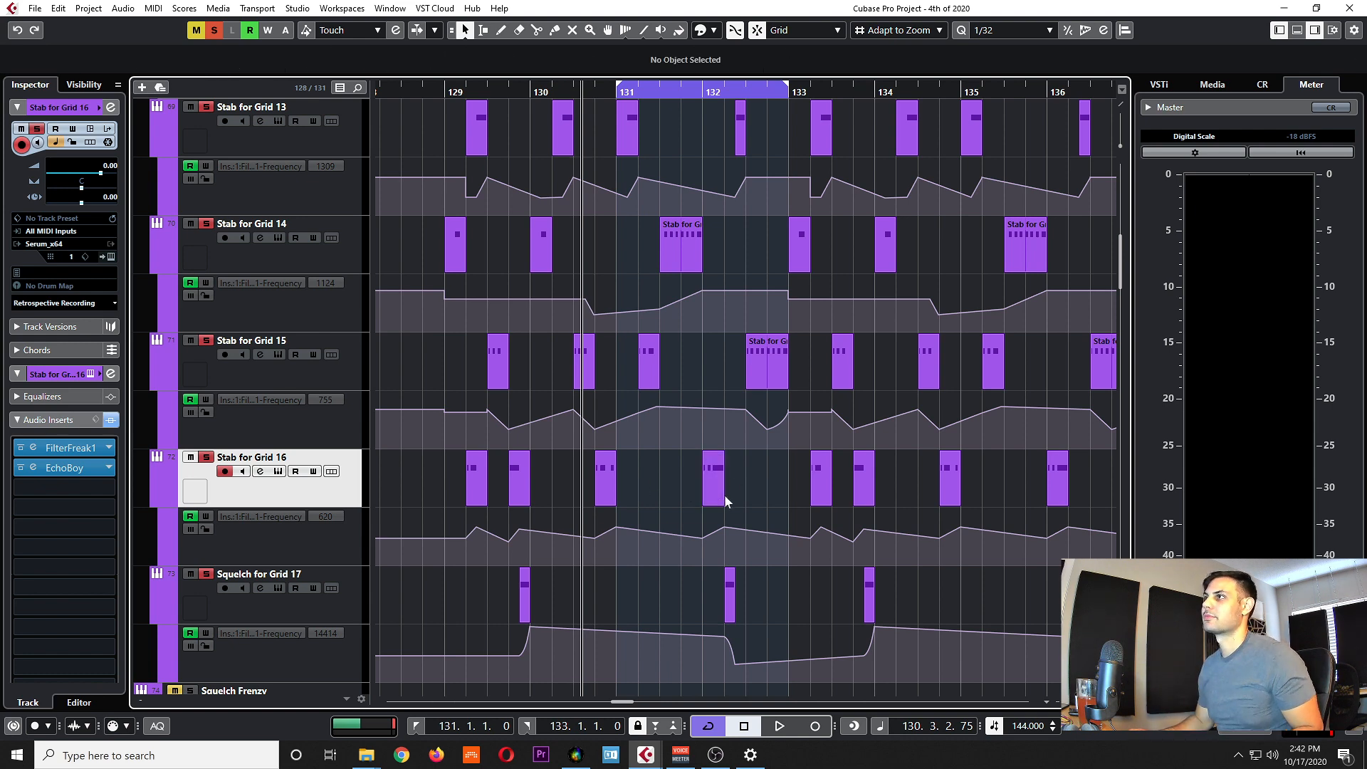
scroll(734, 492, "up", 4)
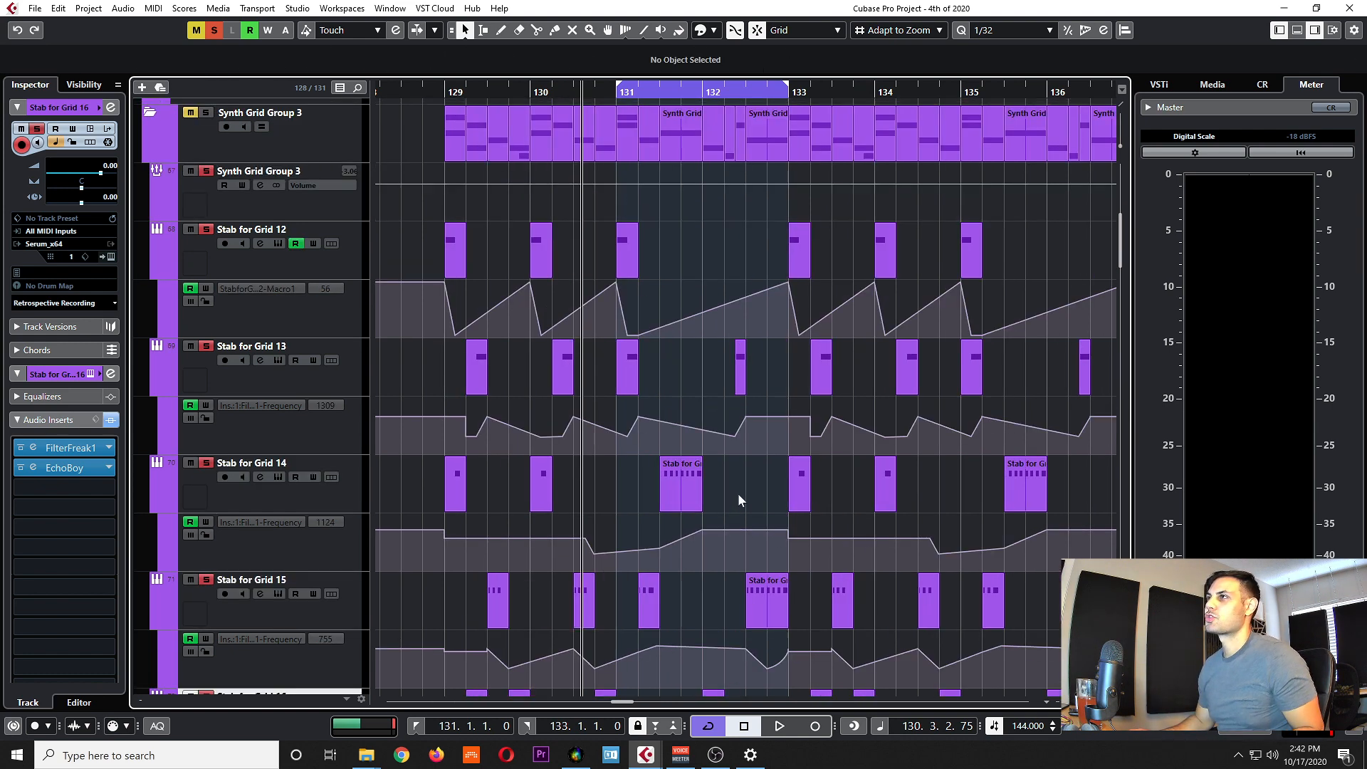
scroll(737, 493, "down", 2)
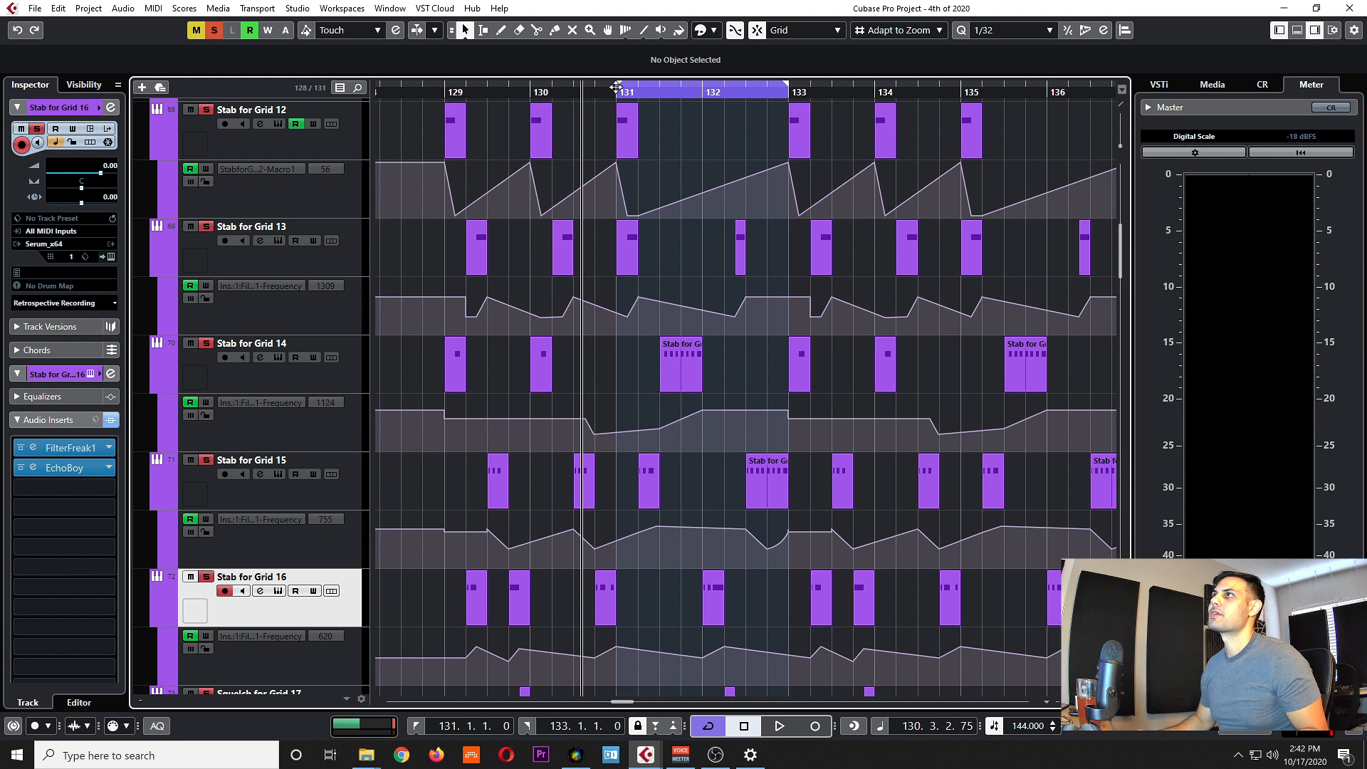
Extend the cycle range to 129 to 133 and start playing the soloed Synth Grid Group 3 tracks.
left_click_drag(604, 91, 449, 91)
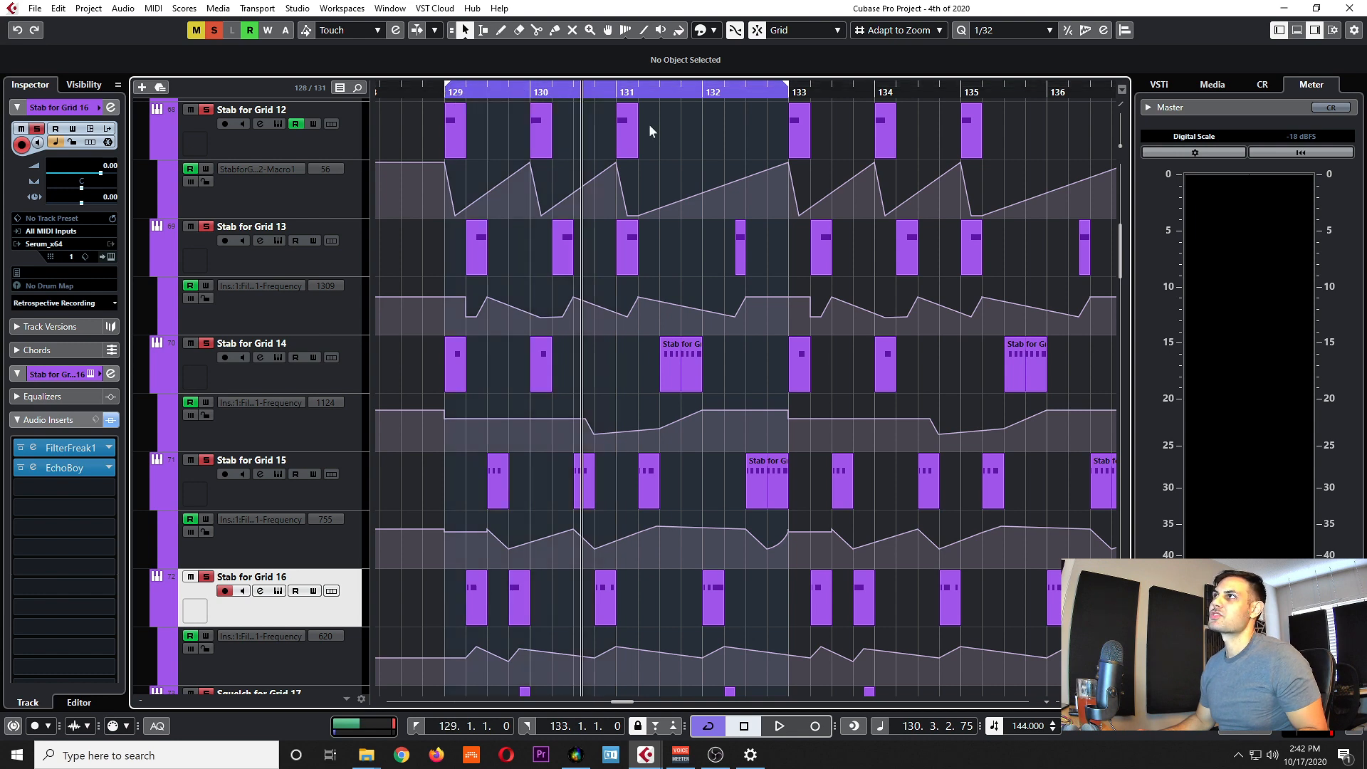
scroll(659, 177, "down", 2)
scroll(672, 249, "down", 1)
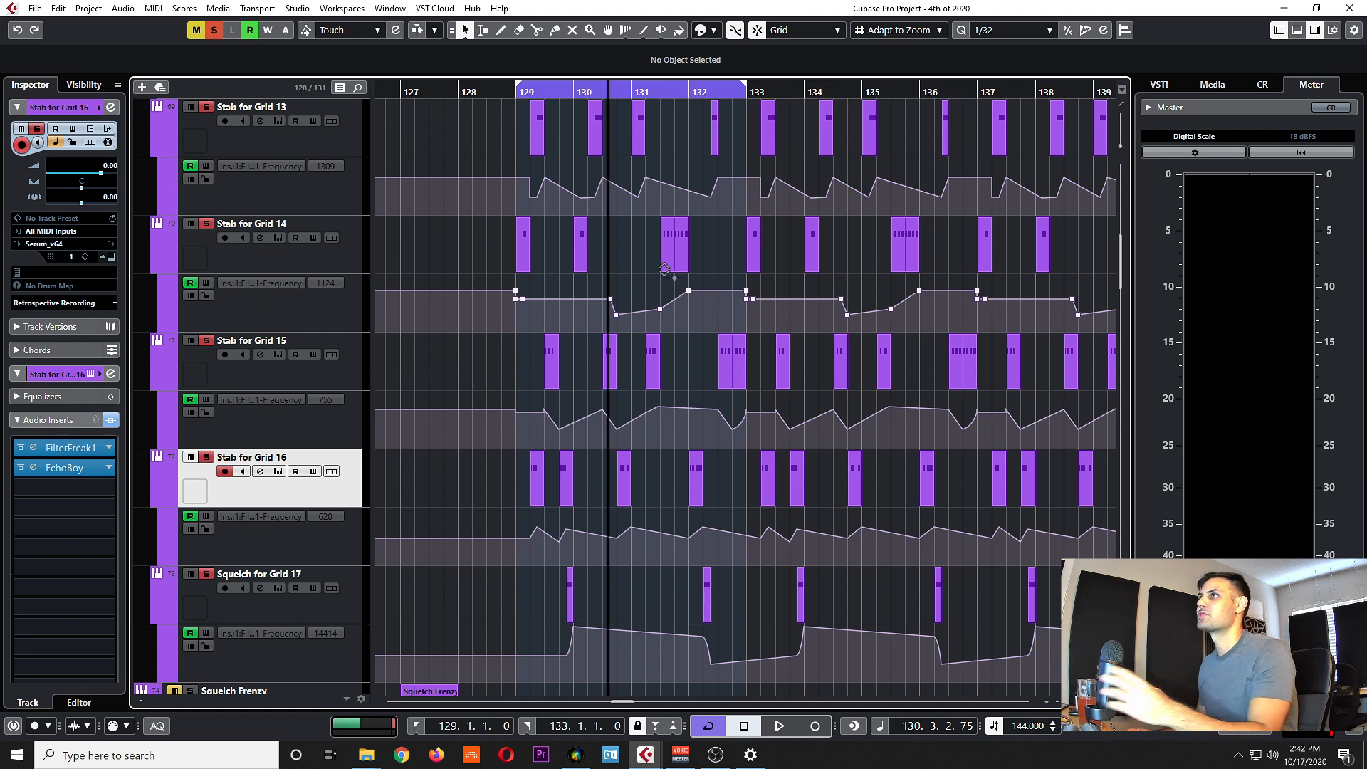
scroll(558, 326, "up", 2)
key("space")
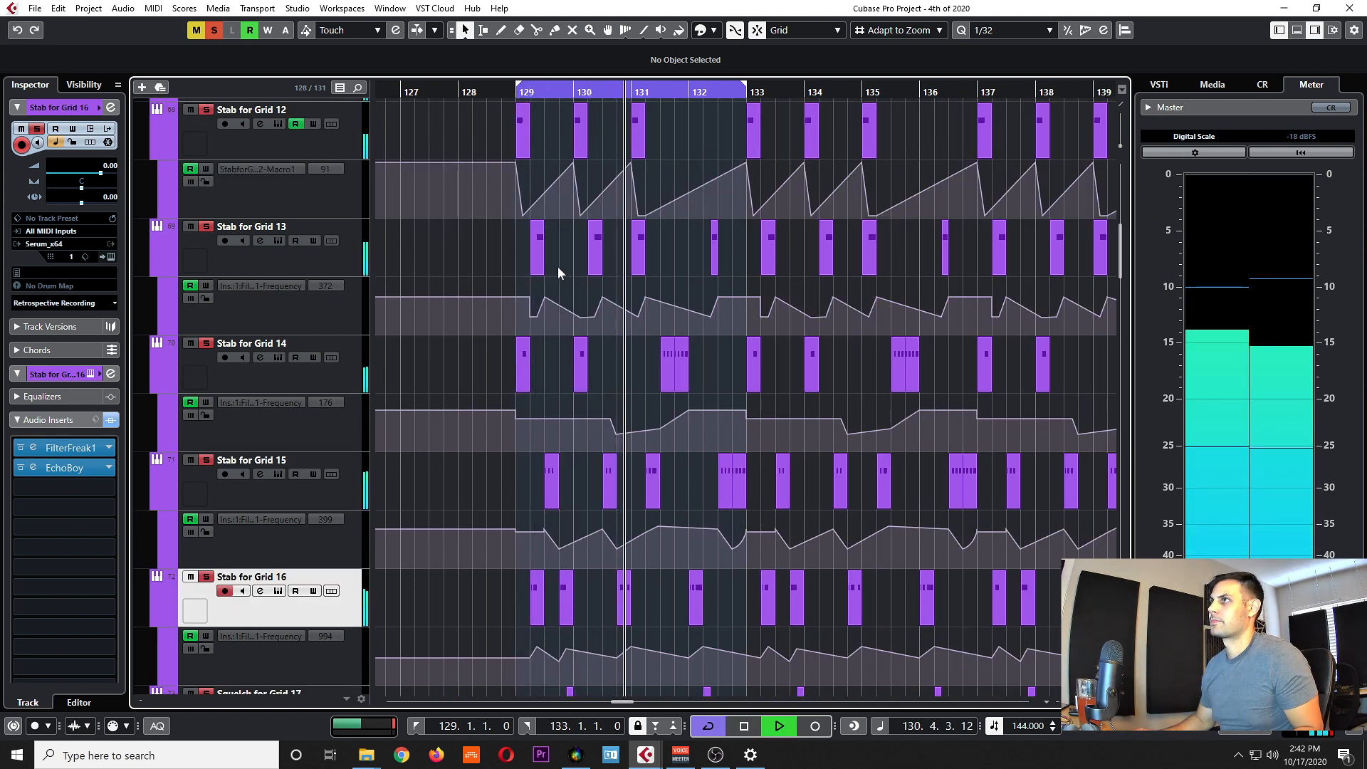
Follow the looped group playback across the clips and automation of Stab for Grid 12 through Squelch for Grid 17, and stop it.
scroll(640, 265, "up", 2)
scroll(654, 263, "down", 2)
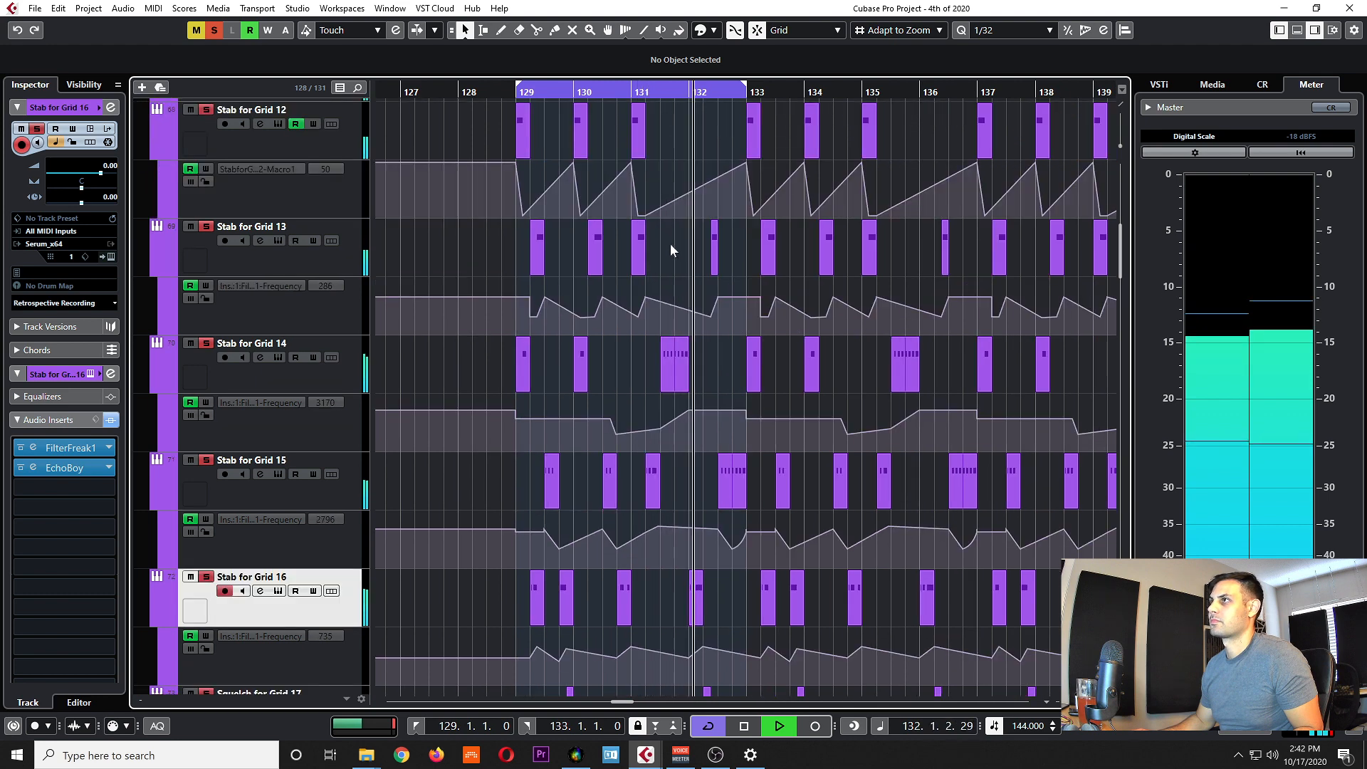
scroll(705, 211, "down", 2)
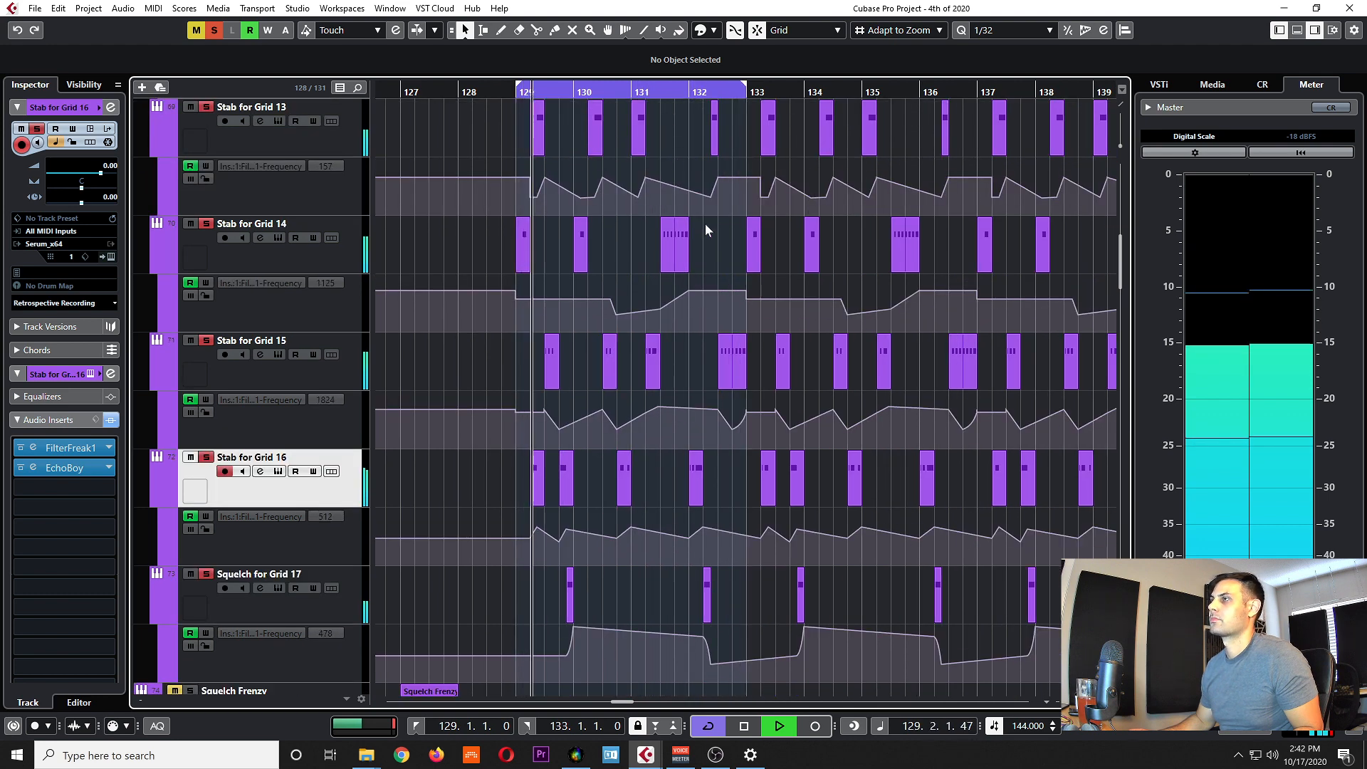
scroll(706, 227, "up", 4)
scroll(715, 245, "down", 4)
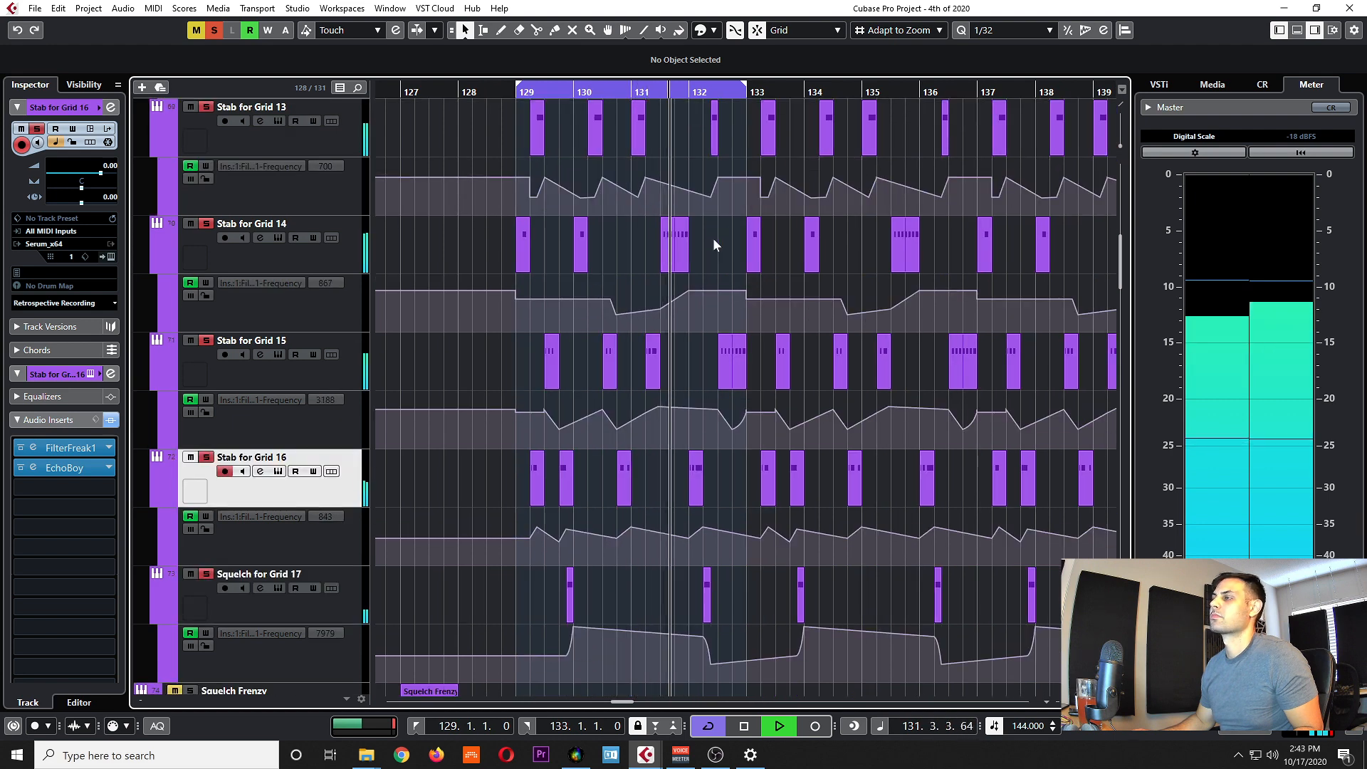
scroll(715, 249, "up", 2)
scroll(717, 250, "down", 2)
scroll(716, 251, "up", 2)
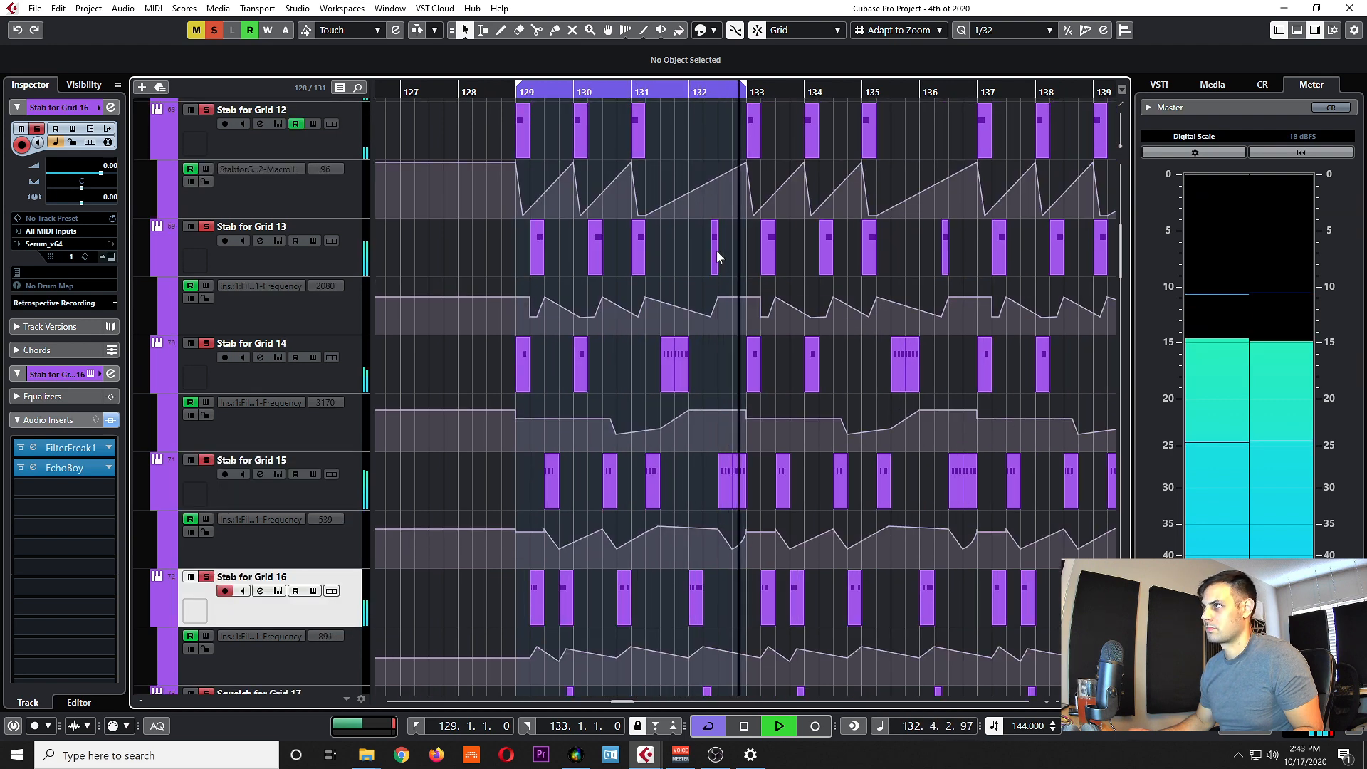
scroll(723, 264, "up", 2)
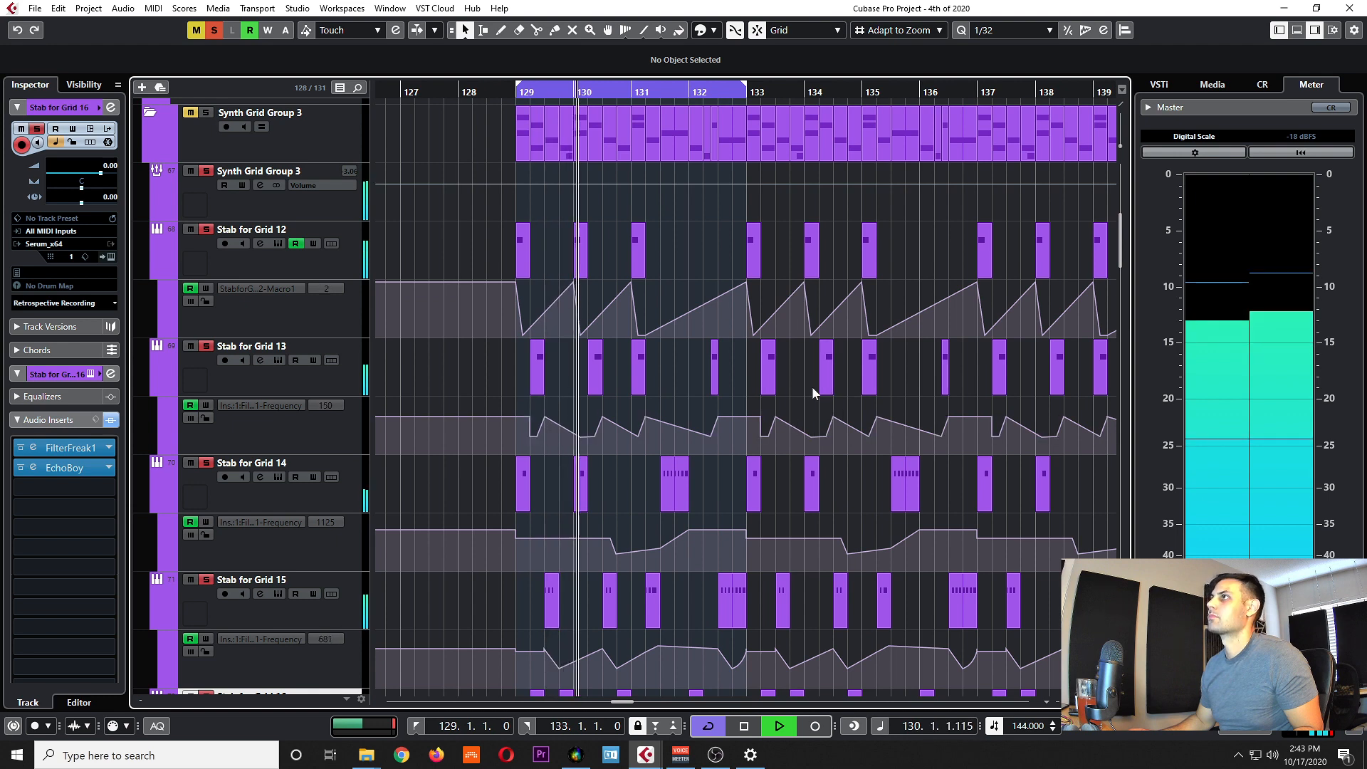
key("space")
Examine how the clip pattern and automation of all Synth Grid Group 3 tracks repeat from bar 129 to bar 145.
scroll(794, 365, "right", 1)
scroll(890, 499, "down", 4)
scroll(932, 558, "left", 2)
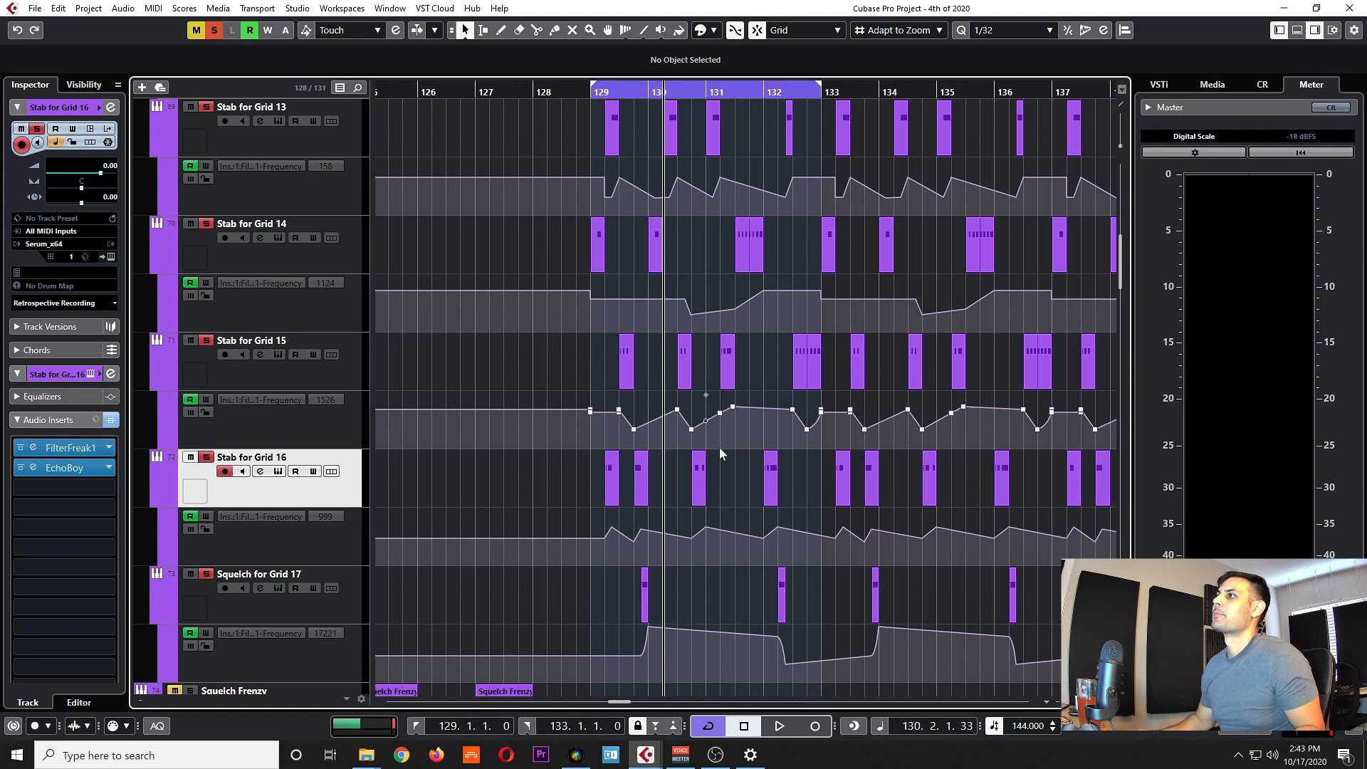
scroll(867, 358, "right", 3)
scroll(867, 366, "down", 3)
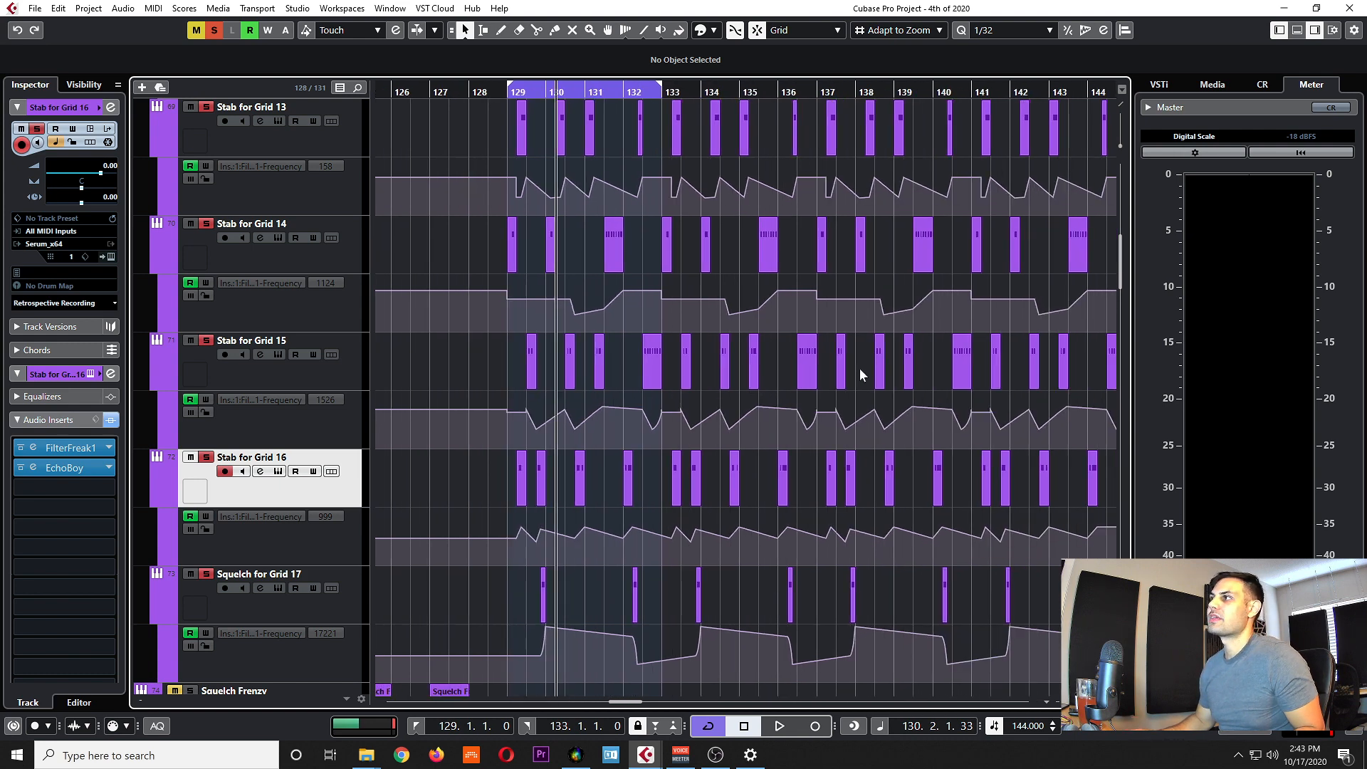
scroll(858, 367, "up", 1)
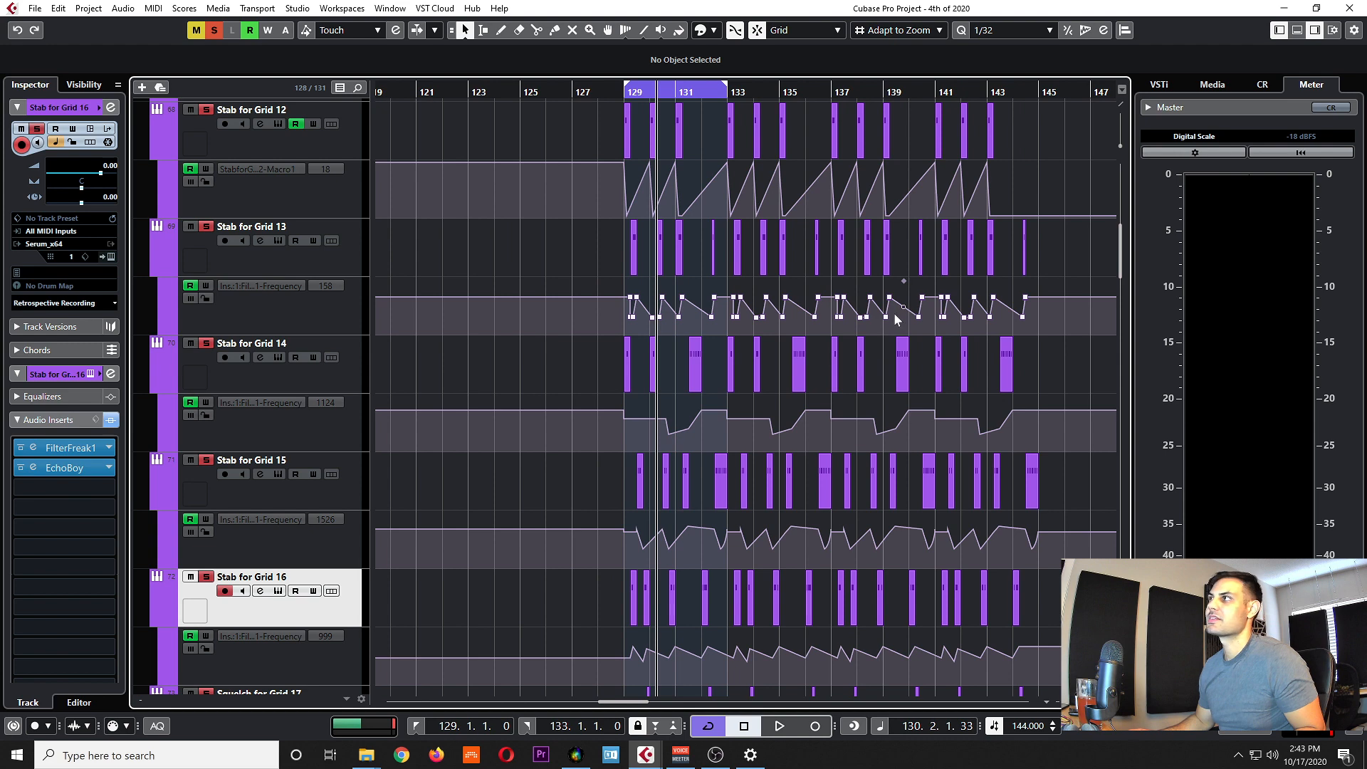
scroll(896, 320, "up", 2)
scroll(606, 396, "up", 1)
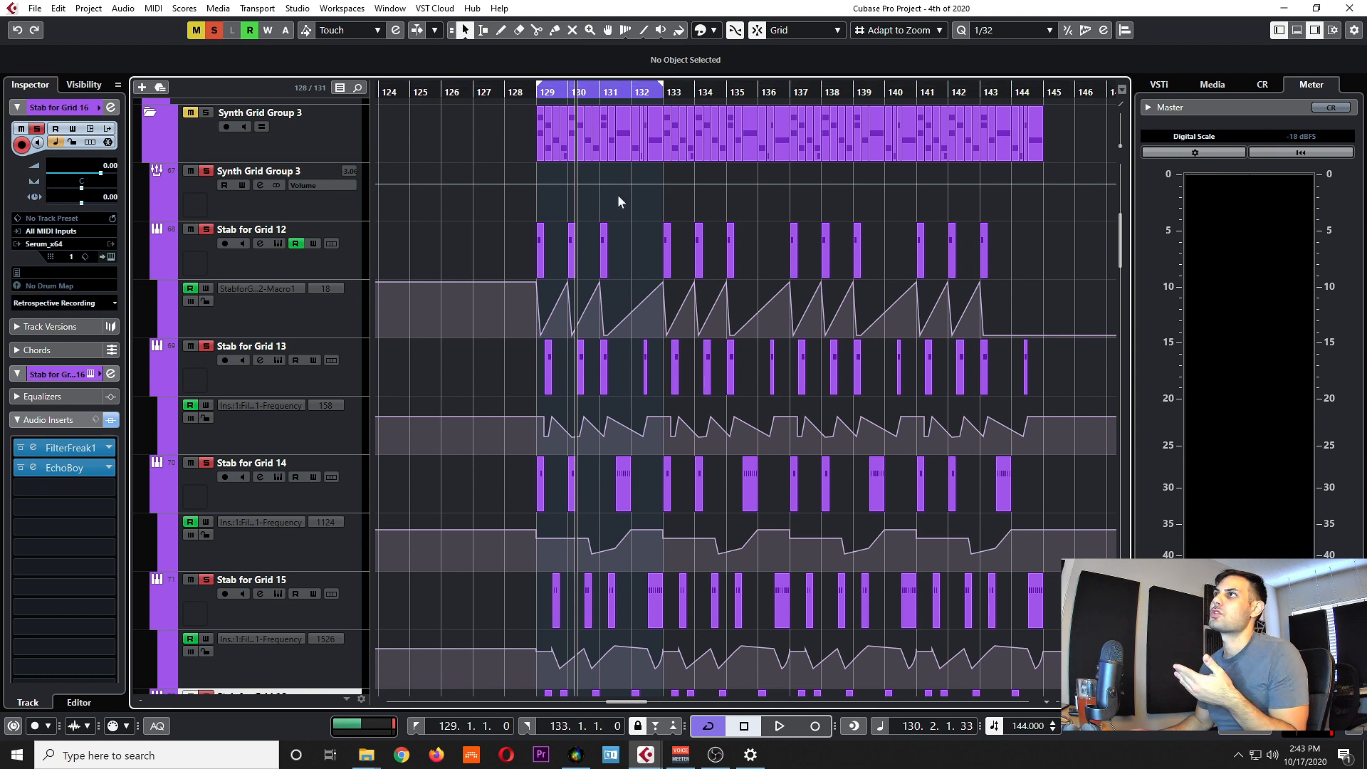
scroll(450, 278, "up", 2)
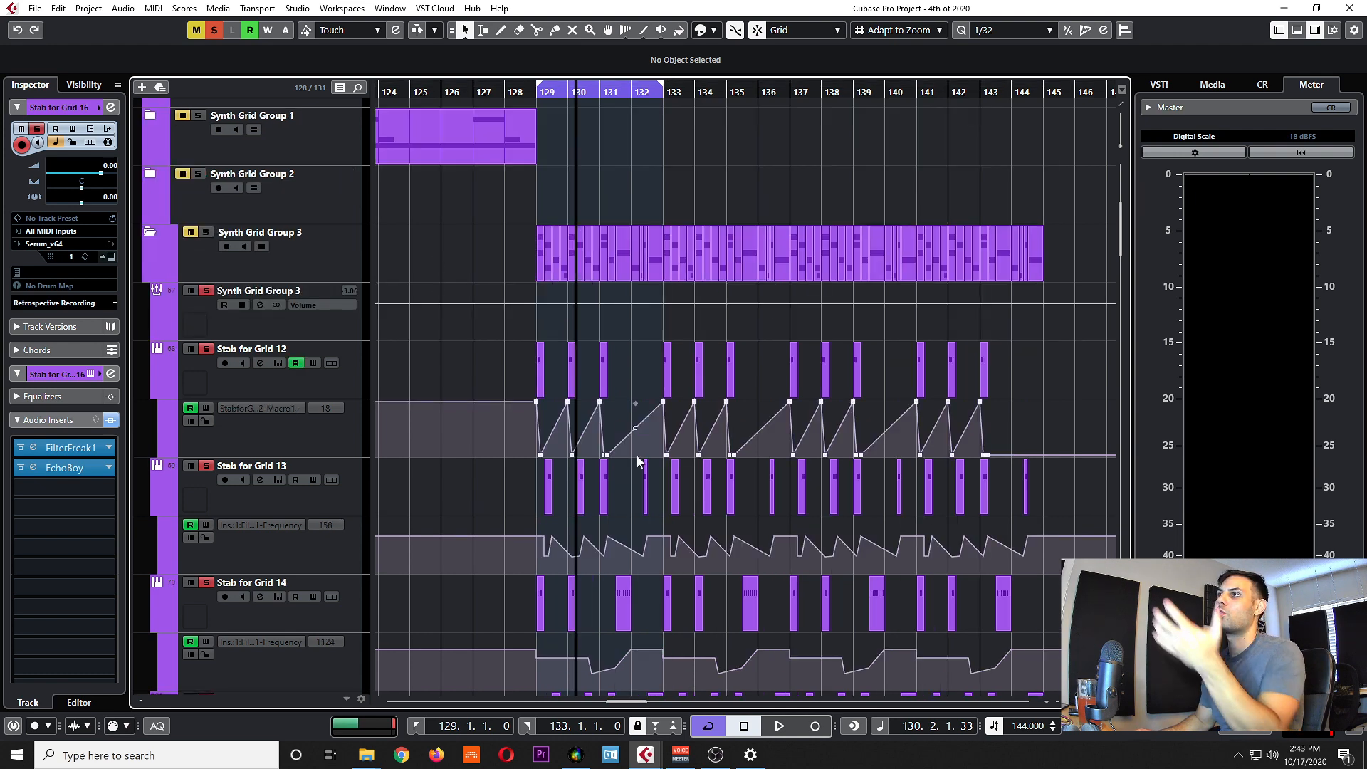
scroll(648, 520, "down", 2)
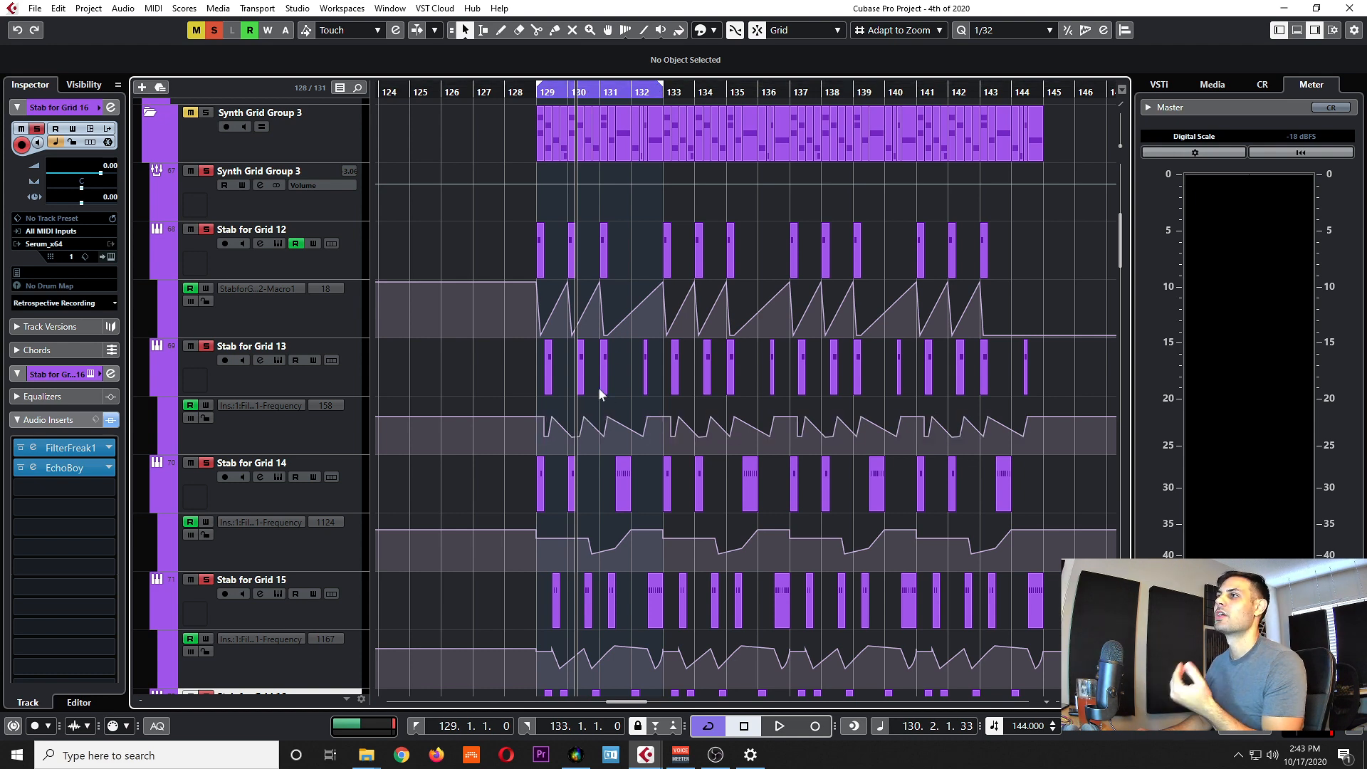
scroll(566, 385, "down", 2)
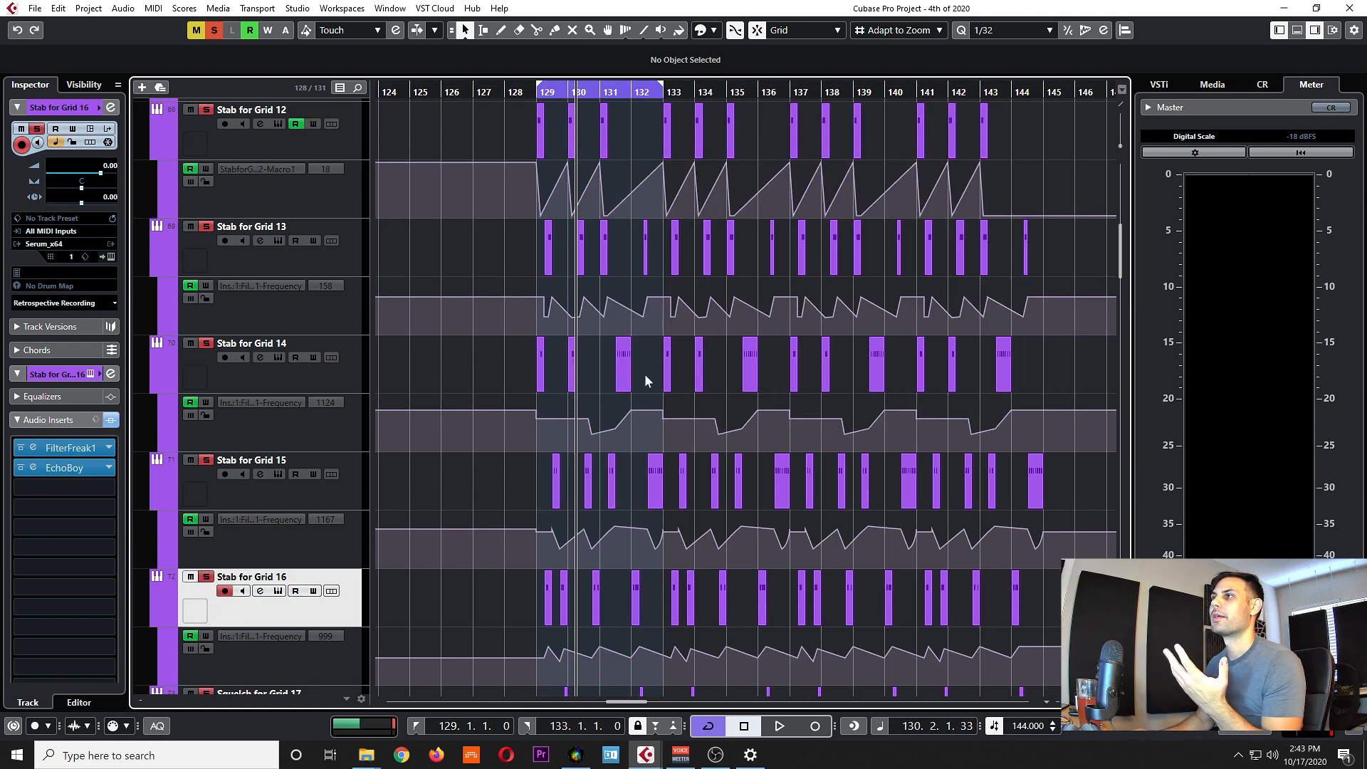
scroll(652, 384, "down", 1)
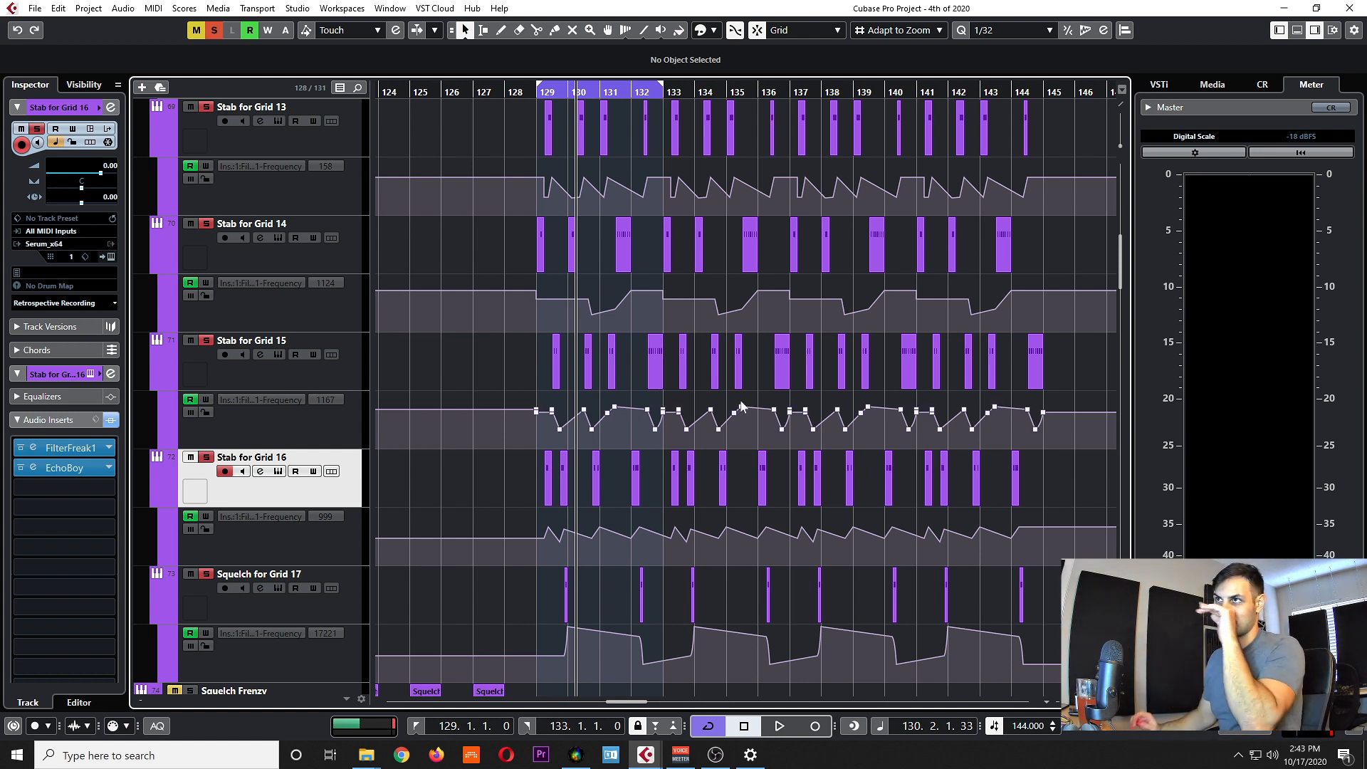
scroll(532, 363, "up", 1)
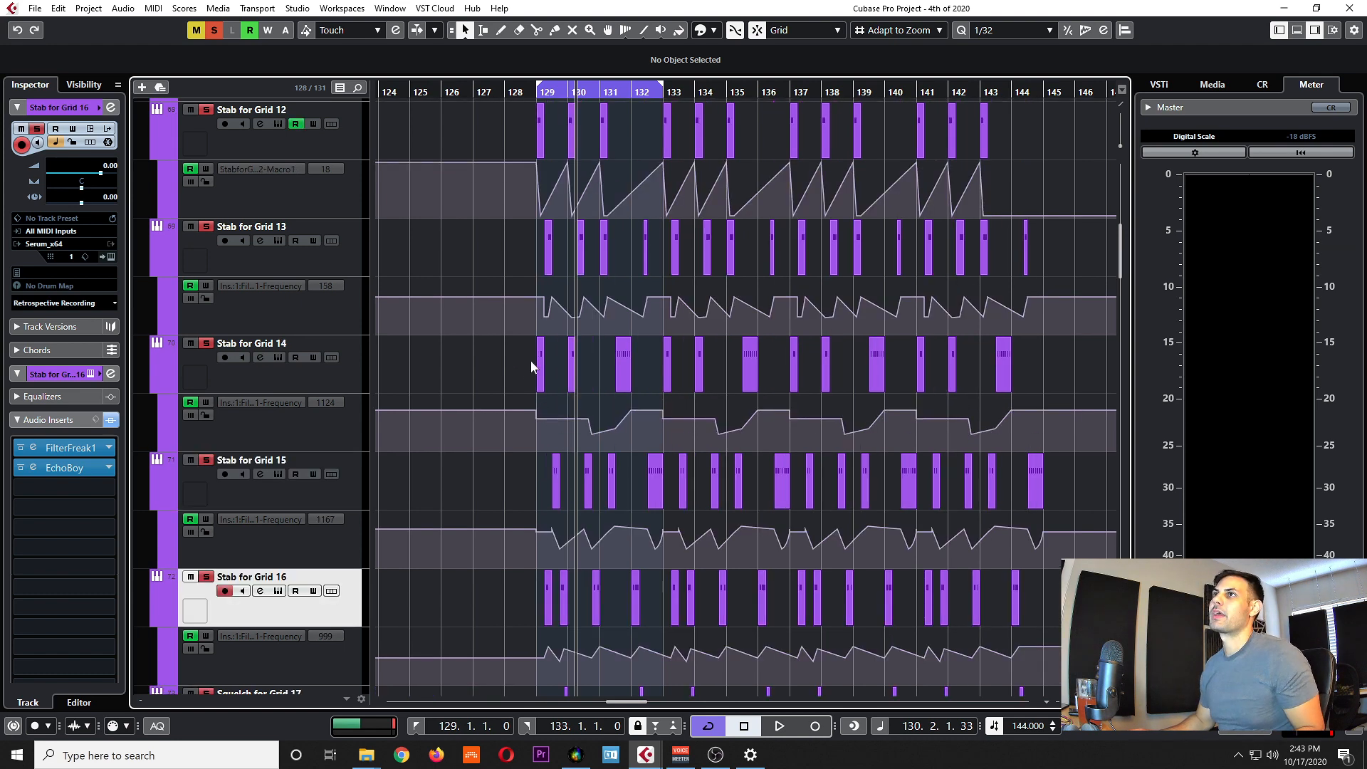
scroll(502, 390, "up", 2)
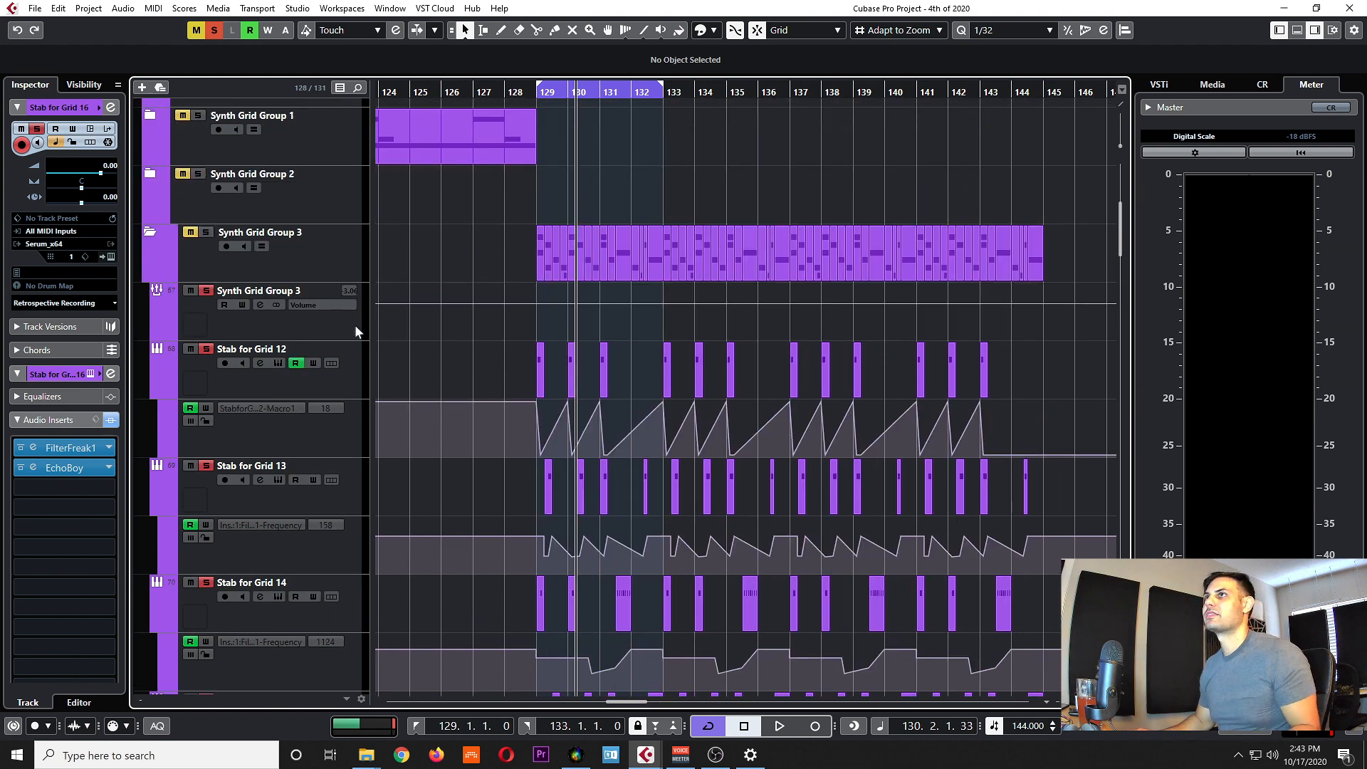
Collapse the Synth Grid Group 3 folder and compare where Synth Grid Groups 1, 2 and 3 play between bars 112 and 145.
left_click(149, 239)
scroll(587, 445, "left", 2)
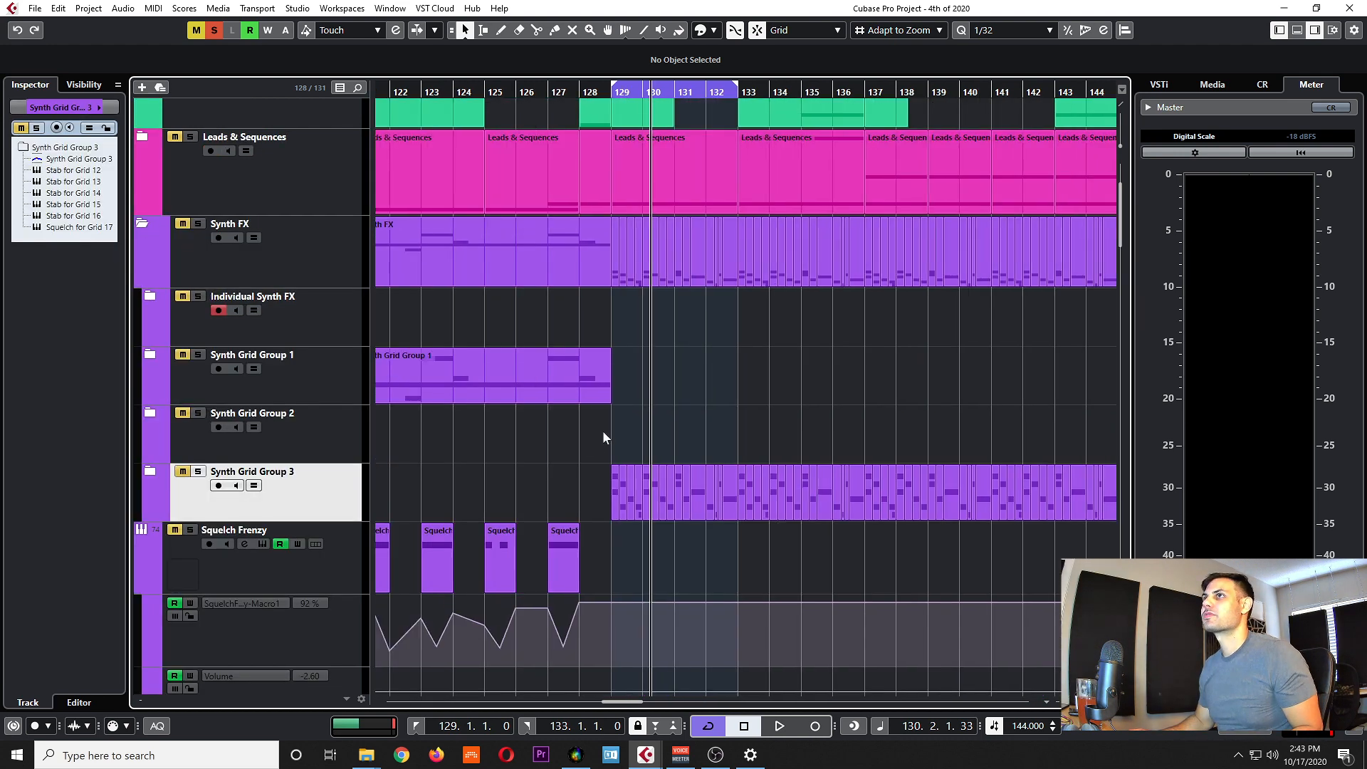
scroll(601, 437, "down", 2)
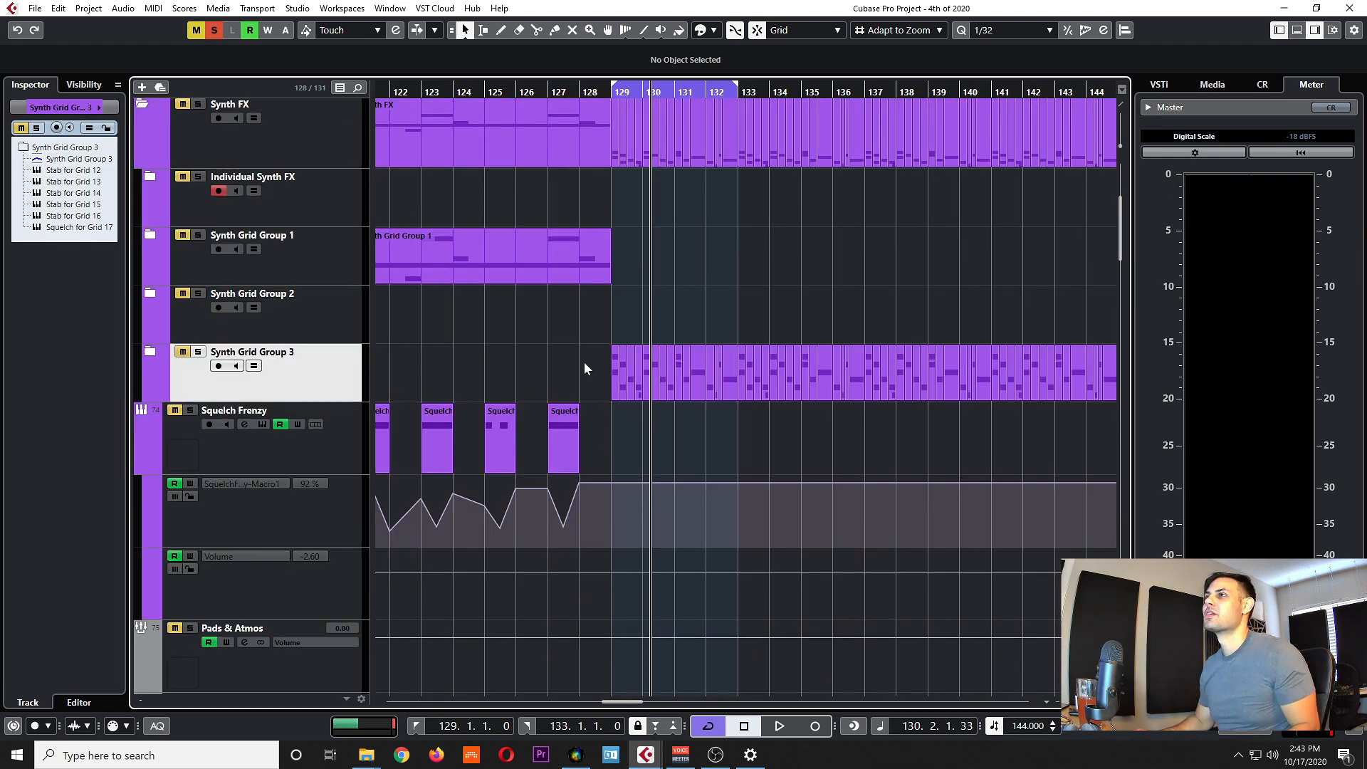
scroll(584, 363, "left", 2)
left_click(347, 335)
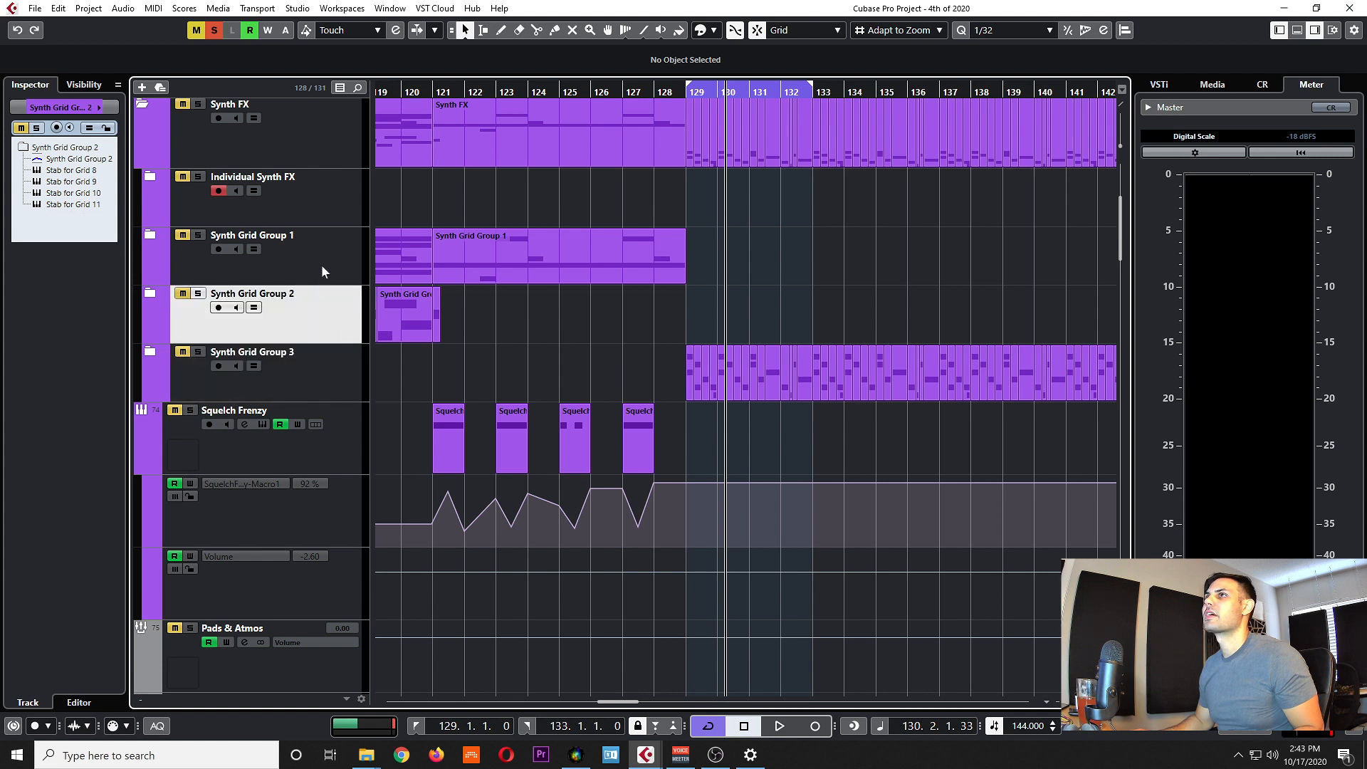
left_click(322, 265)
left_click(301, 336)
left_click(308, 390)
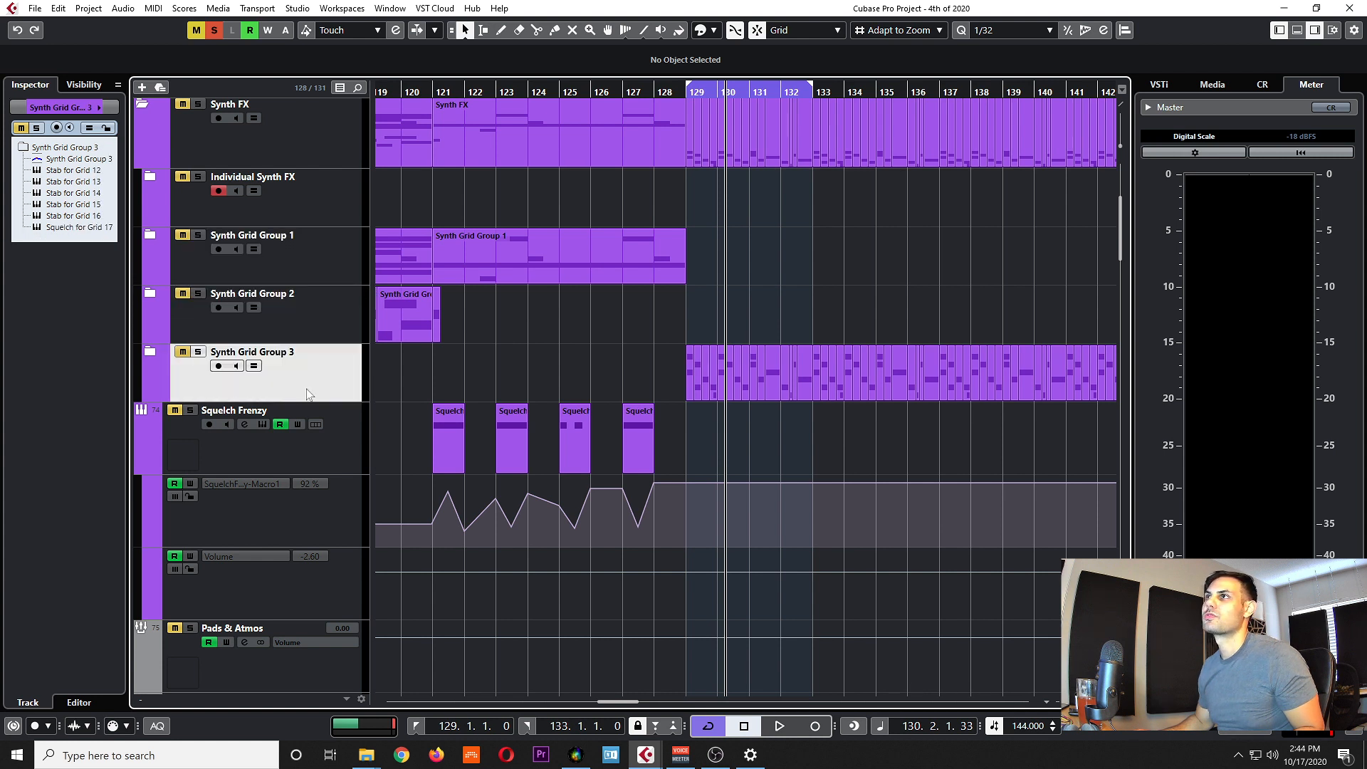
scroll(614, 370, "left", 7)
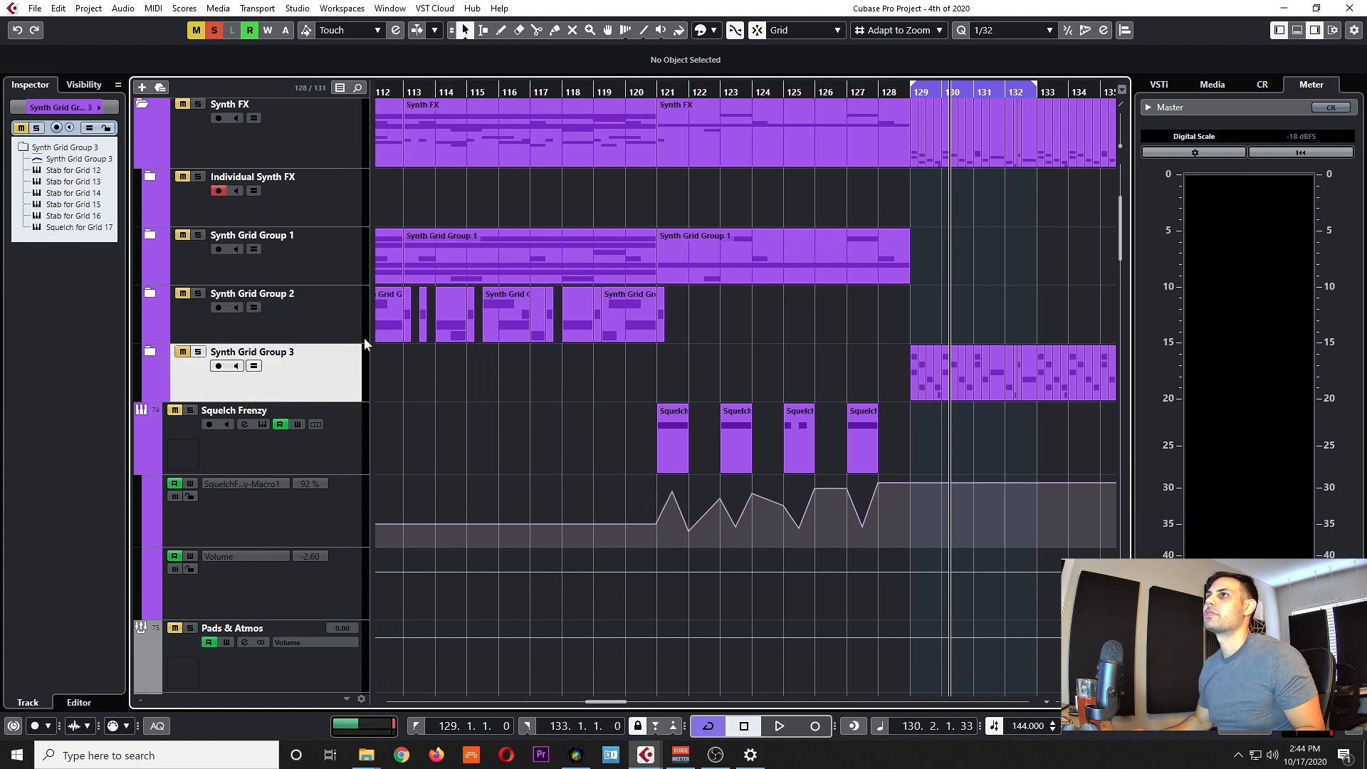
scroll(781, 345, "right", 7)
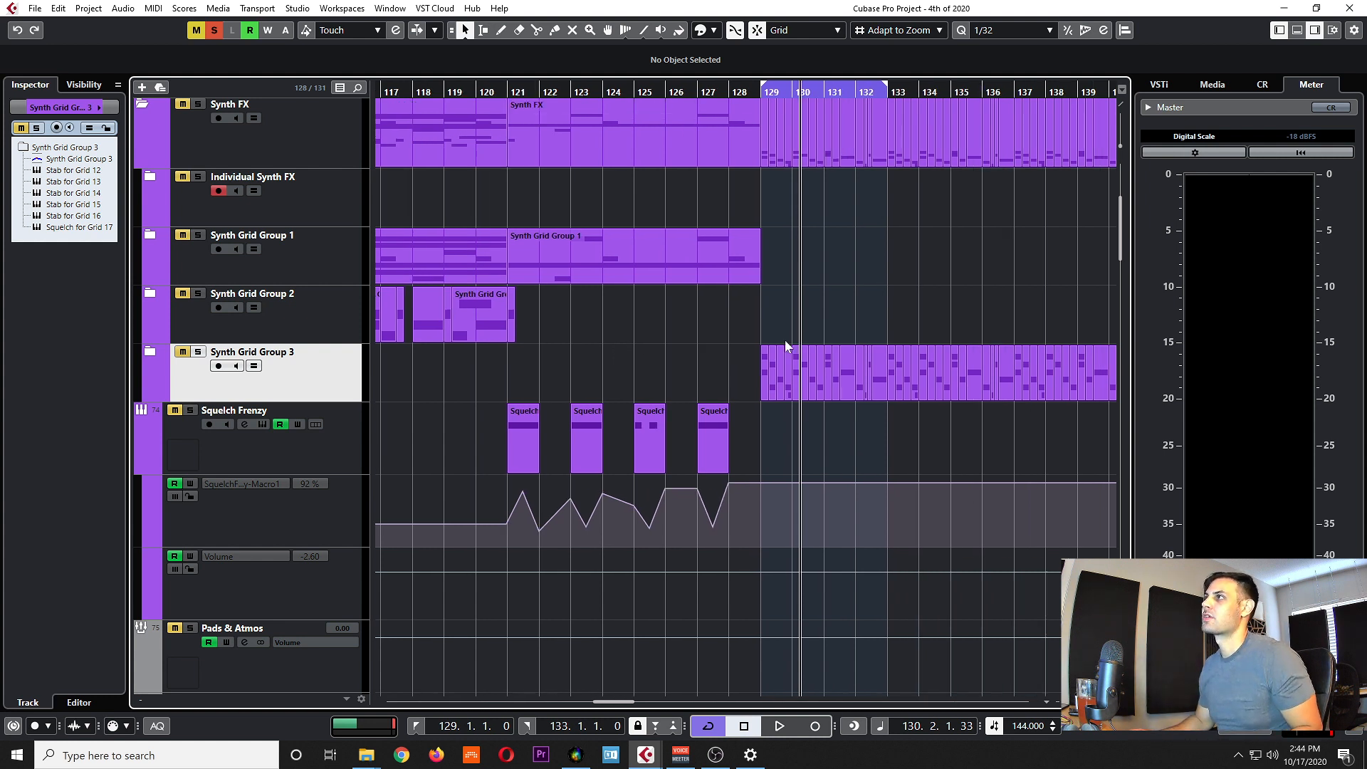
scroll(797, 297, "right", 5)
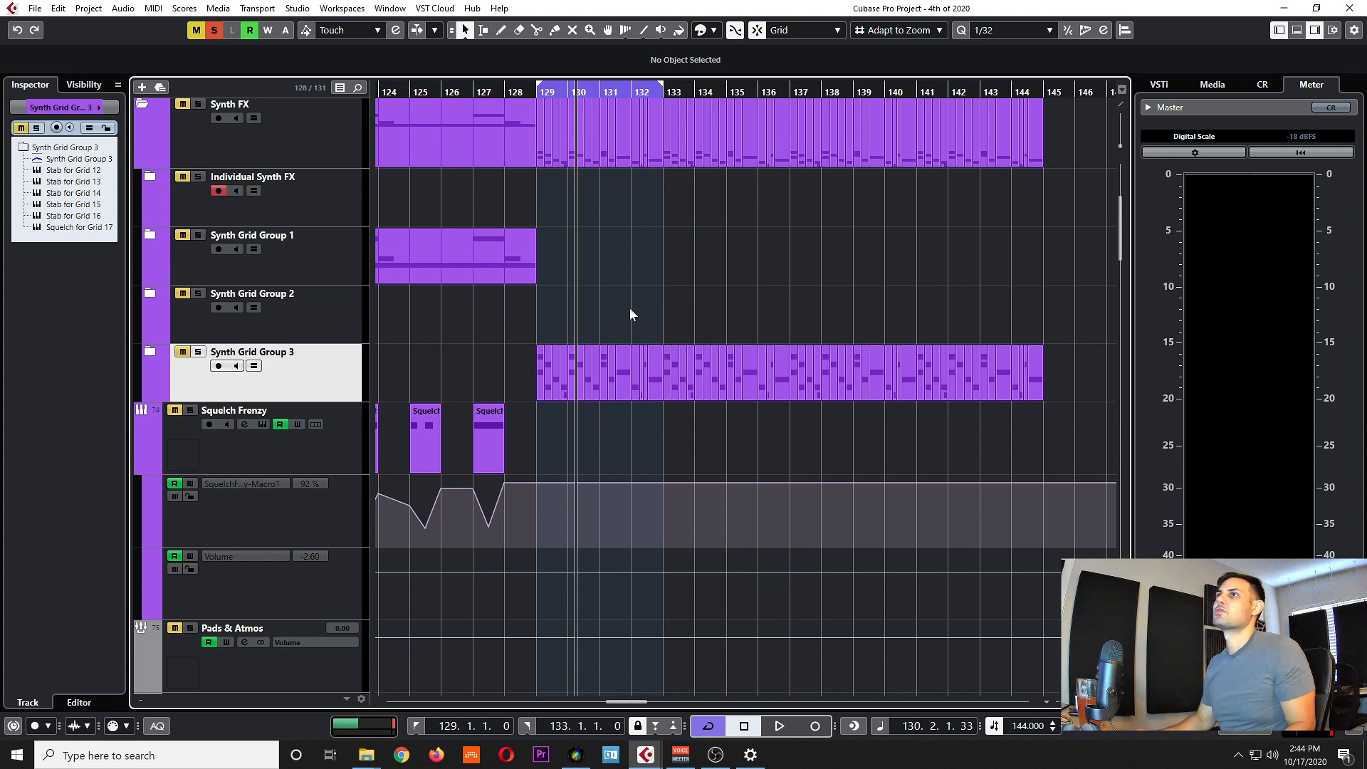
Expand the Synth Grid Group 3 folder and review its clips alongside the Leads & Sequences part at bar 133 in a wider arrangement view.
left_click(150, 352)
scroll(473, 402, "down", 6)
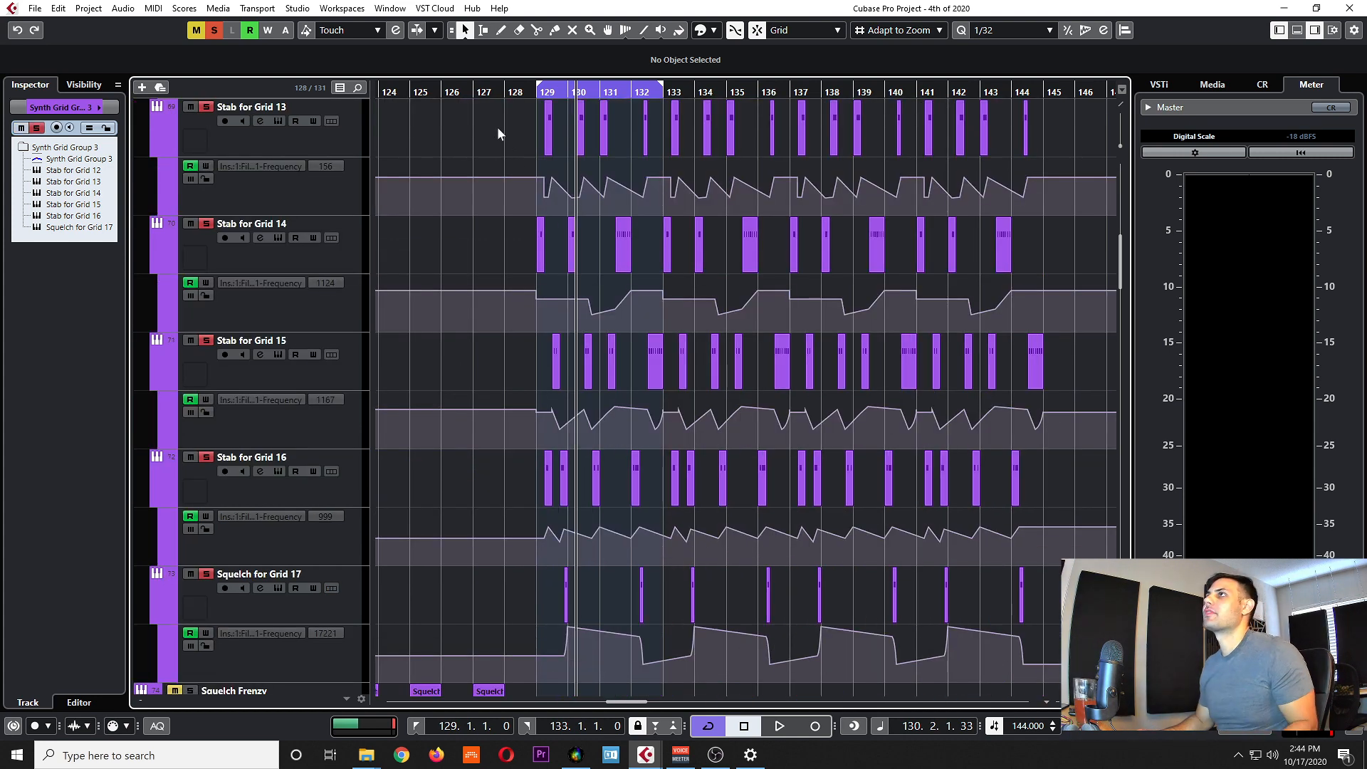
scroll(516, 214, "up", 10)
left_click(595, 352)
left_click(669, 378)
scroll(656, 440, "down", 3)
scroll(656, 440, "down", 2, "ctrl")
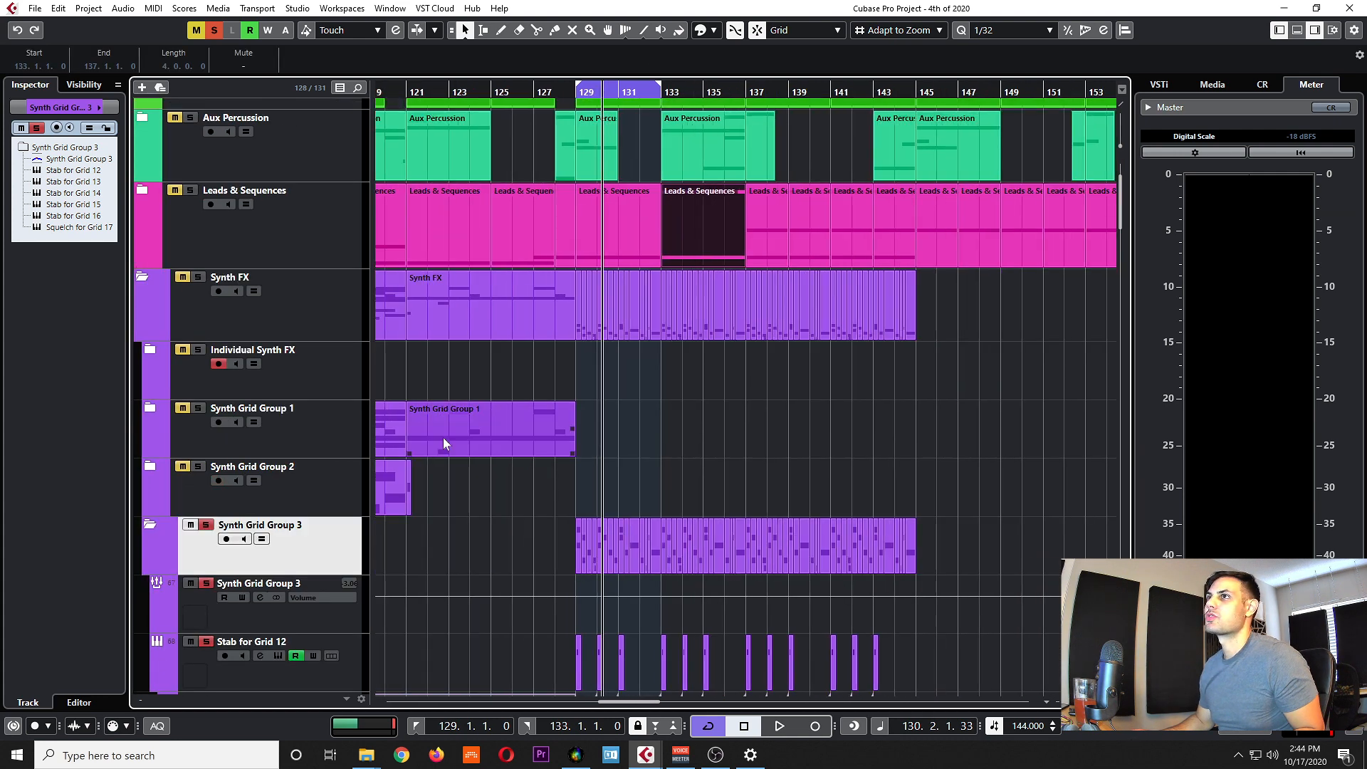
Select the Synth Grid Group 3 group channel track and review the stab and squelch tracks beneath it.
scroll(779, 533, "down", 4)
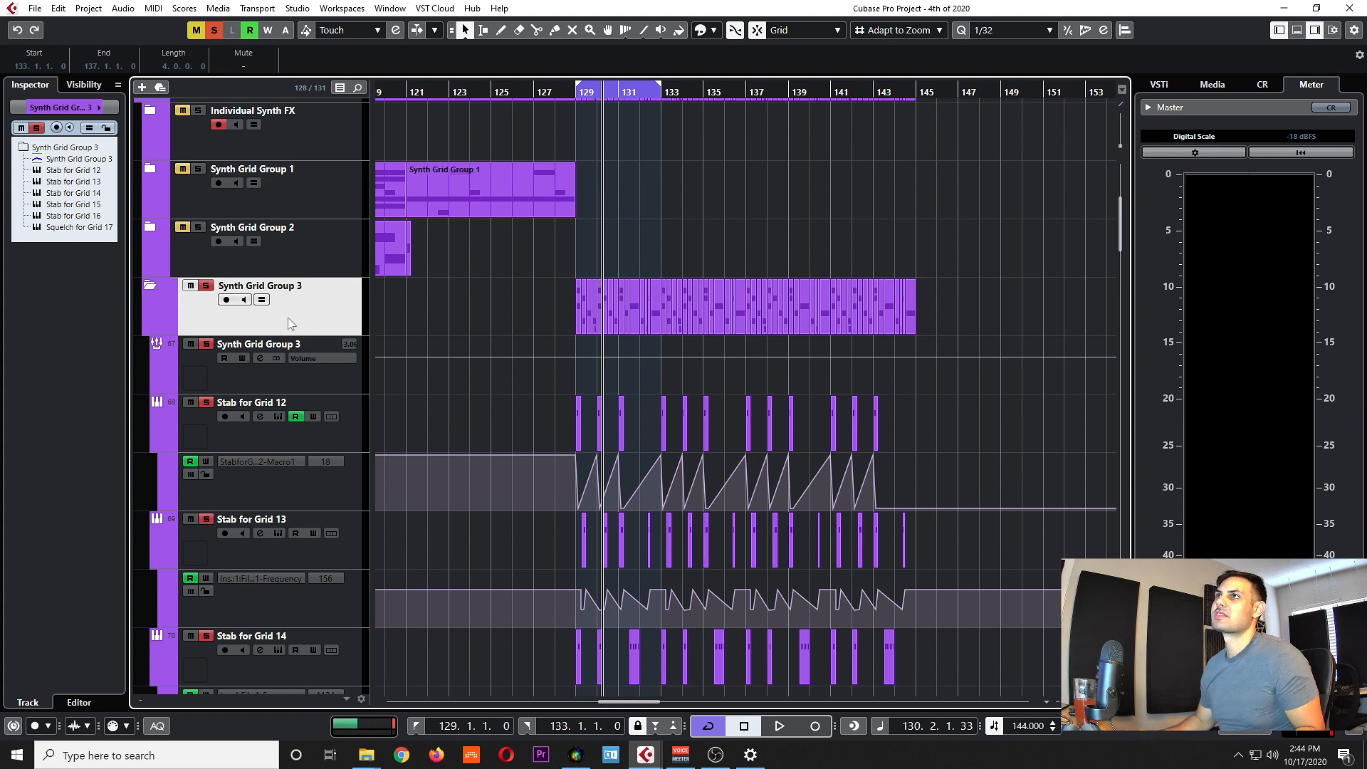
left_click(321, 383)
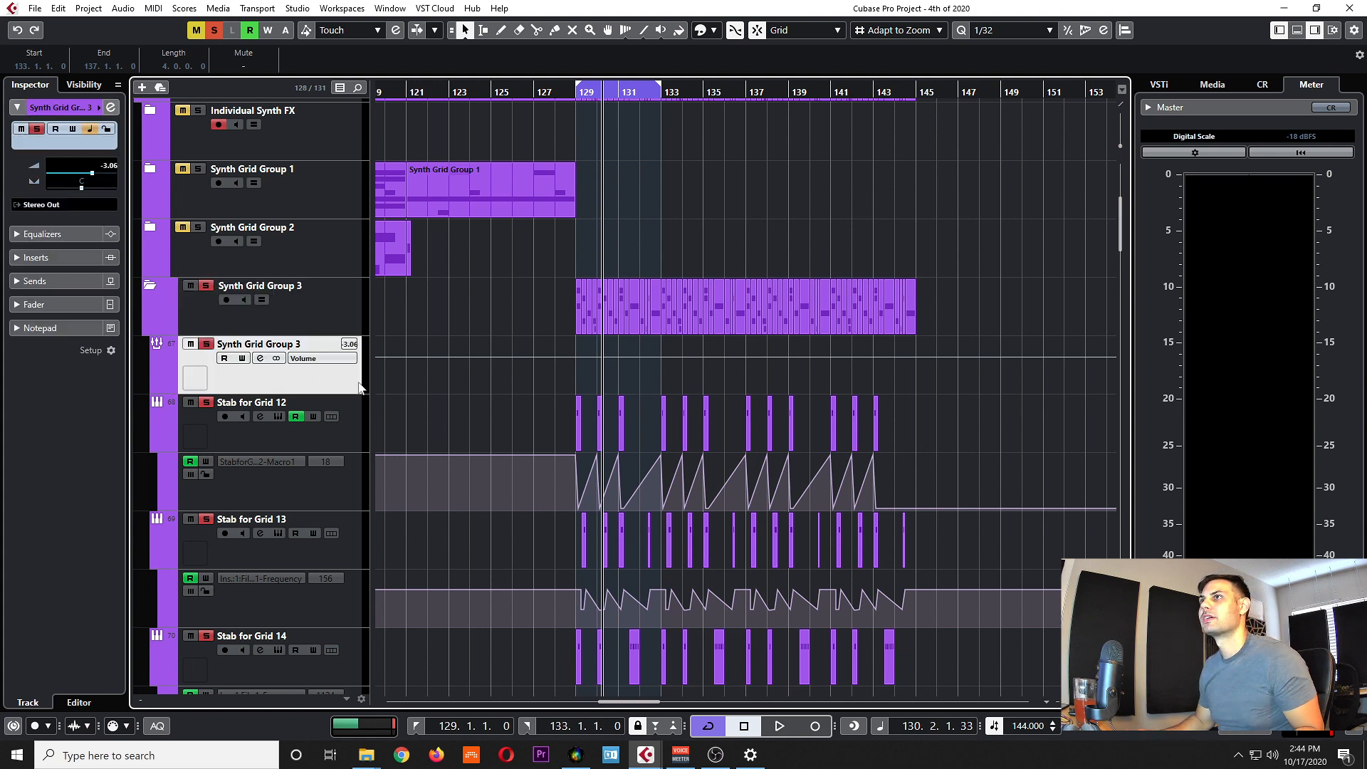
scroll(721, 510, "down", 5)
scroll(720, 510, "up", 3)
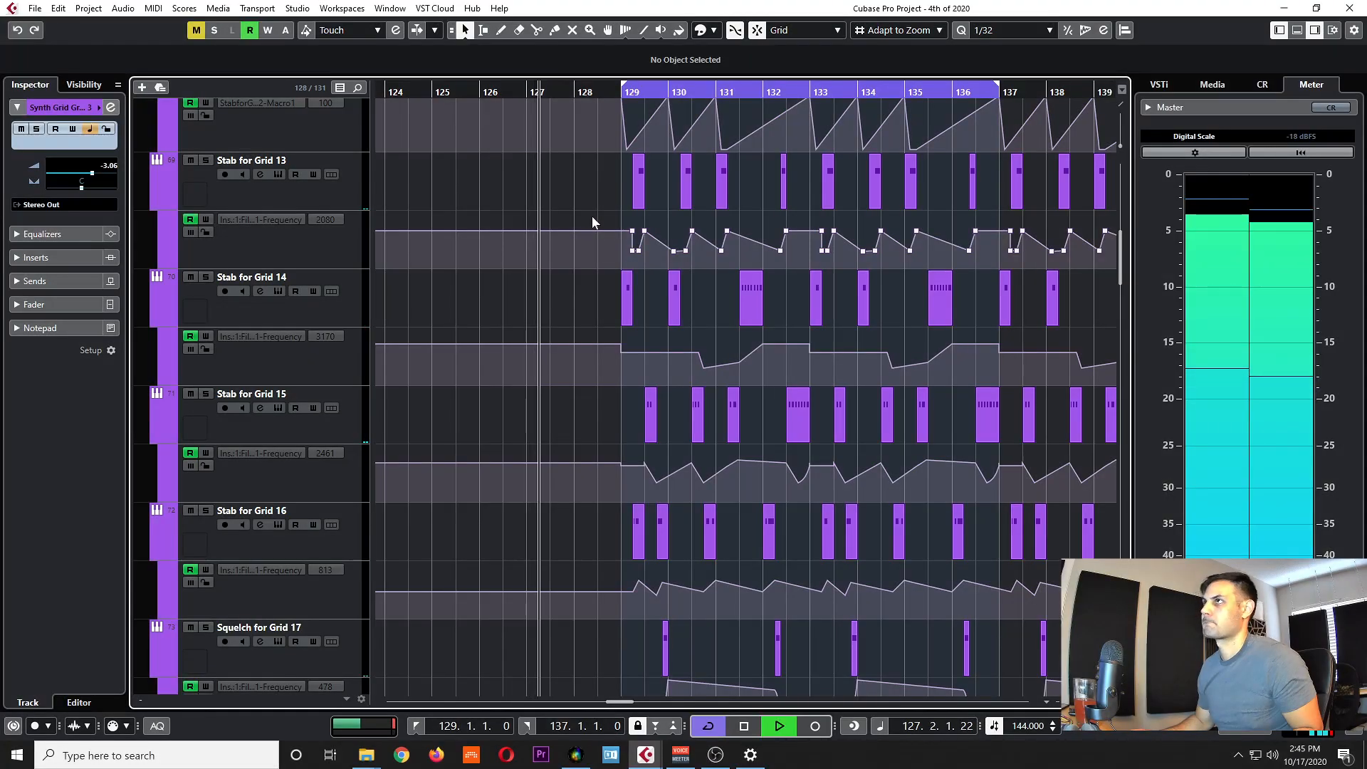
Follow the full-mix playback into the bar 129 to 137 loop across the Stab for Grid 12 to 16 clips and automation.
scroll(609, 212, "right", 2)
scroll(514, 188, "up", 2)
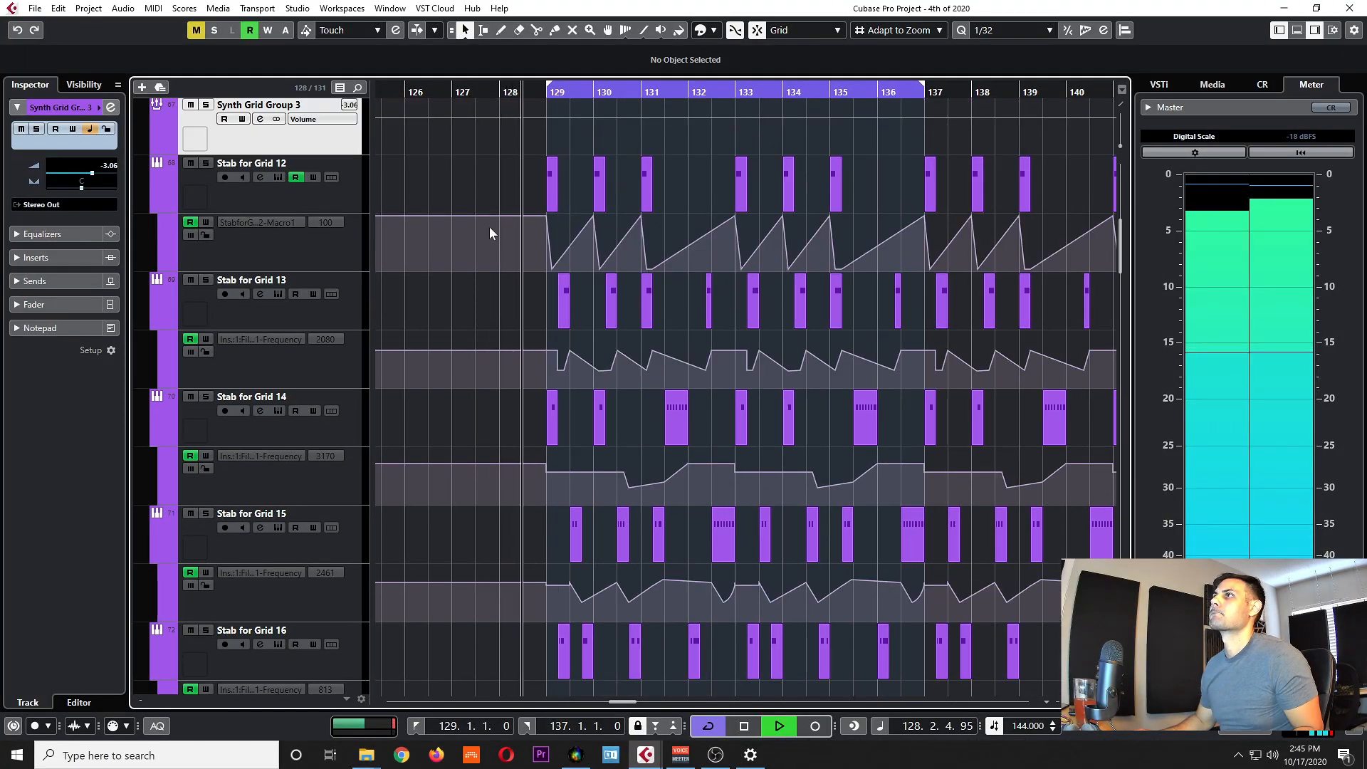
scroll(762, 229, "right", 2)
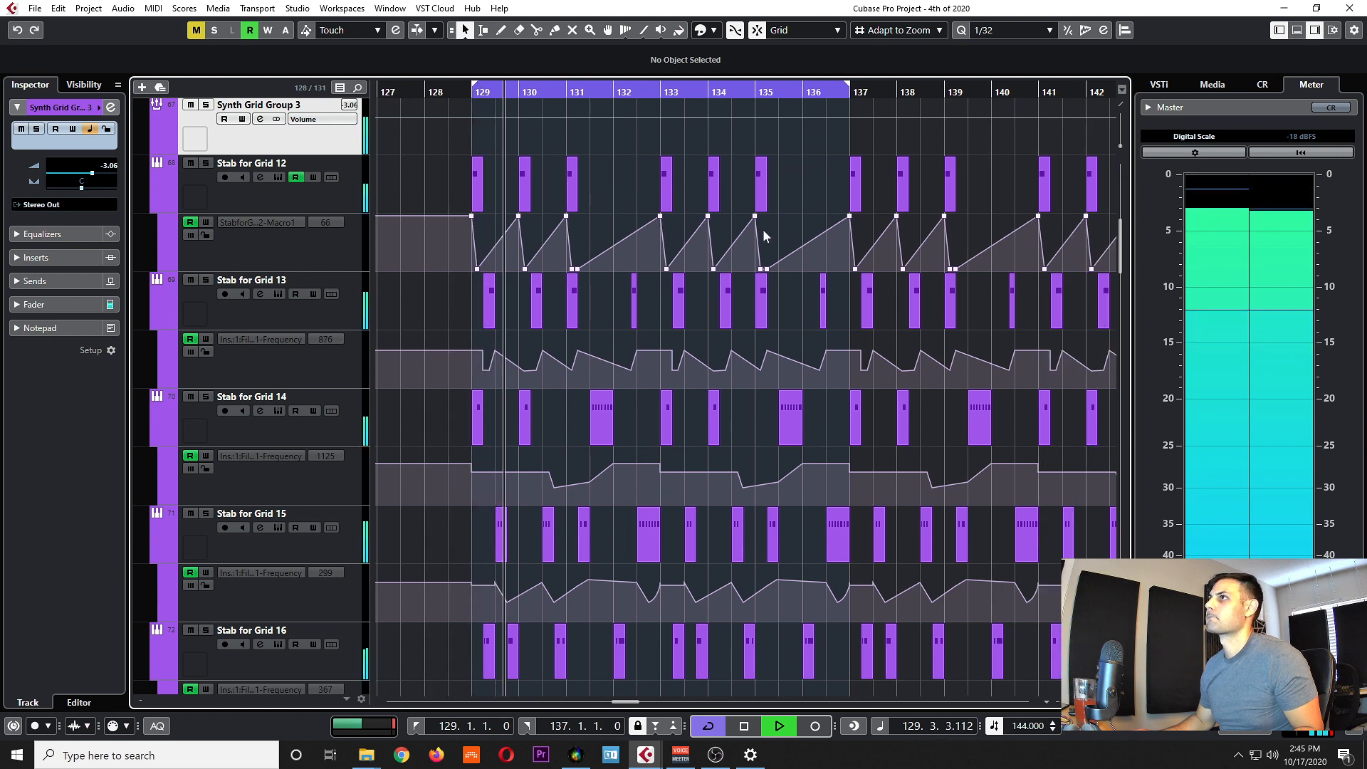
scroll(762, 231, "down", 1)
scroll(762, 235, "up", 1)
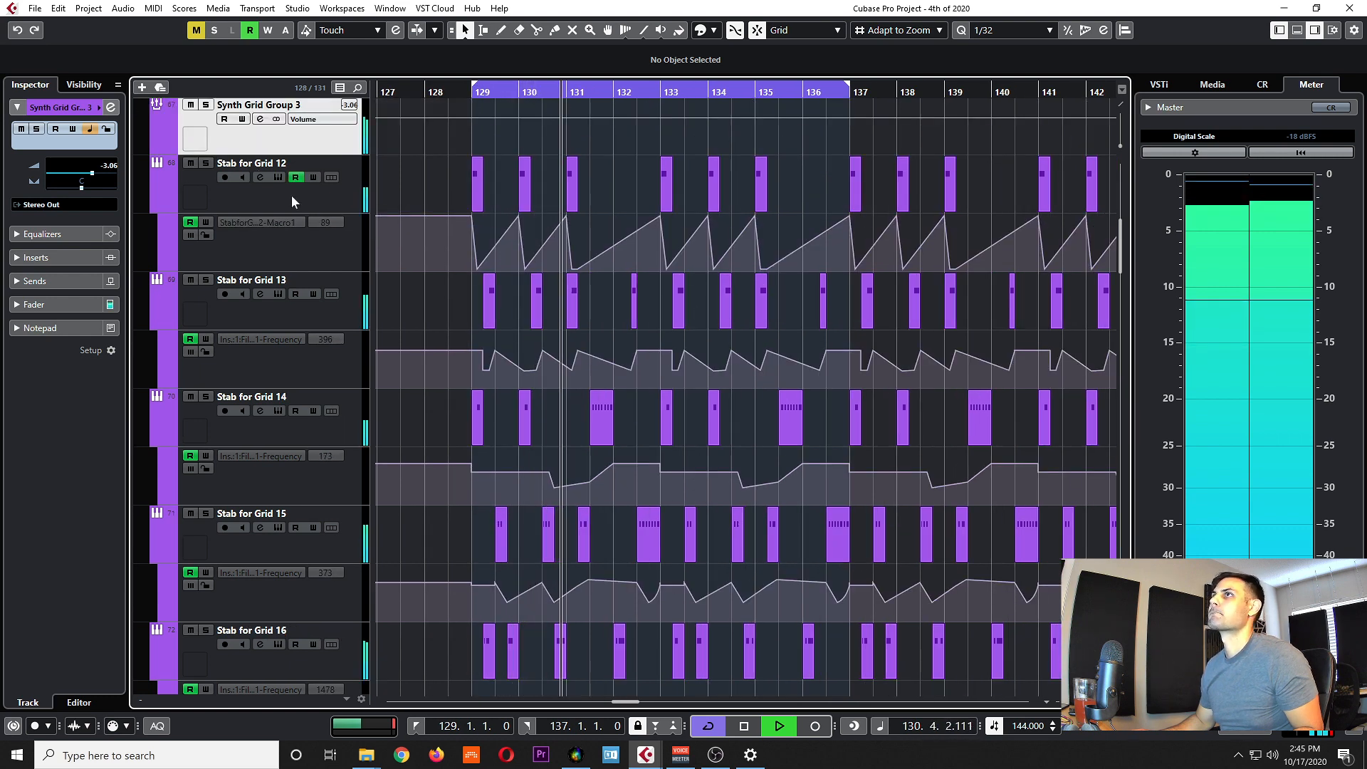
Solo and unsolo the Synth Grid Group 3 channel twice during playback to compare the group alone with the full mix.
left_click(205, 105)
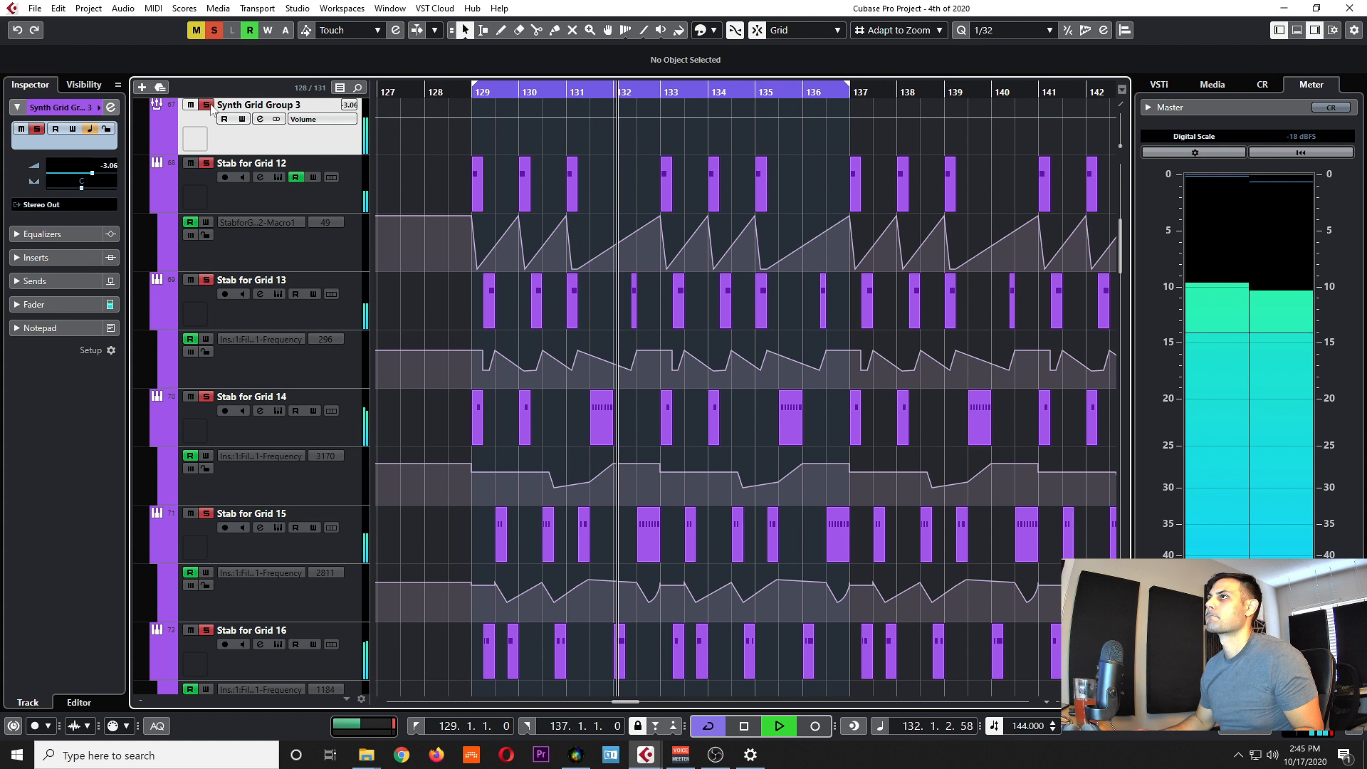
left_click(208, 105)
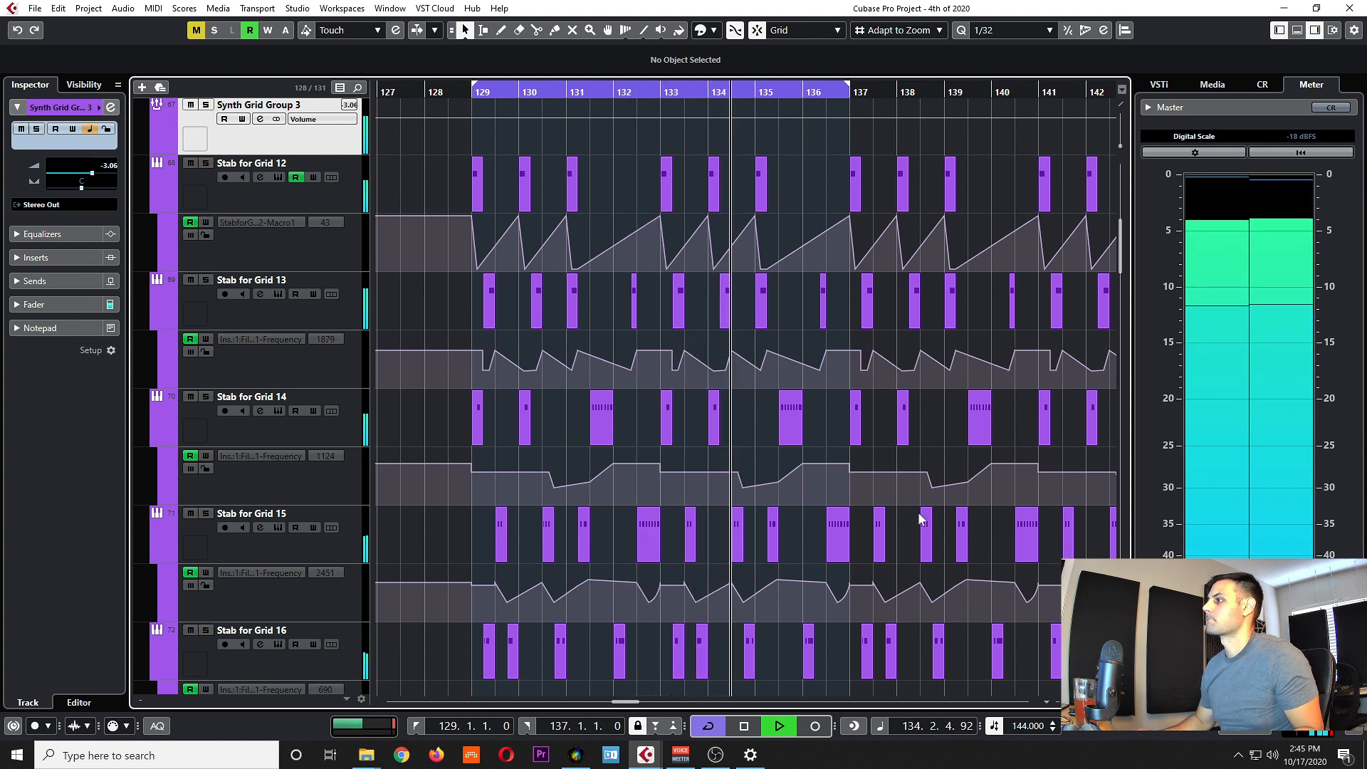
left_click(205, 105)
left_click(206, 106)
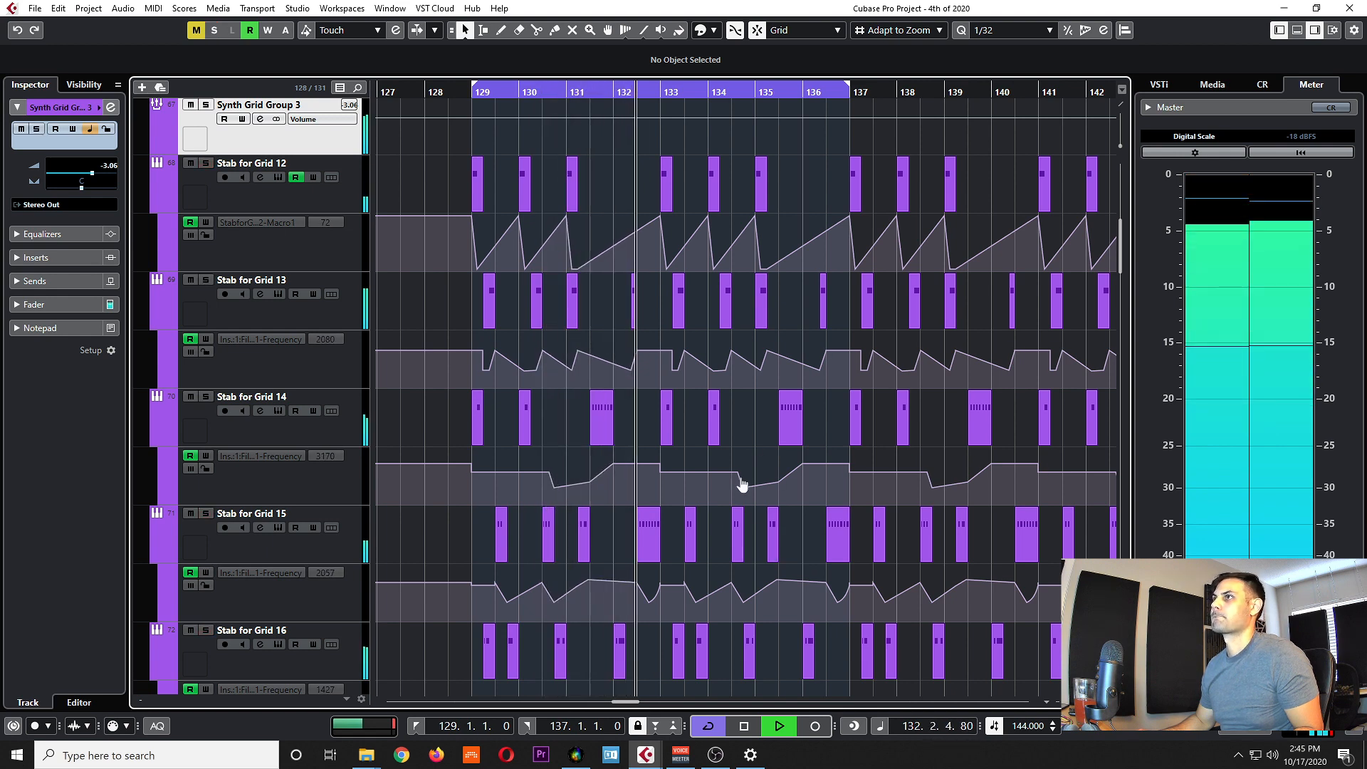
Follow the unsoloed loop through the clips and filter automation of Stab for Grid 13 through Squelch for Grid 17, returning to bar 129.
scroll(662, 263, "down", 2)
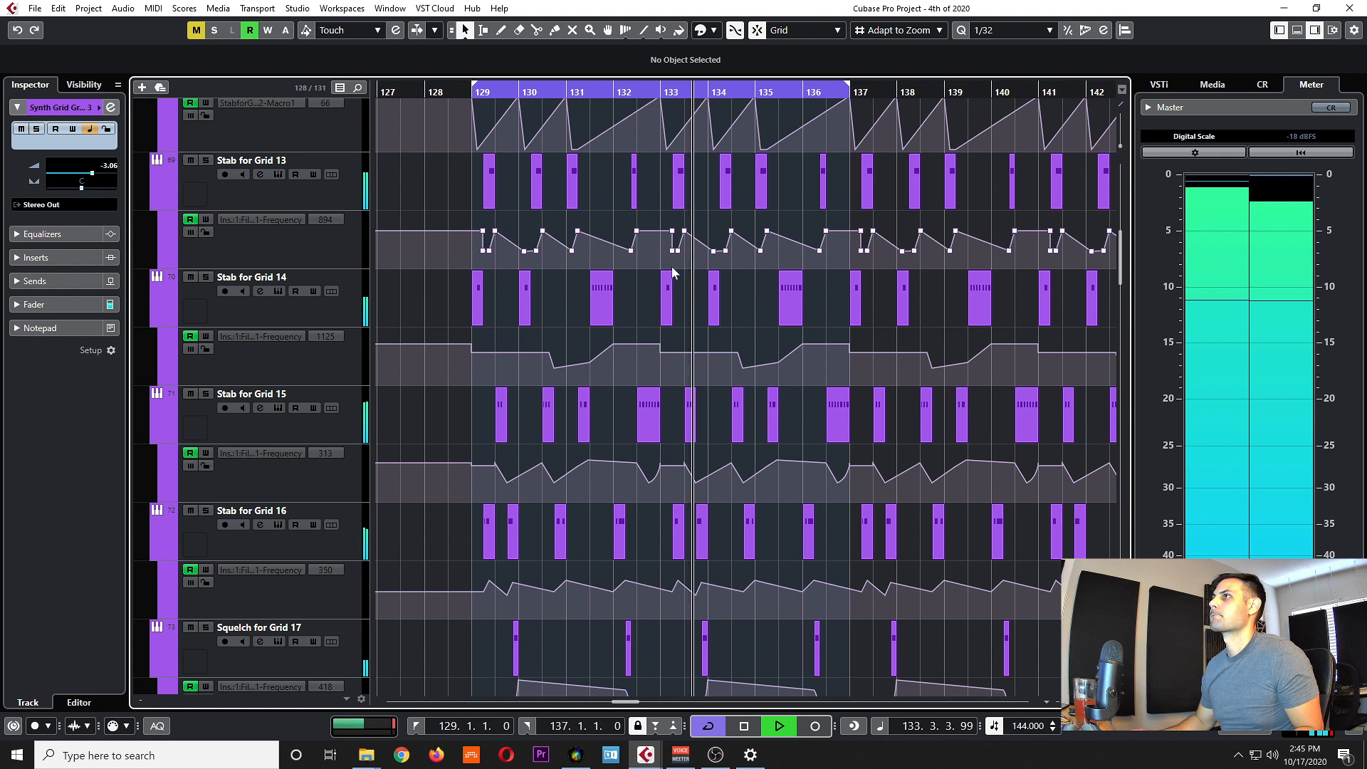
scroll(732, 299, "down", 1)
scroll(733, 299, "right", 3)
scroll(630, 390, "up", 1)
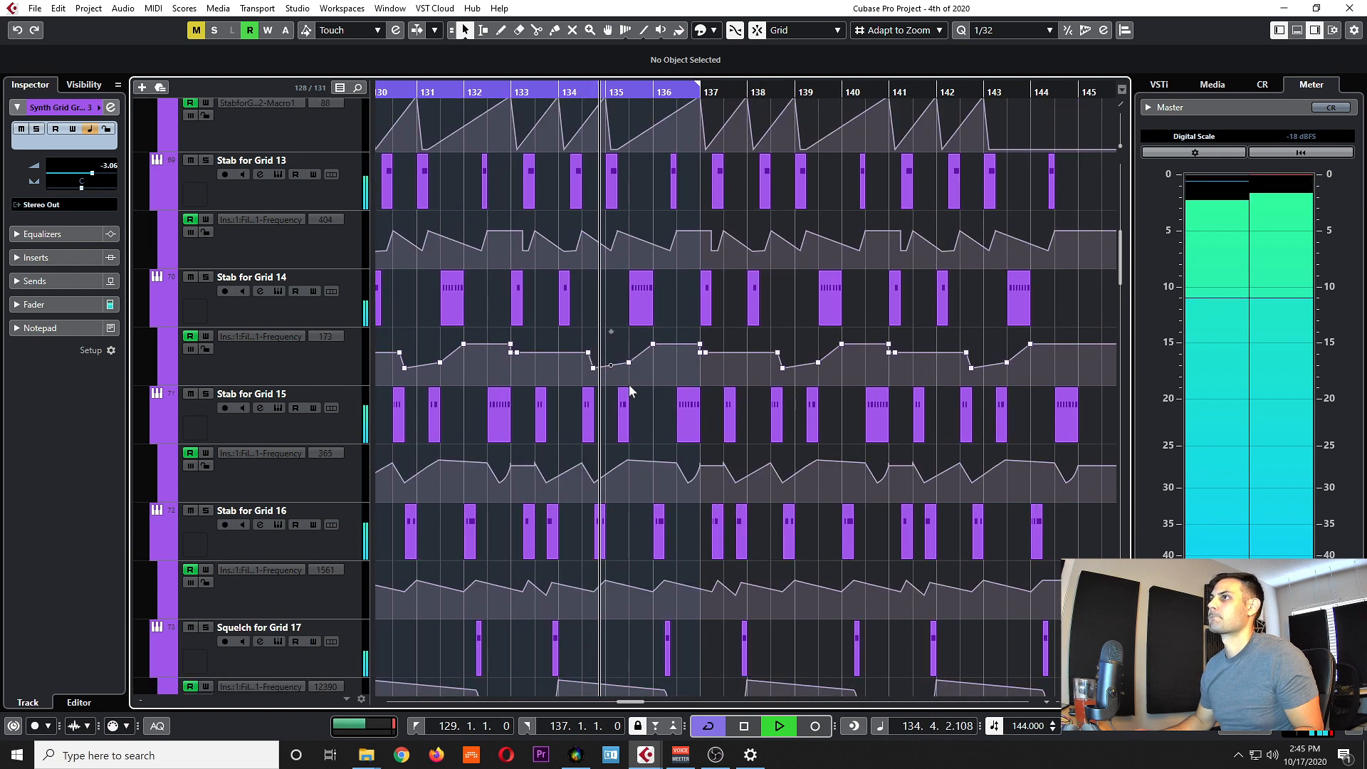
scroll(673, 352, "up", 2)
scroll(674, 352, "left", 1)
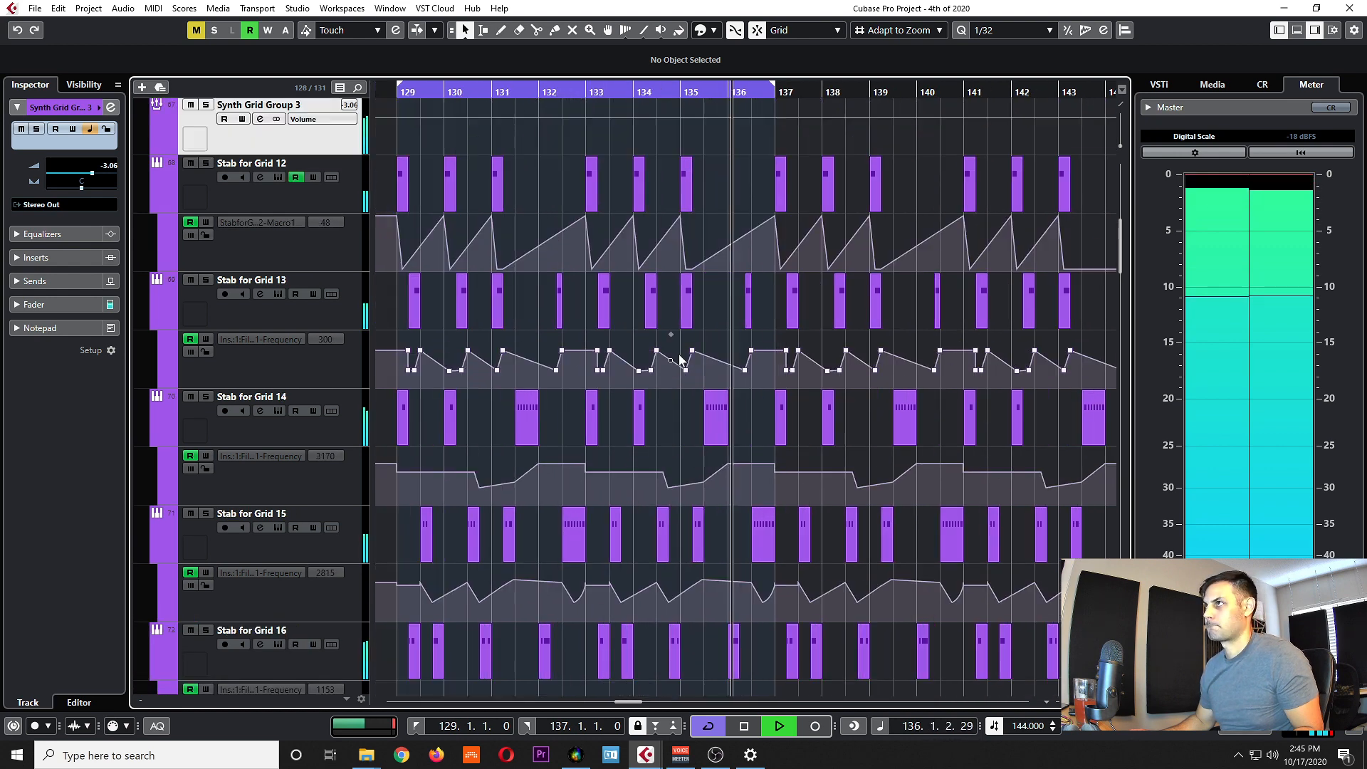
scroll(677, 353, "left", 2)
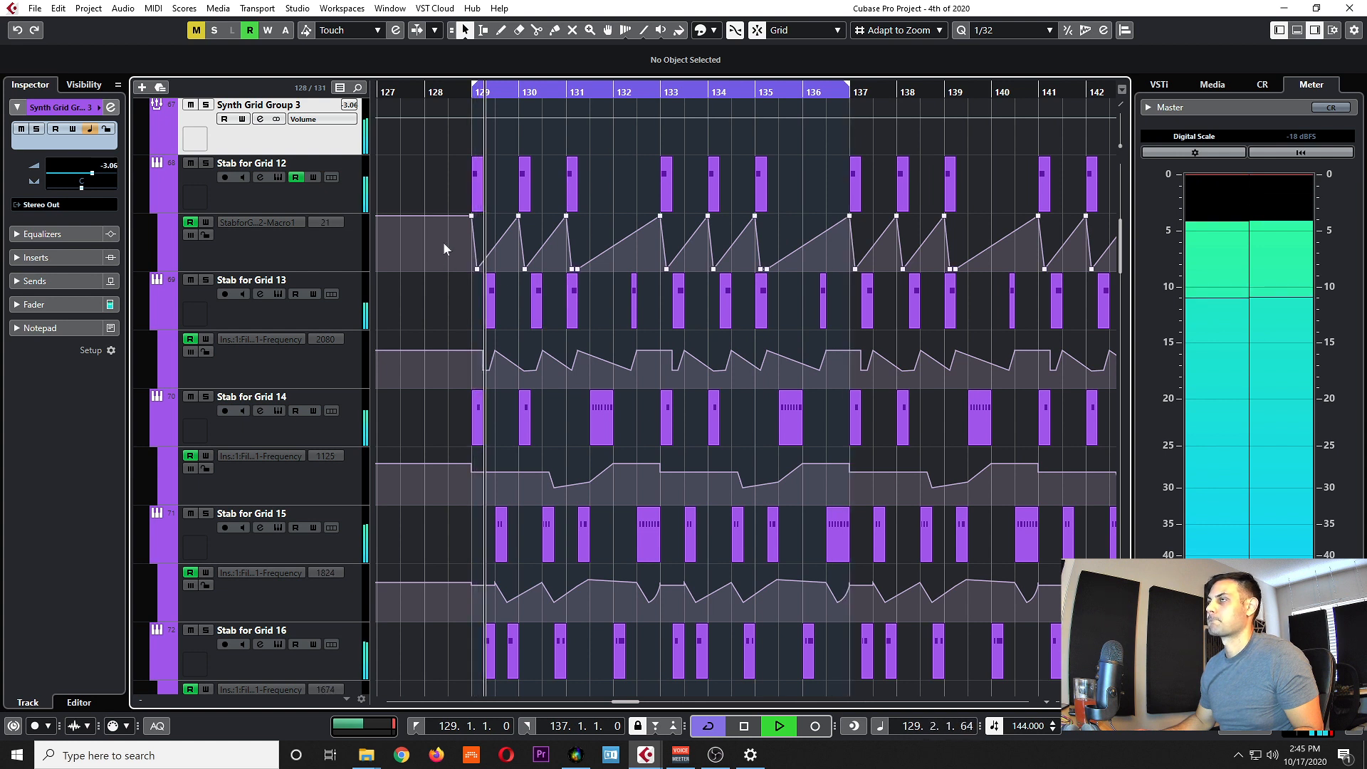